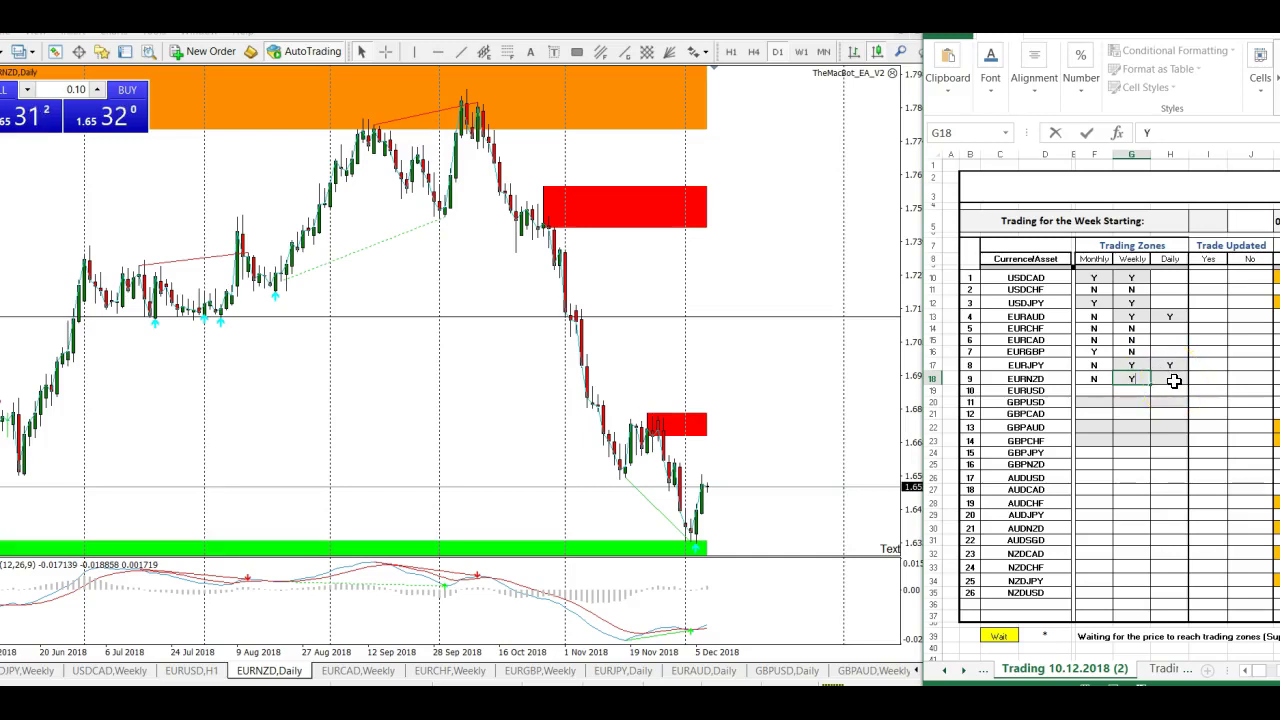
Mark EURNZD's Daily trading zone as Y and enter YES under Trade Updated.
left_click(1176, 381)
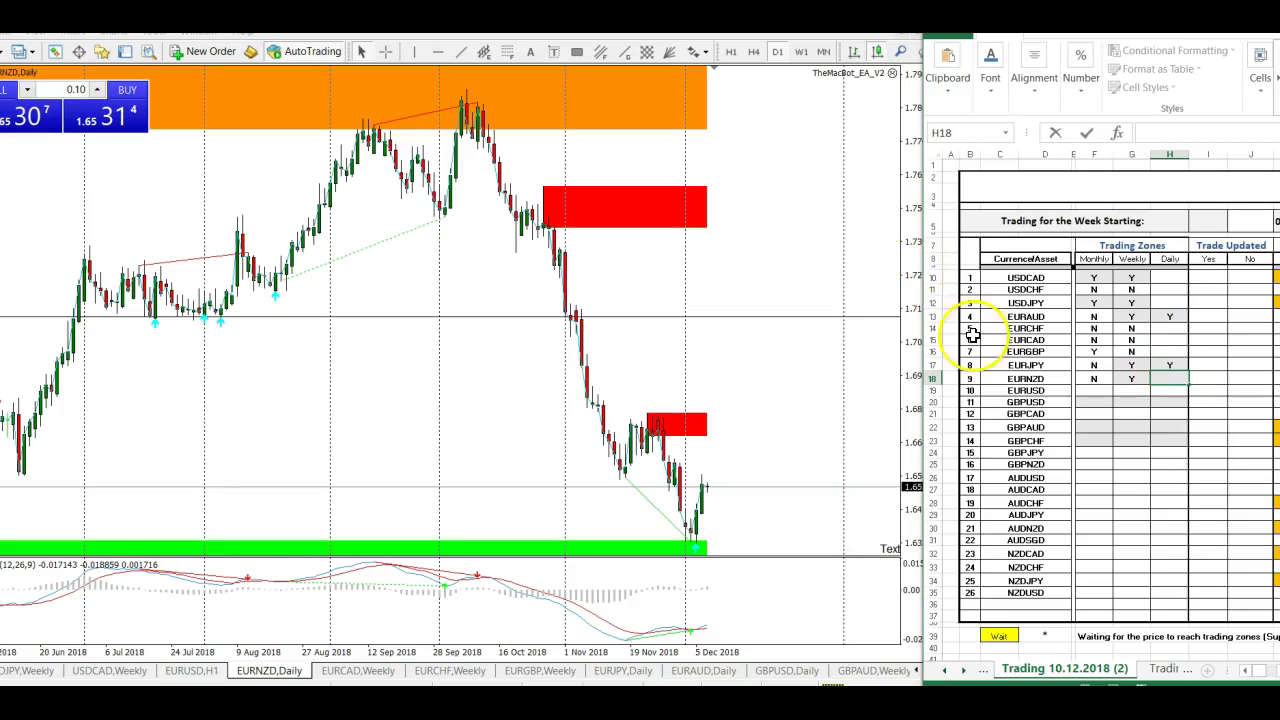
type("y")
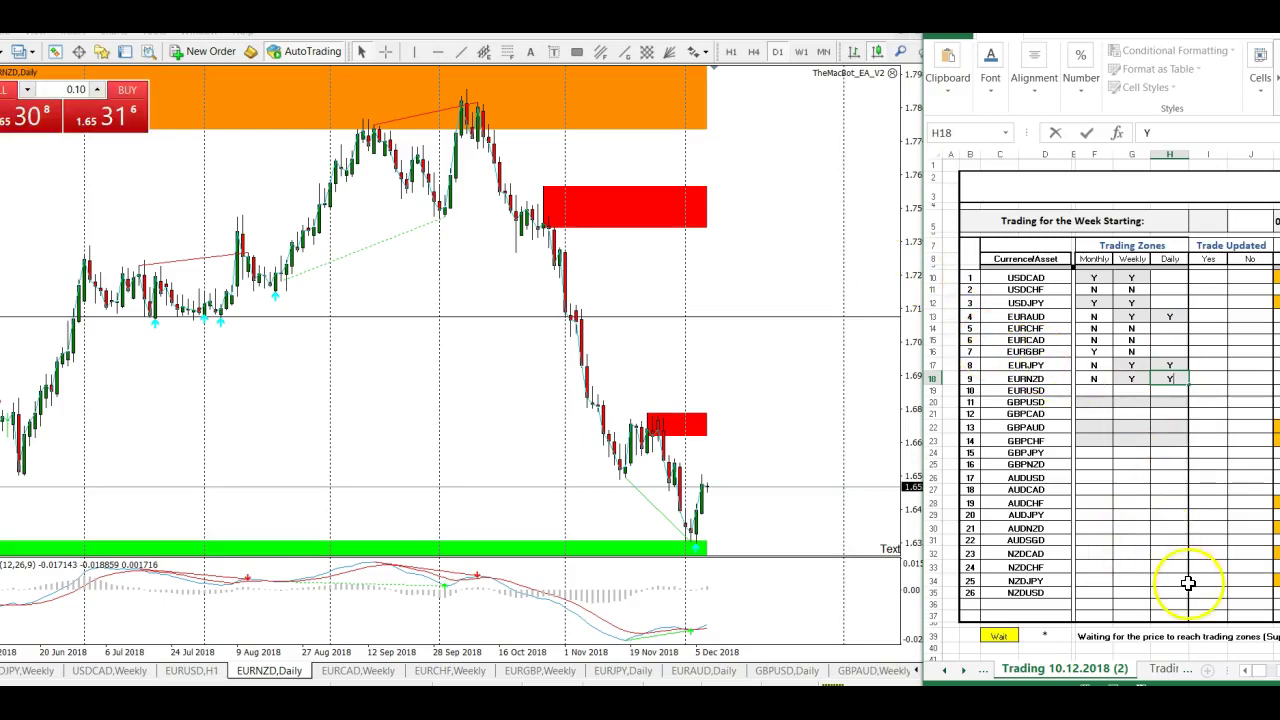
left_click(1210, 380)
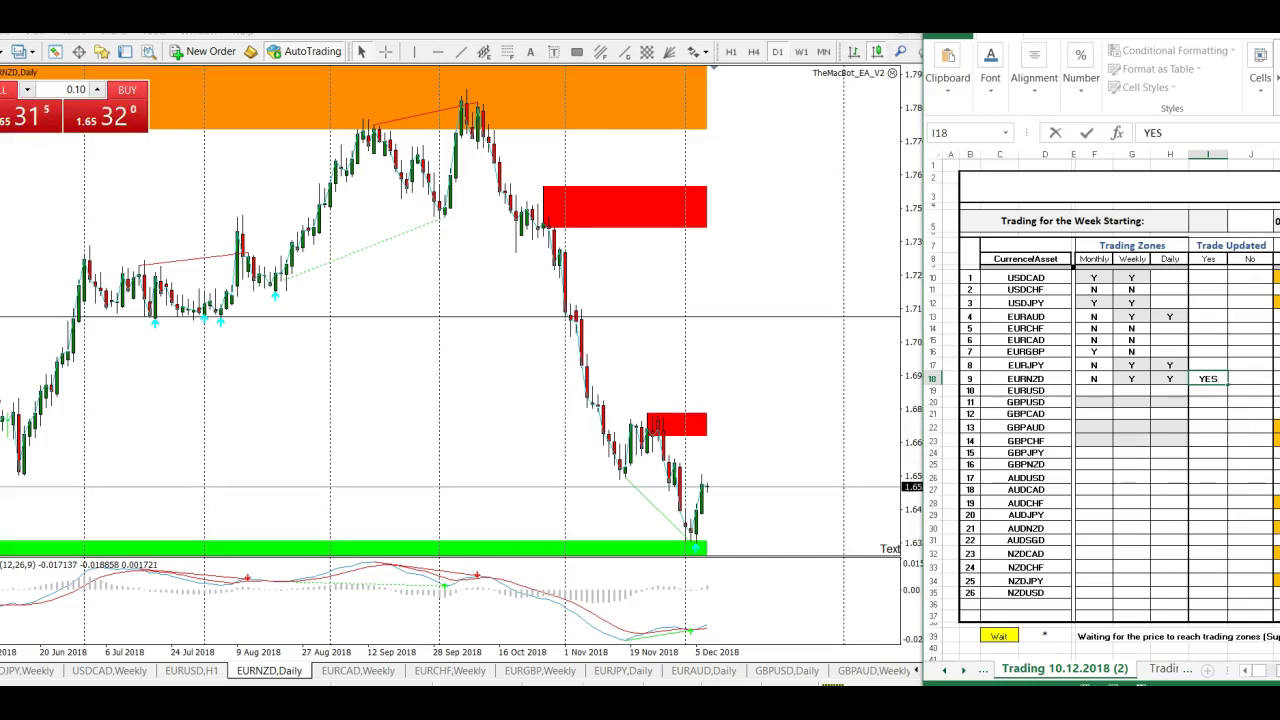
scroll(1110, 400, "right", 6)
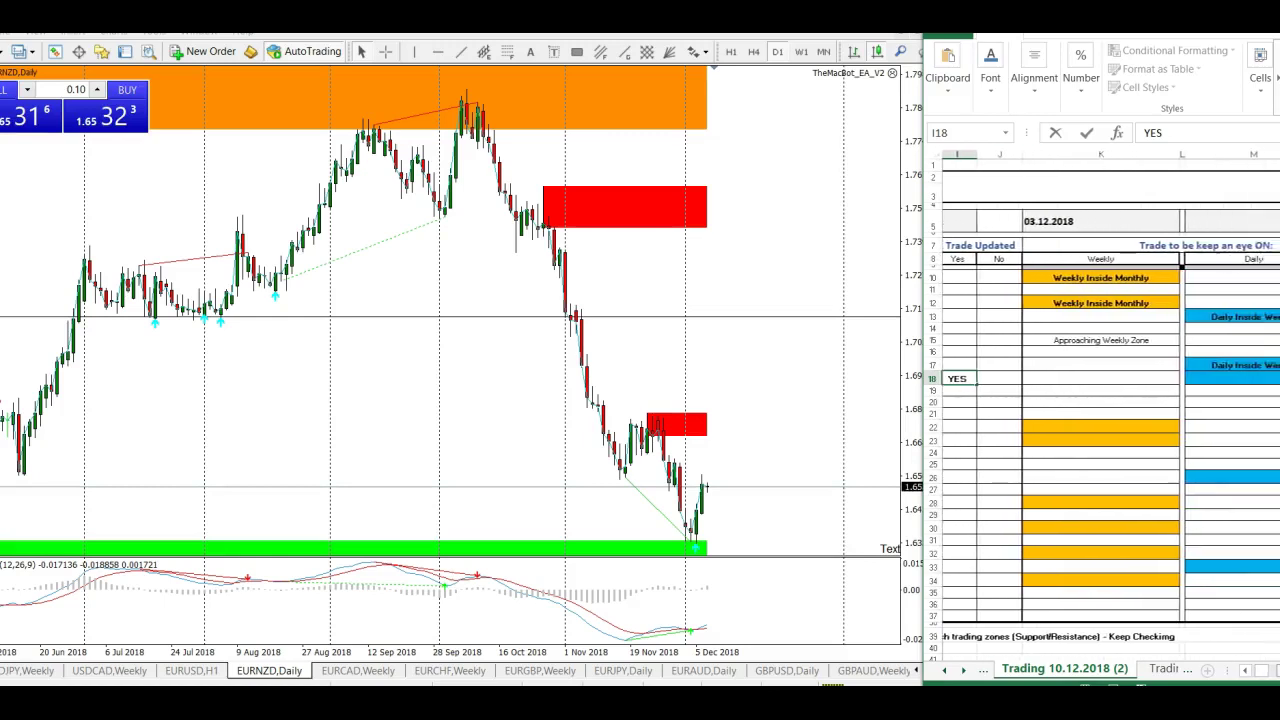
scroll(1110, 400, "right", 1)
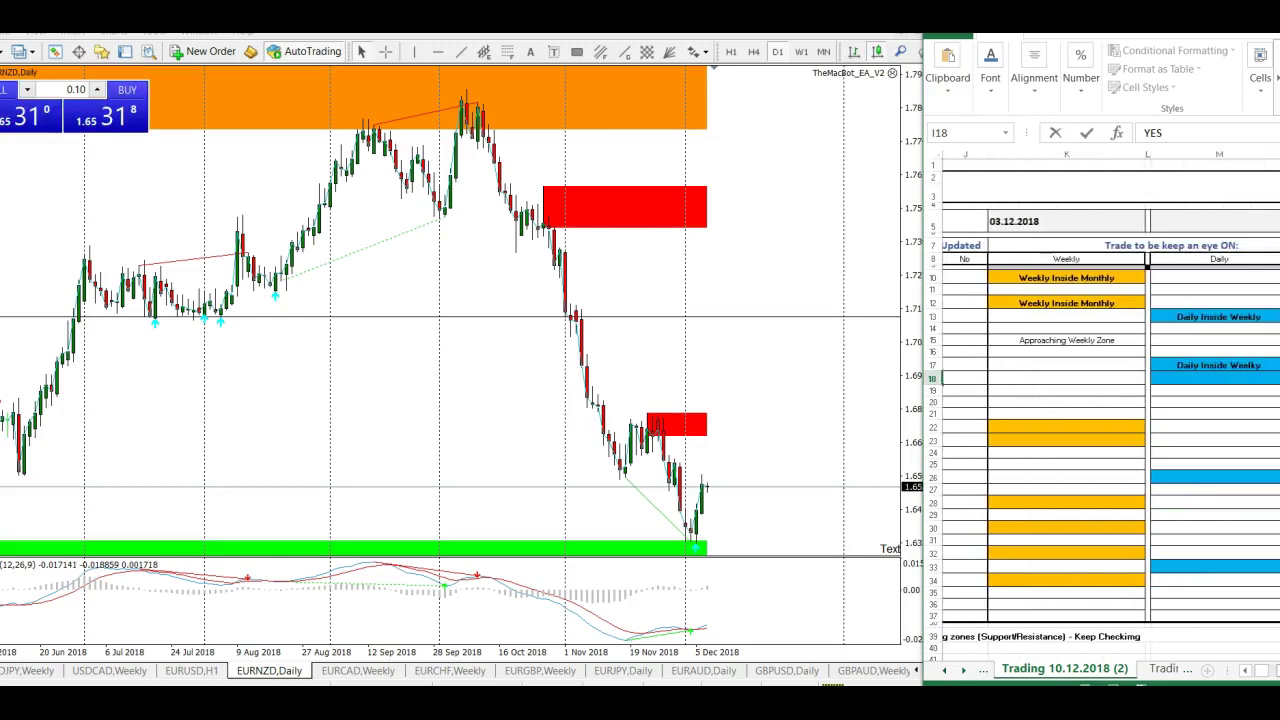
scroll(1248, 674, "left", 2)
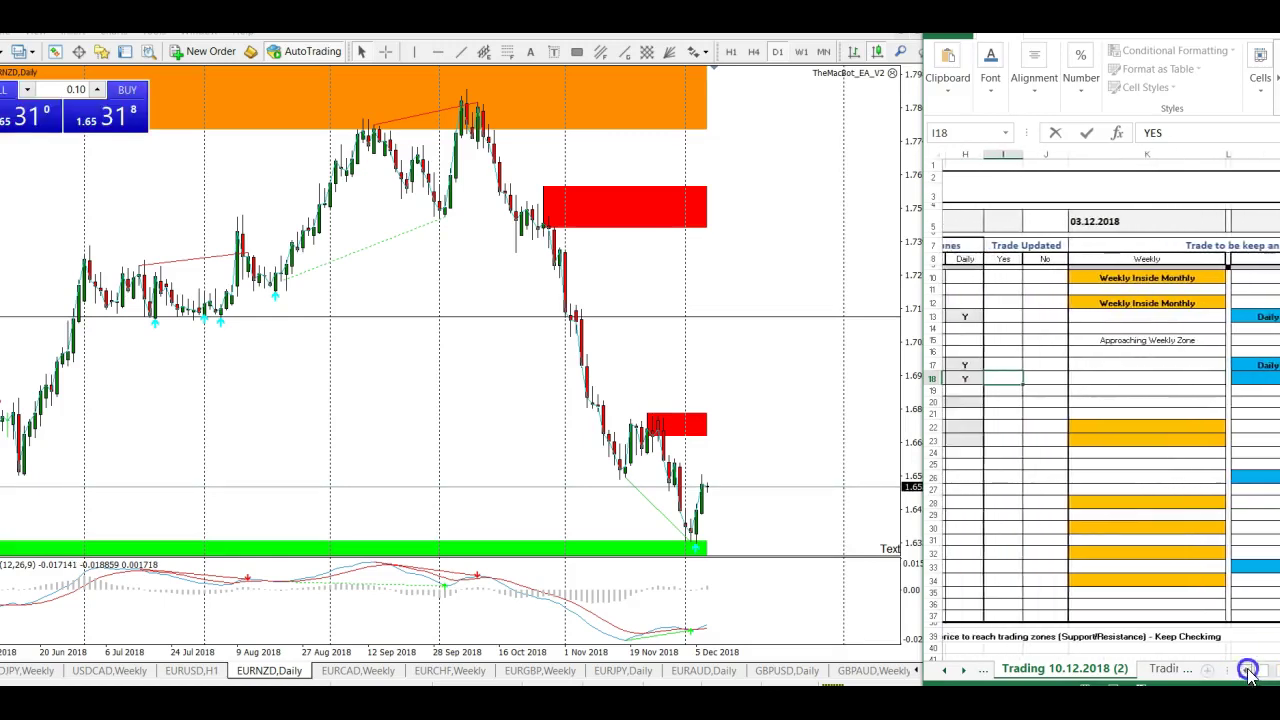
scroll(1248, 672, "left", 1)
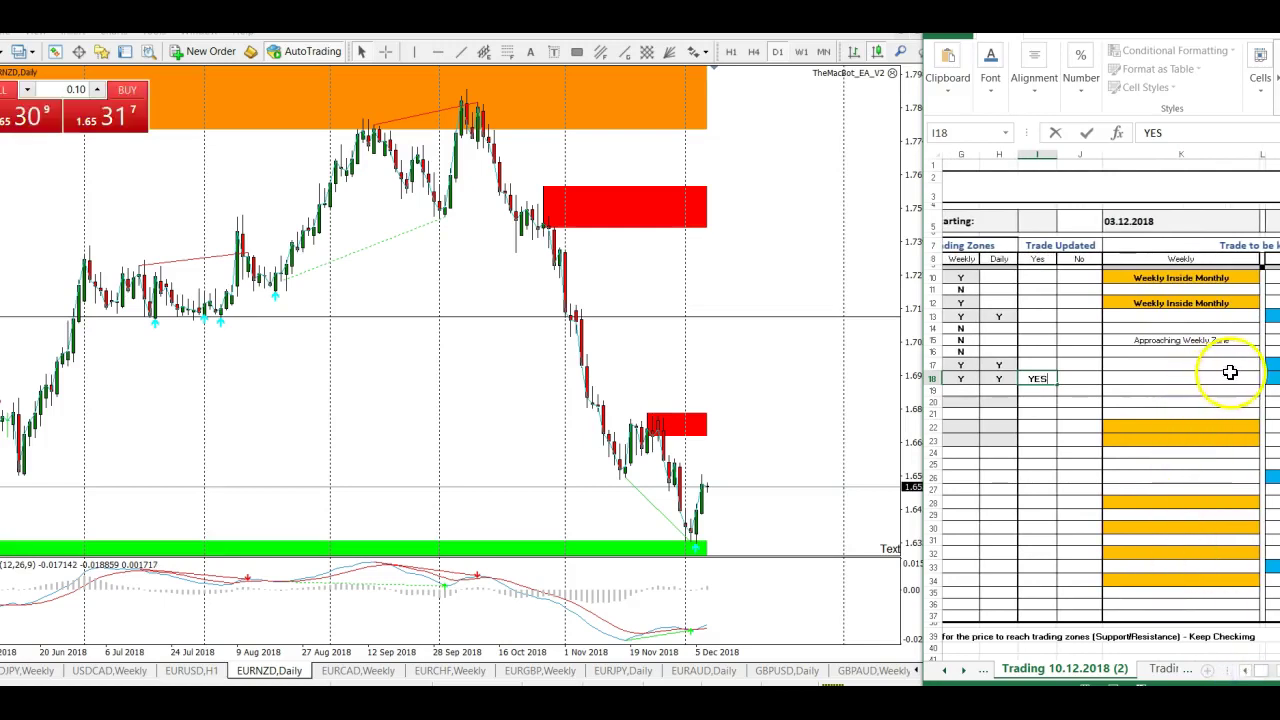
Fill in EURNZD's Daily watch cell with "Daily Inside Weelky" in the journal.
left_click(1271, 379)
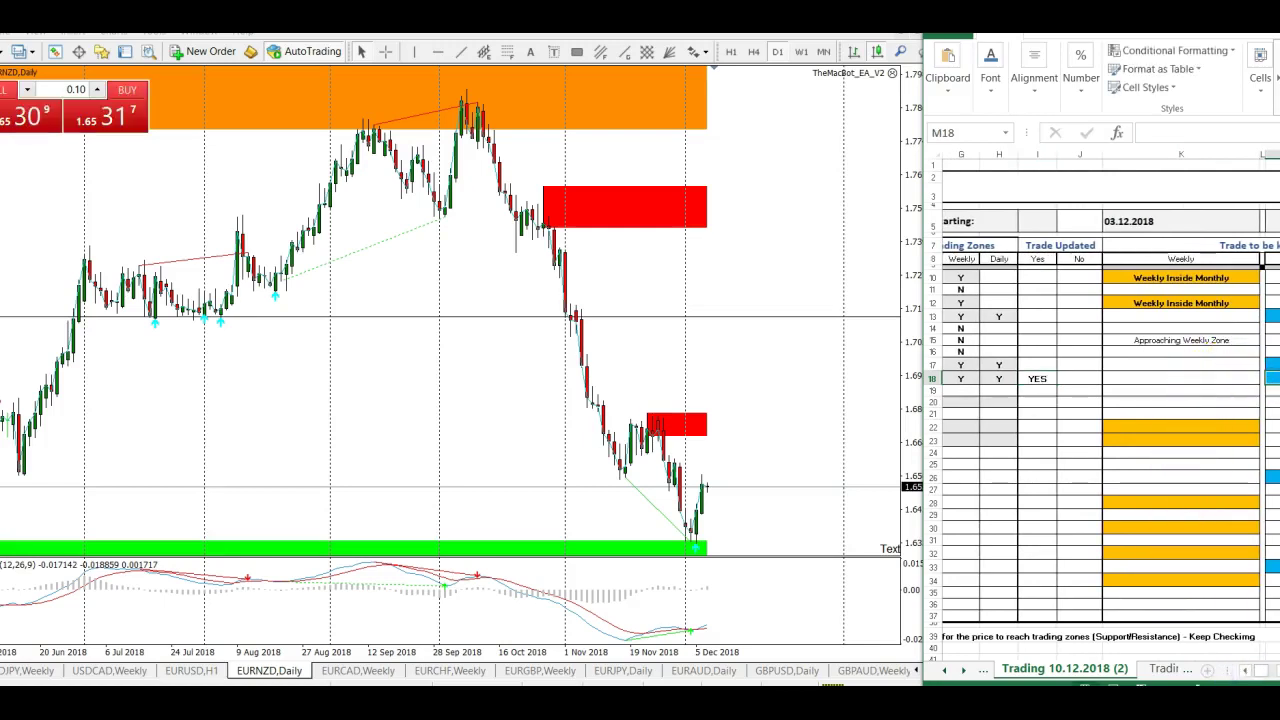
scroll(1212, 246, "right", 3)
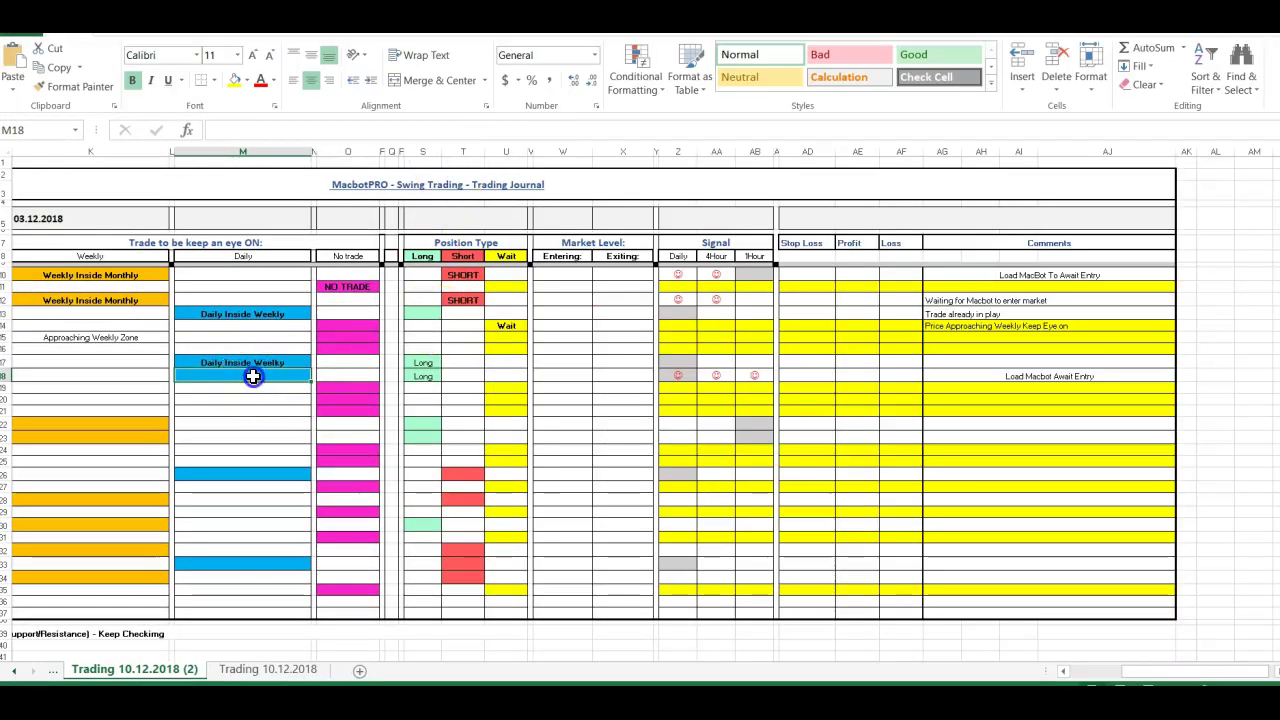
double_click(256, 379)
type("Daily Inside Weekly")
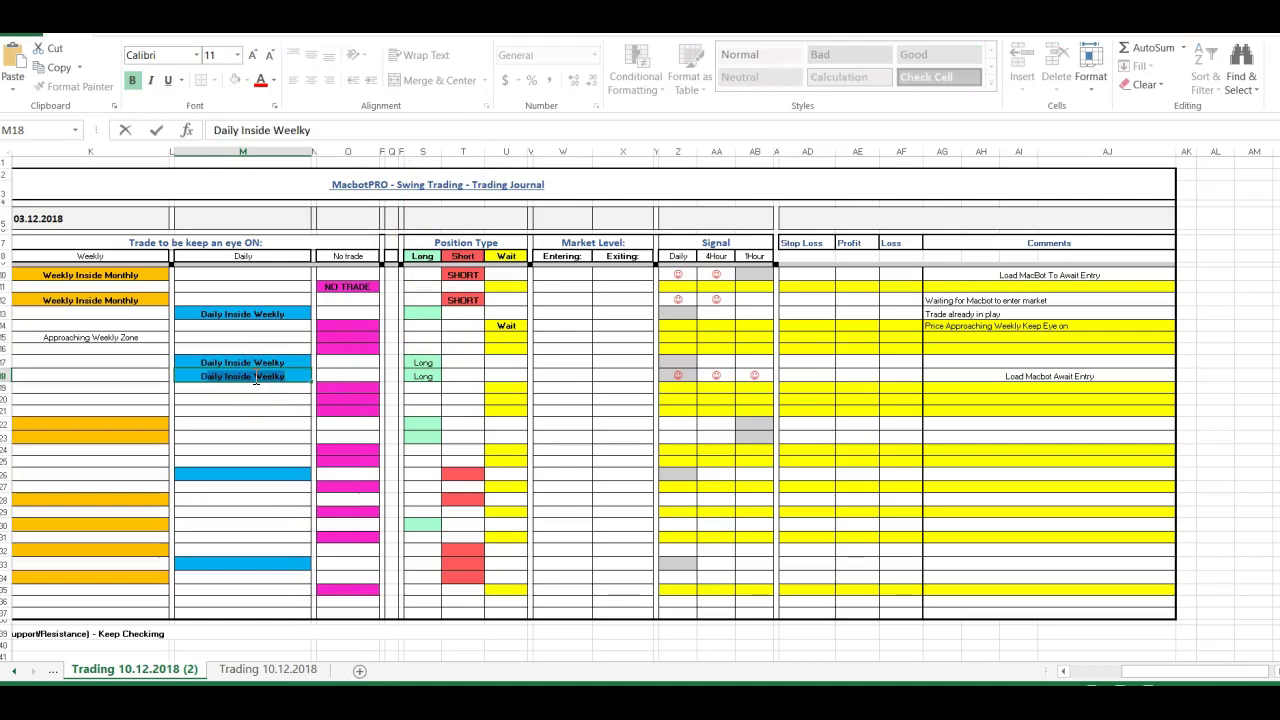
Enter TRADE in the EURNZD row's No trade cell.
left_click(338, 374)
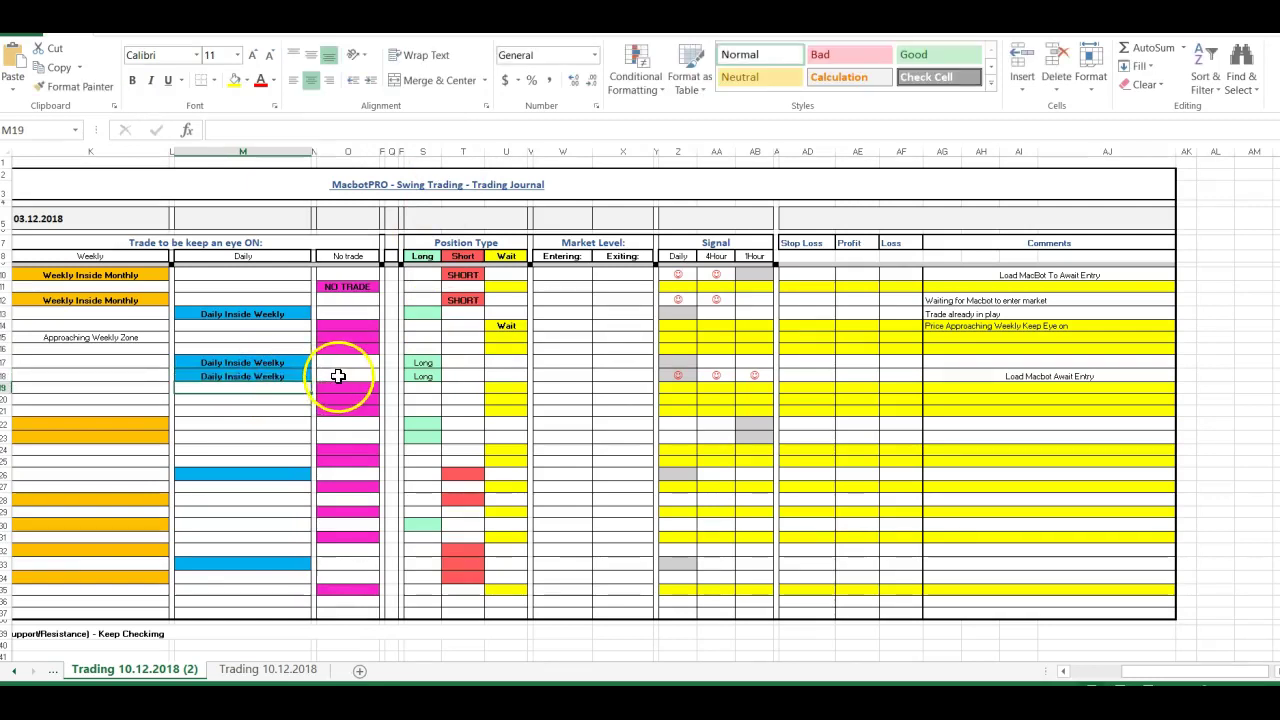
double_click(340, 374)
type("trad")
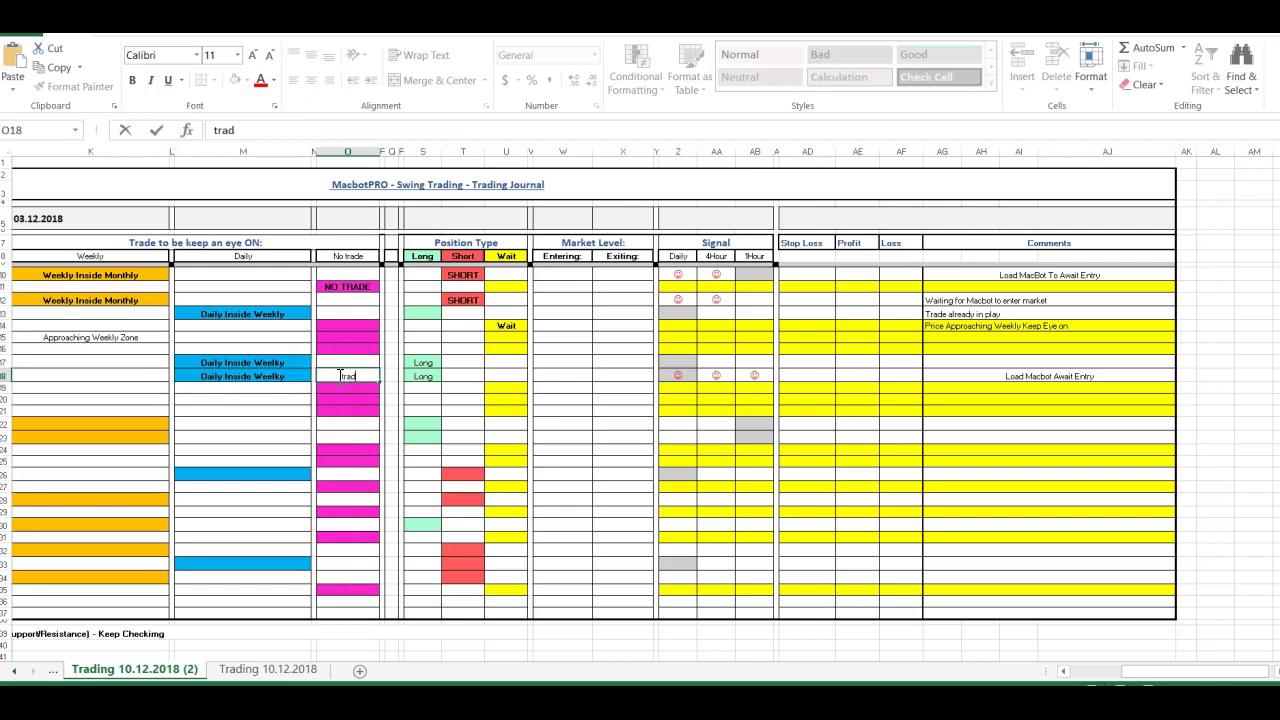
type("TRADE")
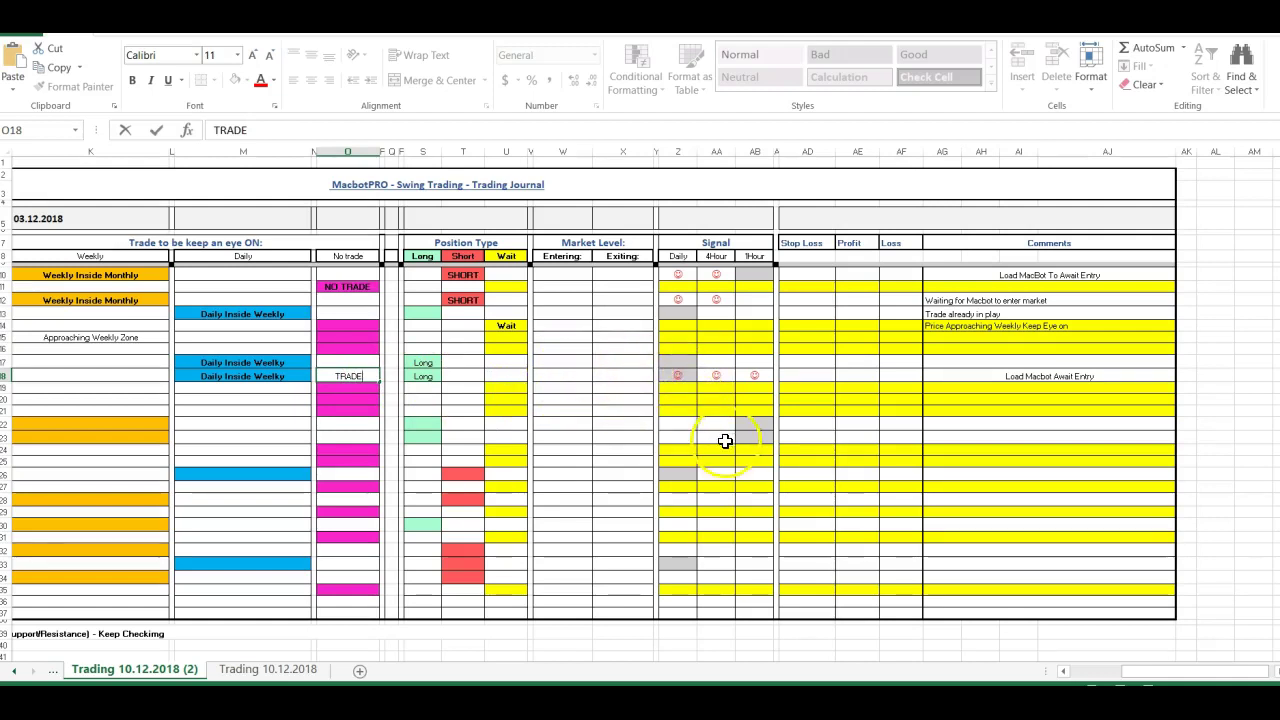
Add smiley symbols to the EURJPY row's Daily, 4Hour and 1Hour signal cells.
mouse_move(1137, 674)
left_mouse_down()
mouse_move(1100, 672)
mouse_move(1112, 674)
left_mouse_up()
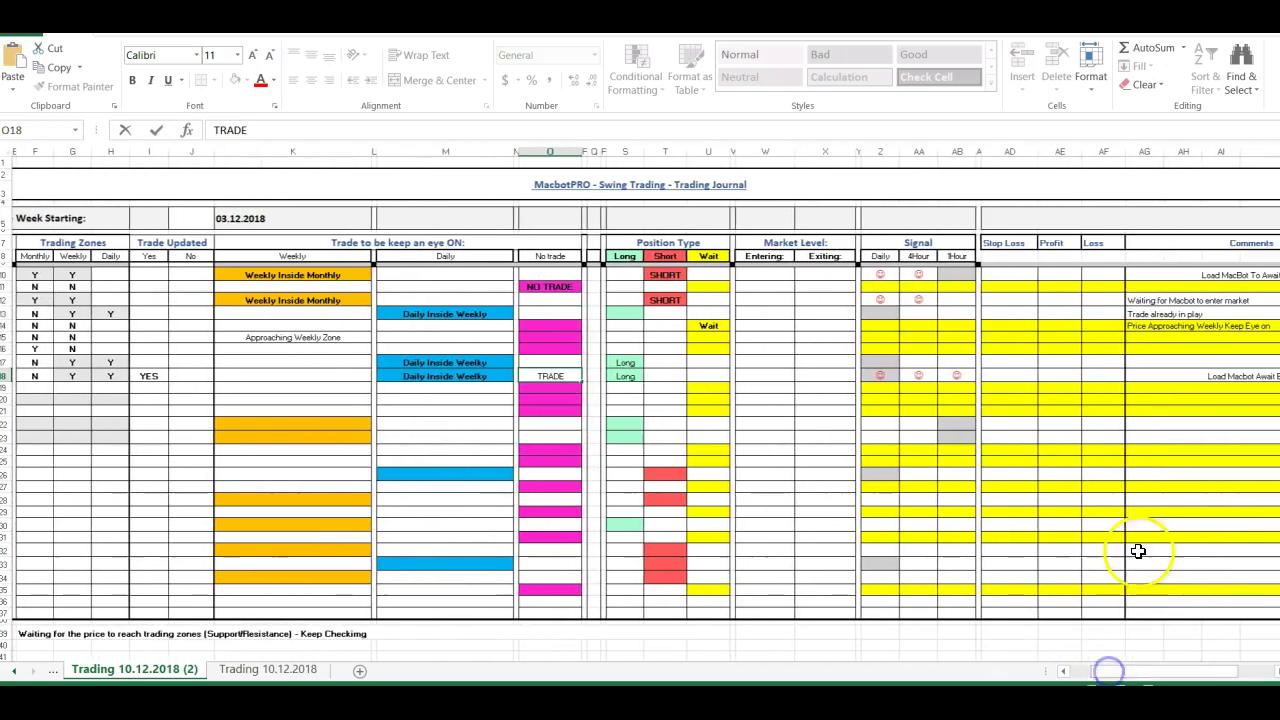
left_click(891, 368)
double_click(880, 362)
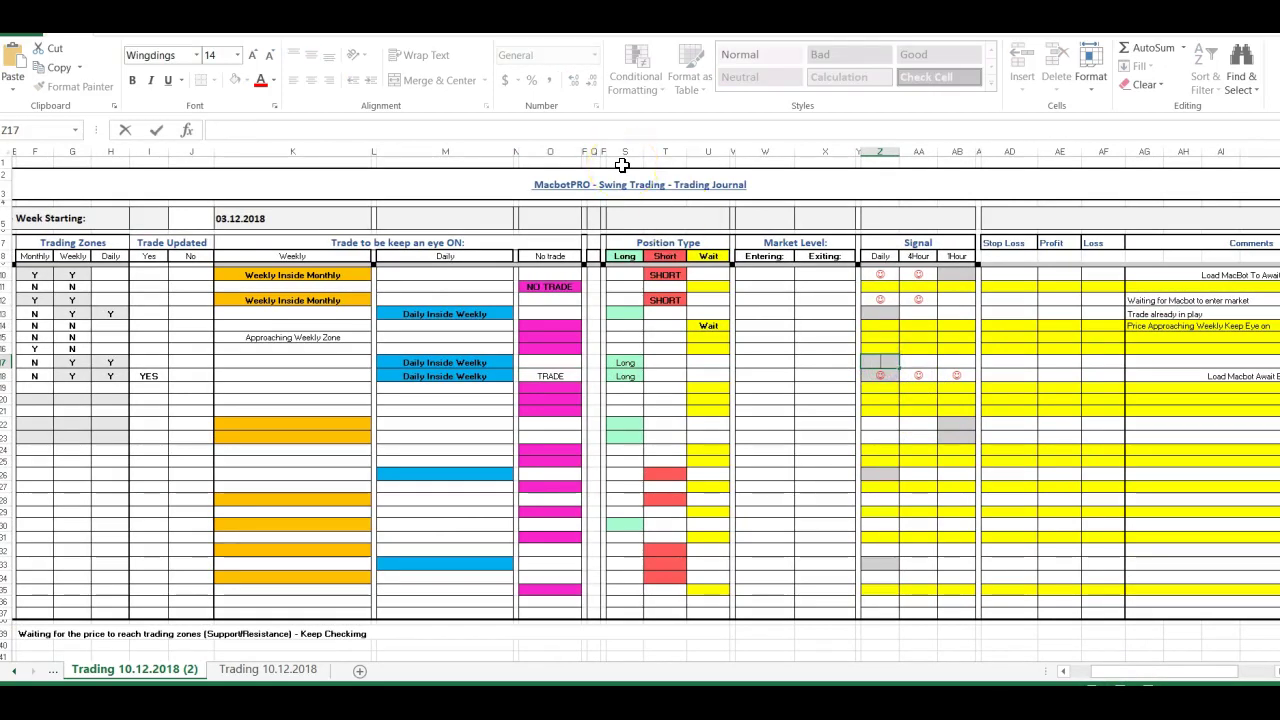
key("Return")
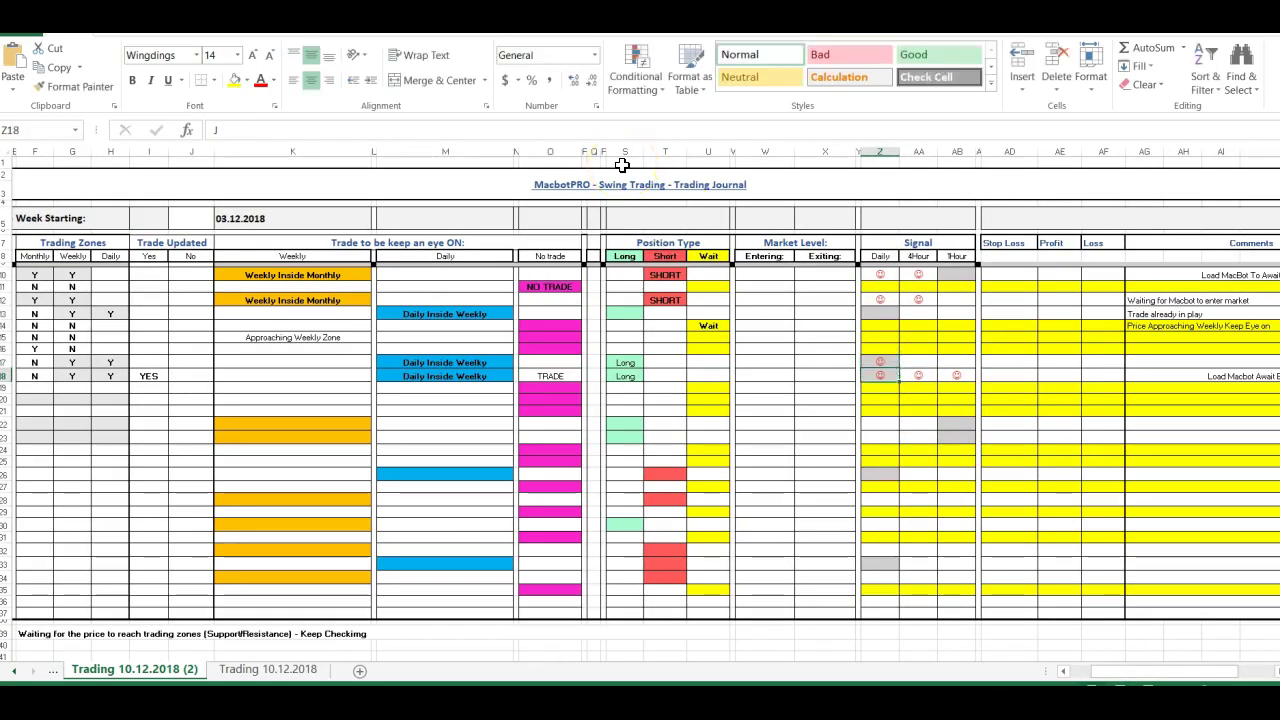
double_click(921, 362)
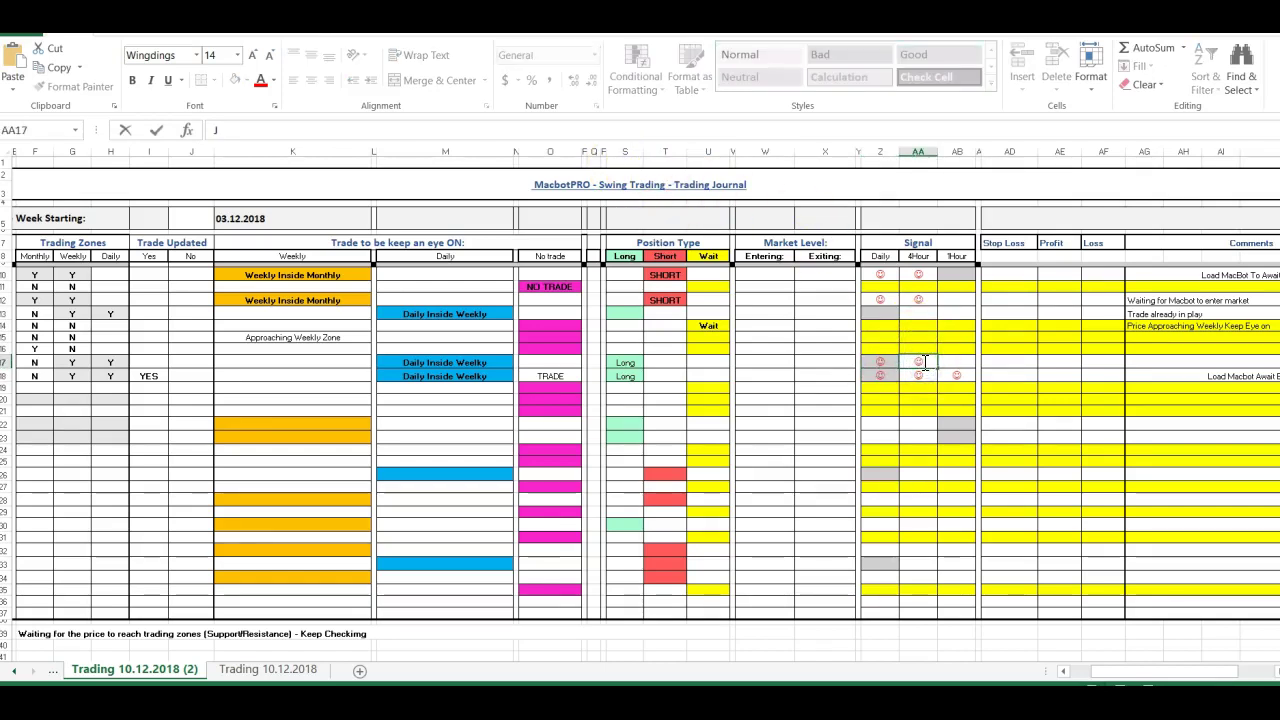
left_click(956, 362)
double_click(957, 363)
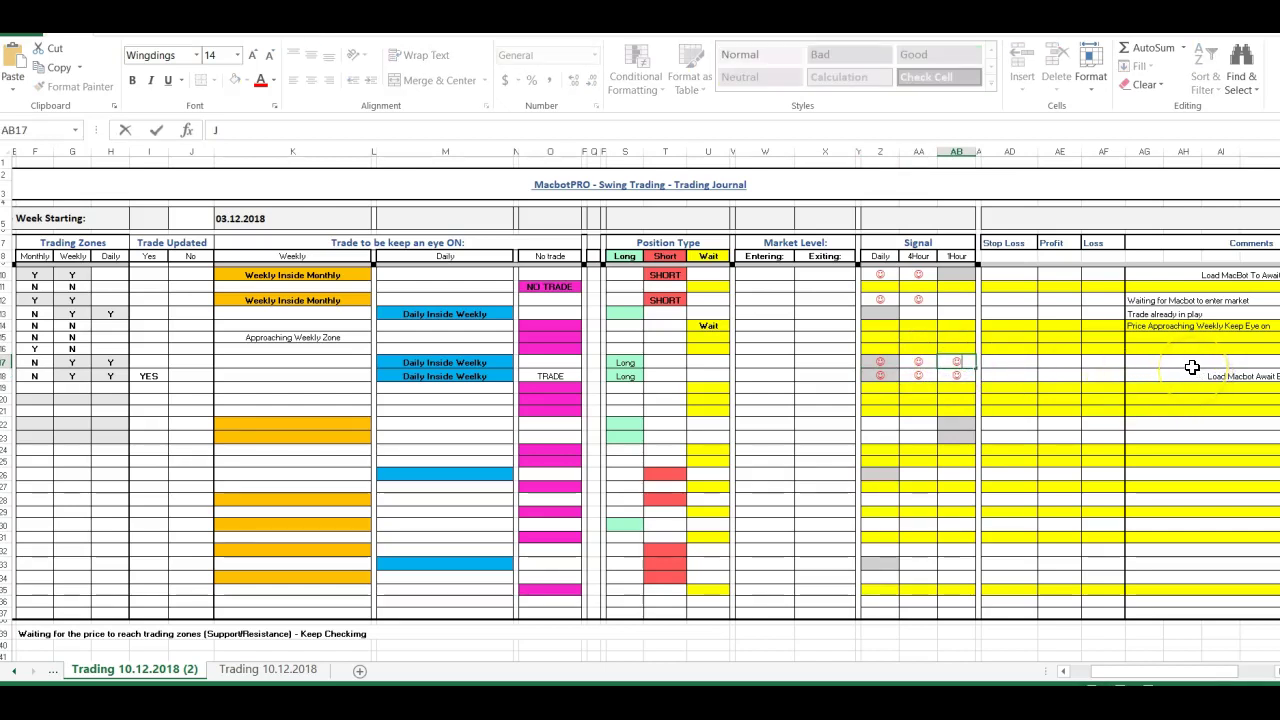
Replace the EURNZD row's comment with "Signal In Play".
scroll(1192, 367, "right", 2)
double_click(1229, 375)
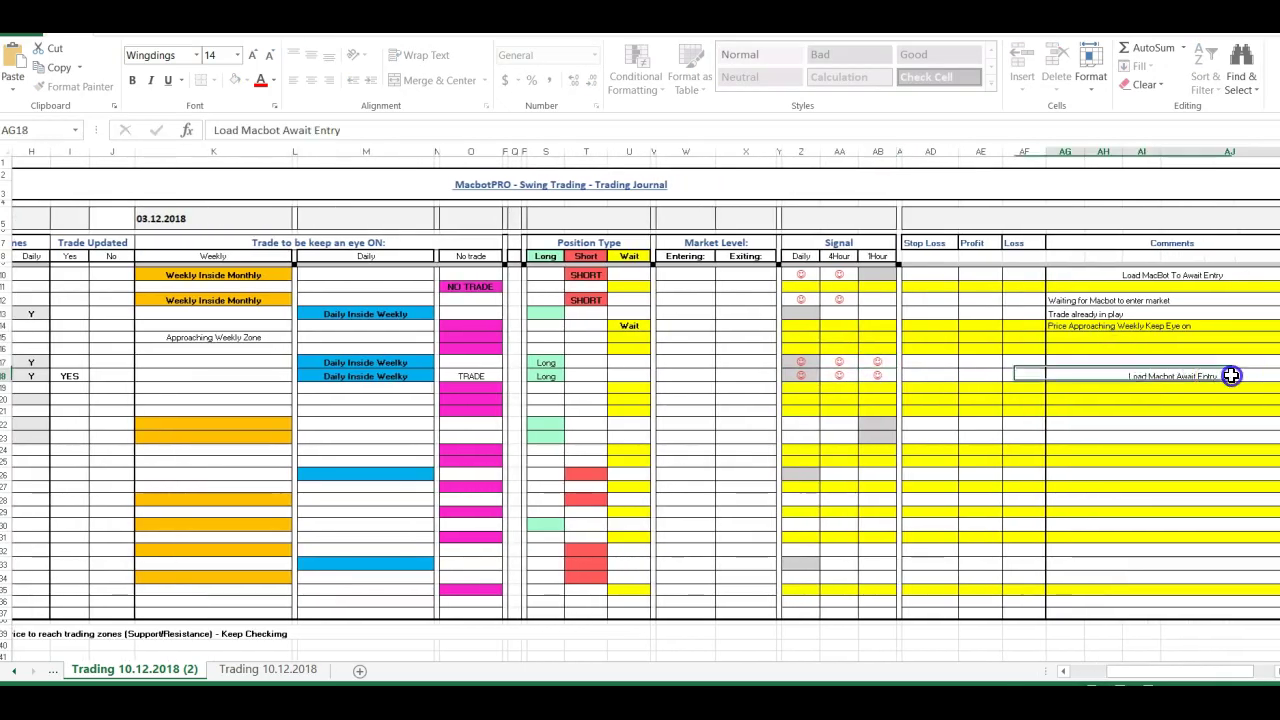
key("BackSpace")
key("BackSpace")
key("BackSpace")
key("BackSpace")
key("BackSpace")
key("BackSpace")
key("BackSpace")
key("BackSpace")
key("BackSpace")
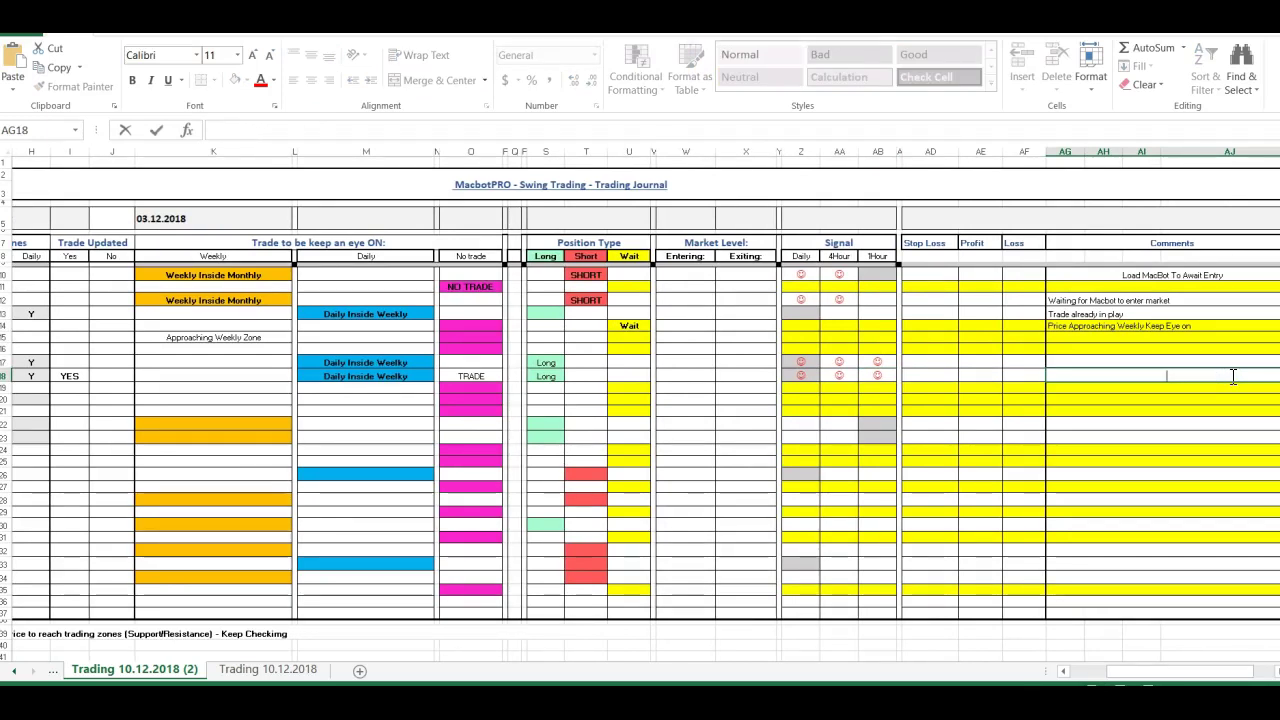
type("Signal In Play")
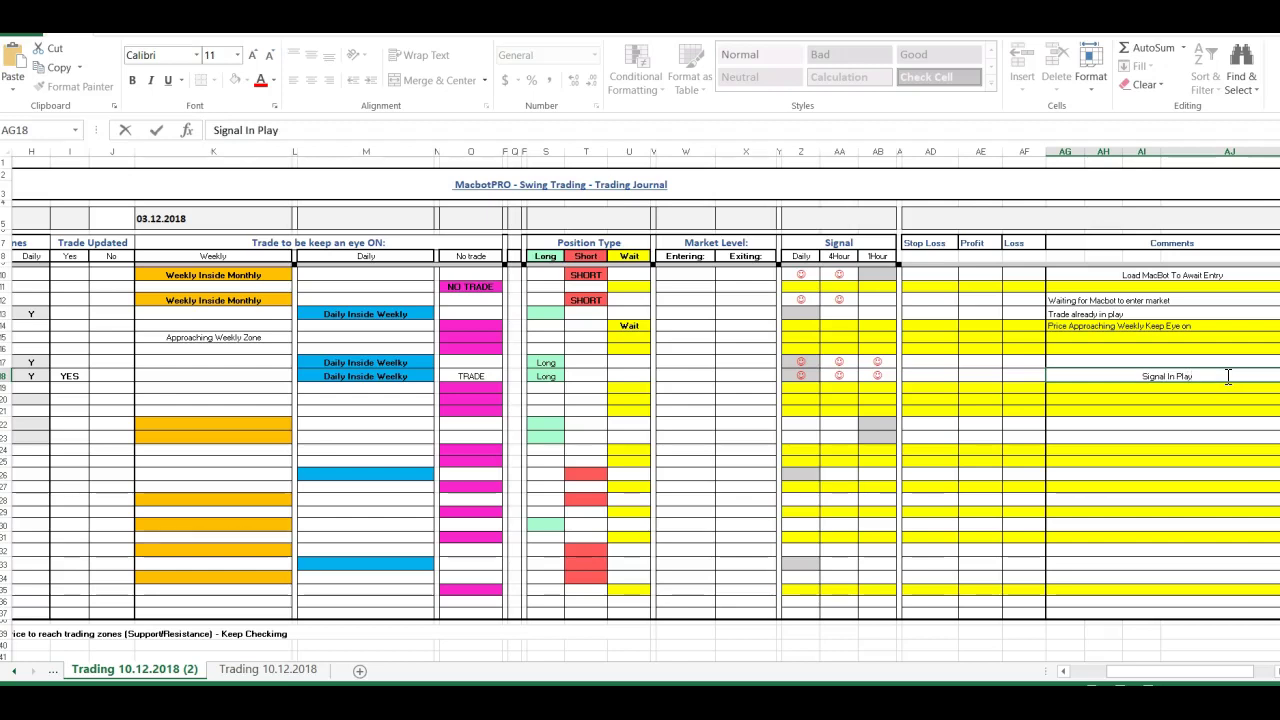
Enter the comment "Macbot Awaiting Entry" for the EURJPY row.
left_click(1193, 357)
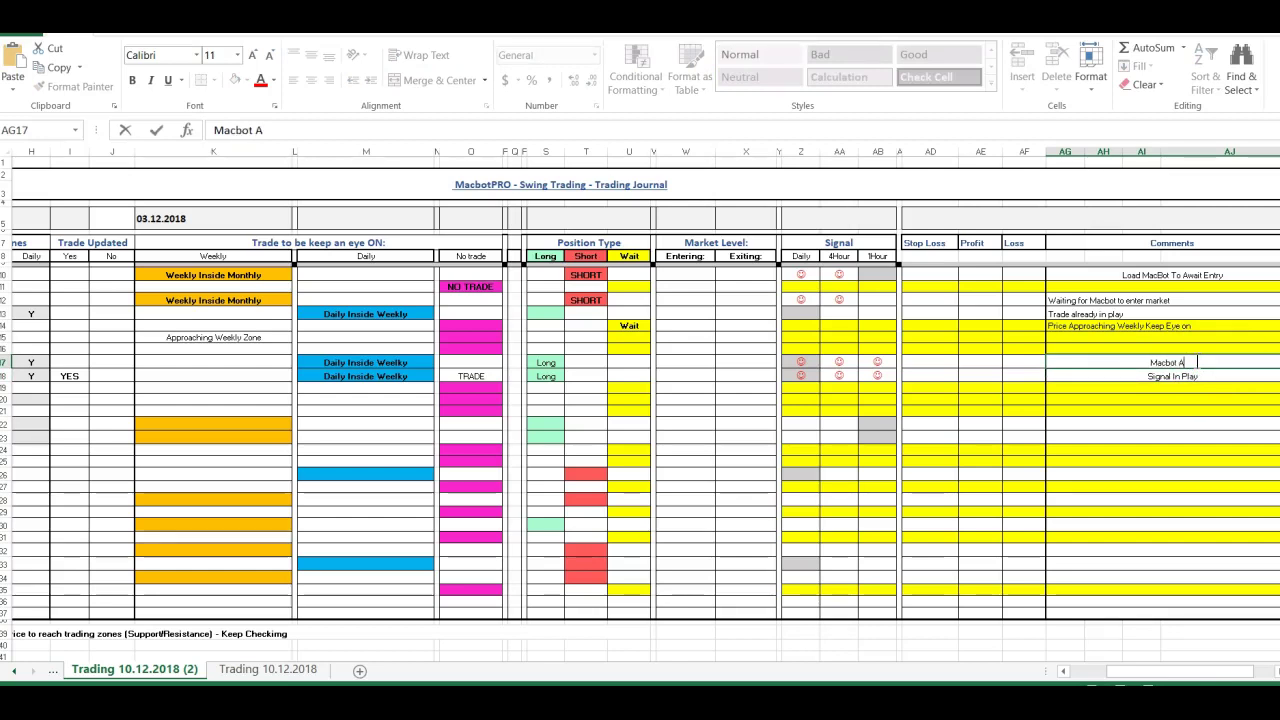
type("Macbot Awaiting Entry")
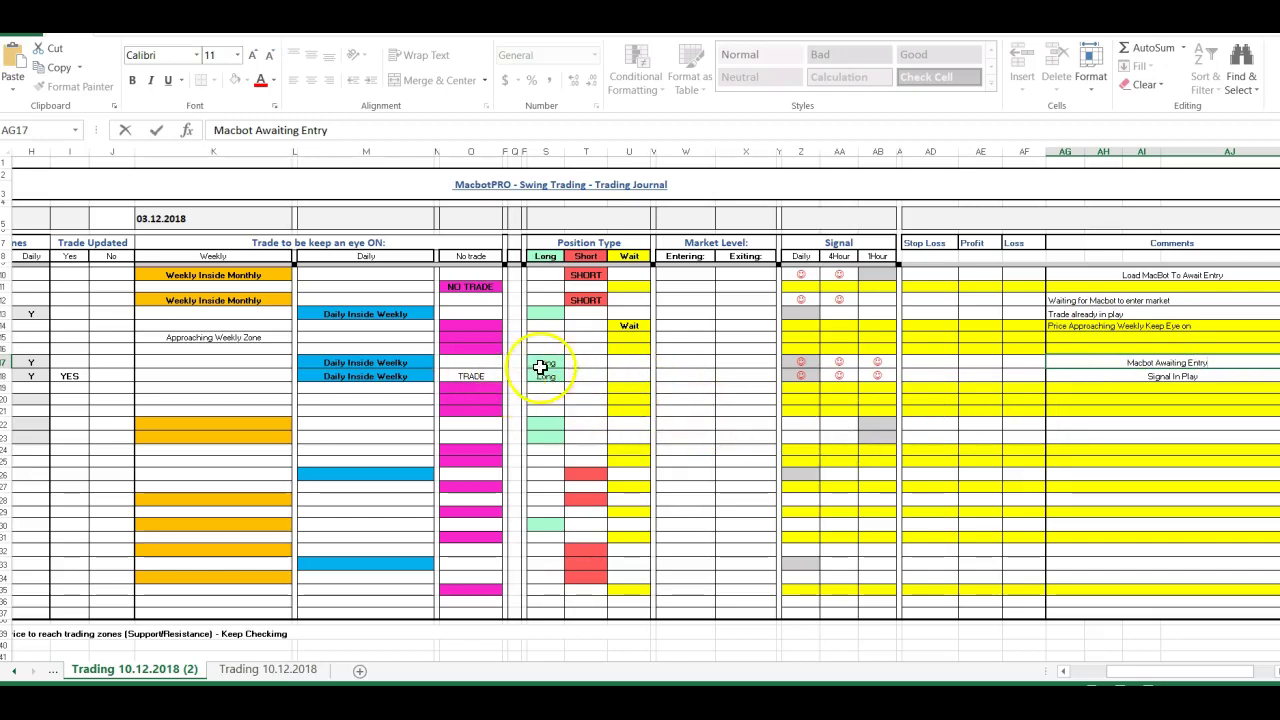
scroll(620, 367, "right", 1)
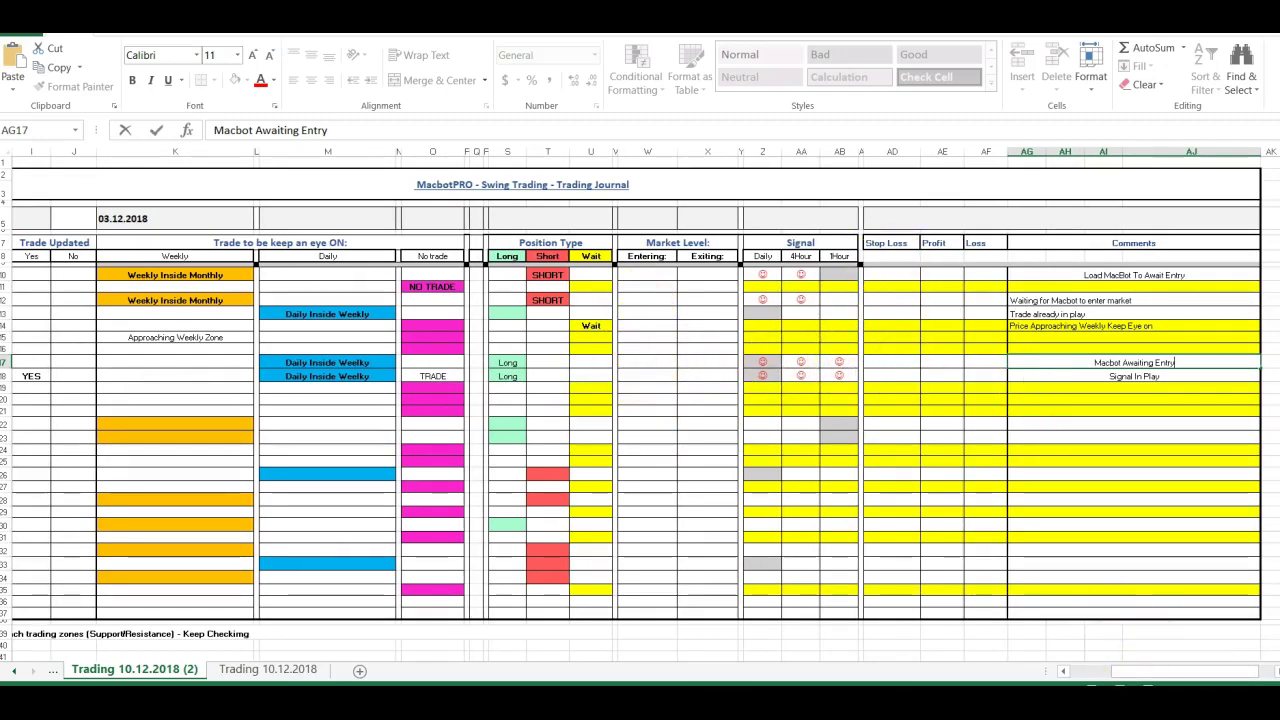
left_click_drag(1143, 680, 1120, 674)
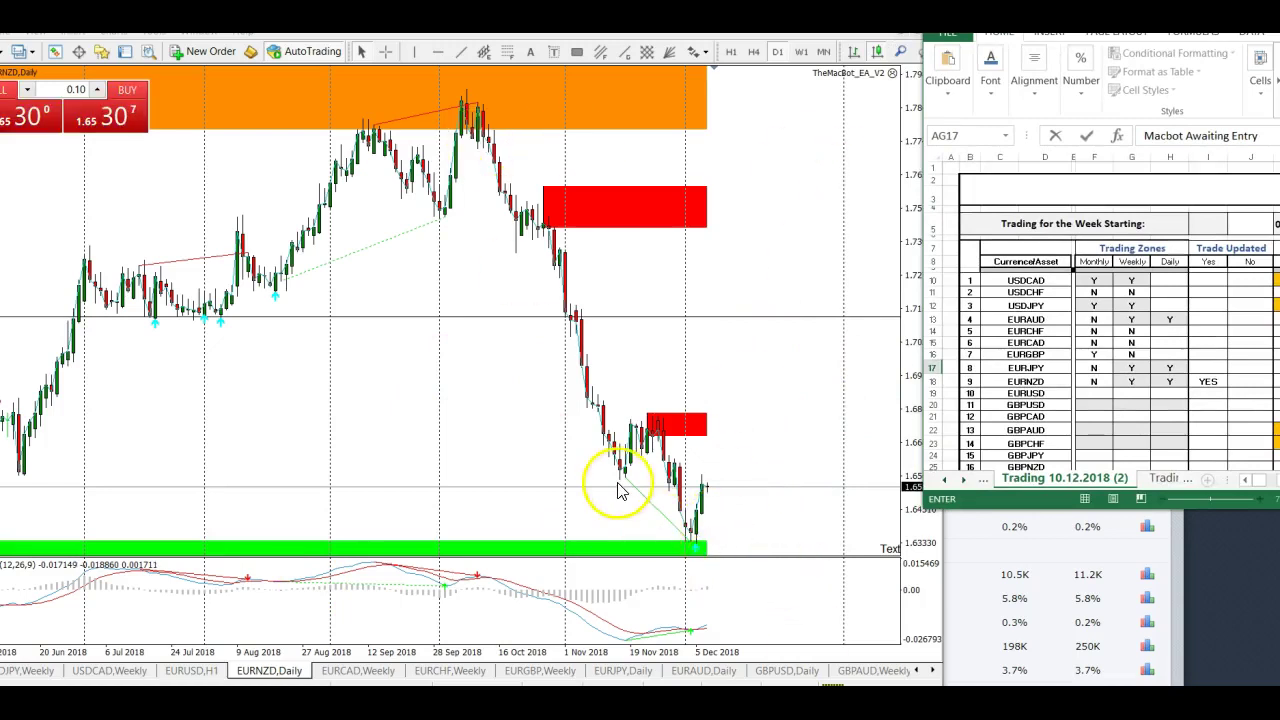
Switch to the MetaTrader chart and review EURNZD on the weekly, daily and 4-hour timeframes, dismissing the trading alerts.
left_click(804, 52)
left_click(322, 376)
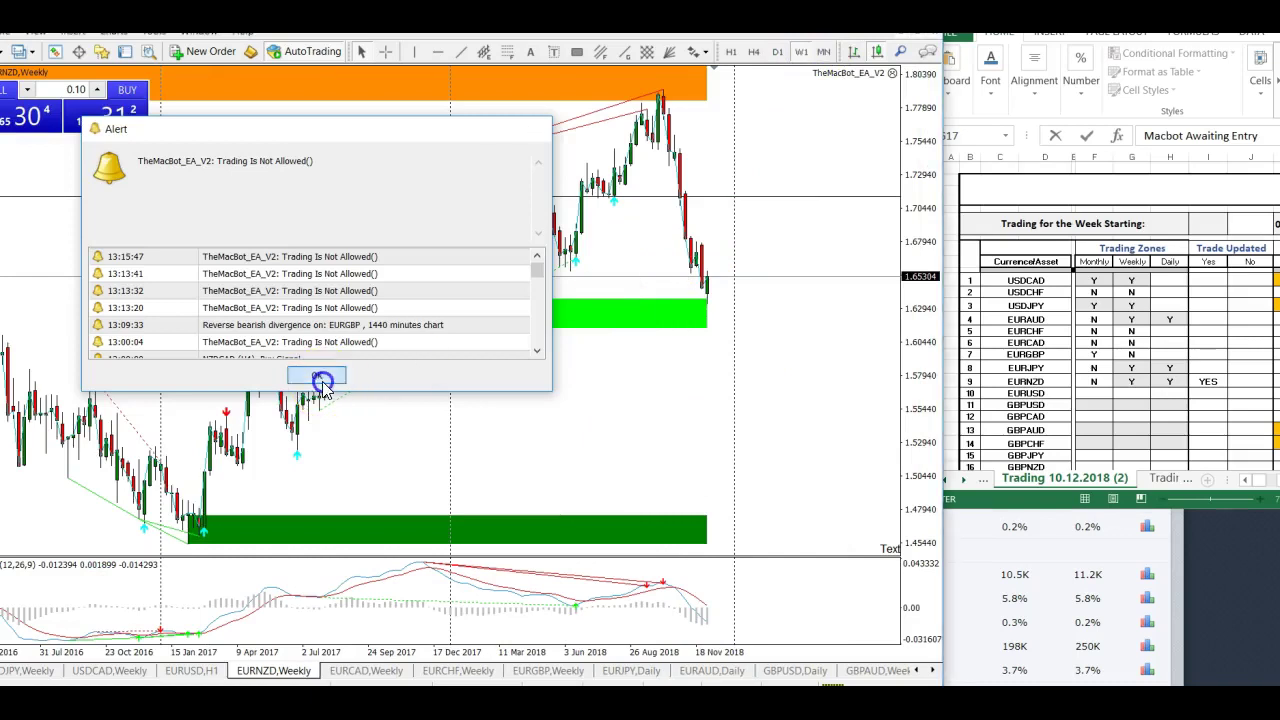
left_click(777, 52)
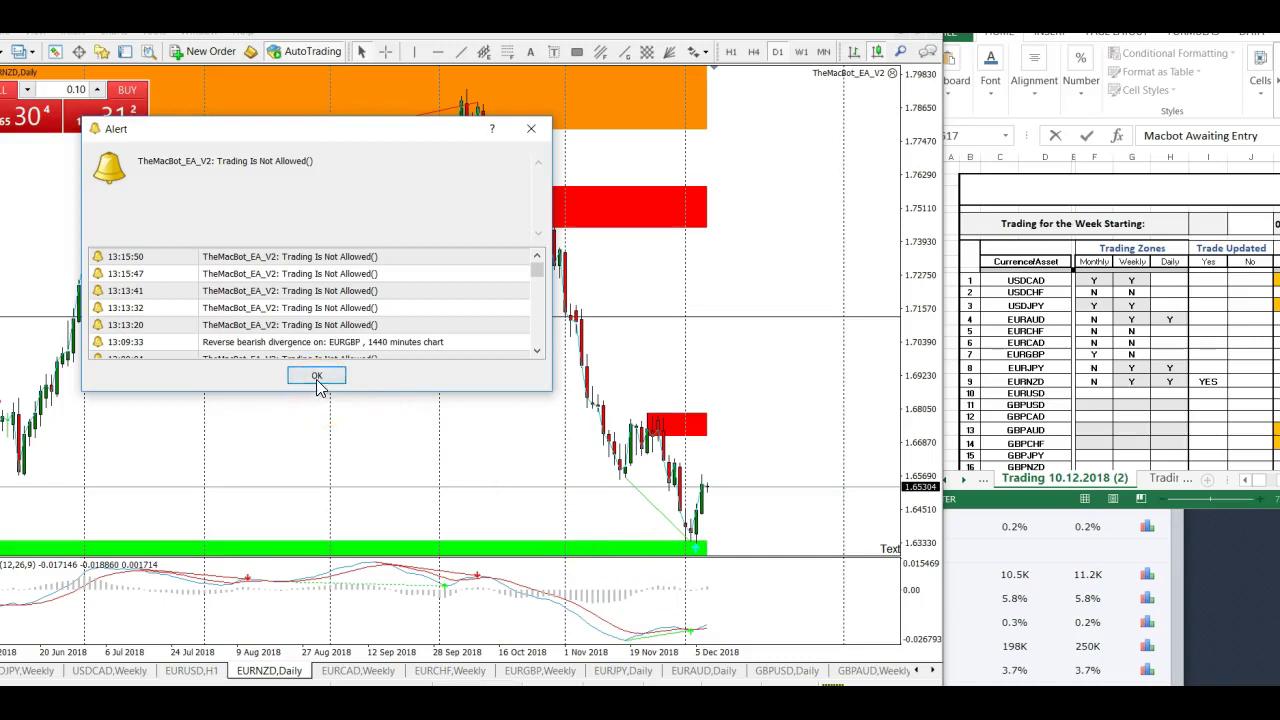
left_click(316, 377)
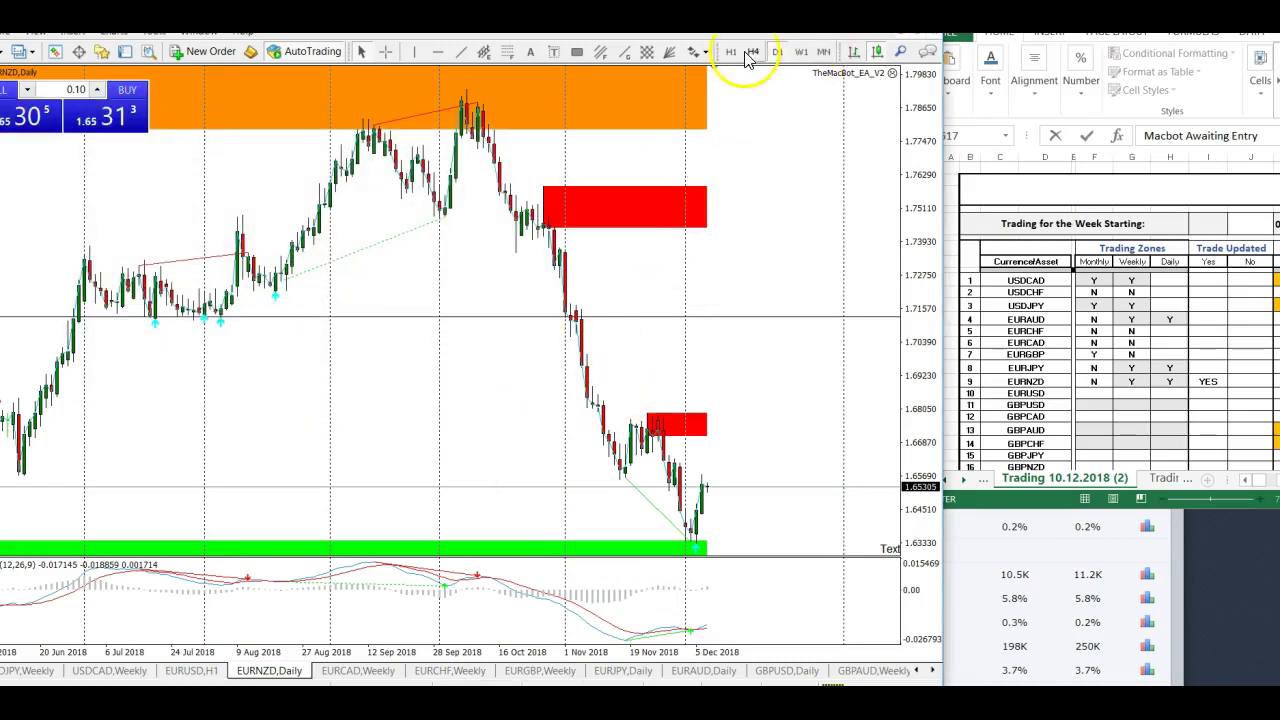
left_click(752, 52)
left_click(320, 381)
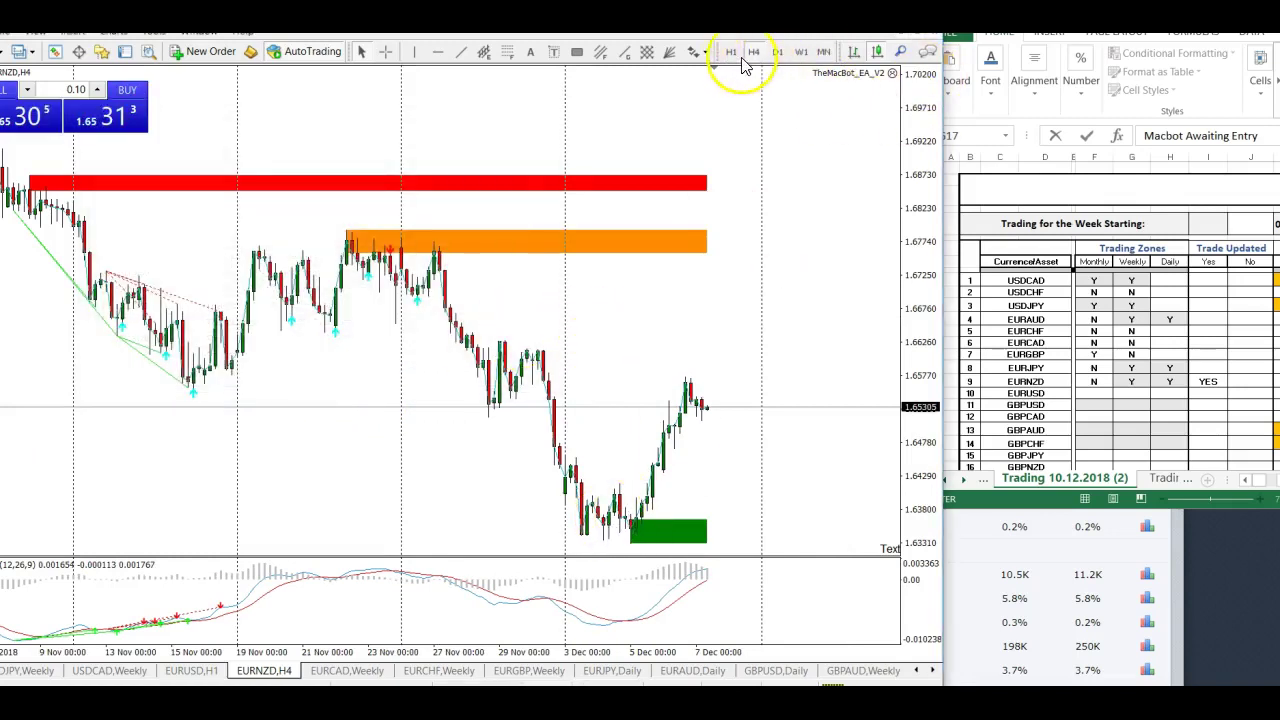
Show EURNZD on the 1-hour timeframe and measure the rise from the lowest green zone to the red zone with the crosshair.
left_click(731, 52)
left_click(307, 380)
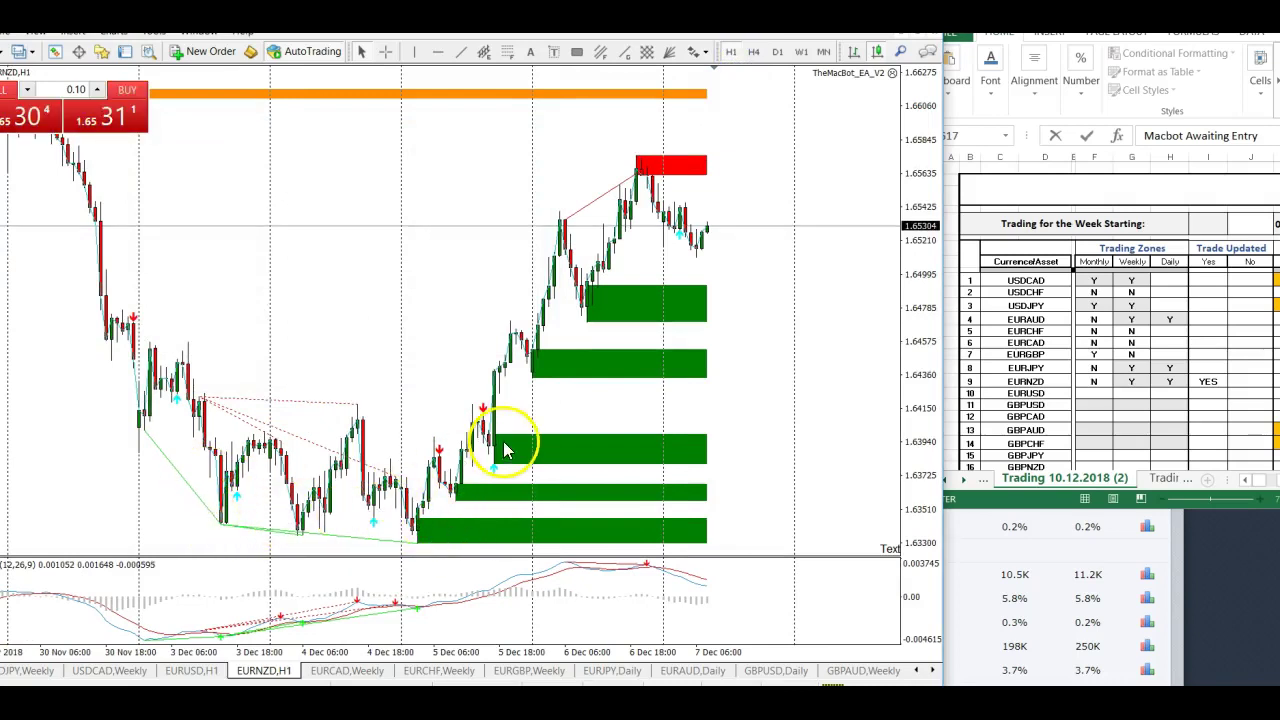
left_click(385, 51)
left_click_drag(408, 522, 645, 164)
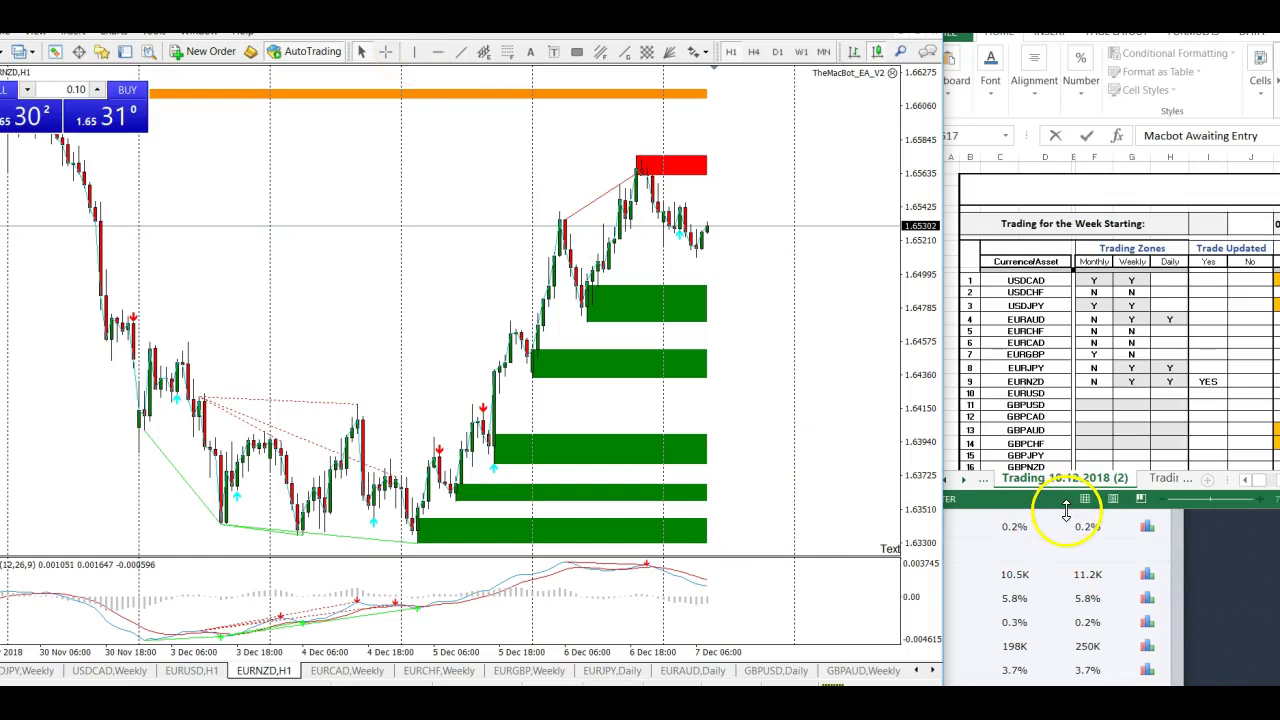
Enlarge the journal window to show all currency pairs and display the EURUSD chart on the monthly timeframe.
left_click_drag(1066, 510, 1100, 684)
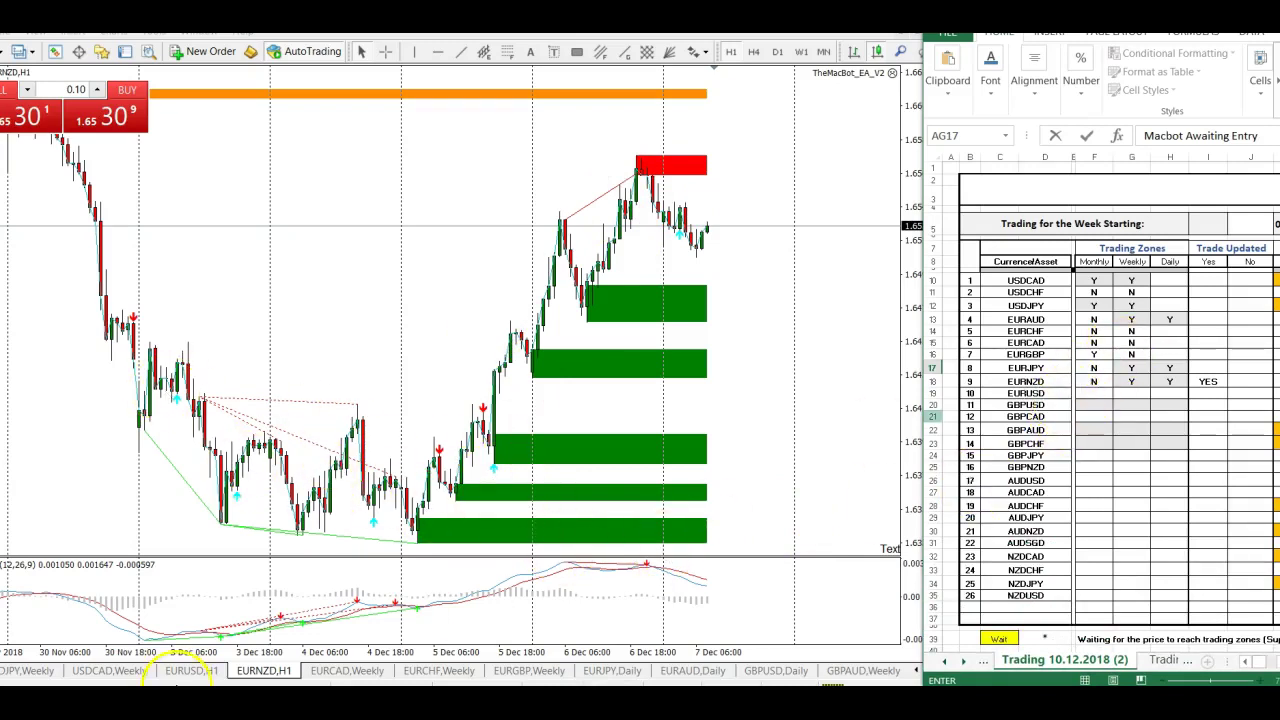
left_click(193, 671)
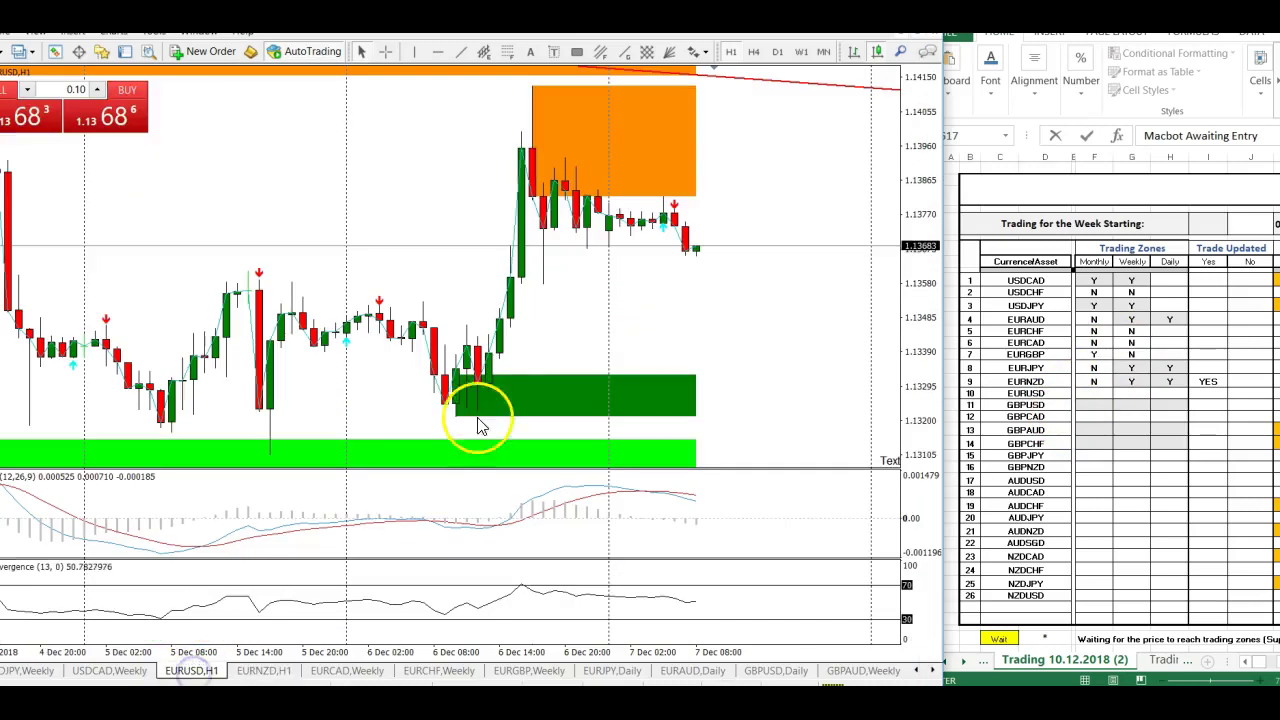
left_click(821, 53)
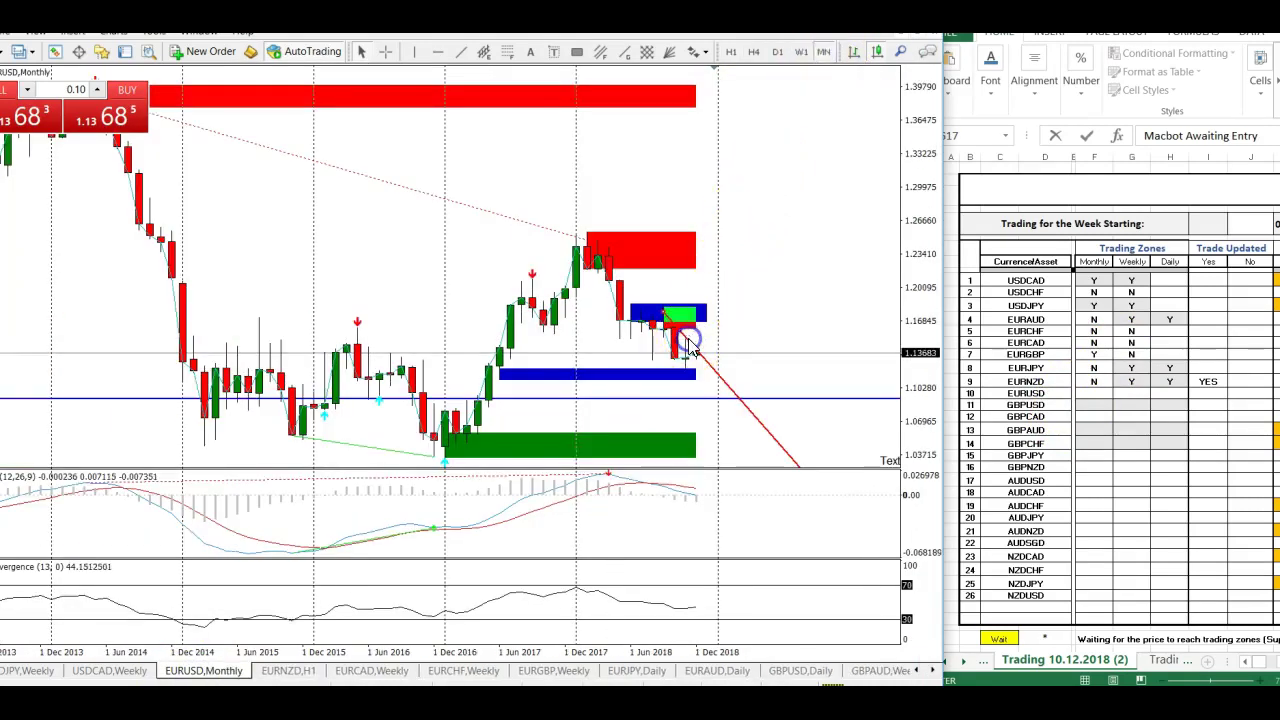
Delete the red trend line and the upper blue and bright green zones near the latest candles on the EURUSD monthly chart.
right_click(689, 340)
left_click(726, 399)
right_click(703, 307)
left_click(748, 364)
left_click(694, 371)
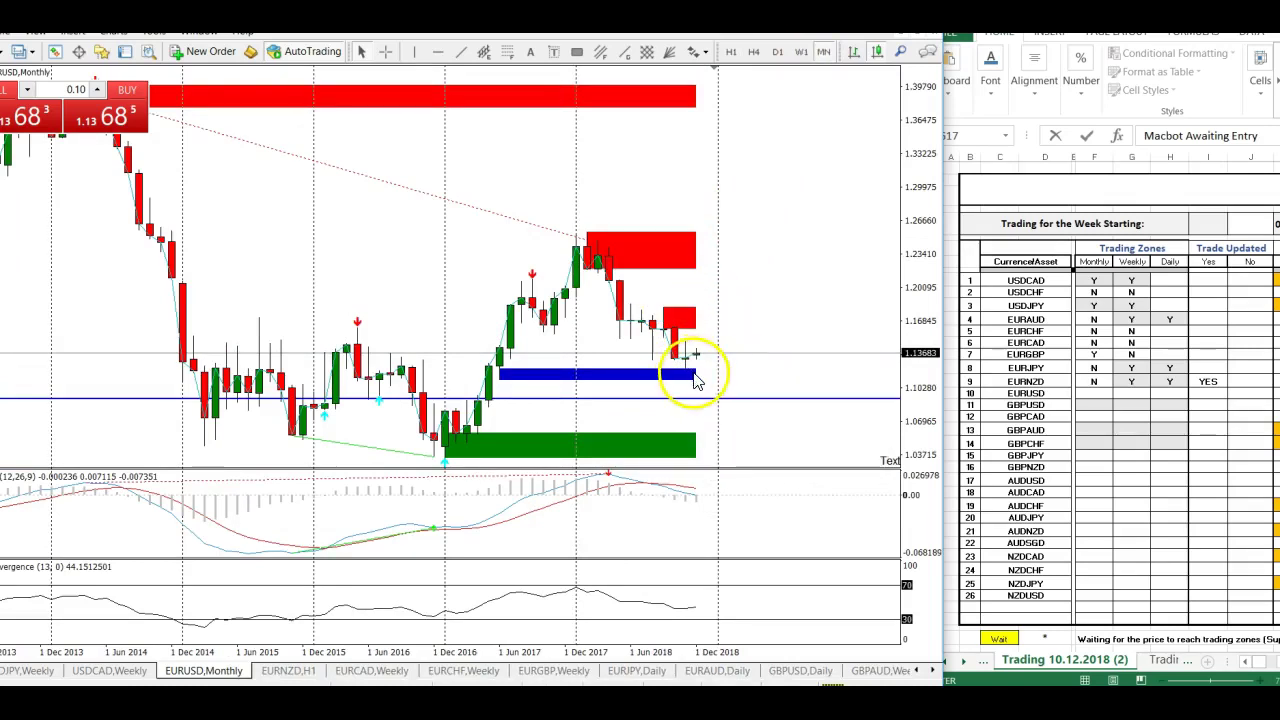
Delete the blue zone below the latest EURUSD monthly candles and enter N as the pair's Monthly trading zone in the journal.
right_click(698, 375)
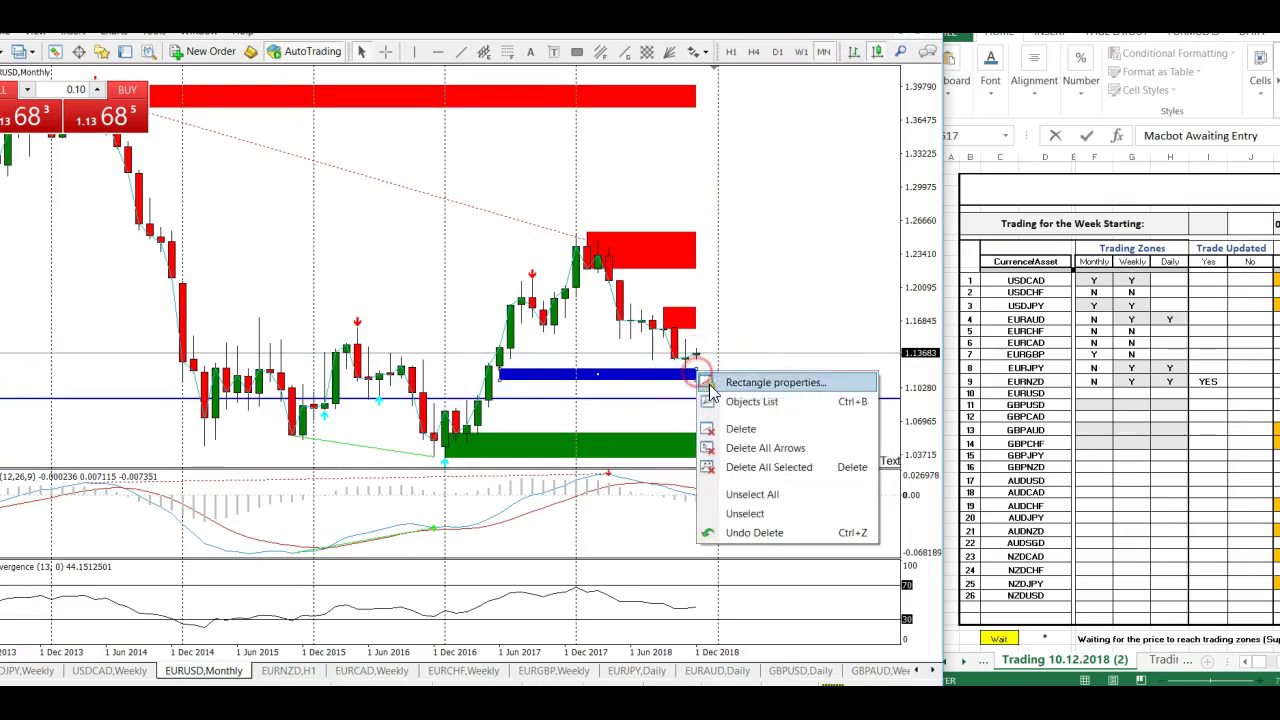
left_click(737, 429)
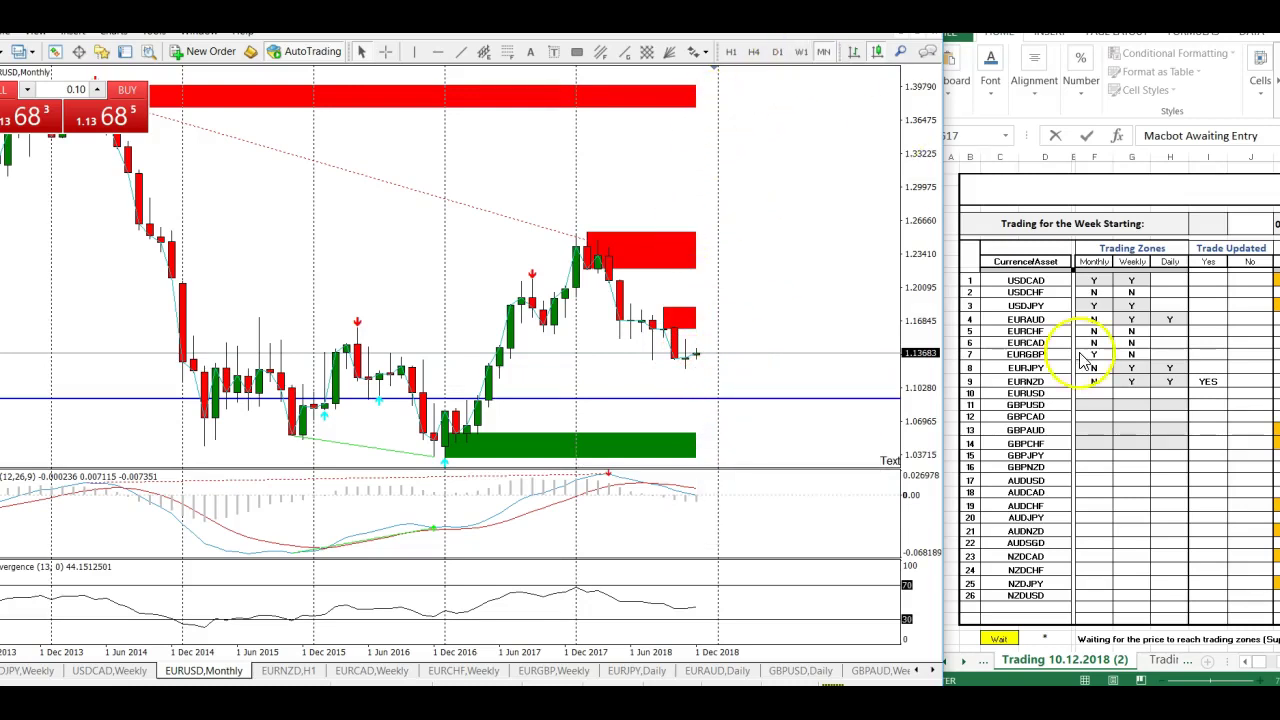
left_click(1101, 394)
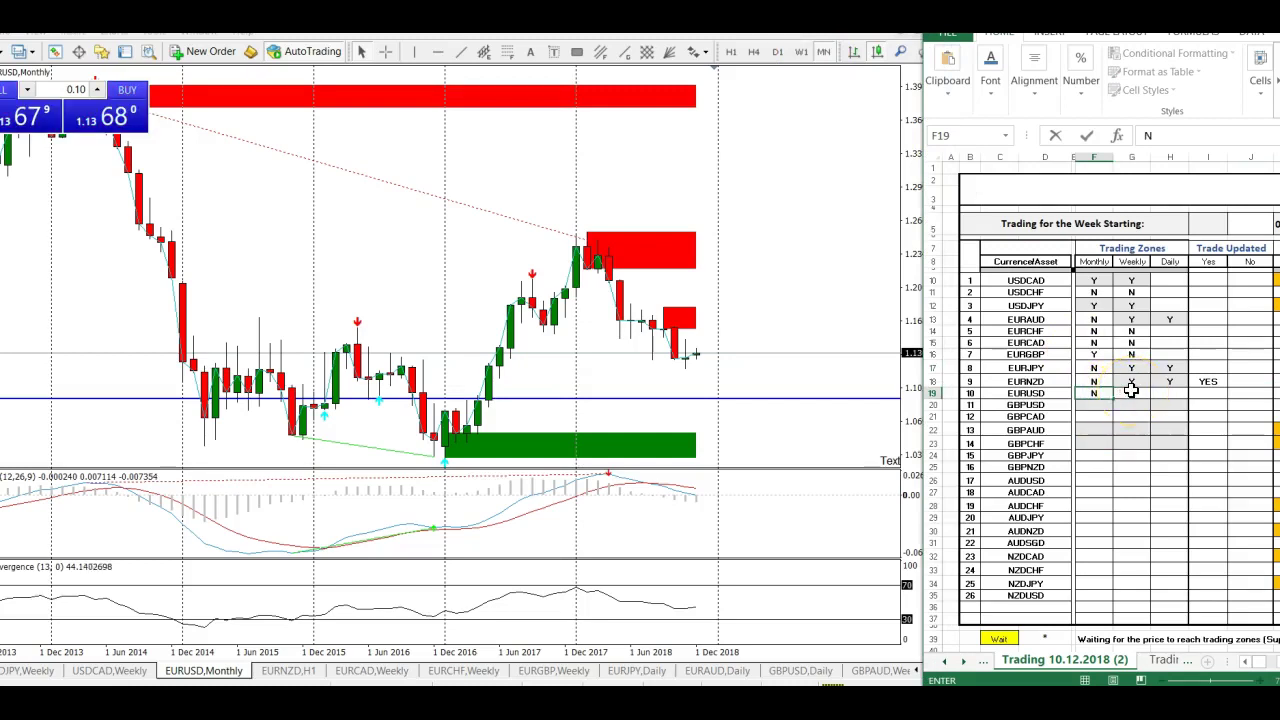
Review EURUSD on the weekly timeframe and enter N as its Weekly trading zone in the journal.
left_click(1131, 392)
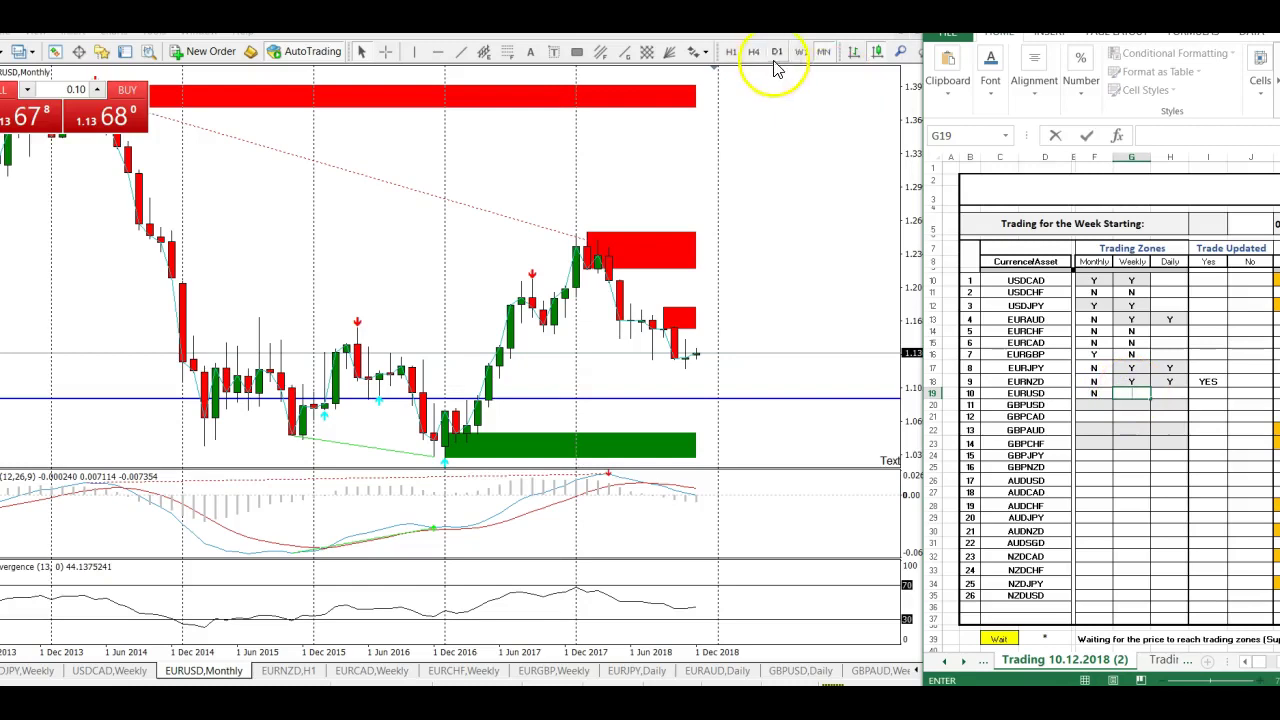
left_click(800, 51)
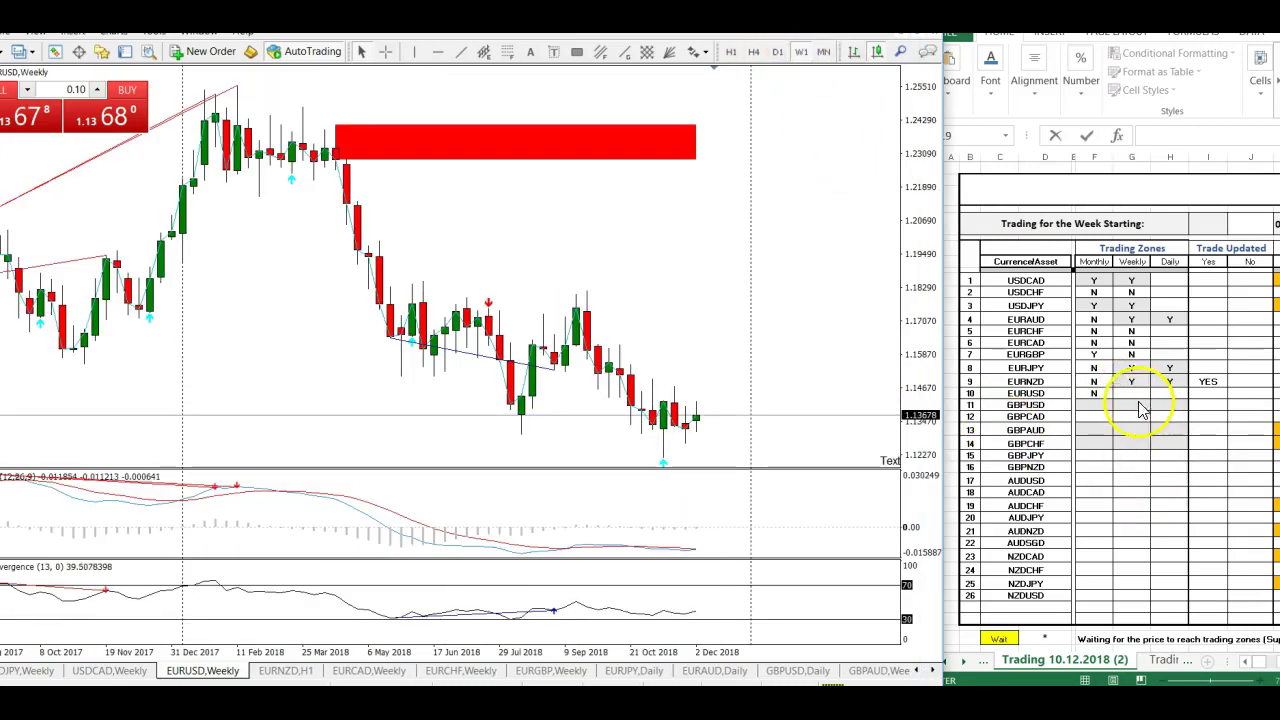
left_click(1131, 392)
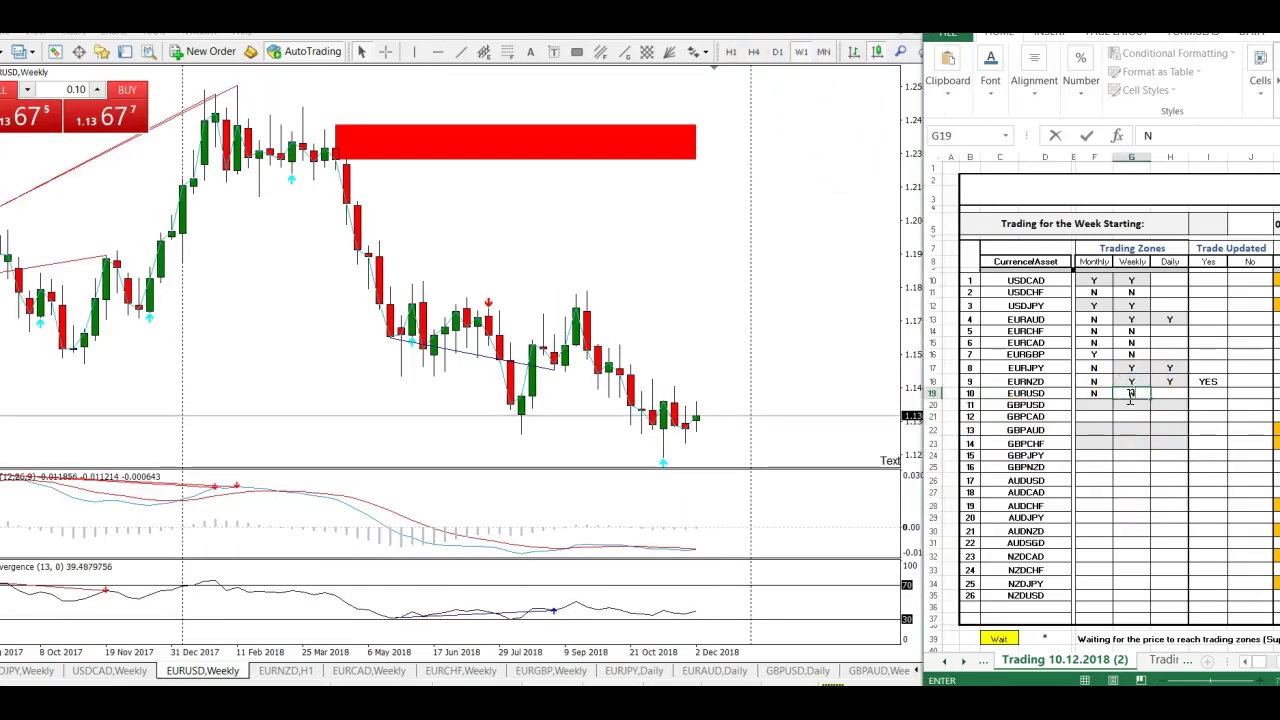
left_click(1087, 408)
key("ctrl+Down")
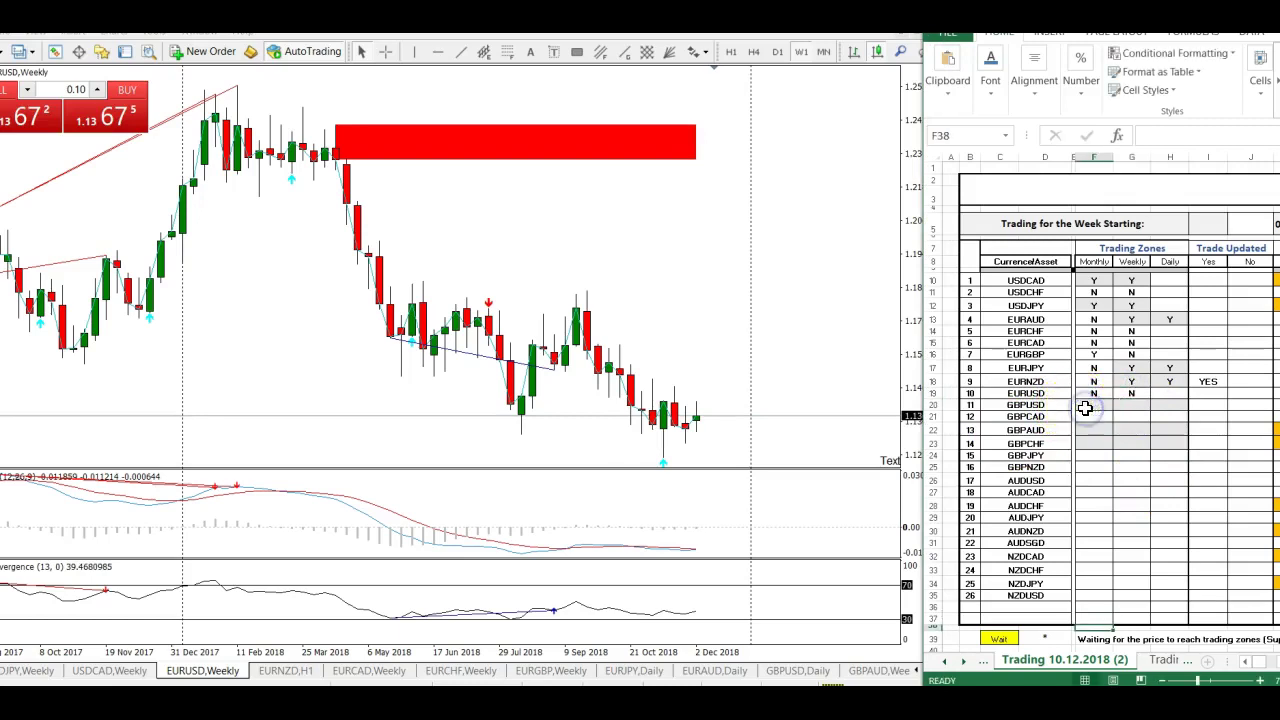
Review GBPUSD on the monthly timeframe and enter N as its Monthly trading zone in the journal.
left_click(814, 673)
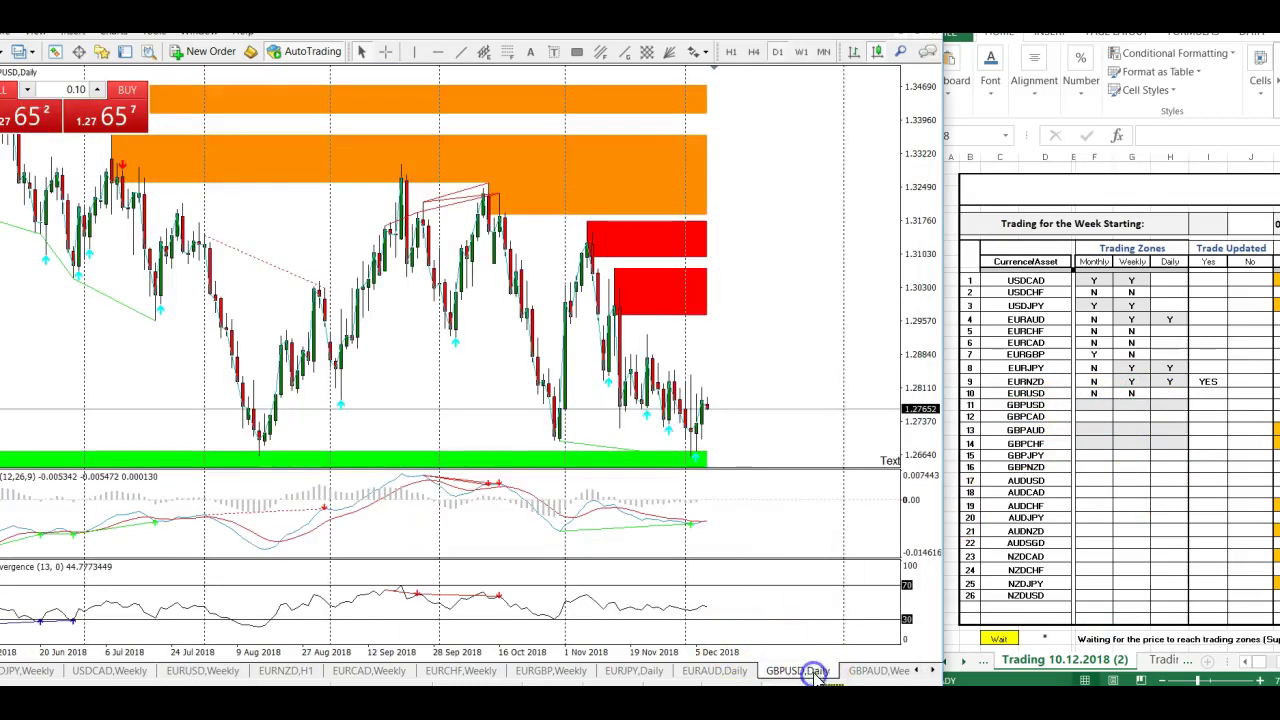
left_click(823, 51)
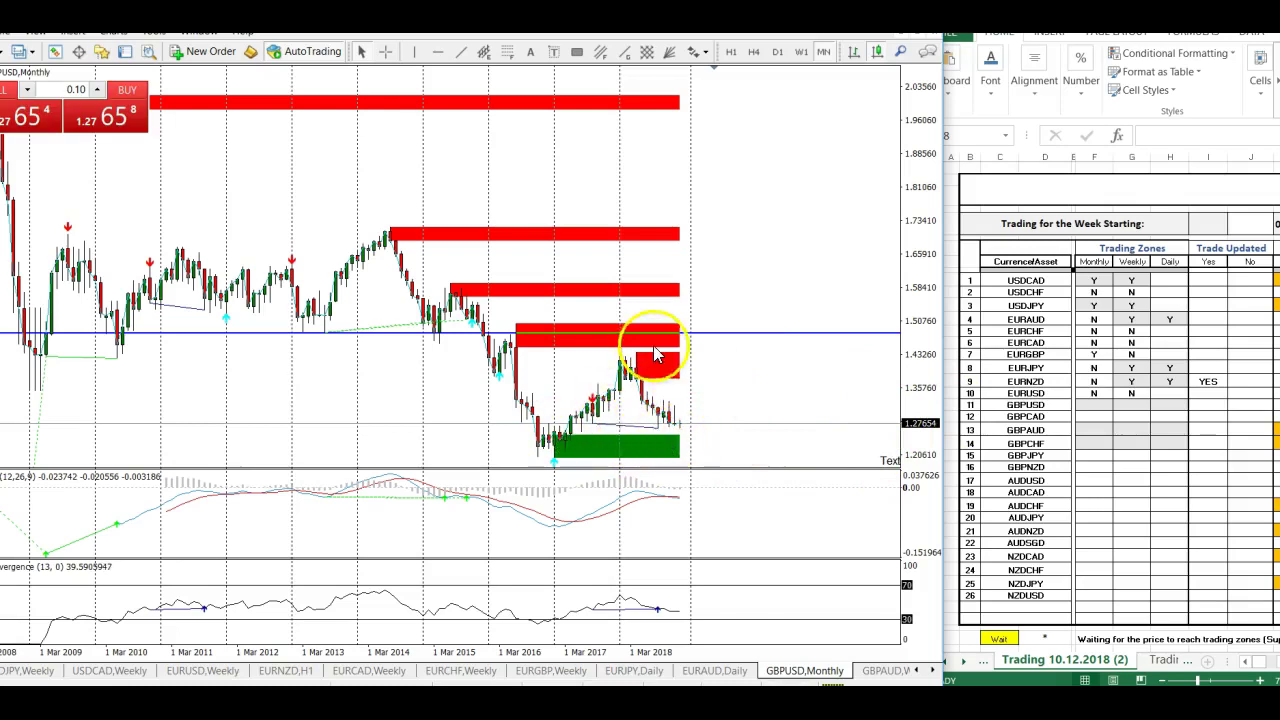
left_click(386, 52)
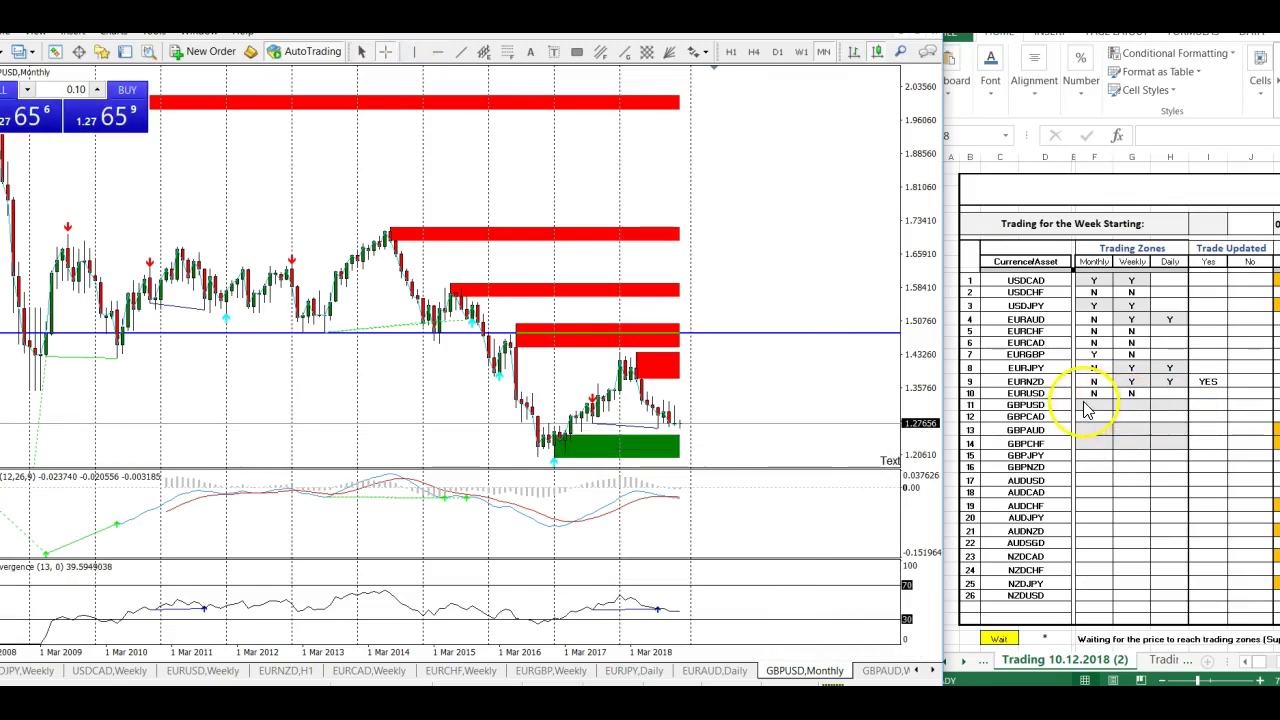
double_click(1092, 405)
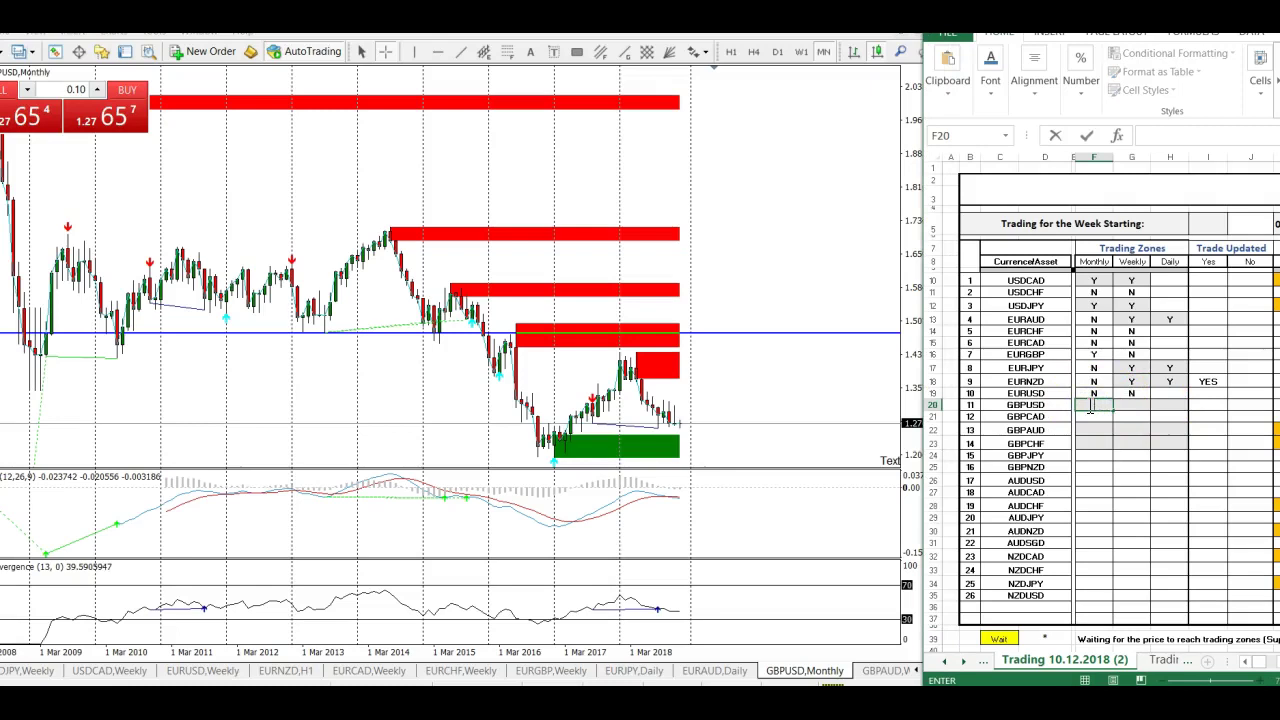
type("N")
left_click(1143, 405)
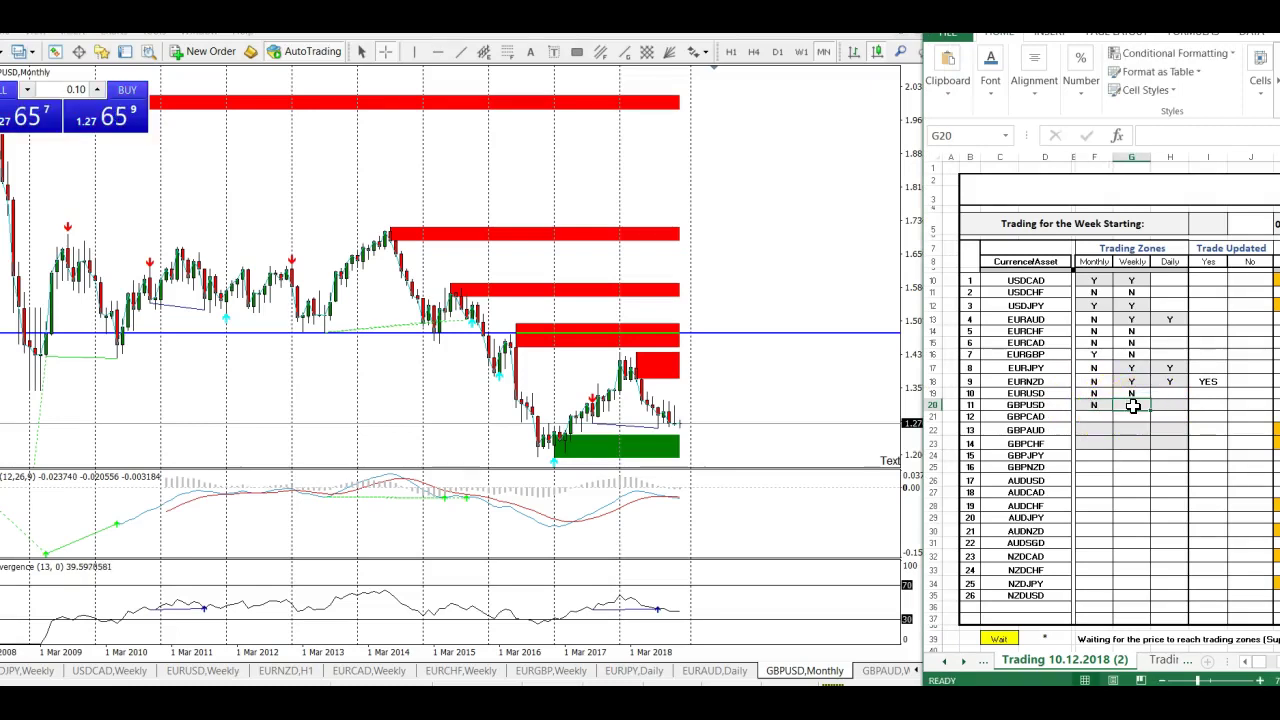
Review GBPUSD on the weekly timeframe and enter Y as its Weekly trading zone in the journal.
double_click(1133, 405)
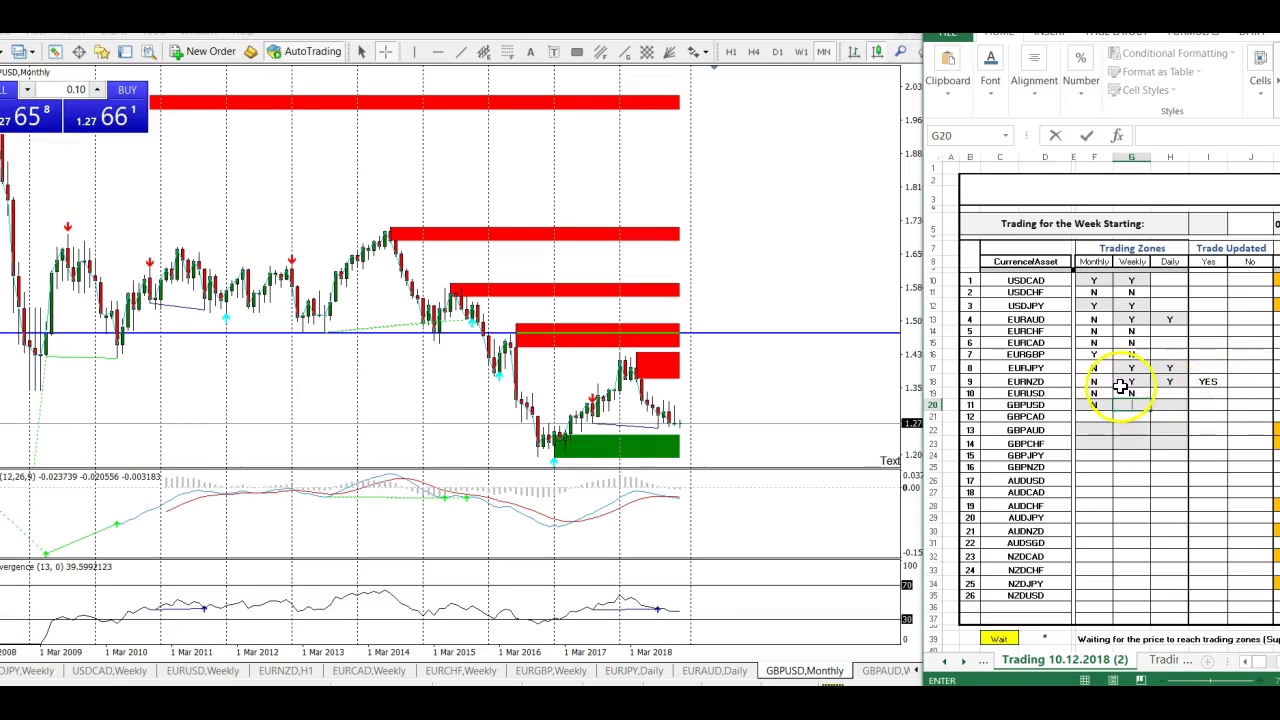
left_click(801, 52)
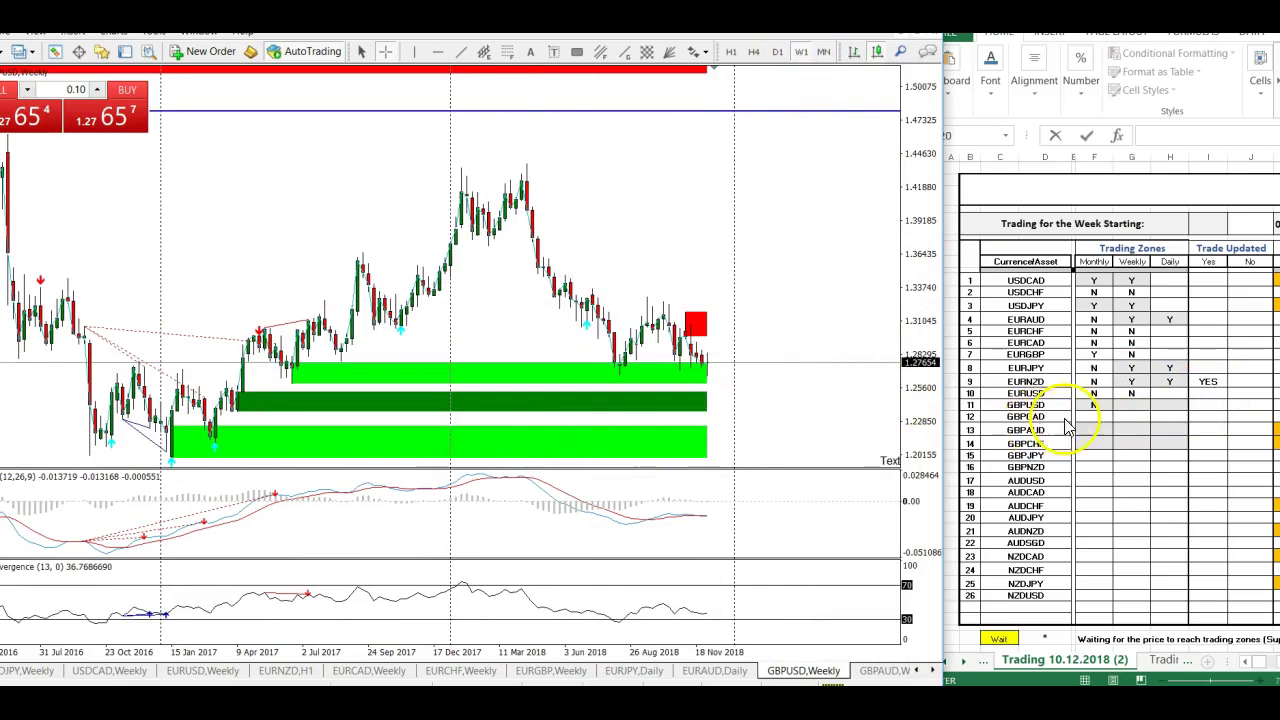
left_click(1135, 405)
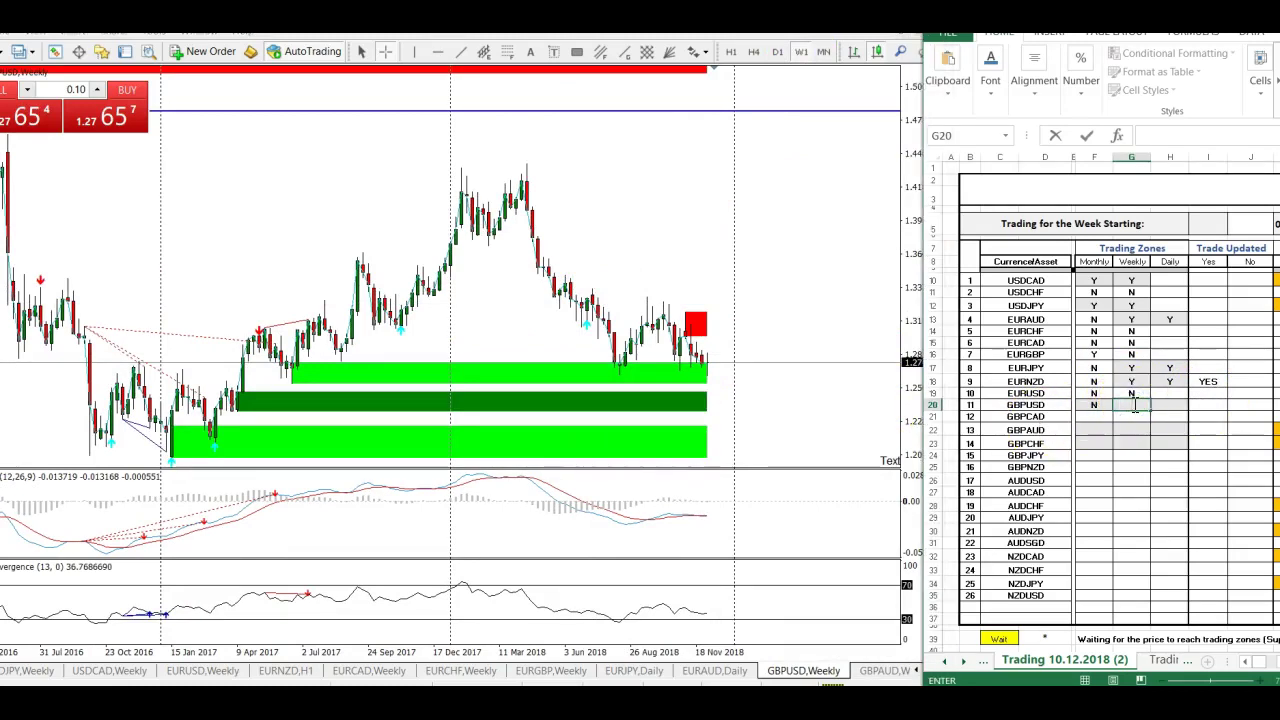
left_click(1192, 405)
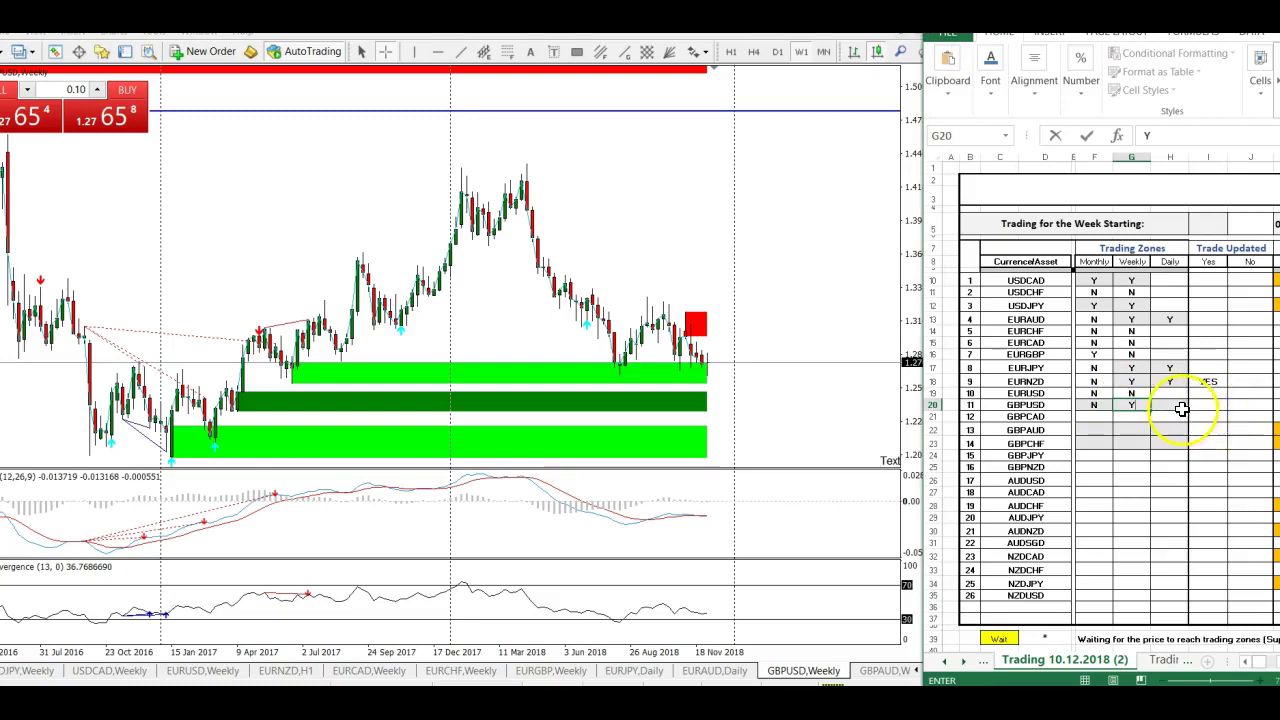
left_click(1173, 407)
key("Down")
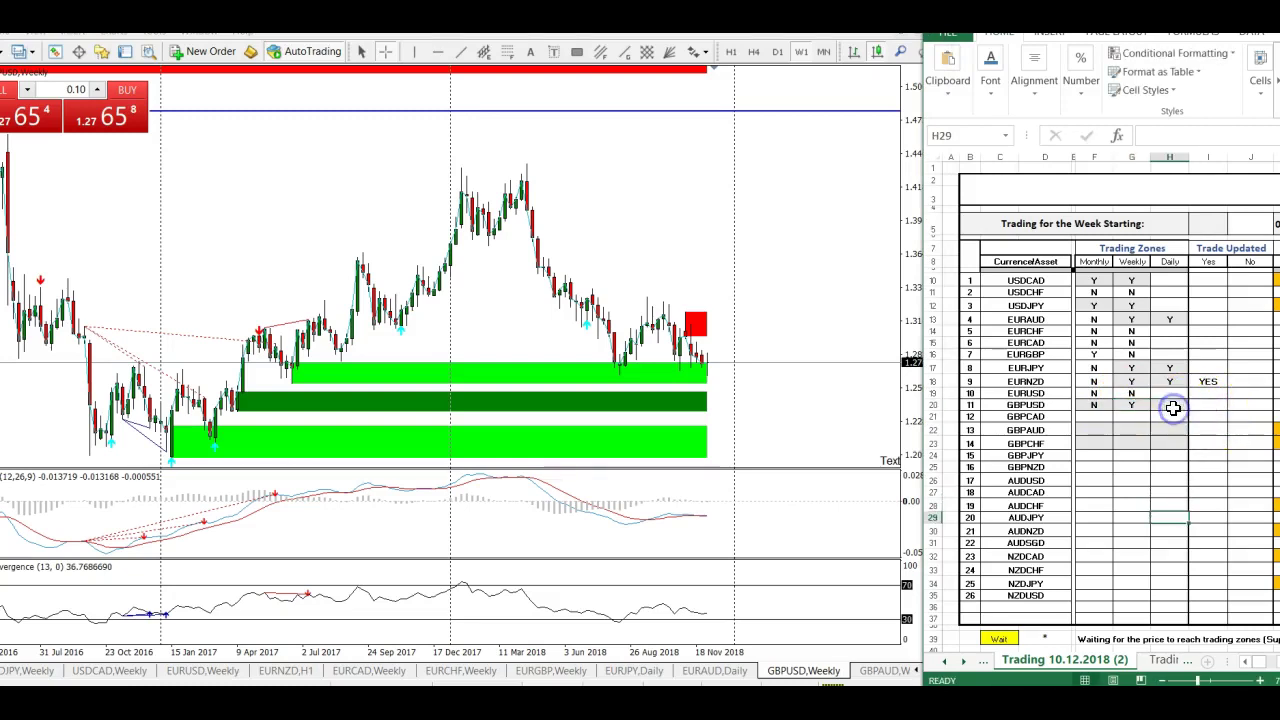
Delete the lowest indicator window, showing divergence, from the GBPUSD chart.
right_click(722, 598)
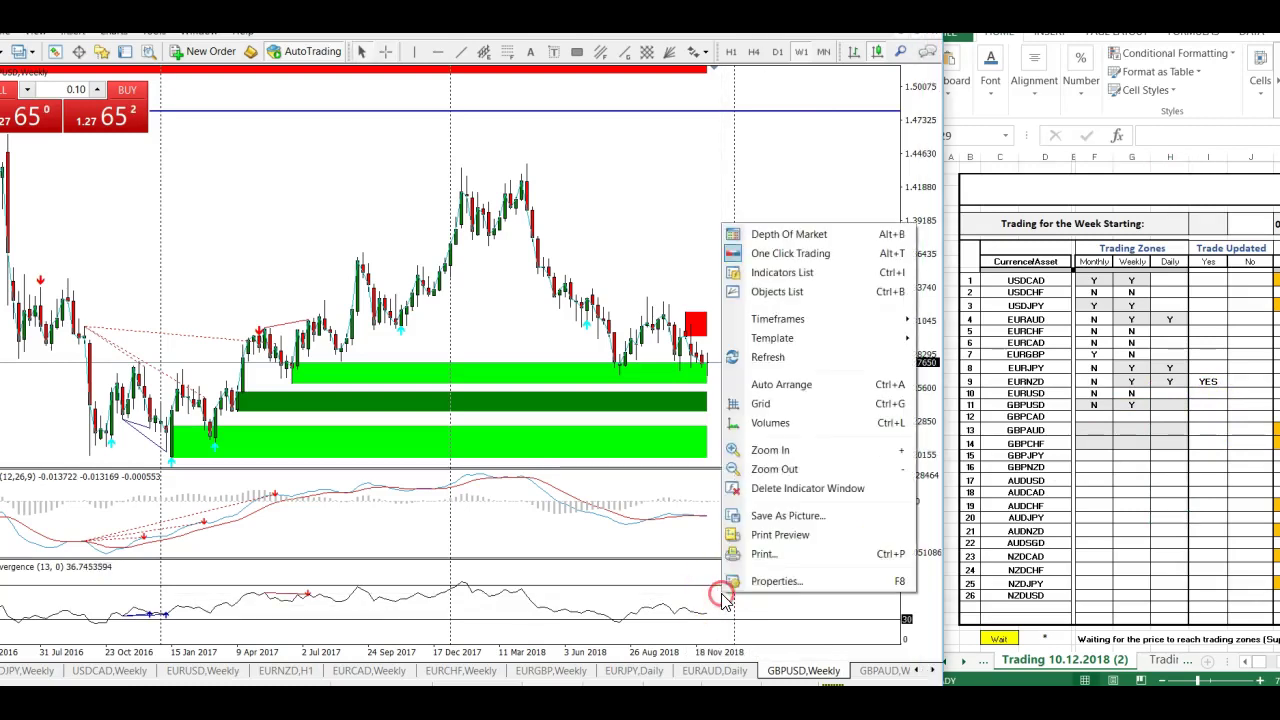
left_click(745, 488)
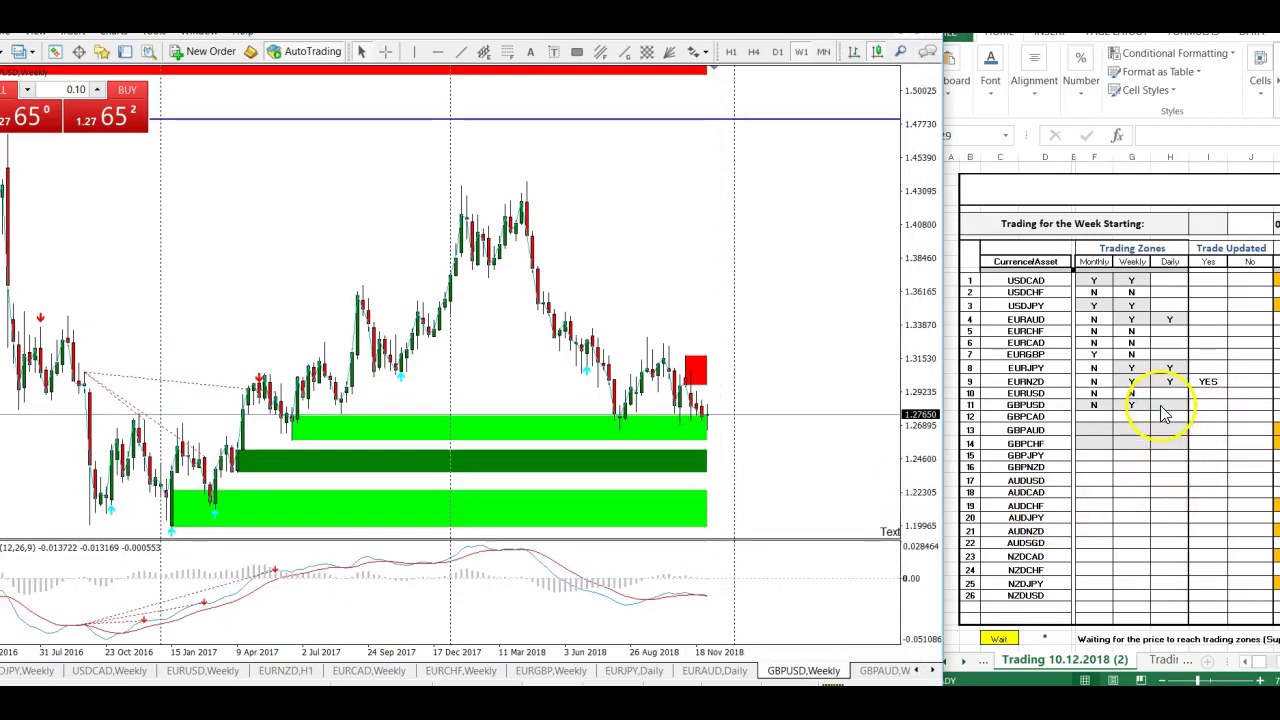
Review GBPUSD on the daily timeframe and enter Y as its Daily trading zone and YES under Trade Updated.
left_click(1163, 408)
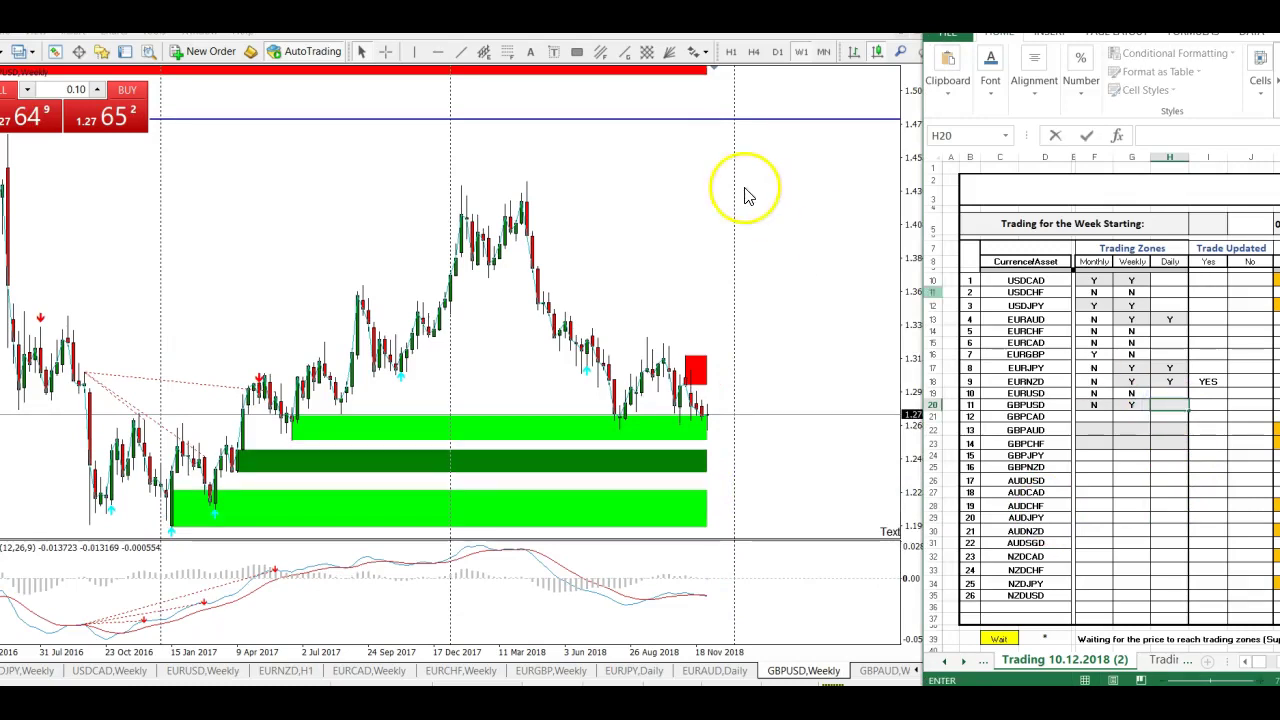
left_click(777, 51)
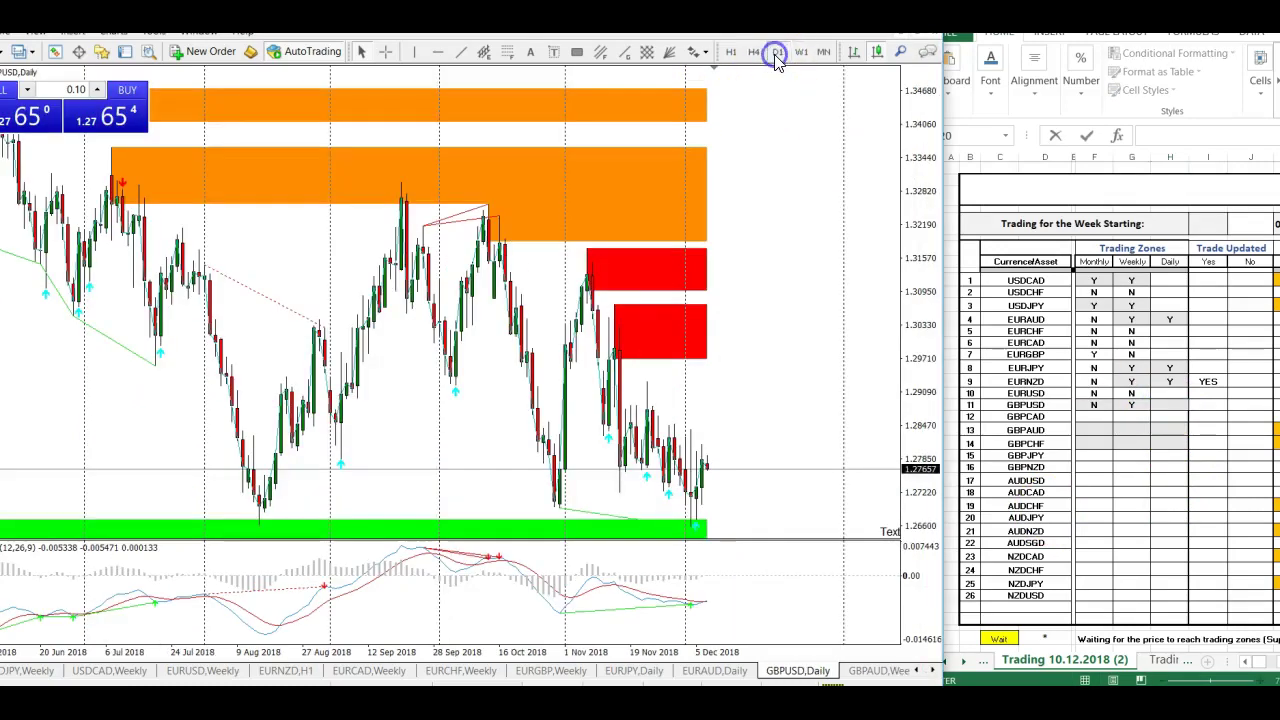
left_click(1172, 404)
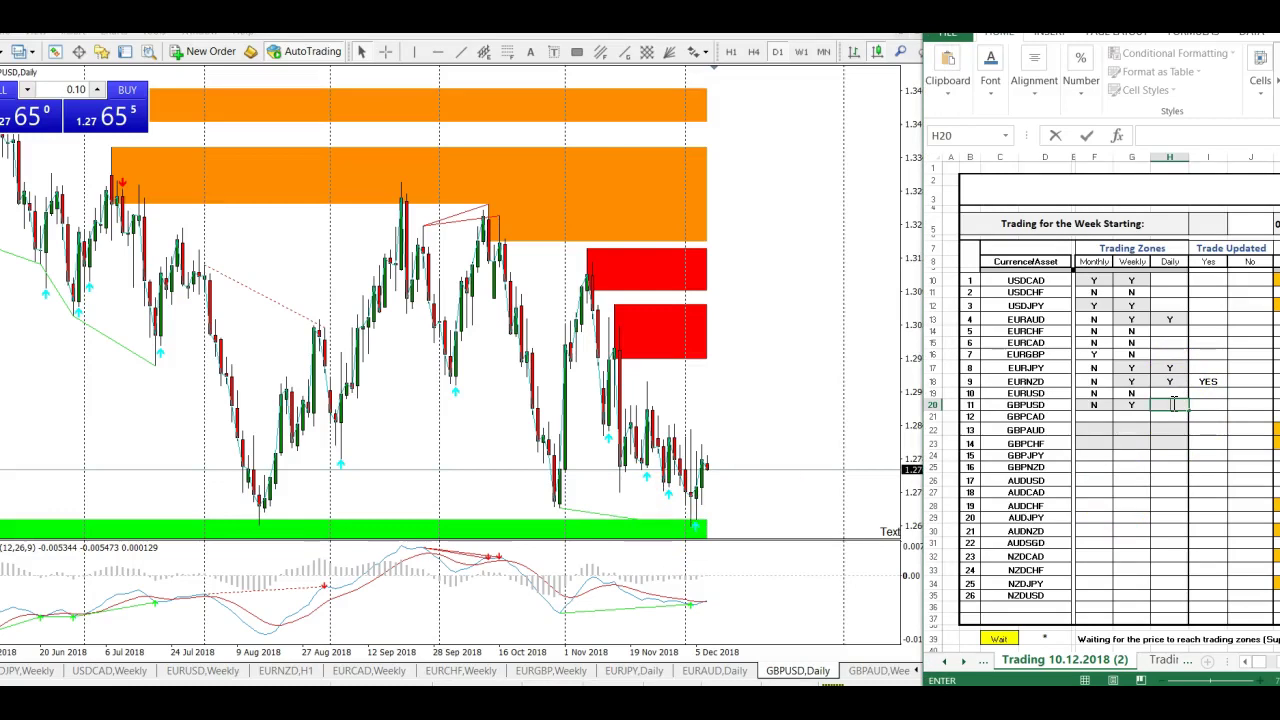
double_click(1210, 405)
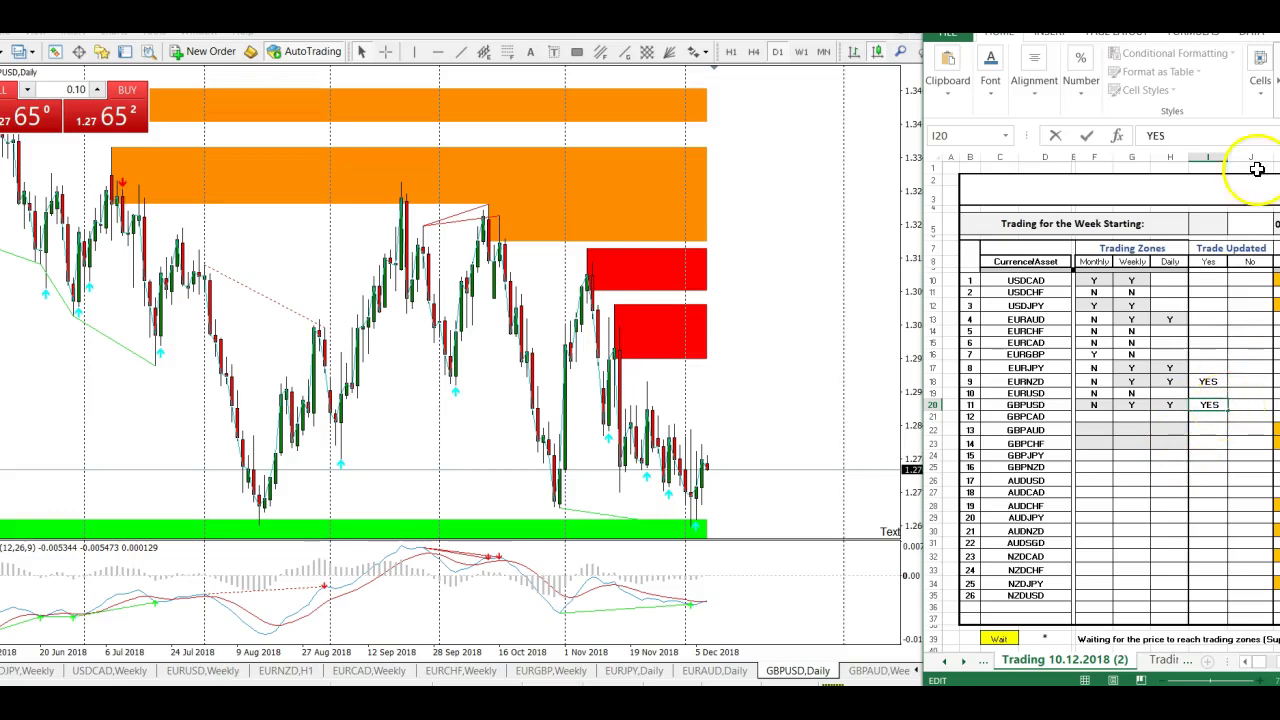
Maximize the journal and enter "Daily Inside Weekly" under Daily and "TRADE" under No trade for GBPUSD.
left_click(1275, 12)
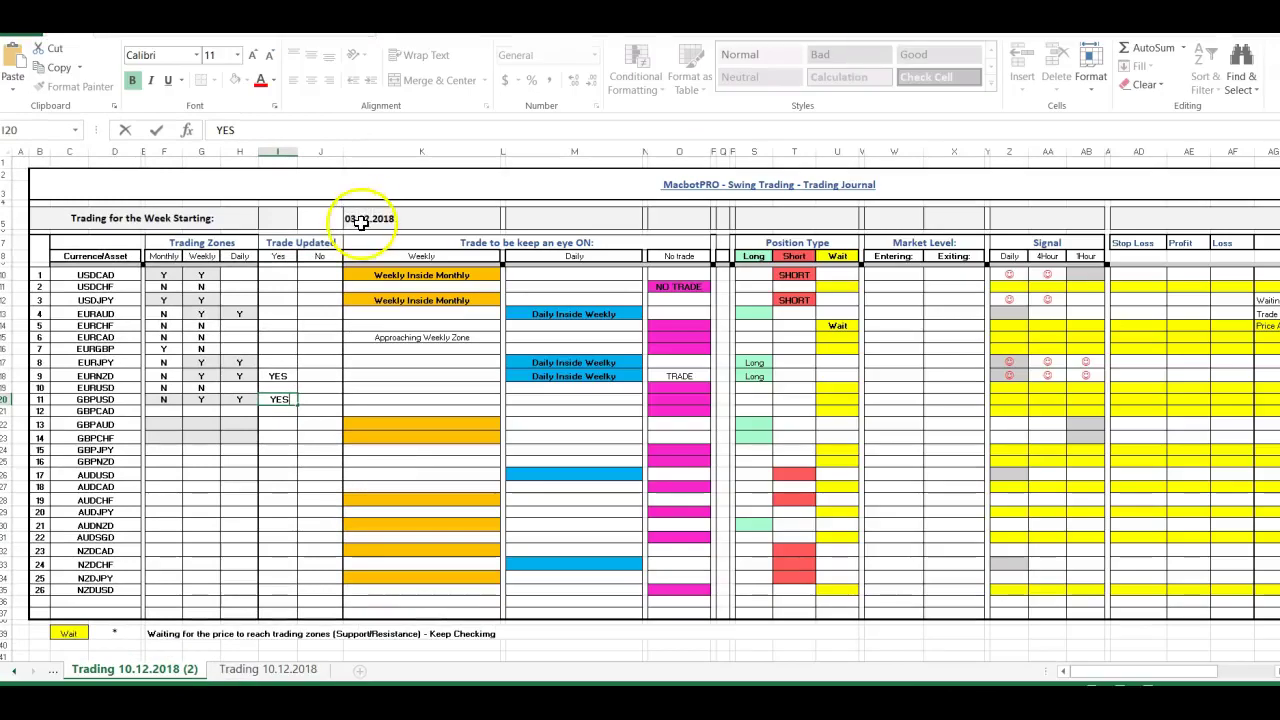
left_click(526, 400)
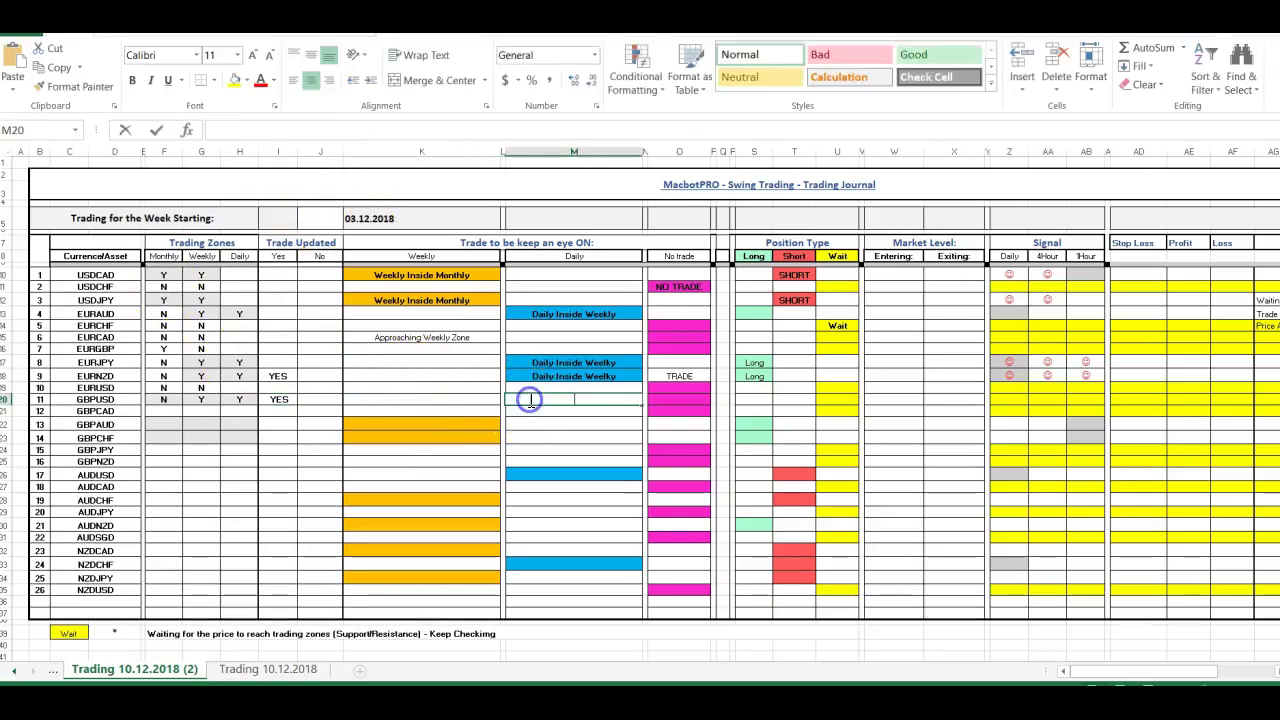
type("Daily Ins")
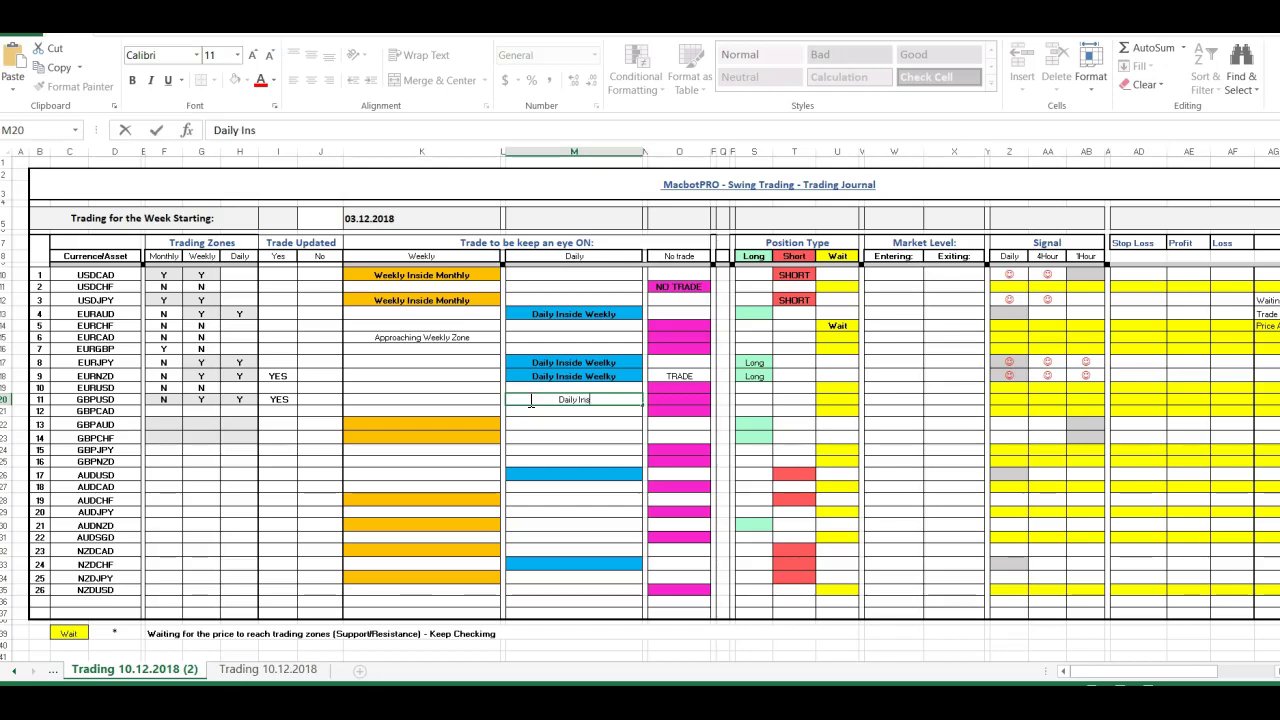
type("ide Weekly")
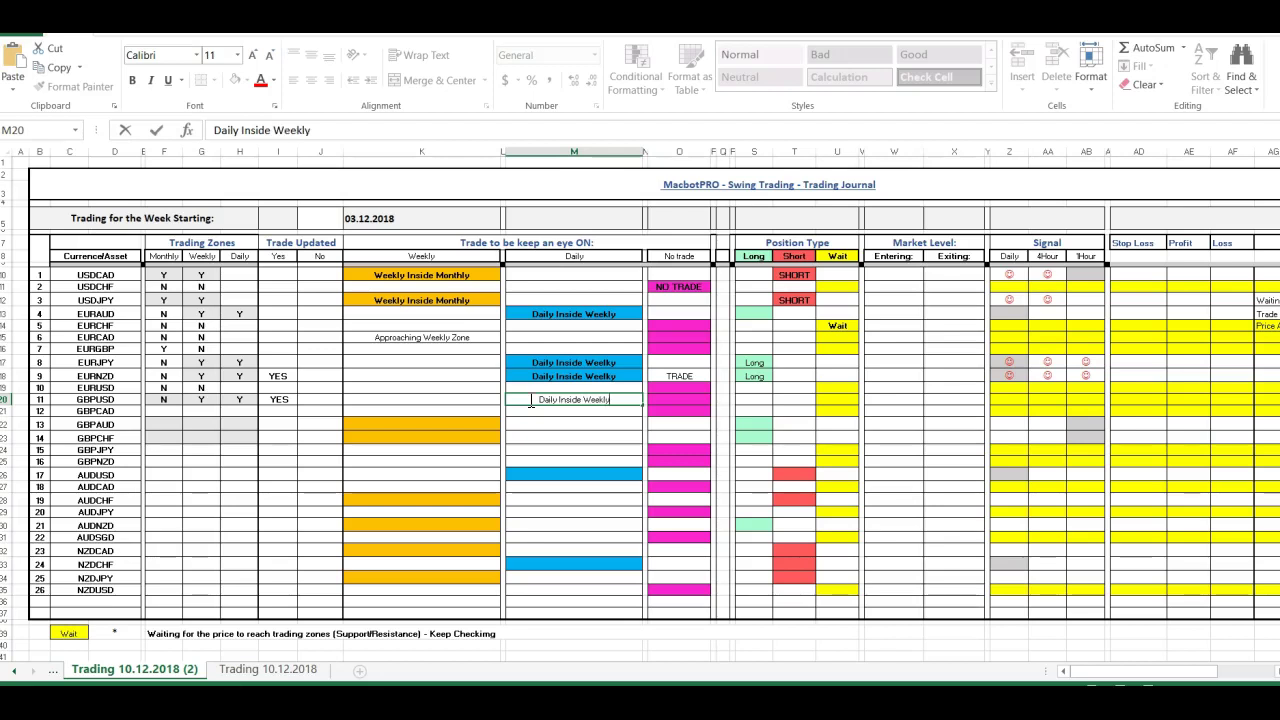
left_click(678, 398)
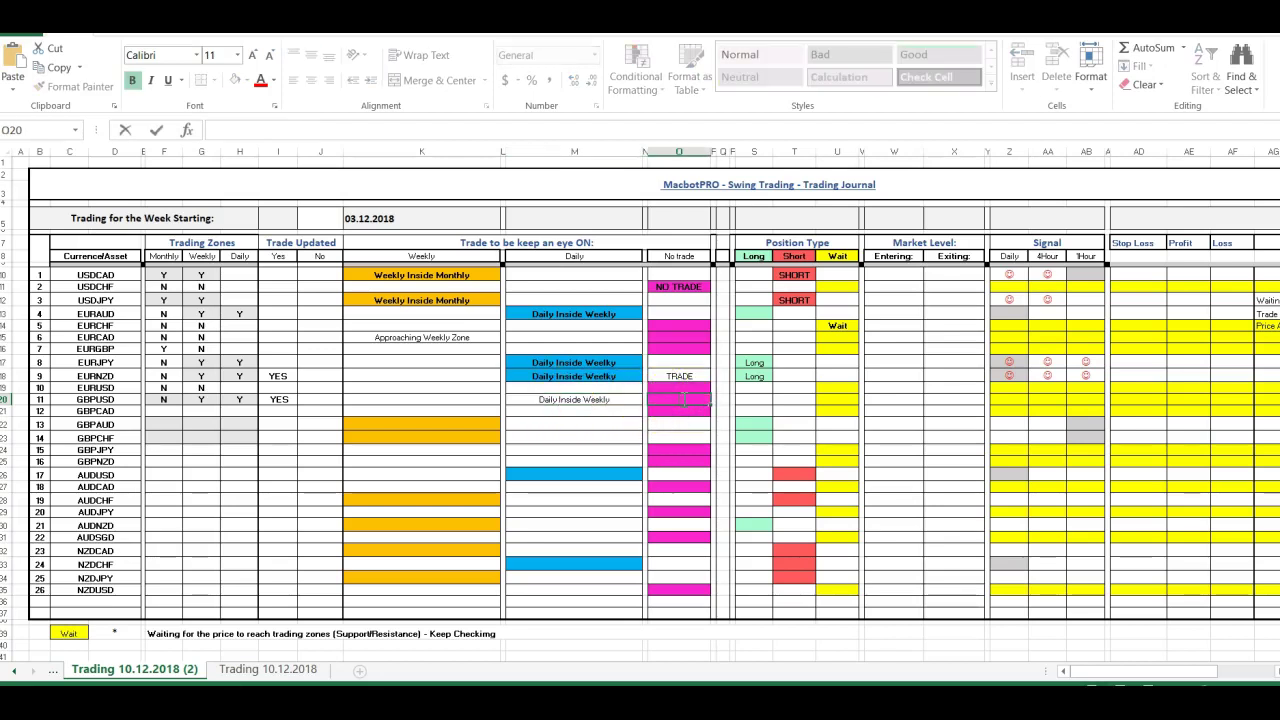
type("trad")
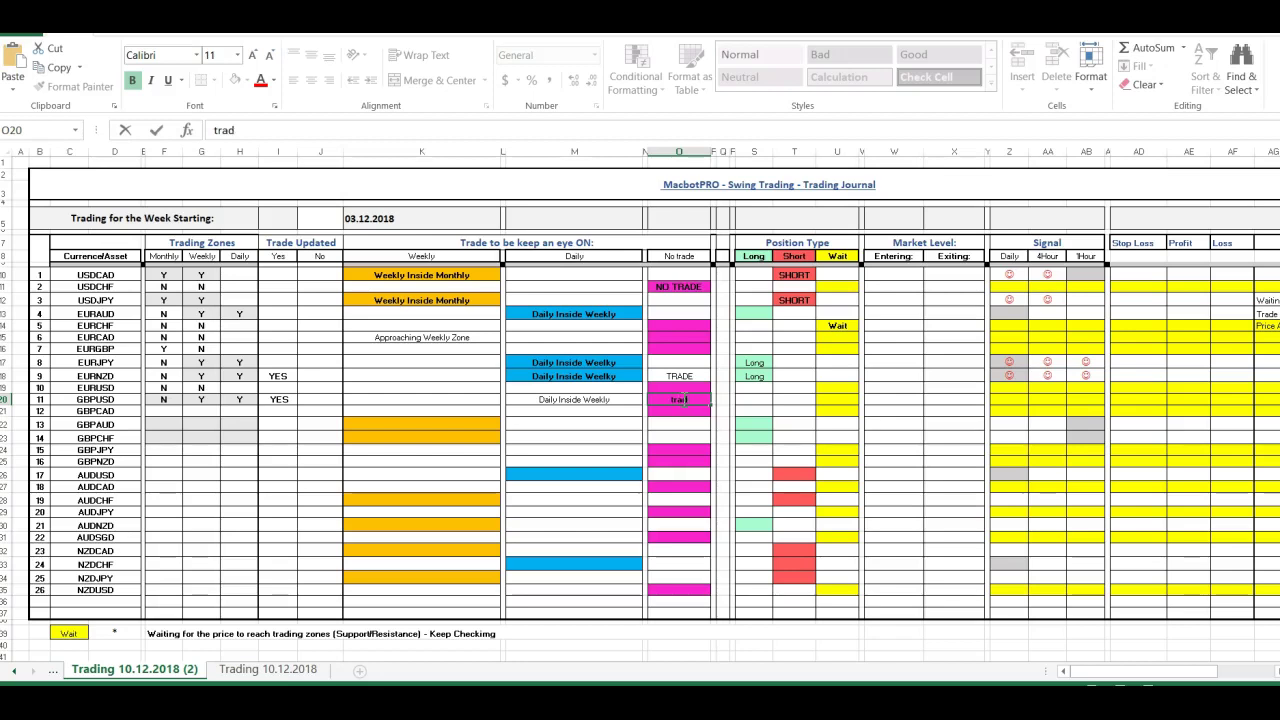
Enter "Long" as the GBPUSD position type and "J" as its Daily signal.
double_click(767, 401)
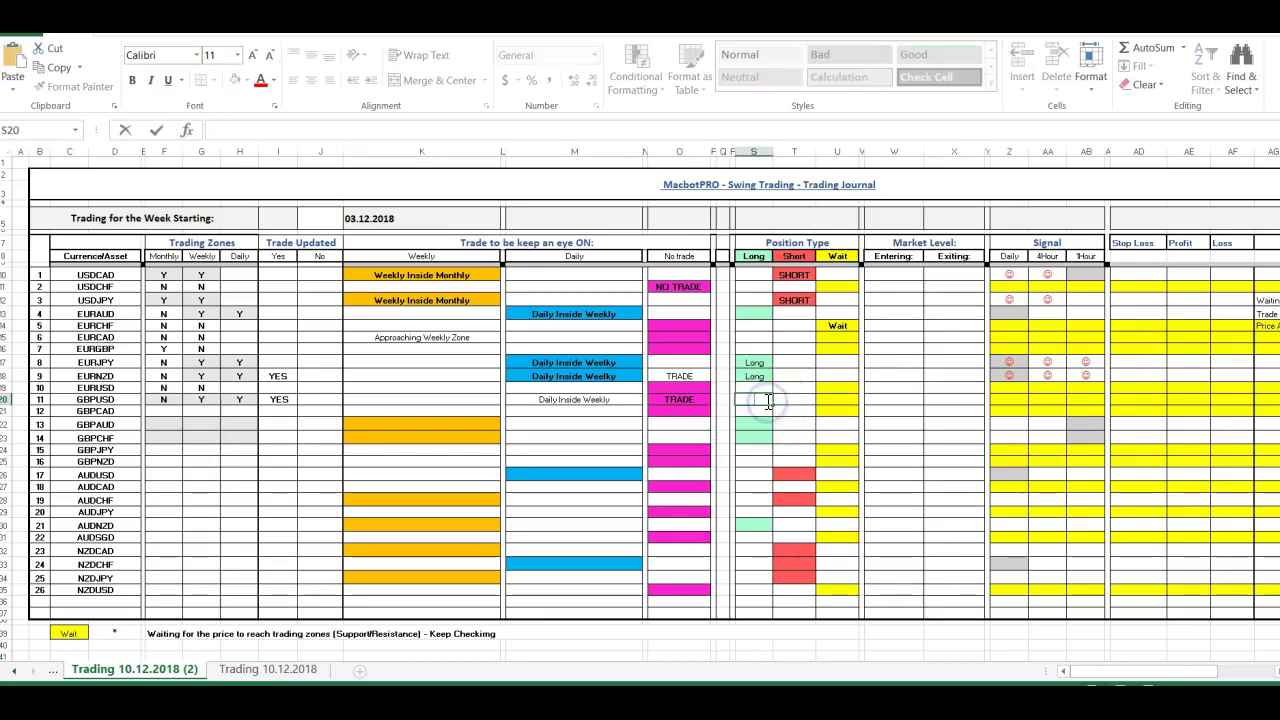
left_click(812, 411)
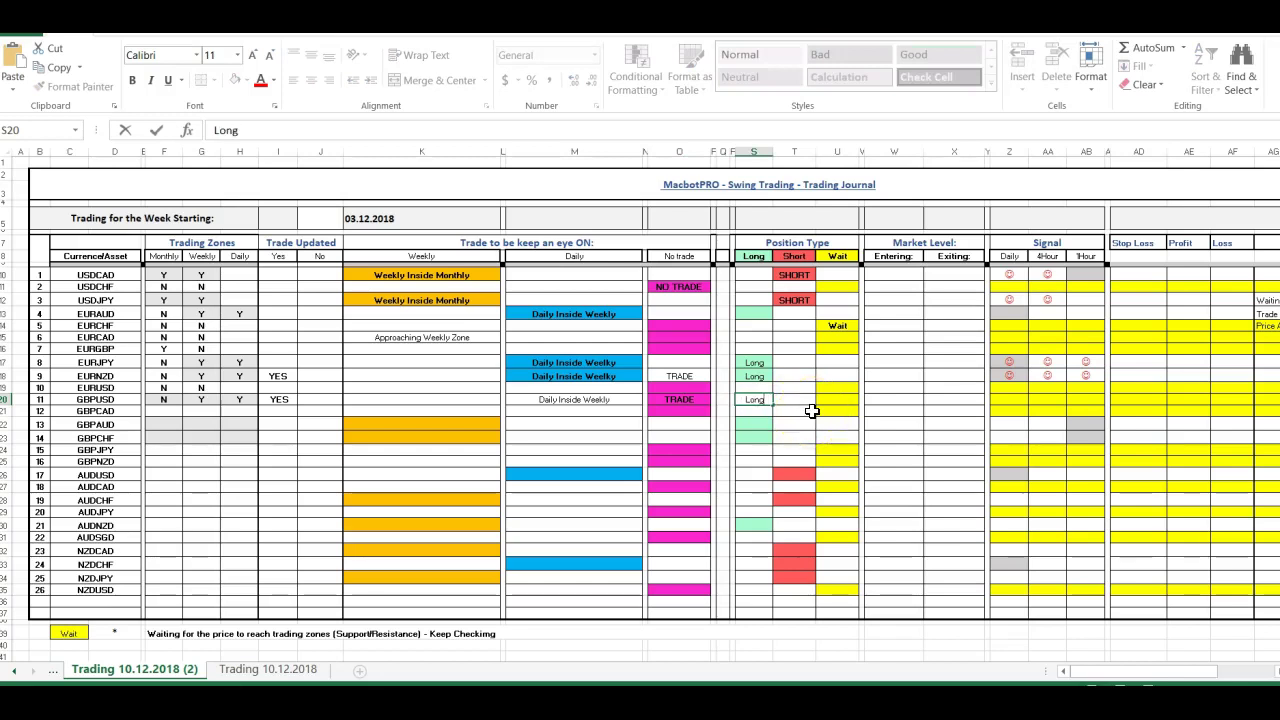
left_click(1007, 400)
double_click(1007, 400)
type("j")
key("Return")
left_click(1005, 400)
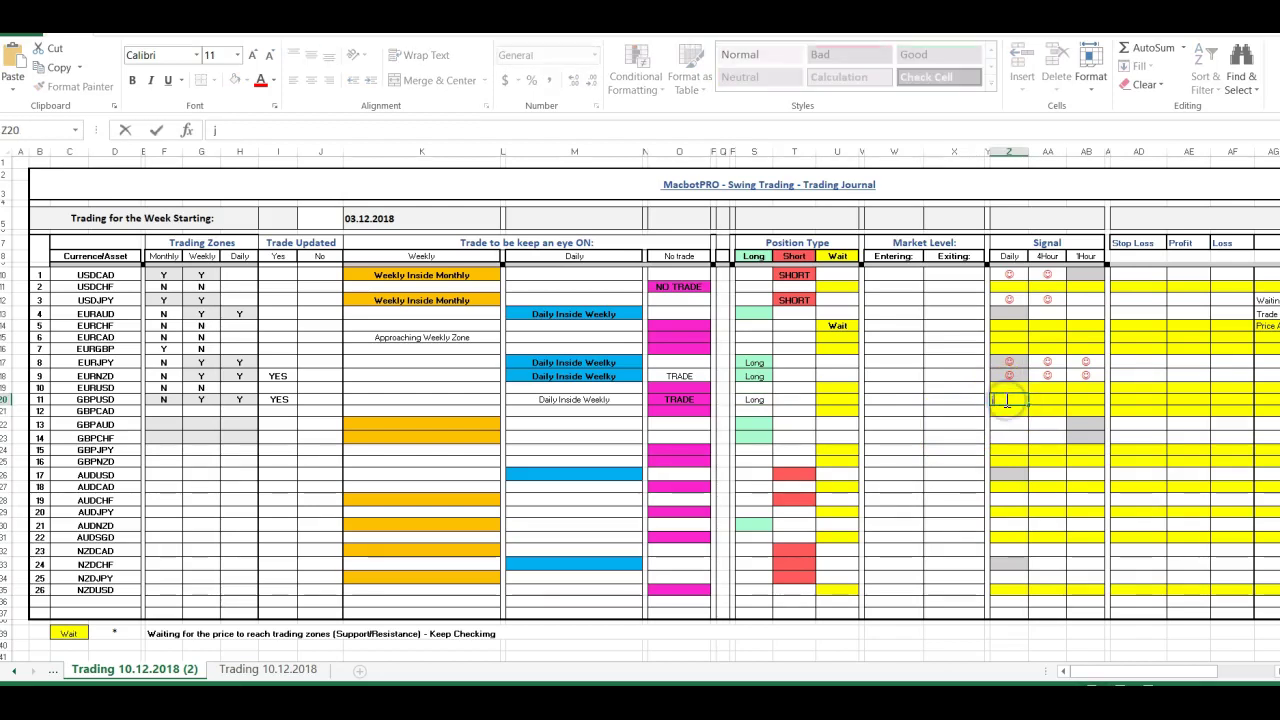
left_click(1045, 400)
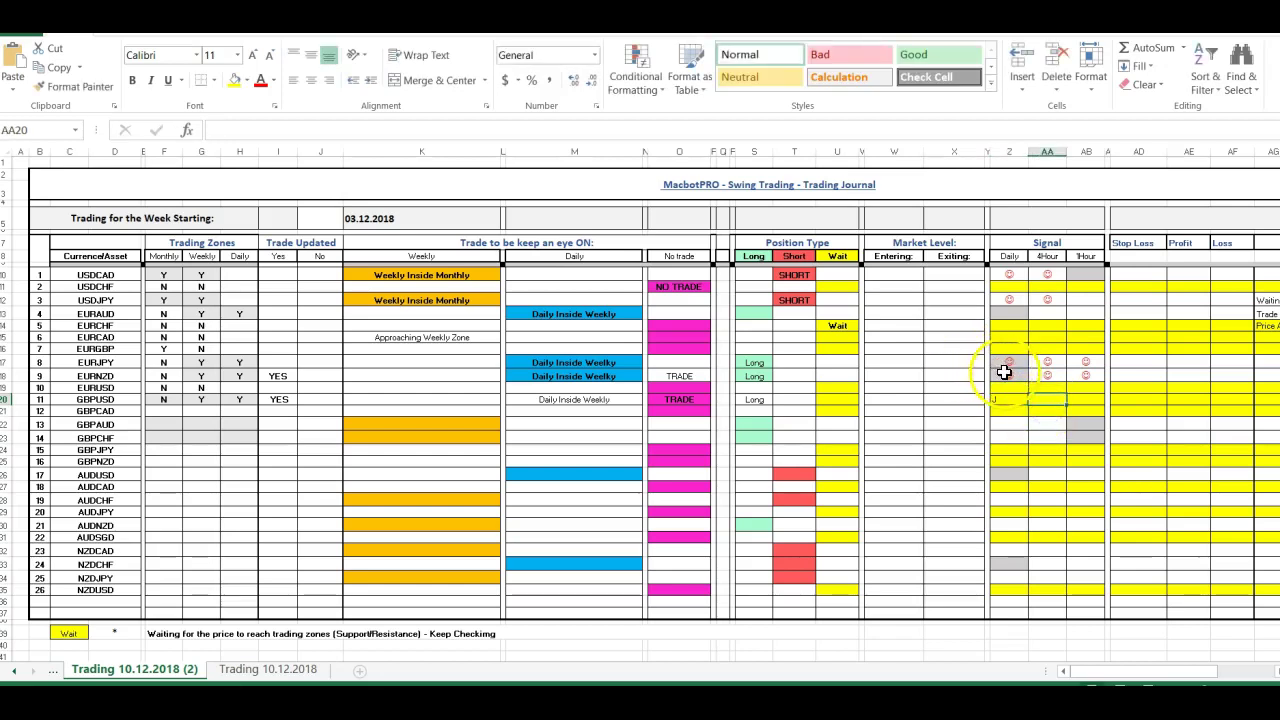
left_click(1005, 372)
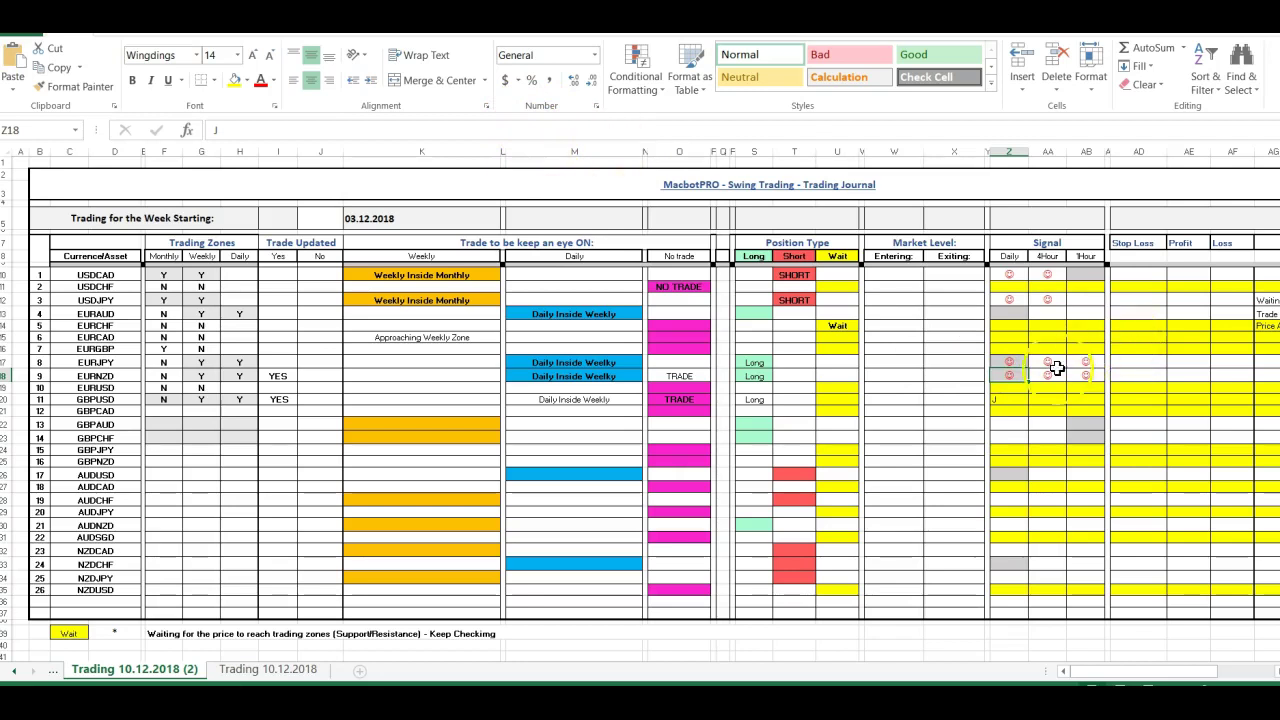
left_click(1042, 398)
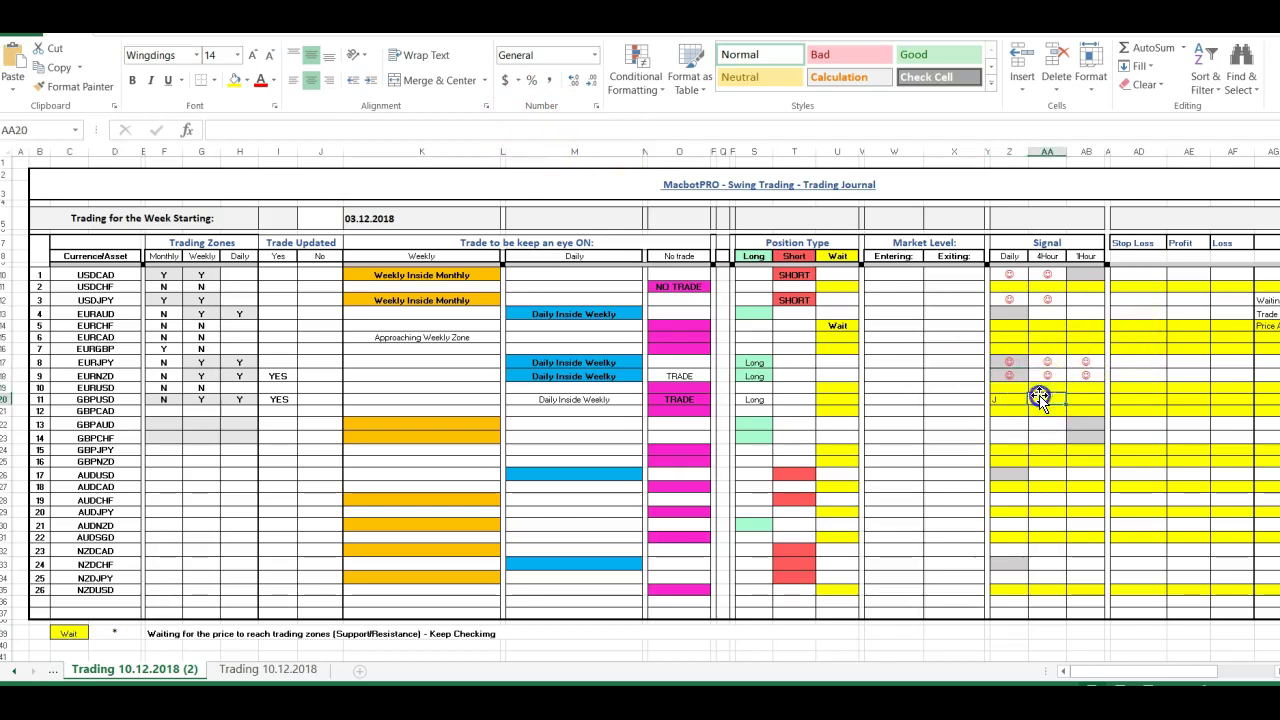
left_click(491, 133)
left_click(503, 137)
left_click(471, 143)
left_click(1013, 395)
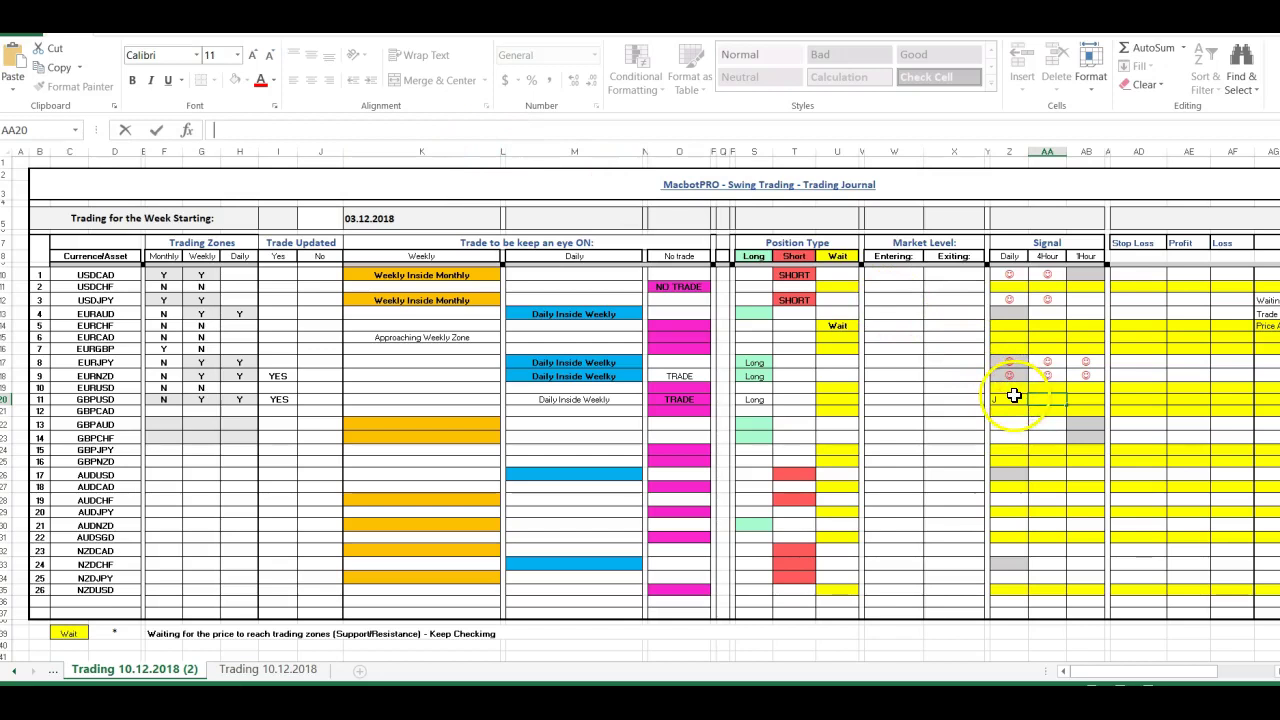
Replace the GBPUSD Daily signal with "Y" and enter "Y" as its 4Hour and 1Hour signals.
left_click(1015, 401)
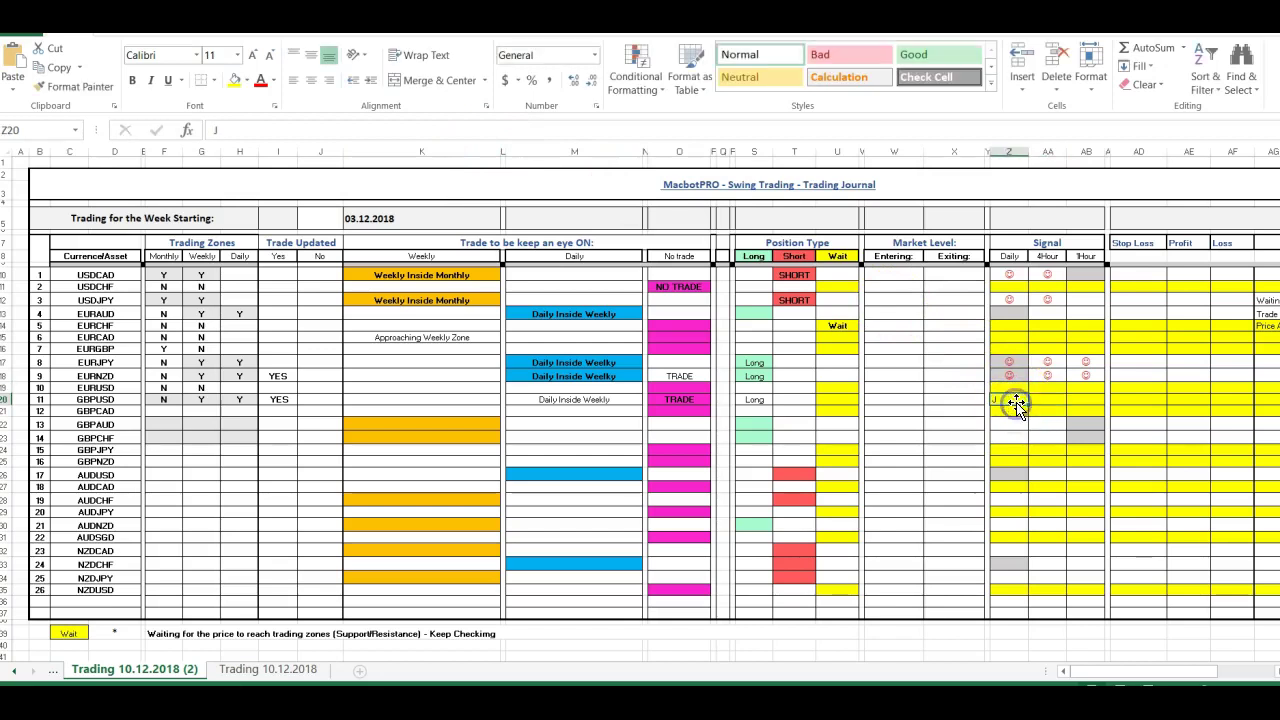
left_click(397, 140)
key("BackSpace")
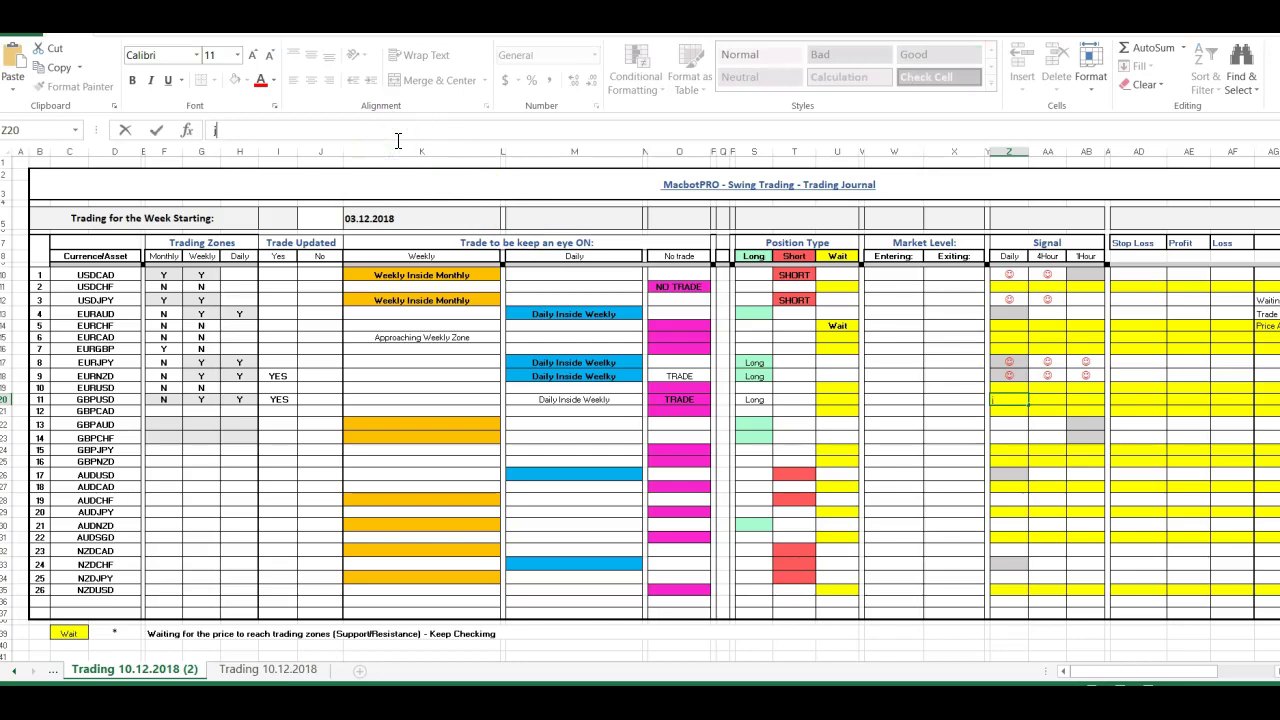
type("J")
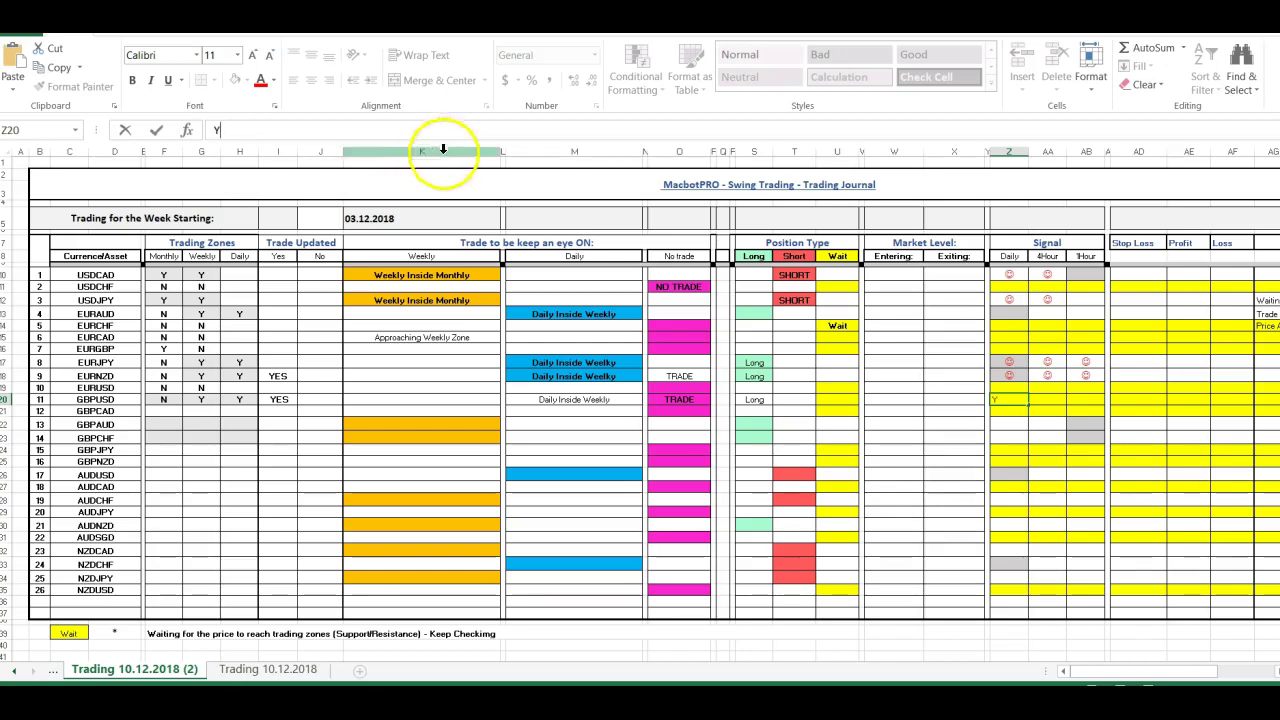
left_click(1052, 396)
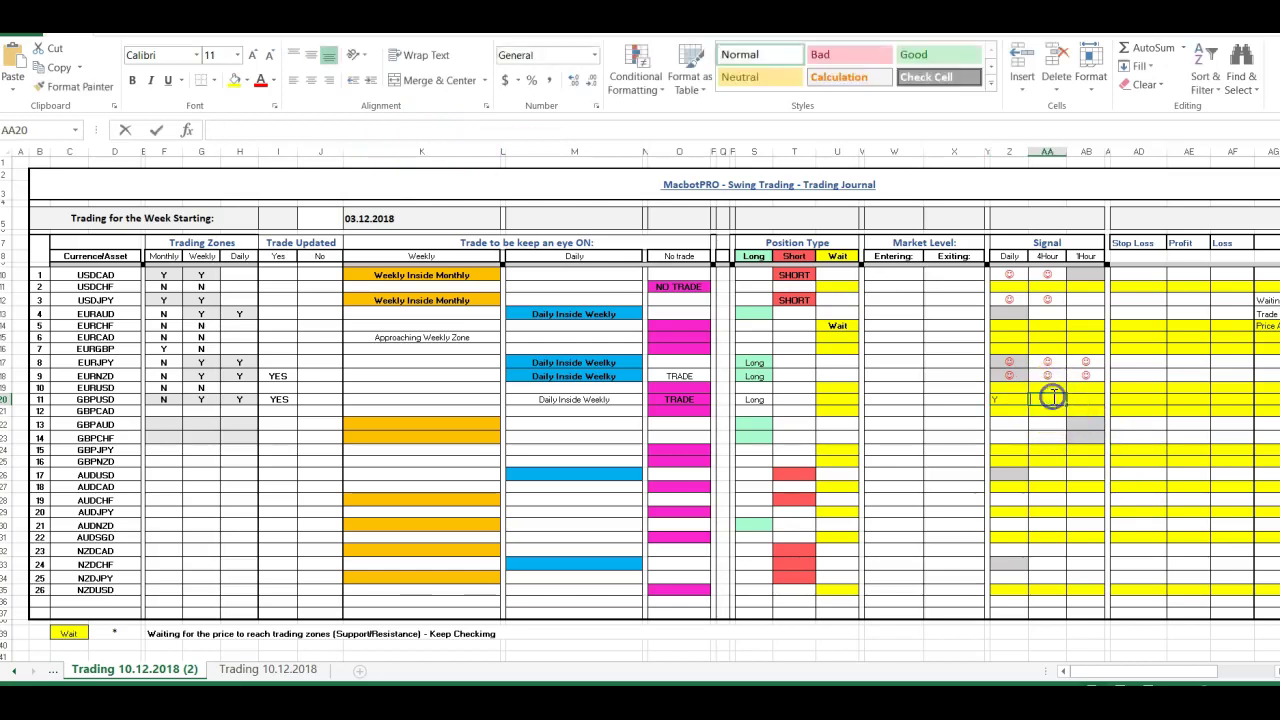
type("Y")
double_click(1094, 400)
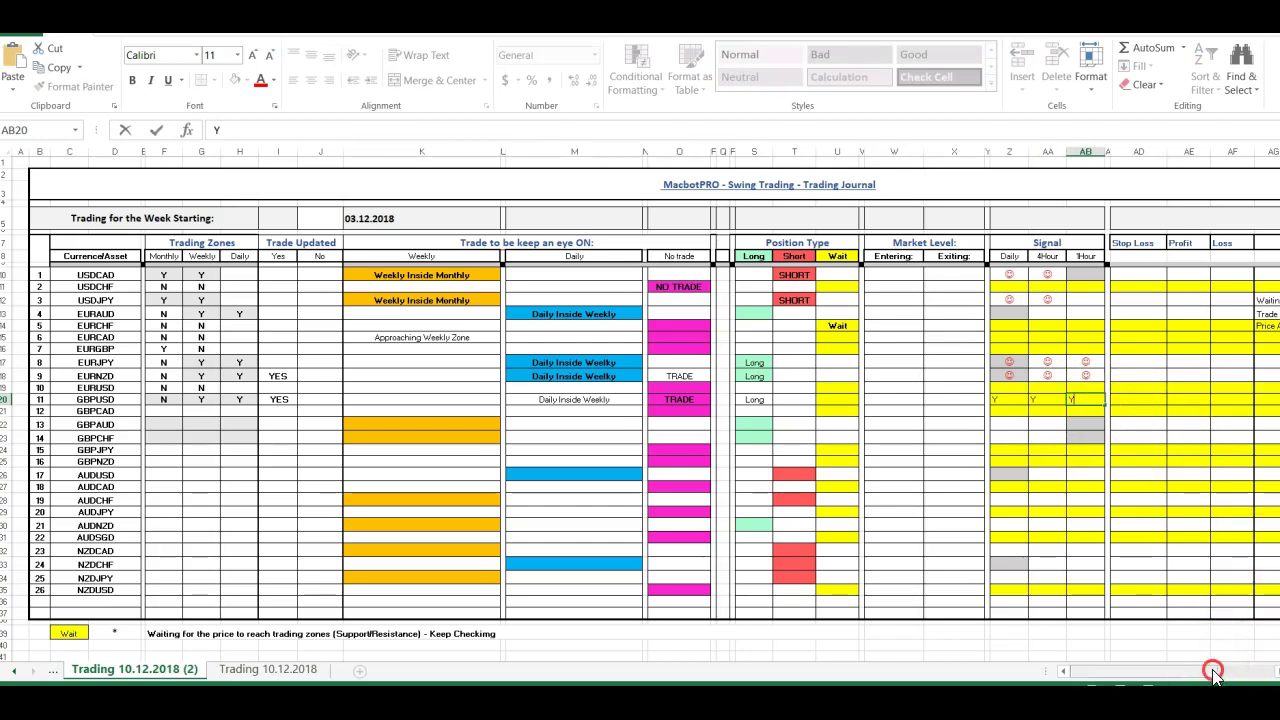
Begin the GBPUSD entry under Comments with "Trad".
left_click_drag(1216, 679, 1240, 679)
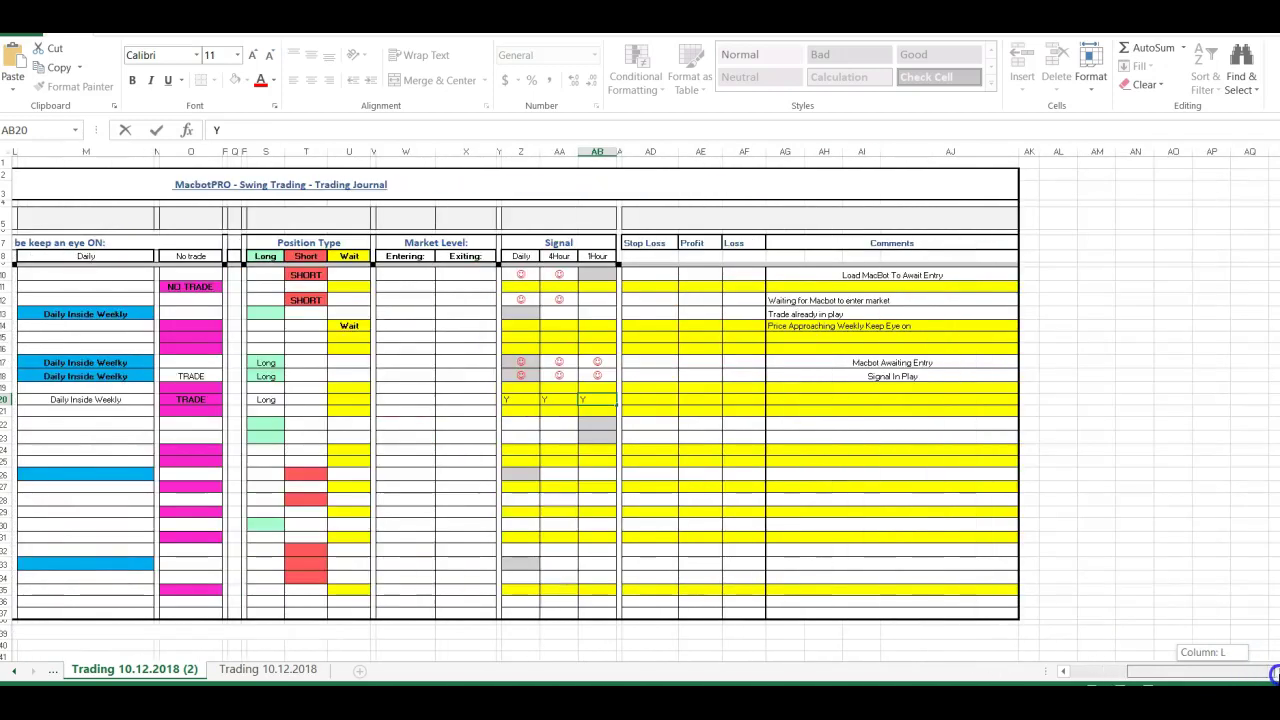
left_click(809, 402)
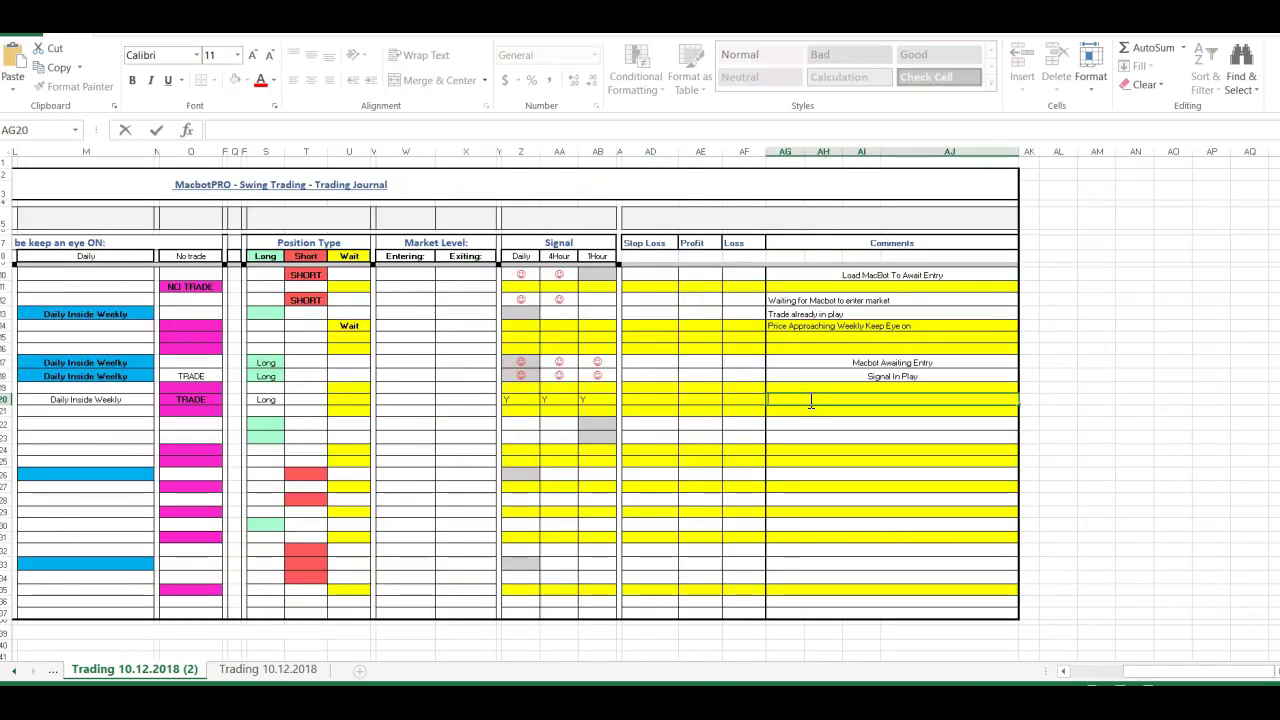
left_click(203, 676)
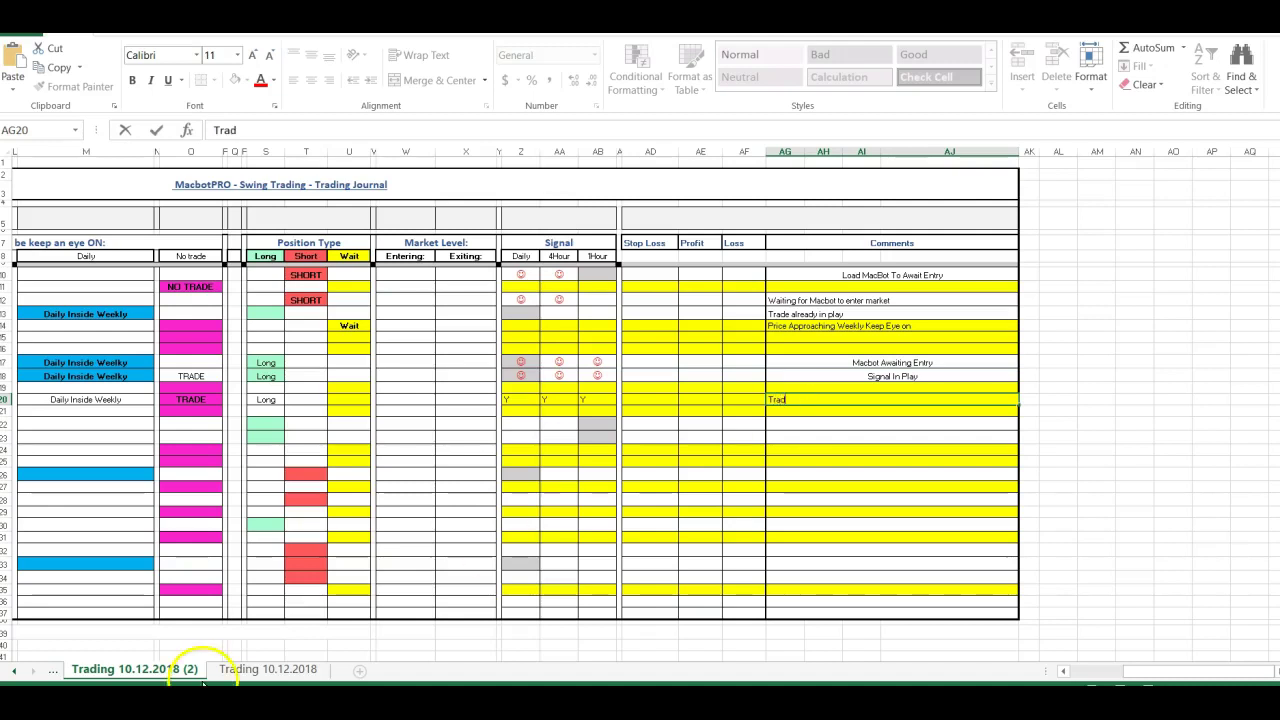
Switch to the trading charts and review GBPUSD signals on the H4, H1 and Daily timeframes.
key("alt+Tab")
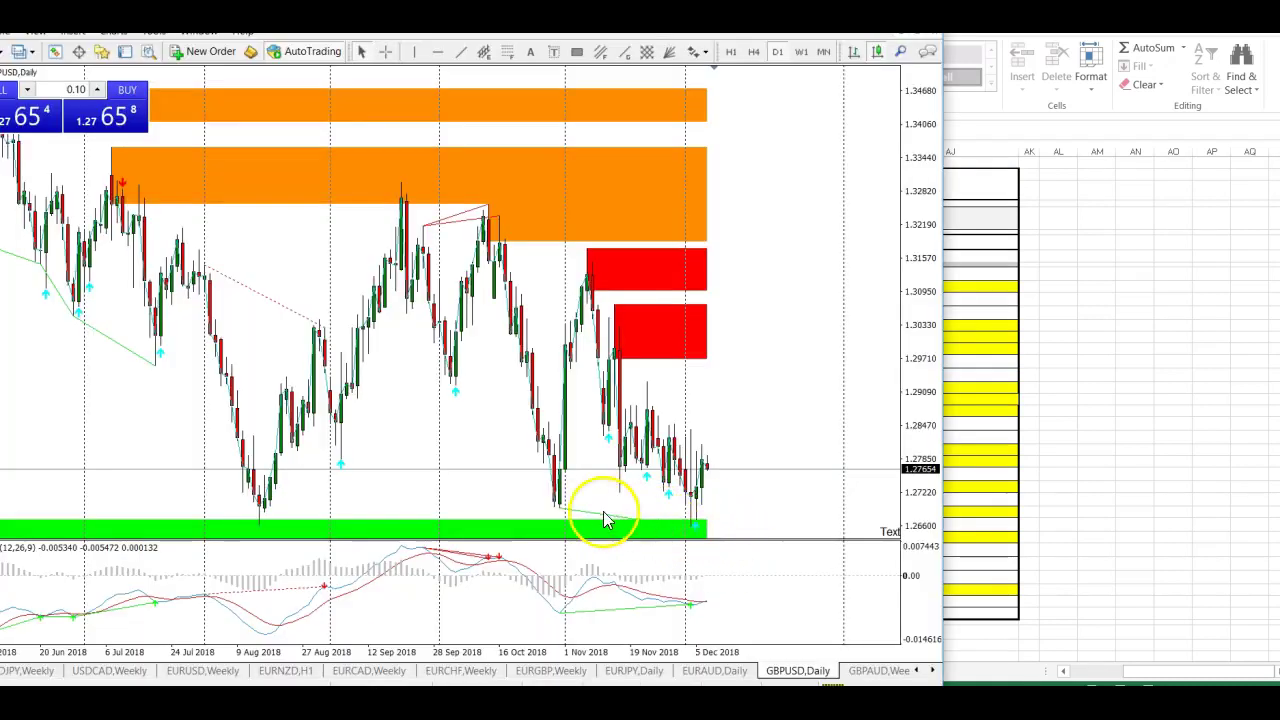
left_click(754, 52)
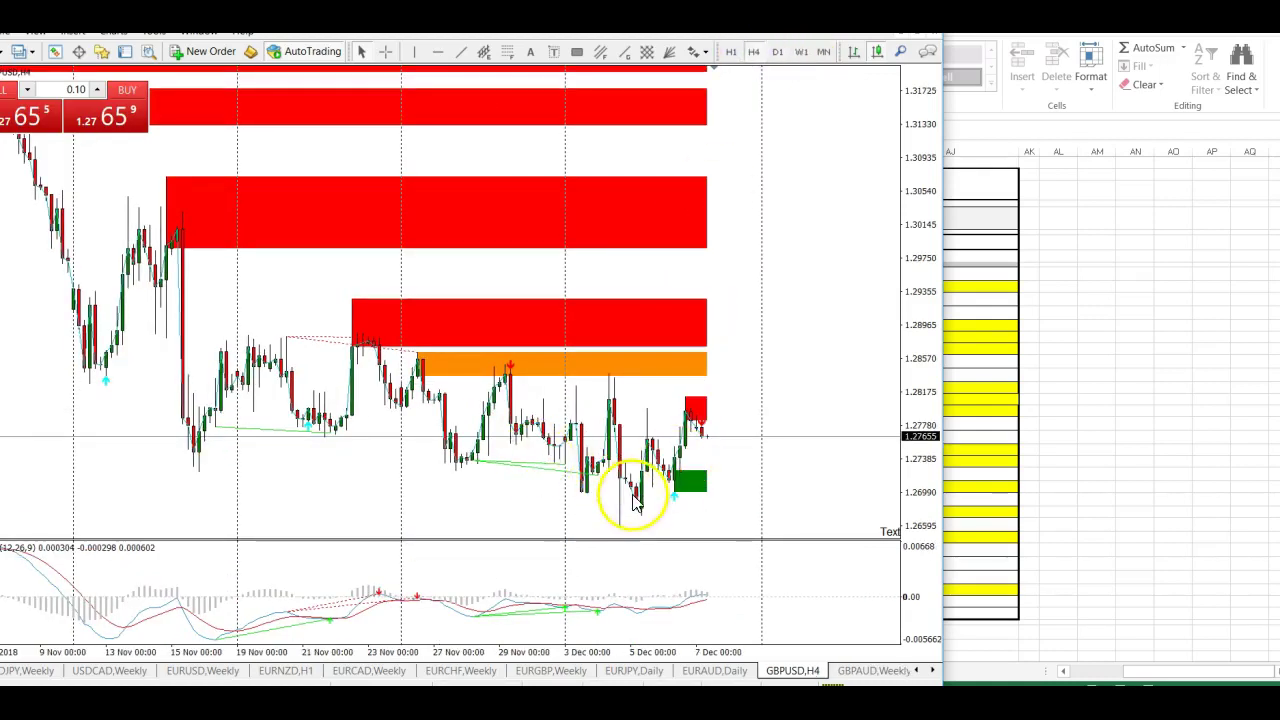
left_click(731, 52)
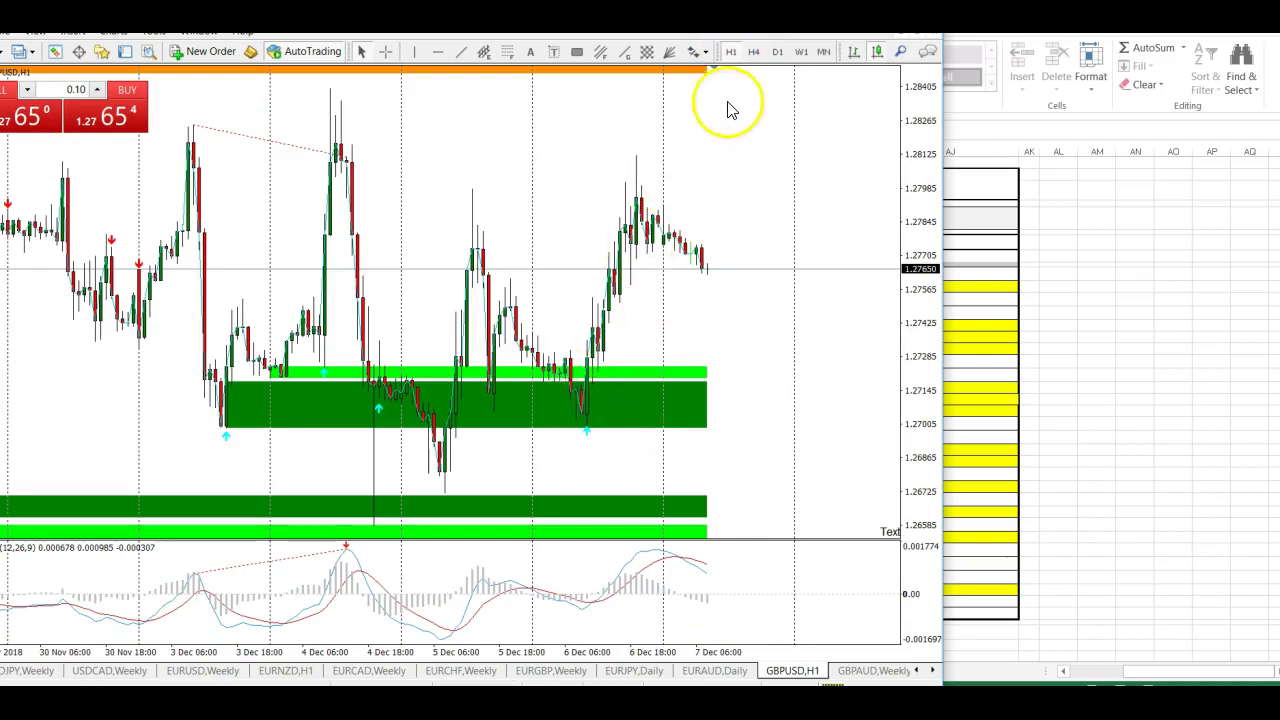
left_click(754, 52)
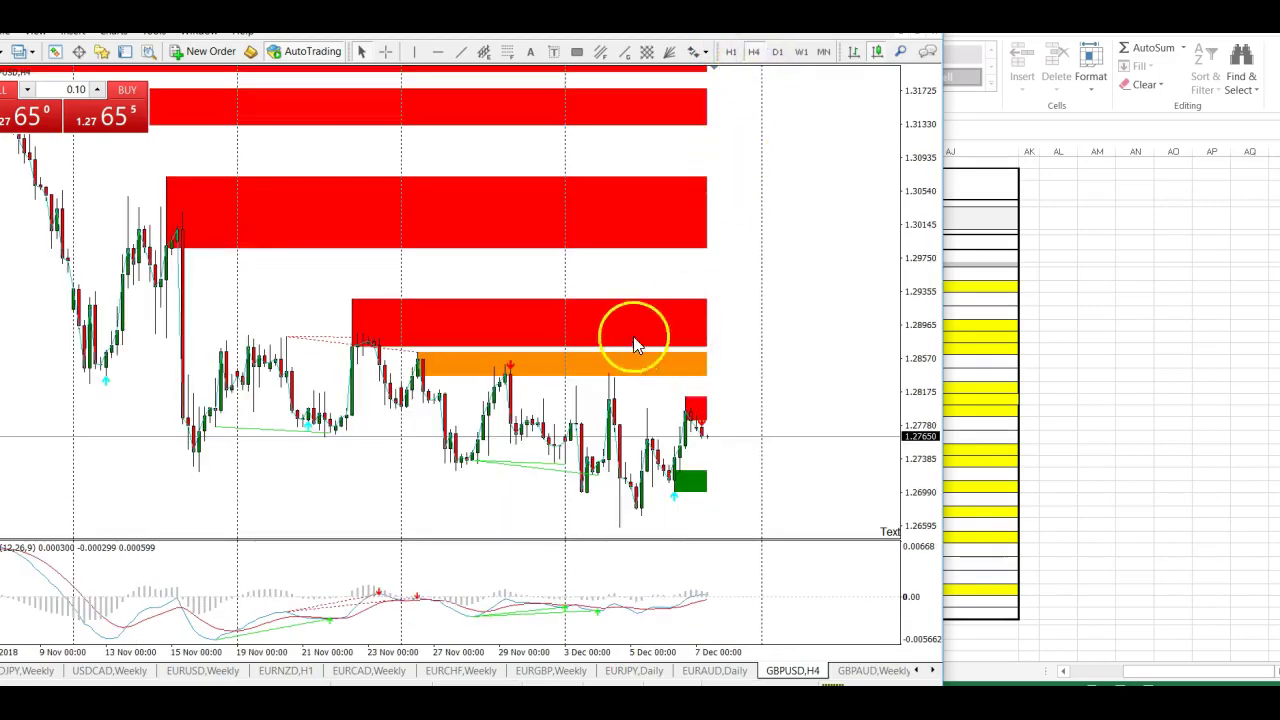
left_click(731, 52)
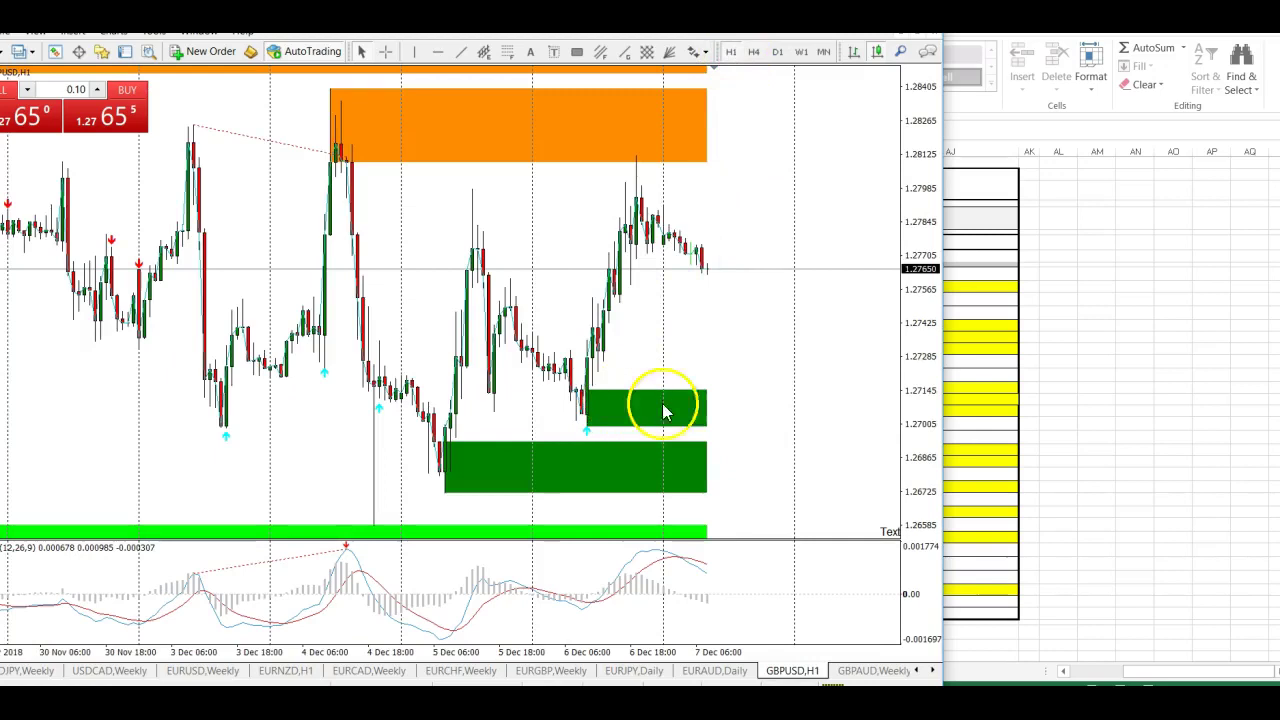
left_click(777, 52)
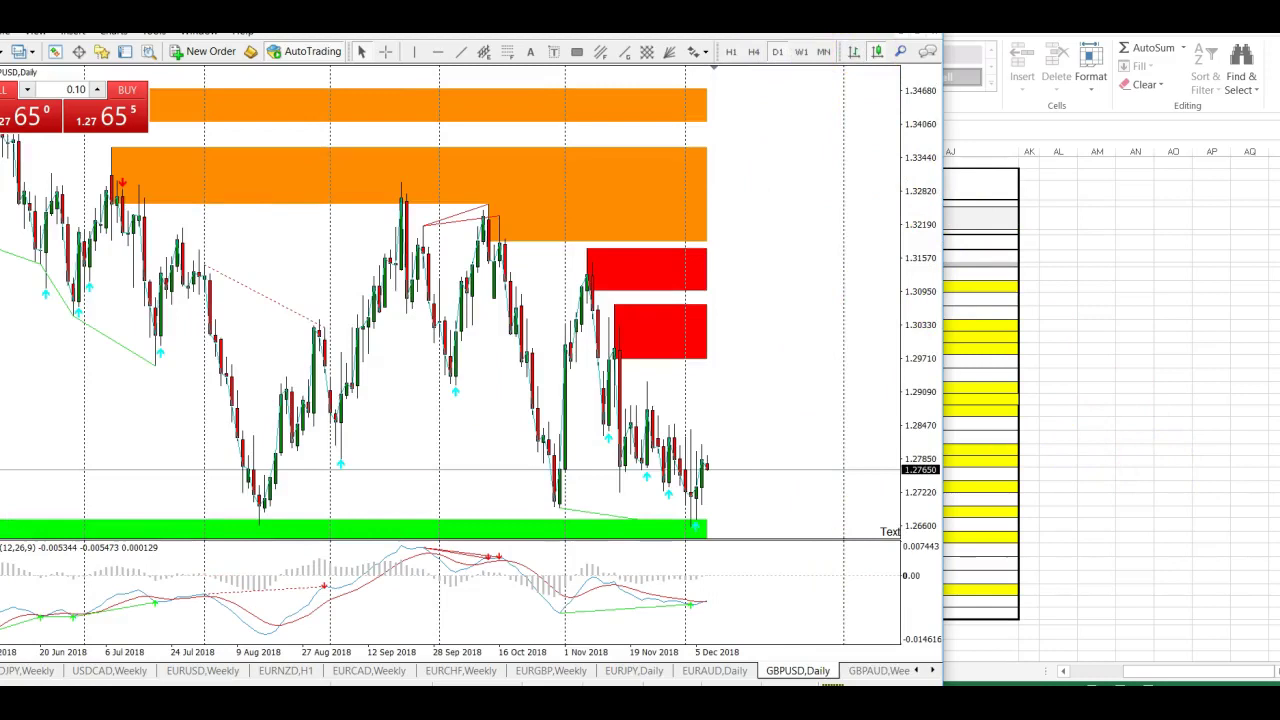
Return to the journal and complete the GBPUSD comment as "Trade in play of 4hr and daily signal".
key("alt+Tab")
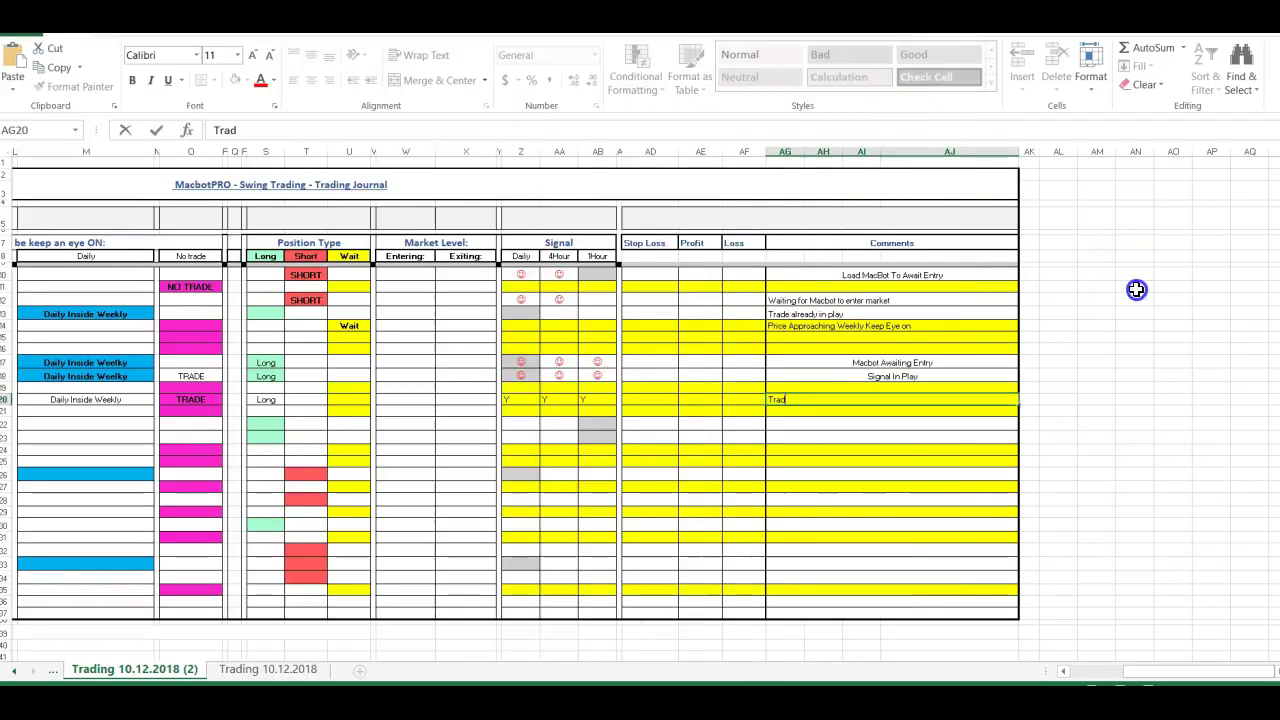
left_click(806, 400)
type("e in play of 4hr")
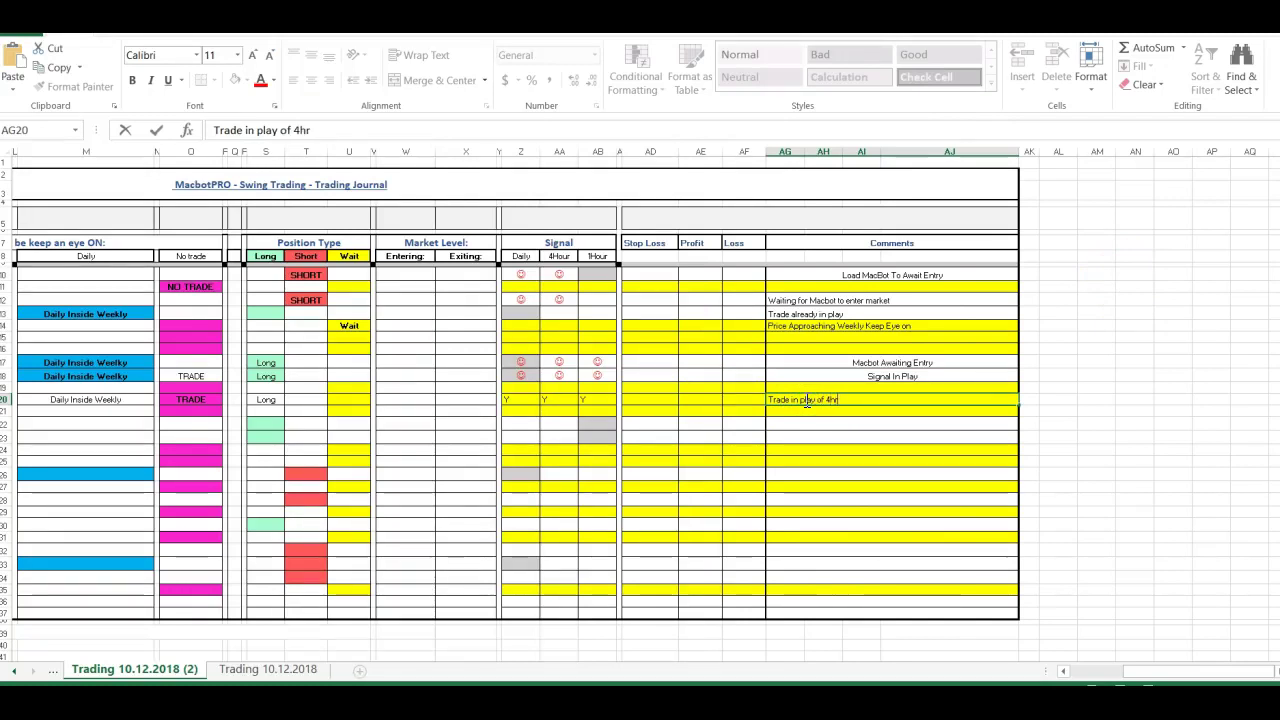
type(" and daily signal")
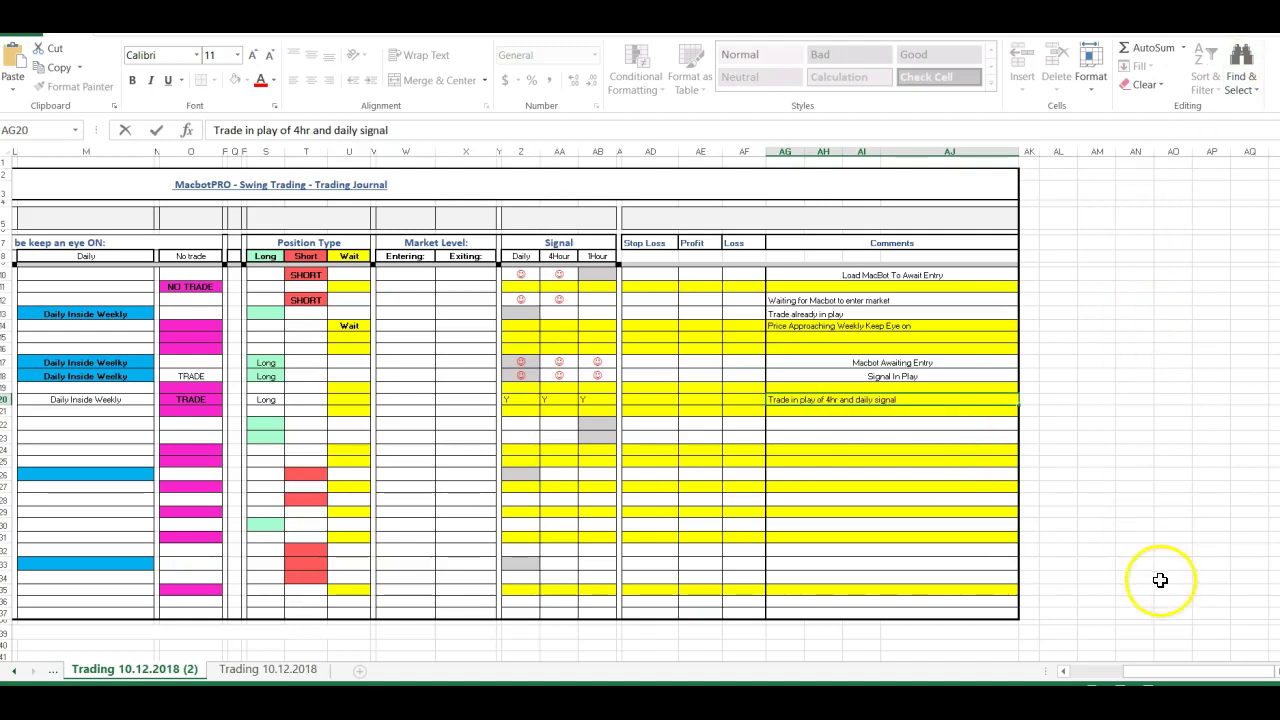
left_click_drag(1186, 671, 1069, 678)
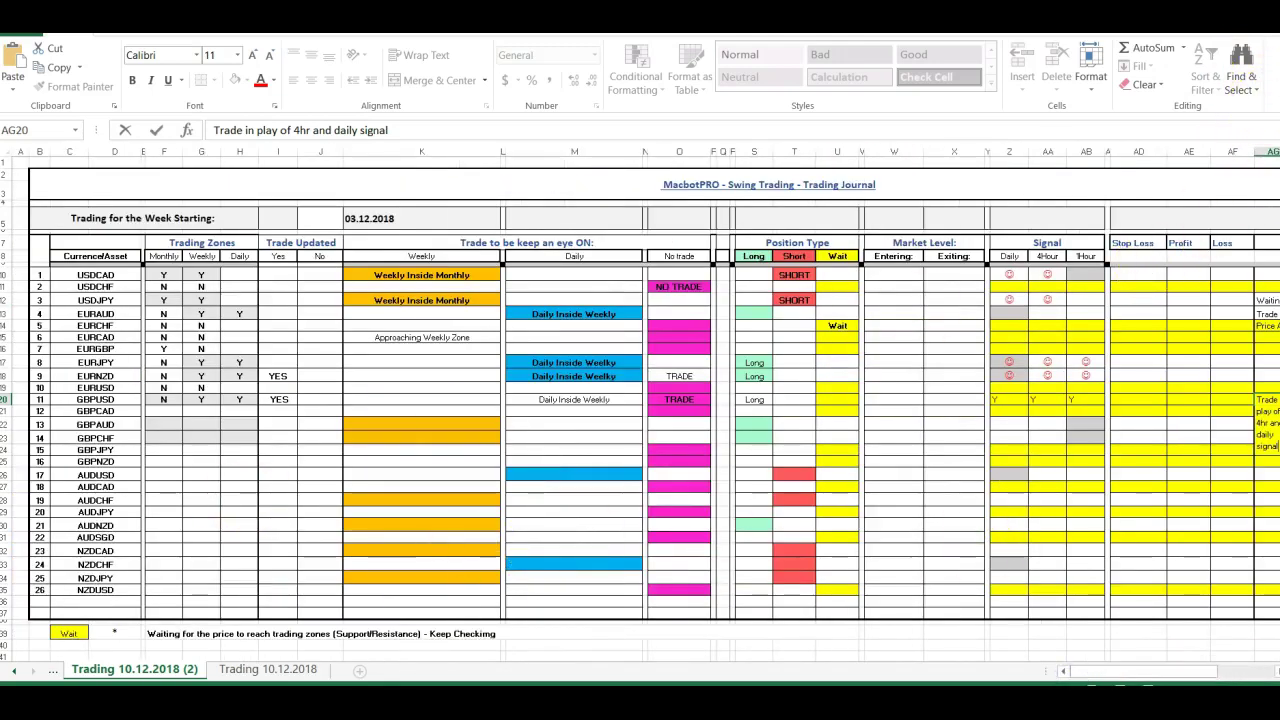
With the journal docked beside the charts, review GBPCAD on the monthly timeframe and enter N as its Monthly trading zone.
key("super+Right")
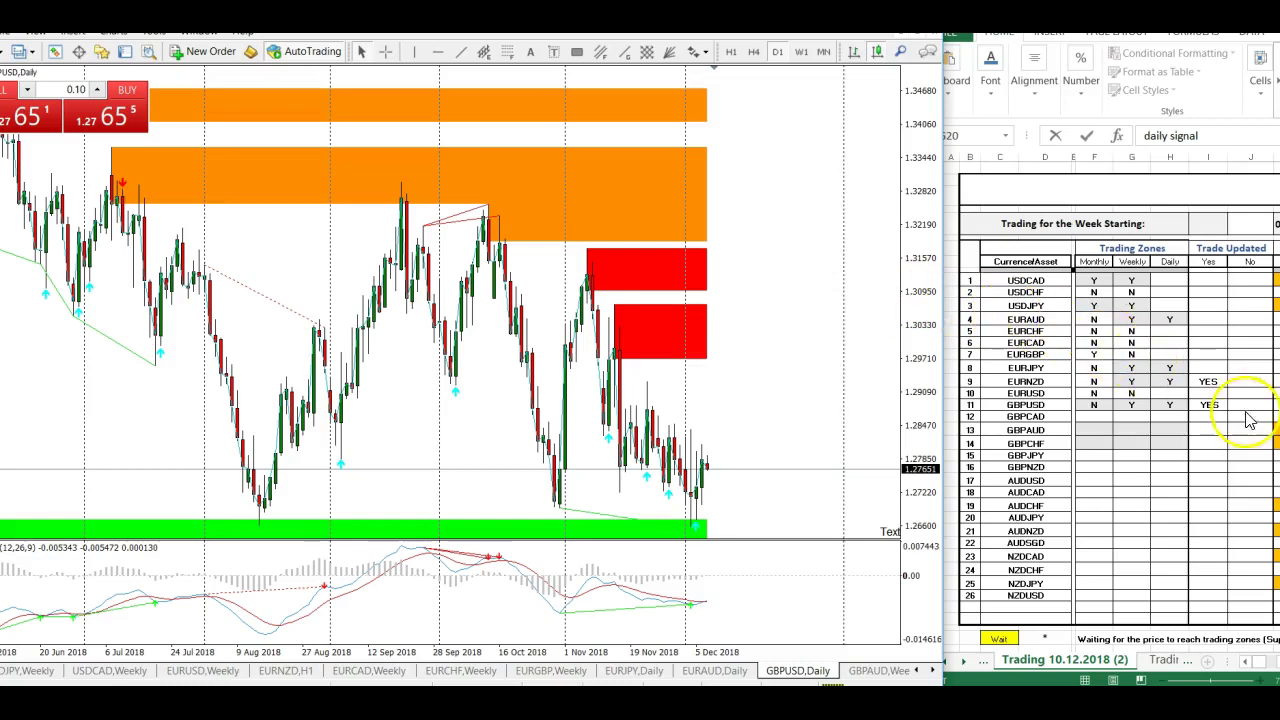
left_click(935, 673)
left_click(935, 673)
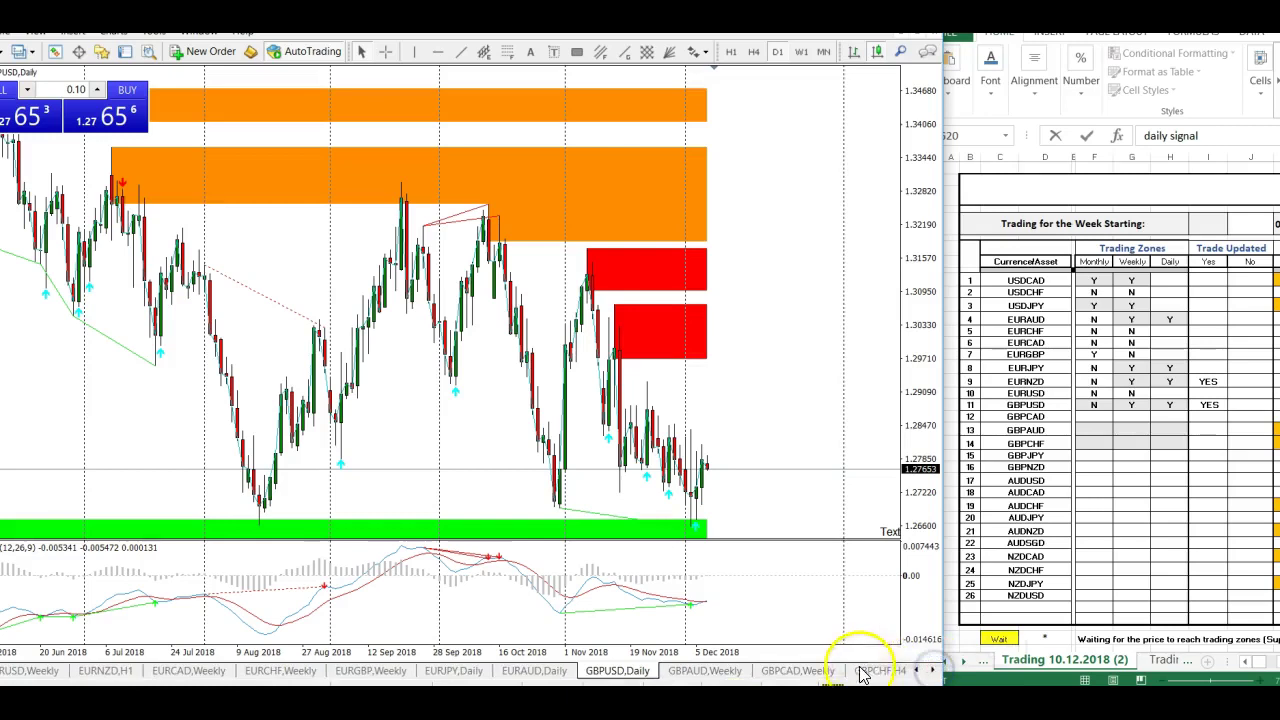
left_click(822, 673)
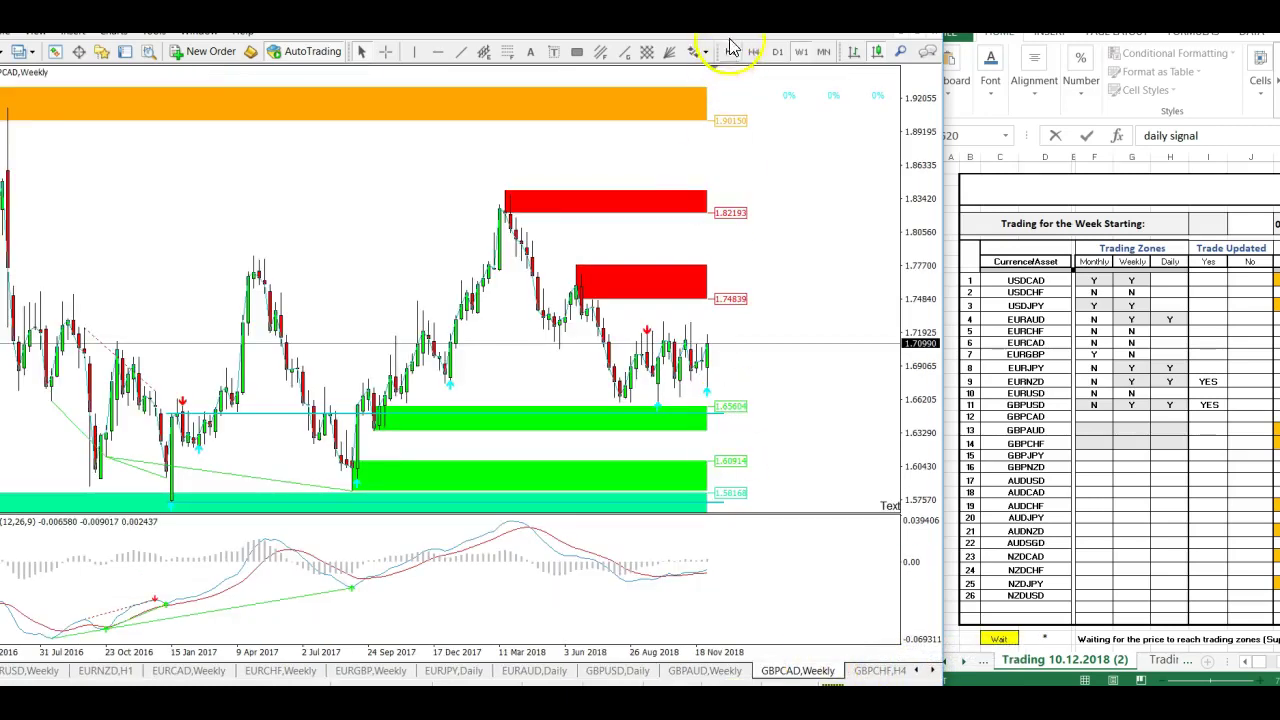
left_click(818, 51)
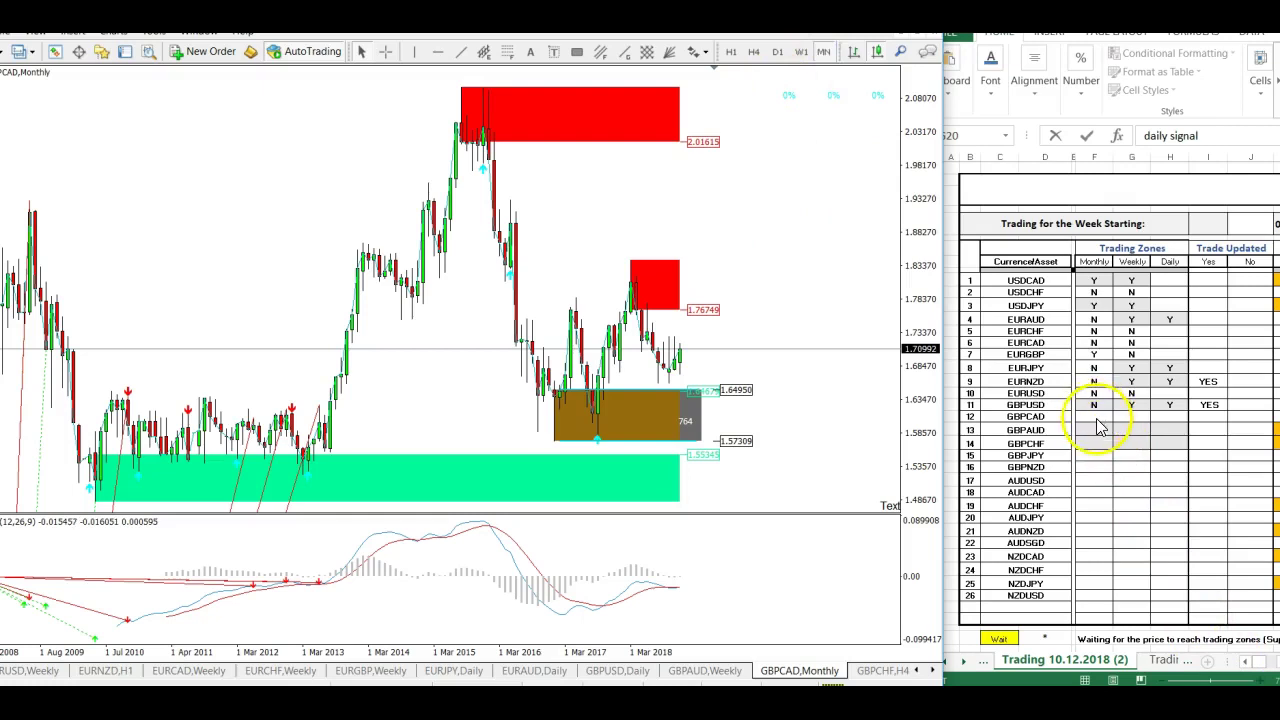
left_click(1096, 415)
type("N")
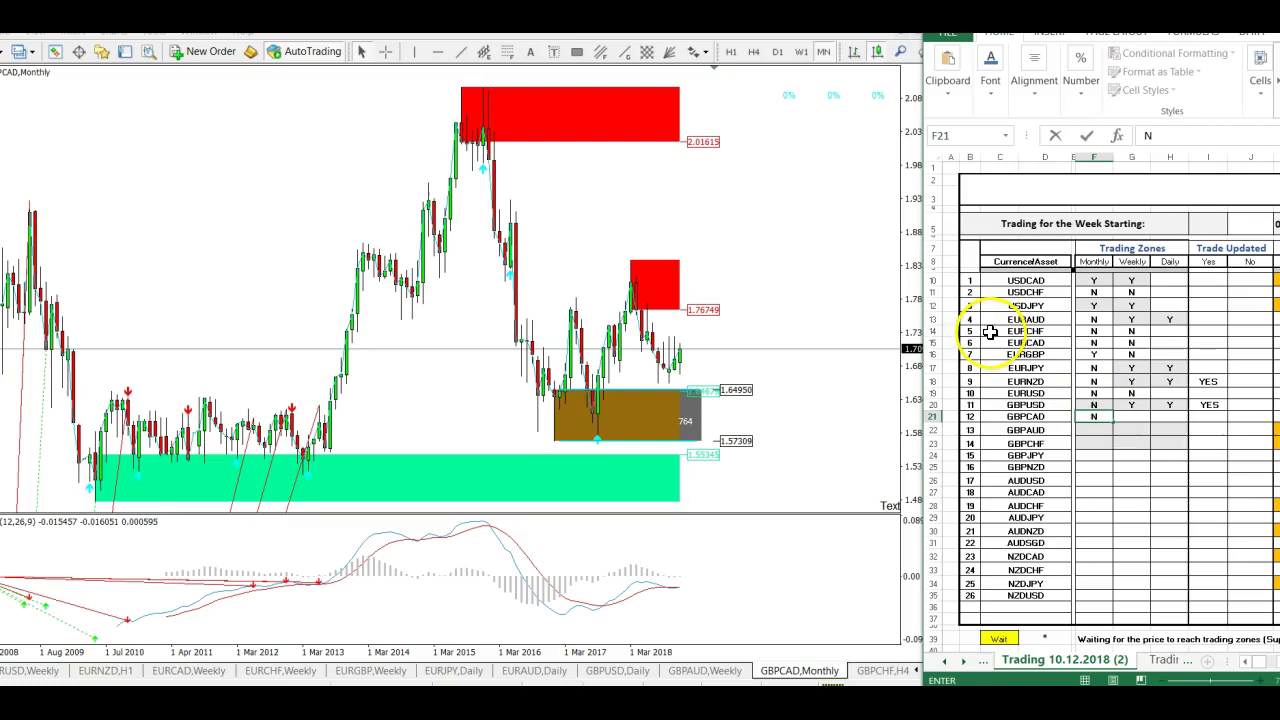
Review GBPCAD on the weekly timeframe and enter N as its Weekly trading zone.
left_click(803, 53)
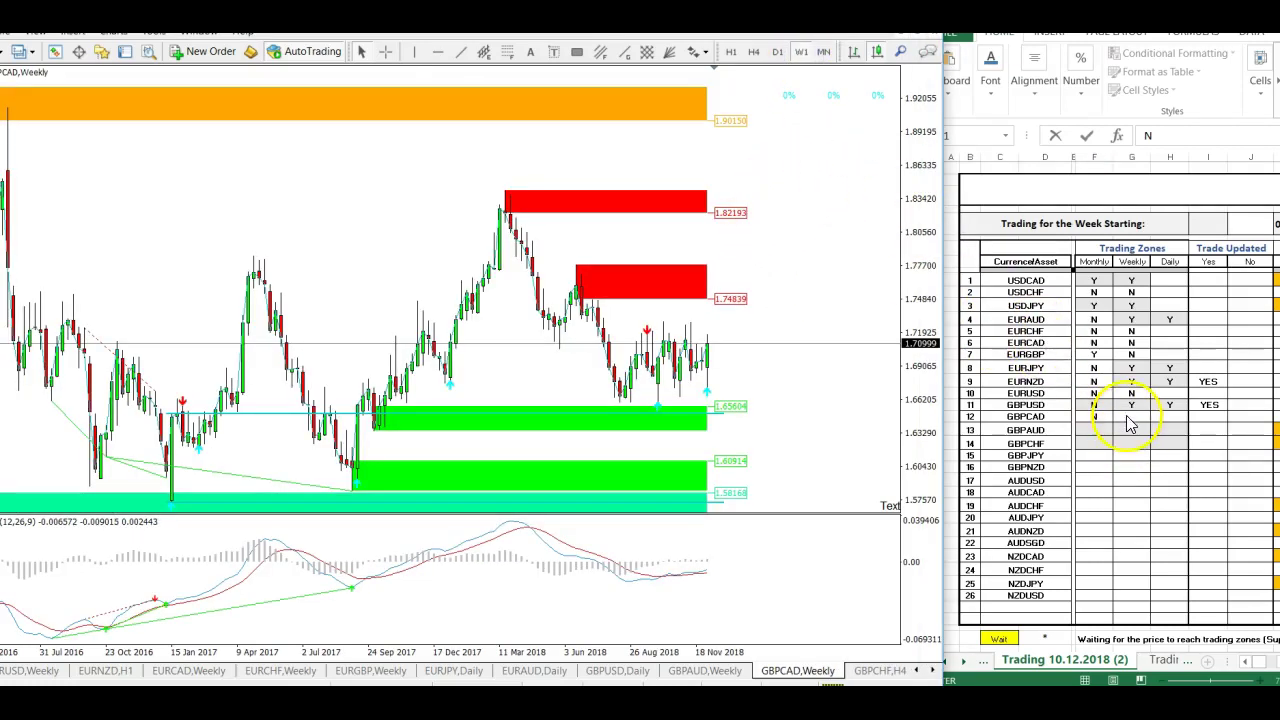
left_click(1130, 416)
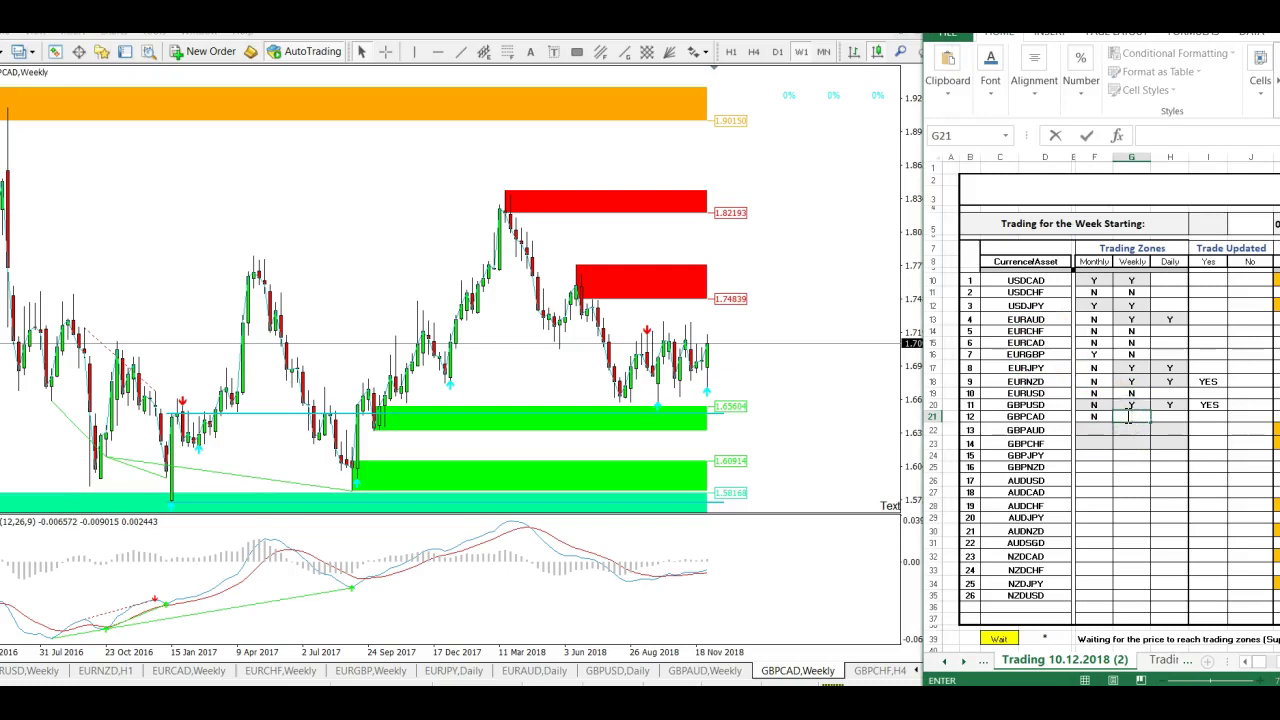
left_click(1085, 432)
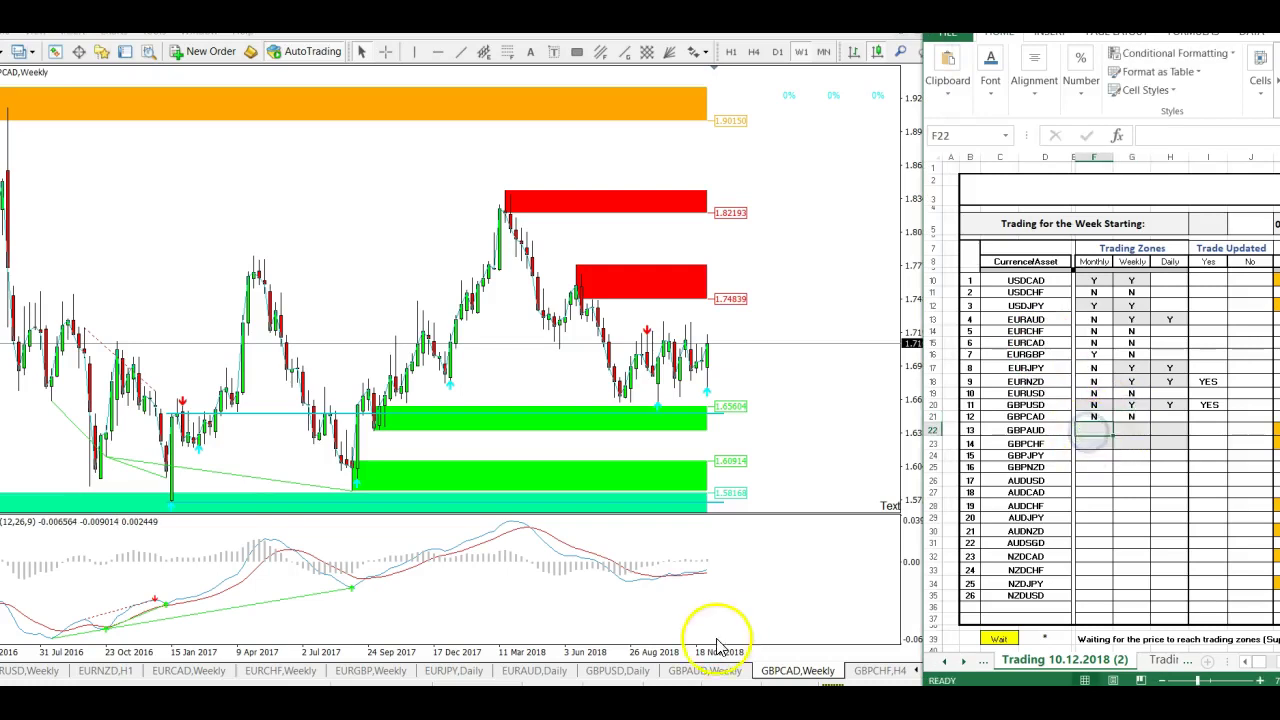
Review GBPAUD on the monthly timeframe and enter N as its Monthly trading zone.
left_click(723, 674)
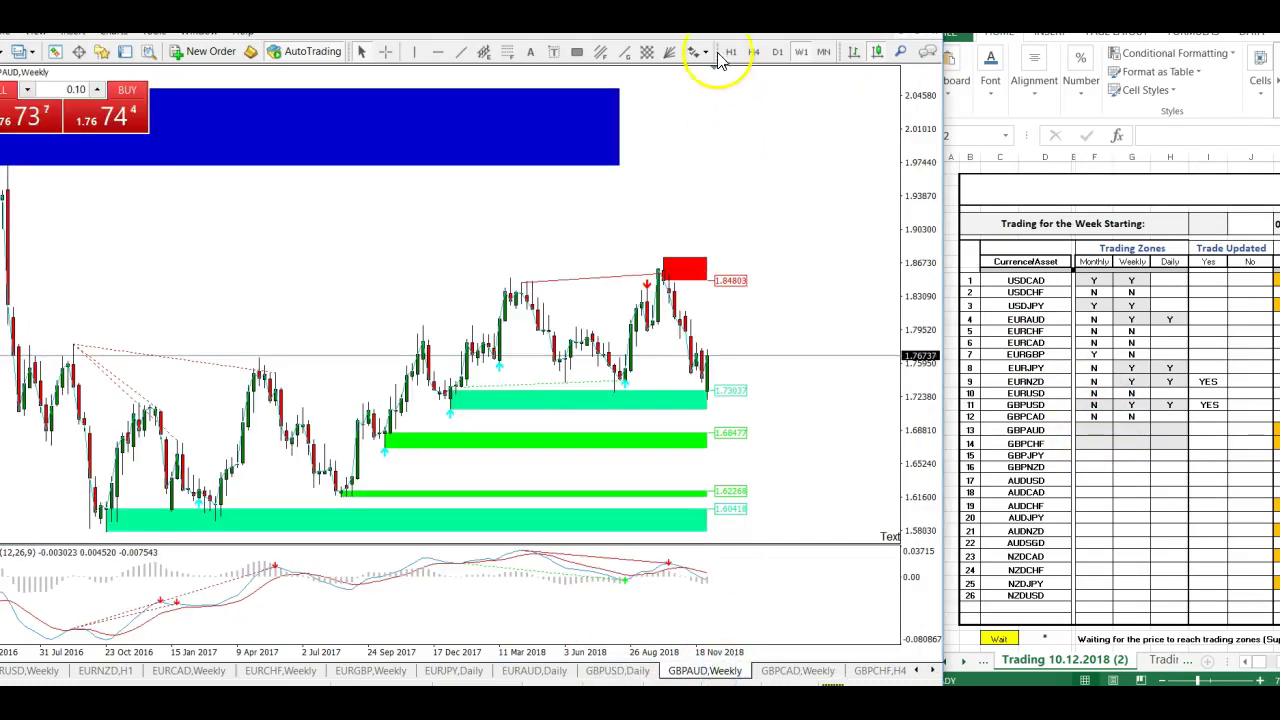
left_click(821, 51)
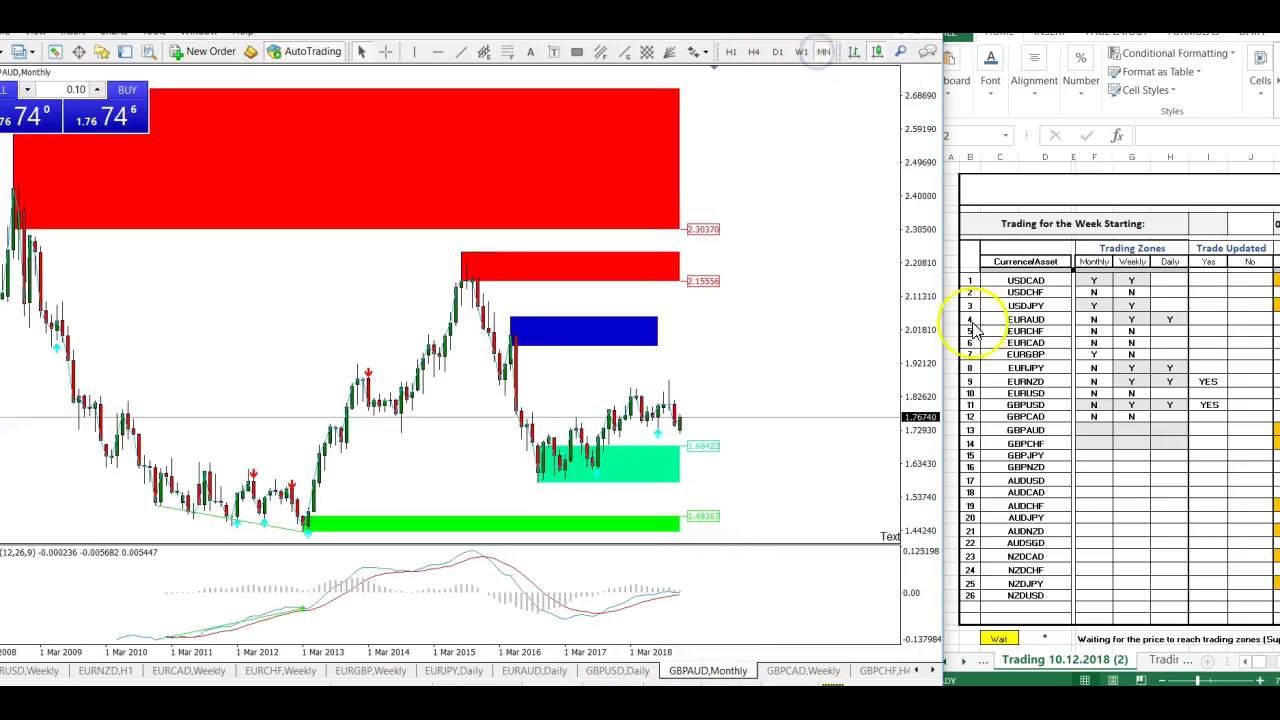
left_click(1094, 424)
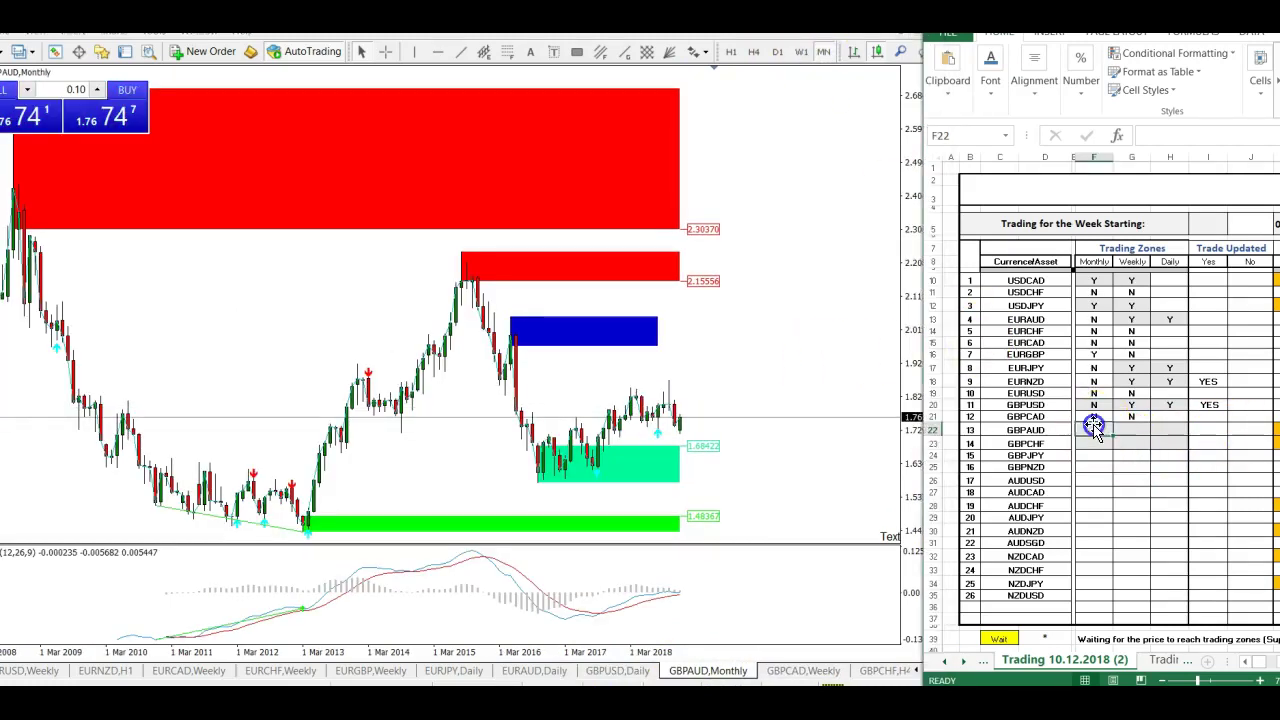
double_click(1093, 430)
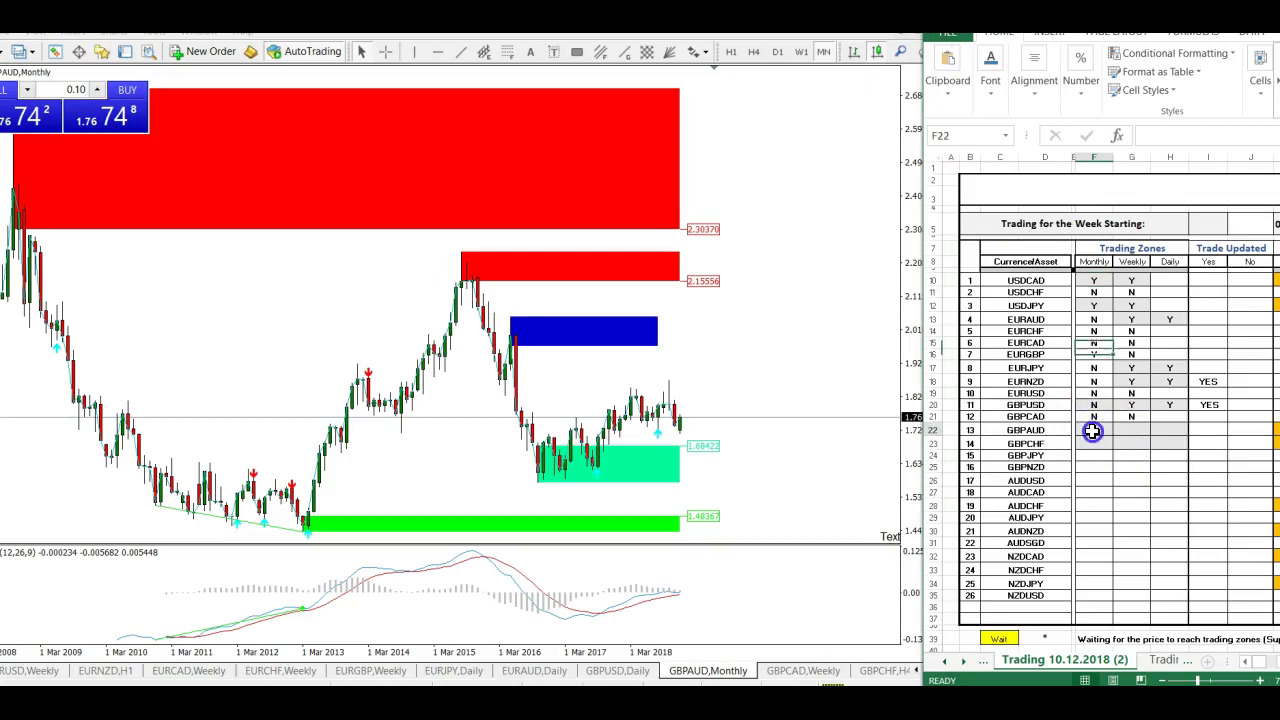
type("N")
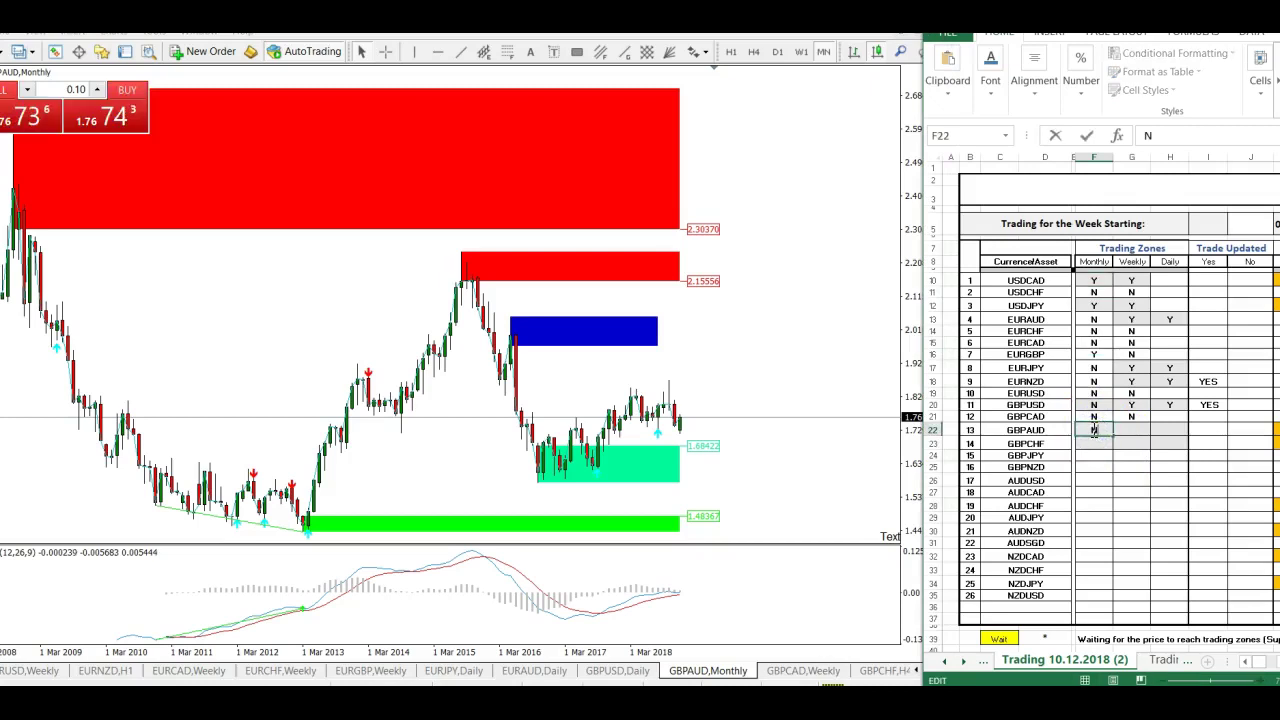
left_click(1135, 430)
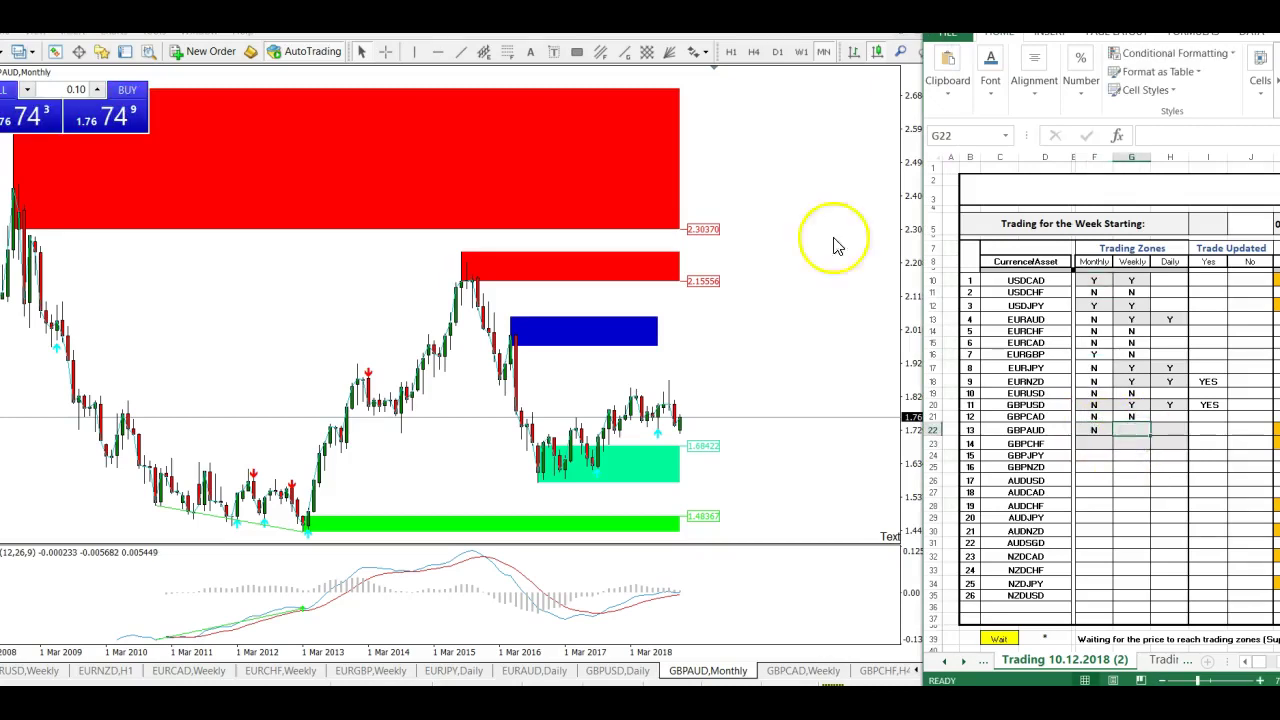
Review GBPAUD on the weekly and daily timeframes and enter Y as both its Weekly and Daily trading zones.
left_click(800, 52)
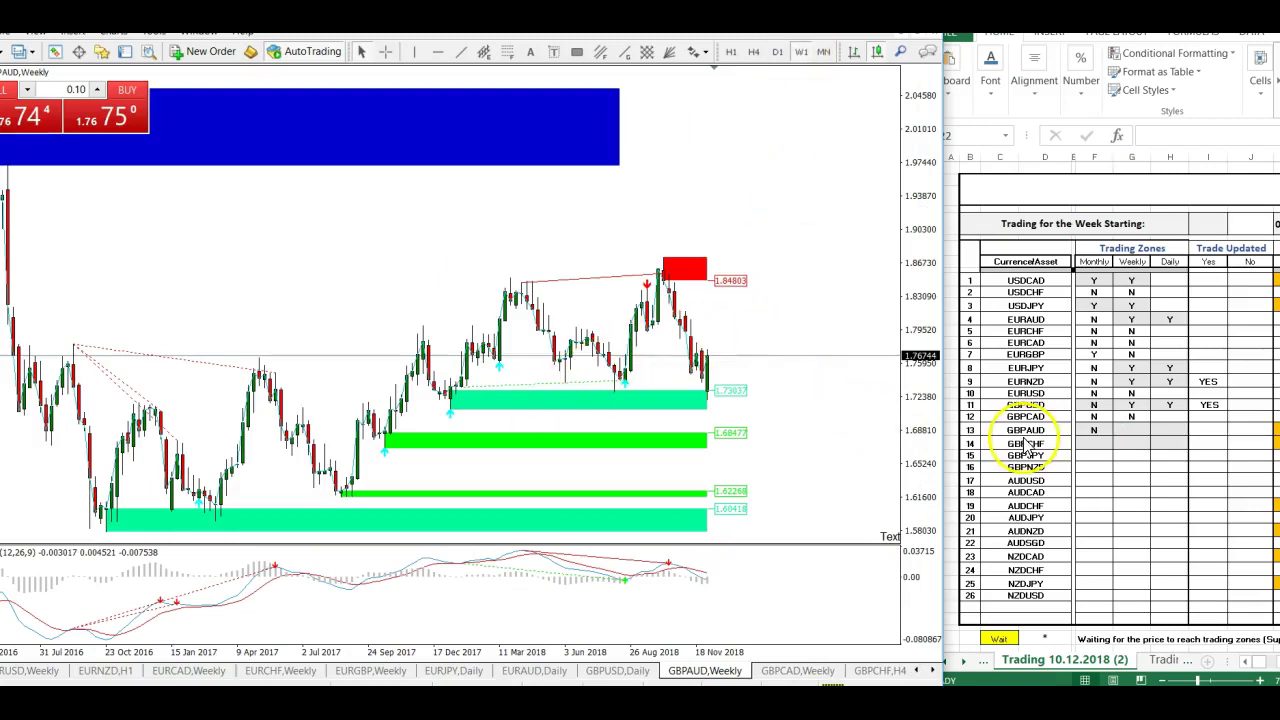
left_click(1145, 427)
type("Y")
left_click(1167, 427)
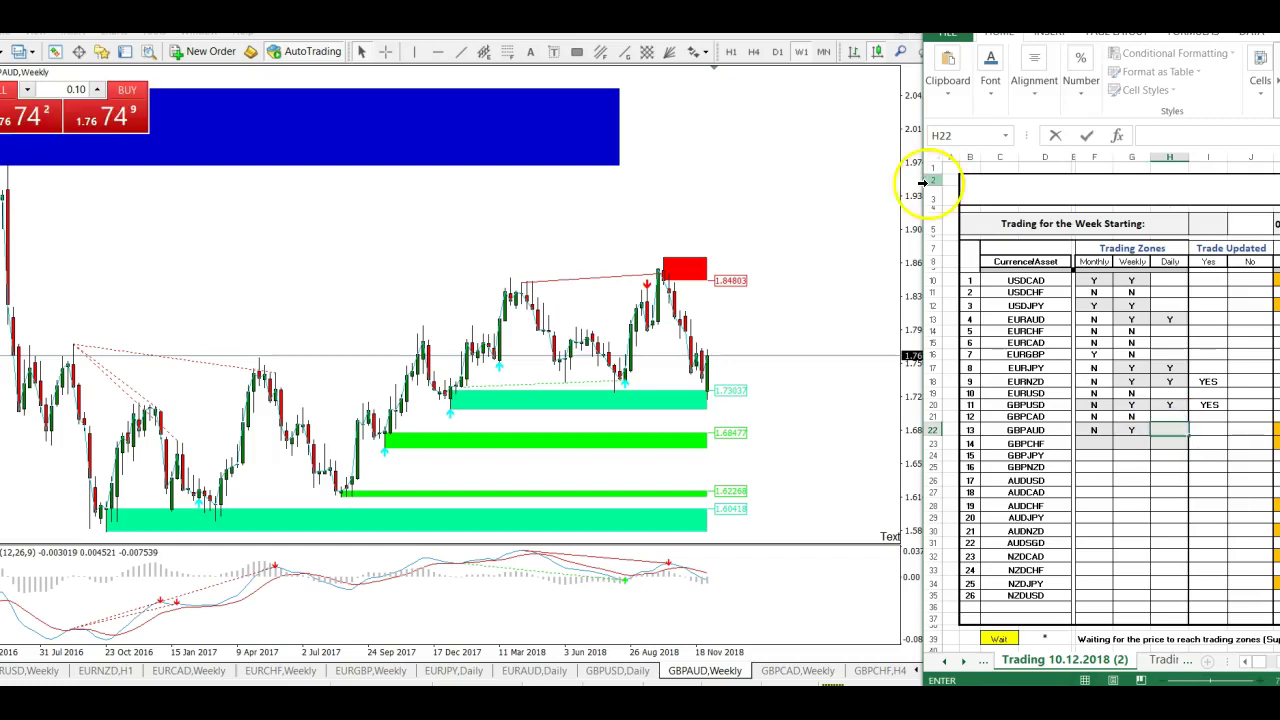
left_click(779, 52)
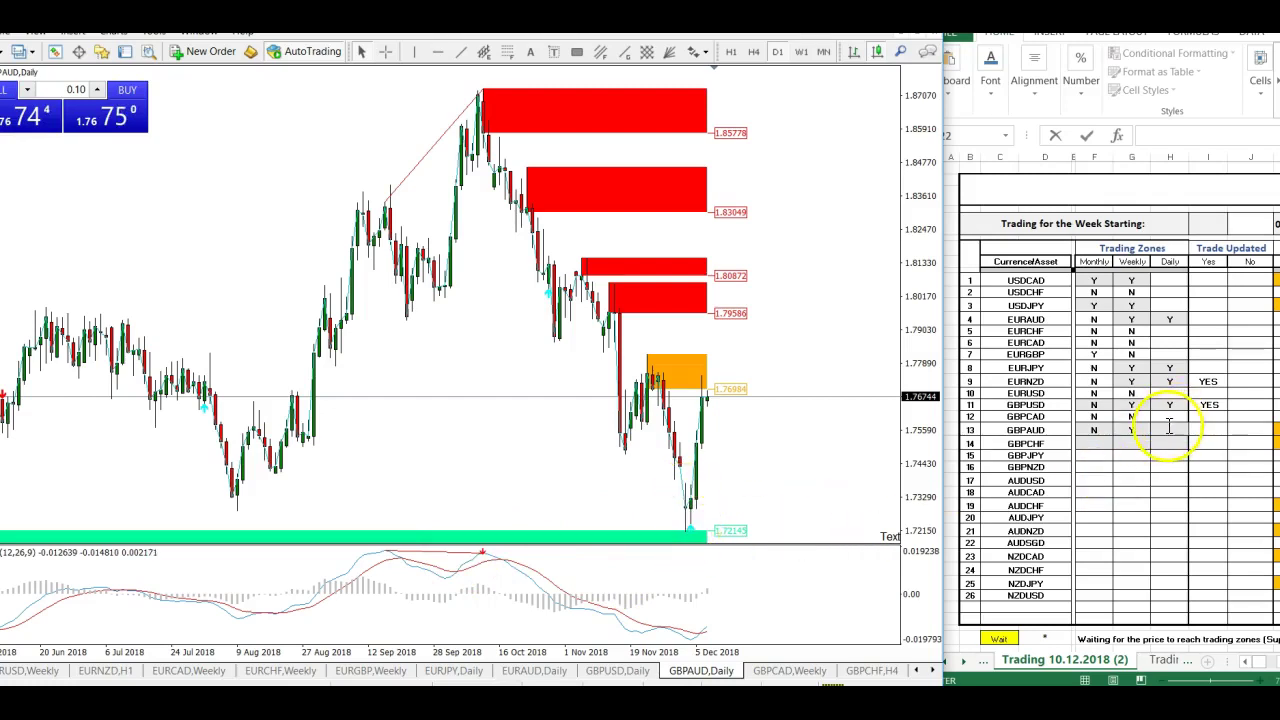
left_click(1169, 427)
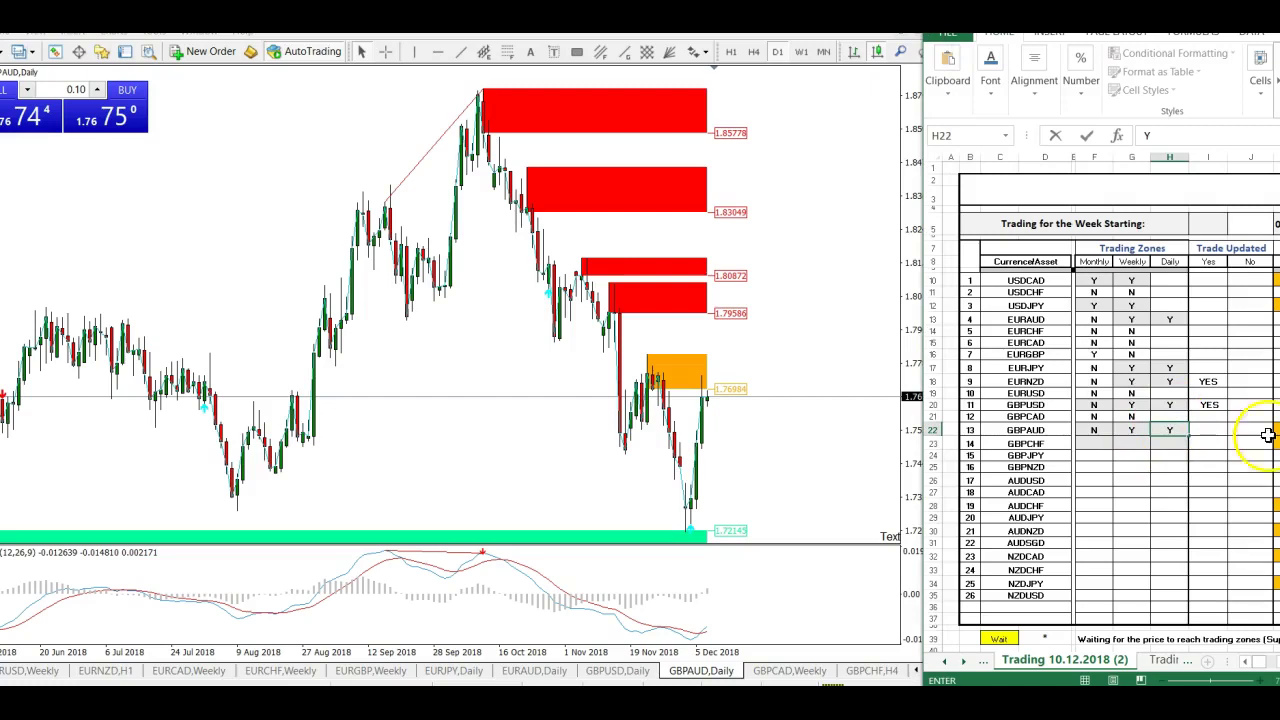
left_click(1216, 430)
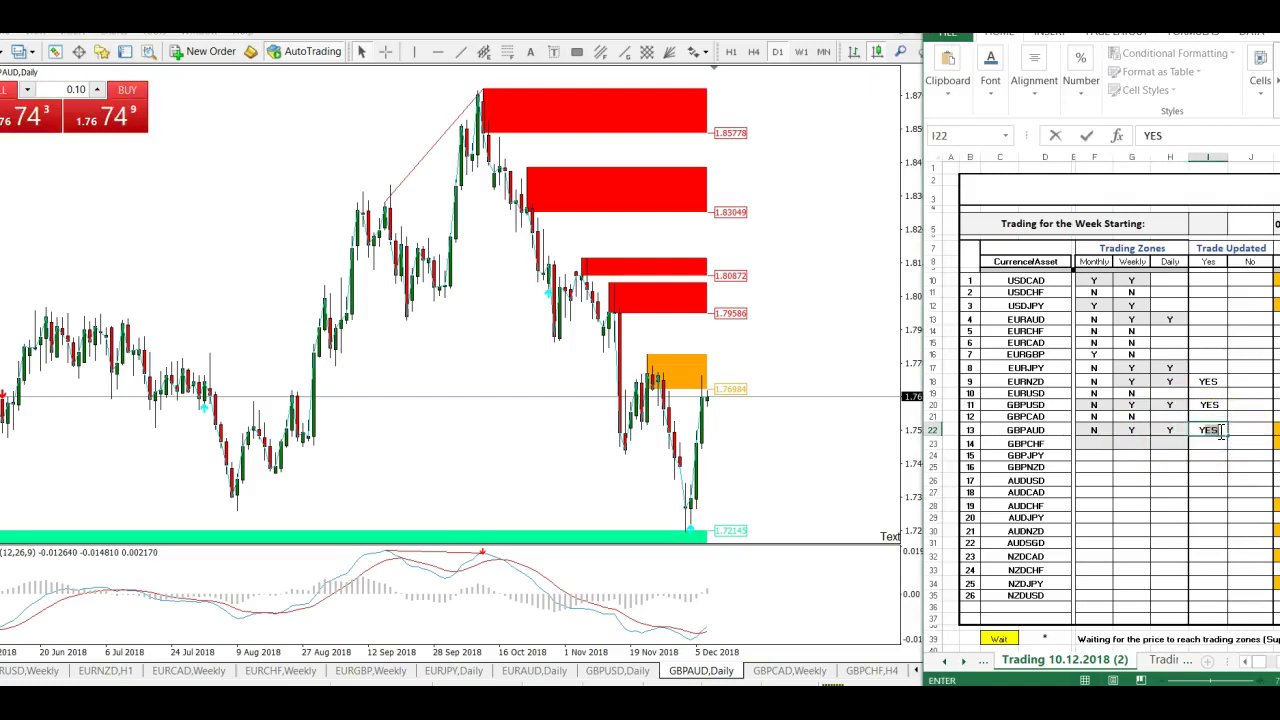
type("Y")
key("BackSpace")
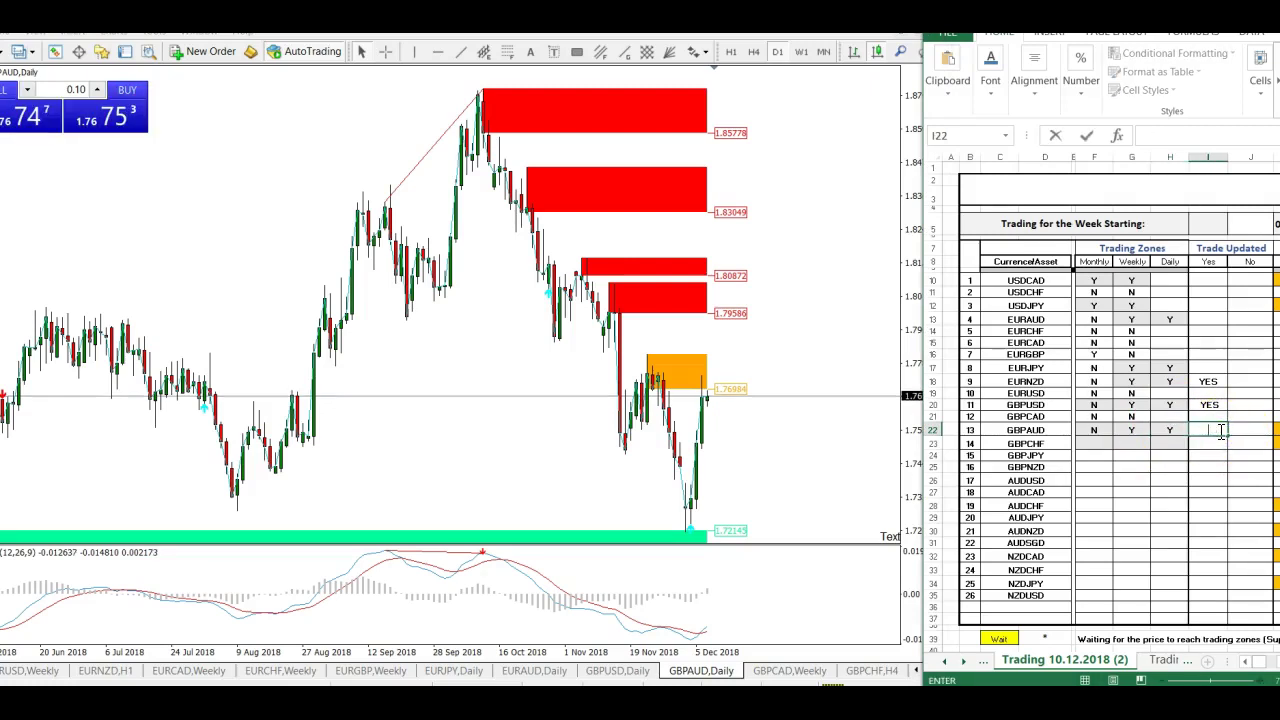
Review GBPAUD on the 4-hour, 1-hour and weekly timeframes and enter YES for it under Trade Updated.
left_click(748, 56)
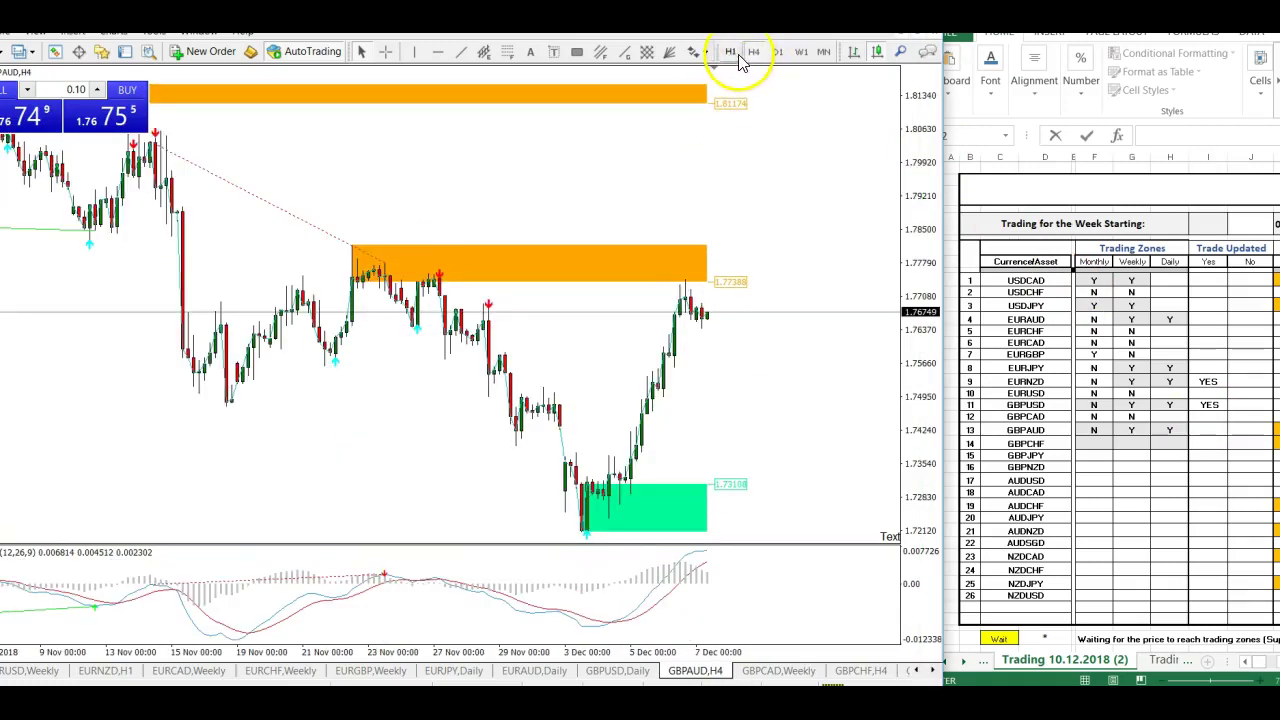
left_click(733, 52)
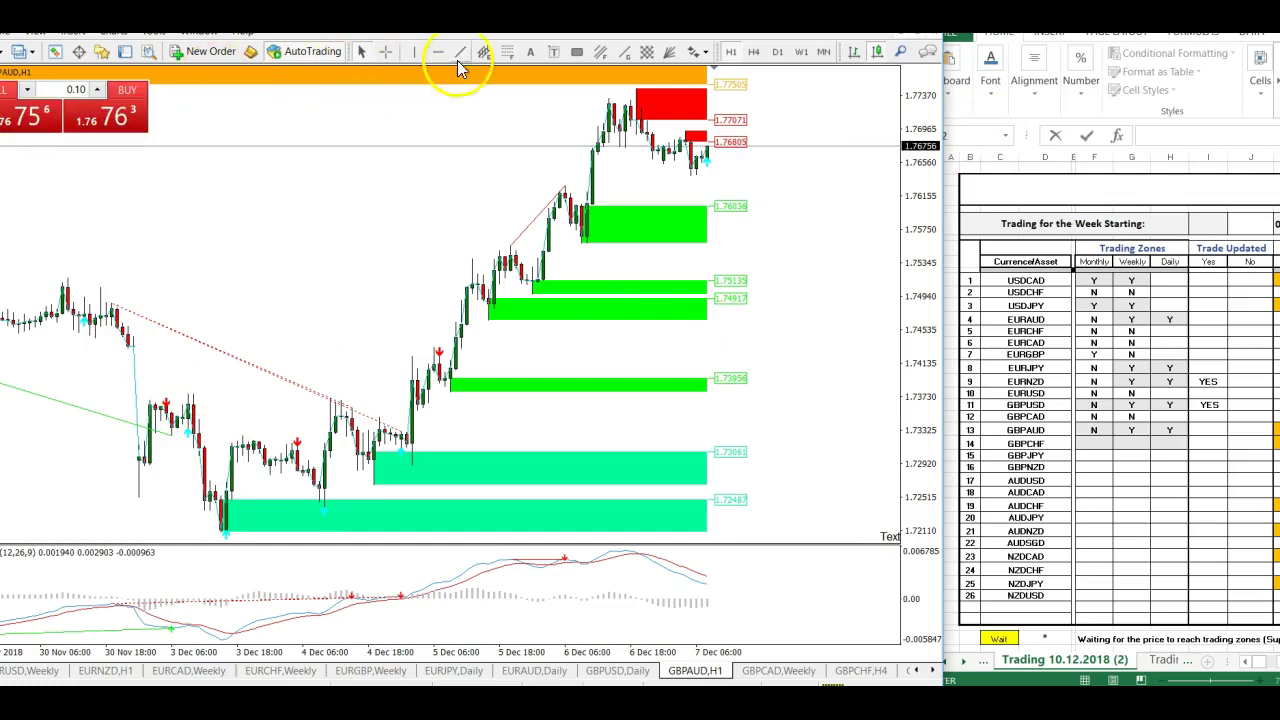
mouse_move(350, 305)
left_mouse_down()
mouse_move(517, 312)
mouse_move(334, 289)
left_mouse_up()
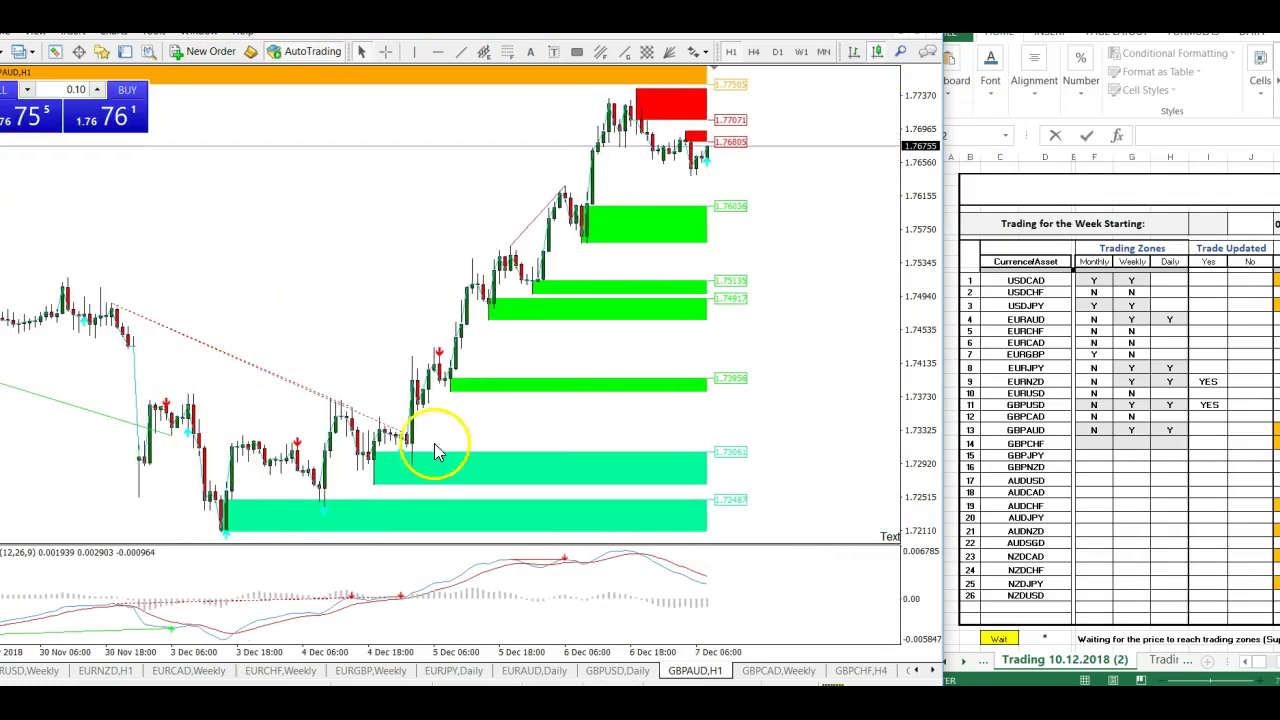
left_click(801, 53)
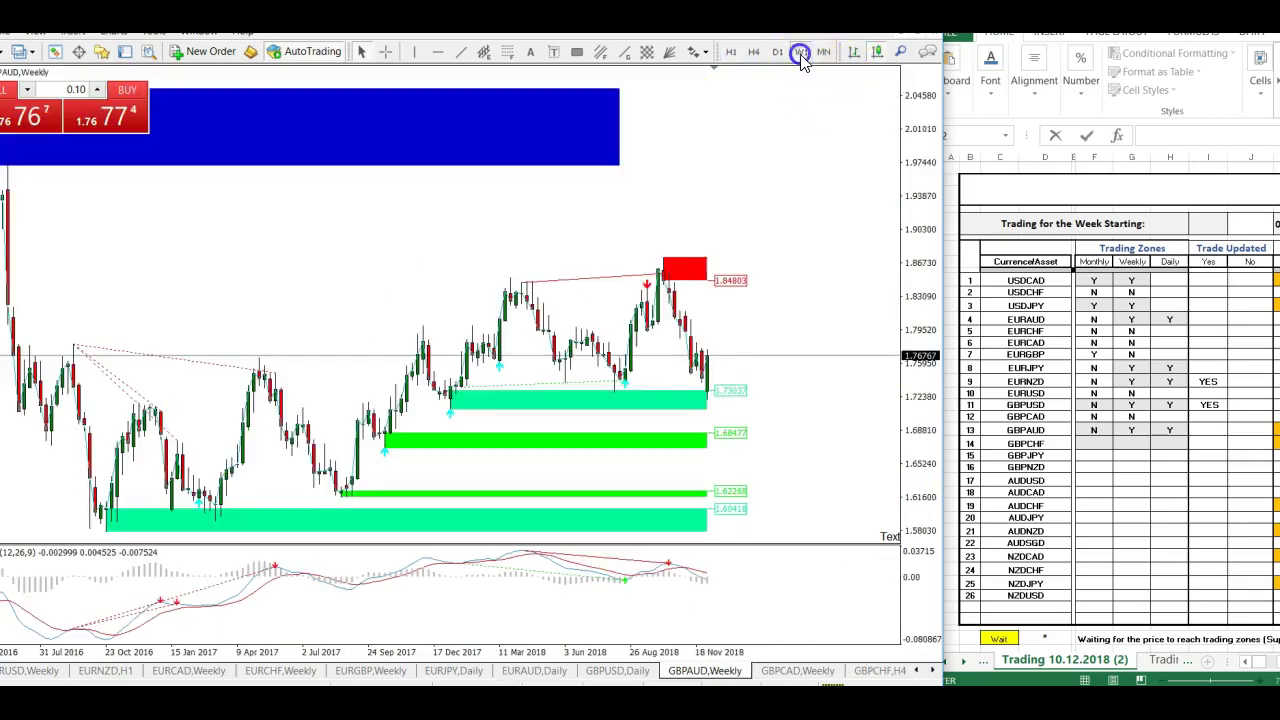
left_click(1215, 430)
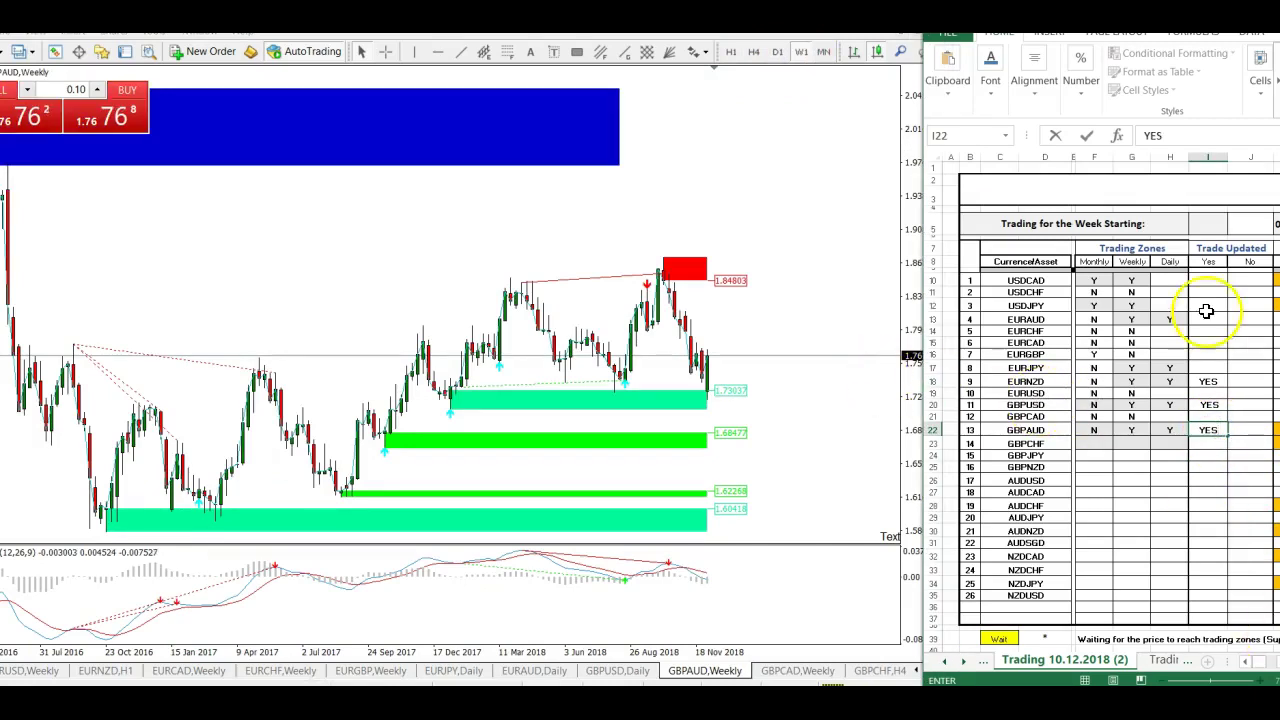
With the journal maximized, enter "Daily Inside Weekly" in GBPAUD's Daily watch column and TRADE in its No trade column.
key("super+Up")
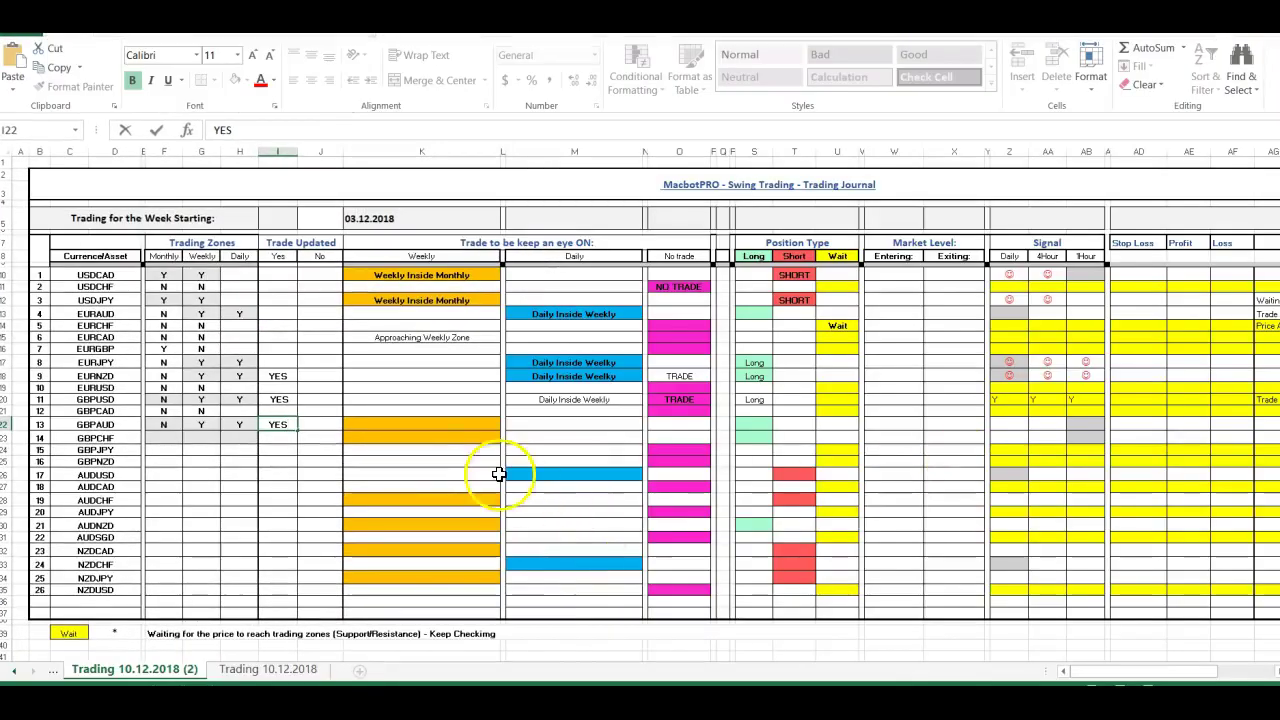
left_click(570, 425)
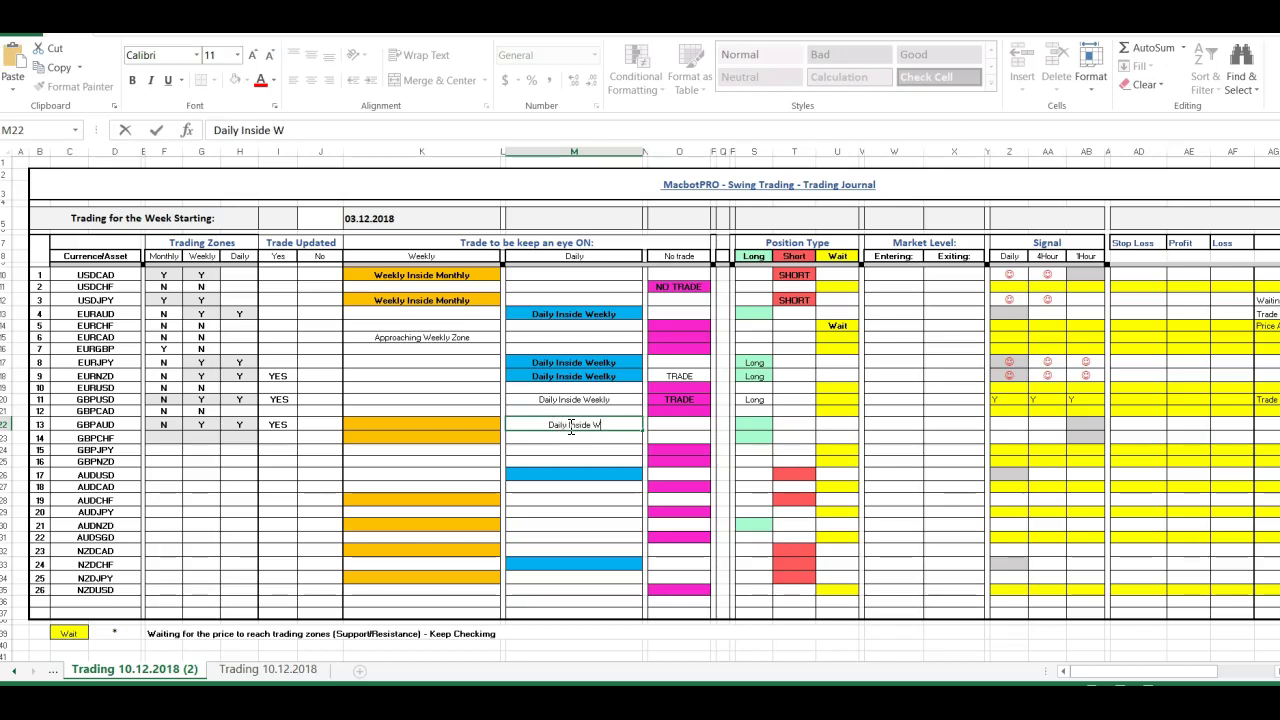
left_click(655, 426)
type("trade")
key("BackSpace")
key("BackSpace")
Enter "long" as GBPAUD's position type and a smiley (Wingdings J) as its 1Hour signal.
left_click(751, 430)
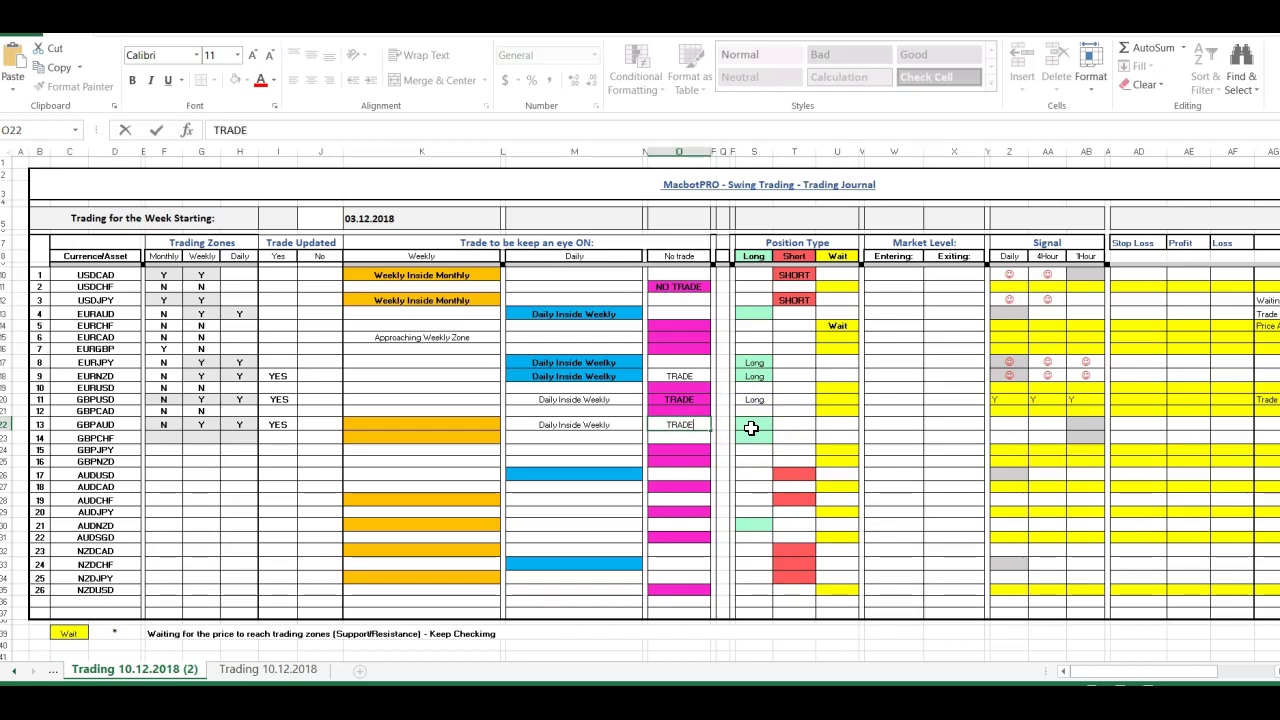
left_click(751, 428)
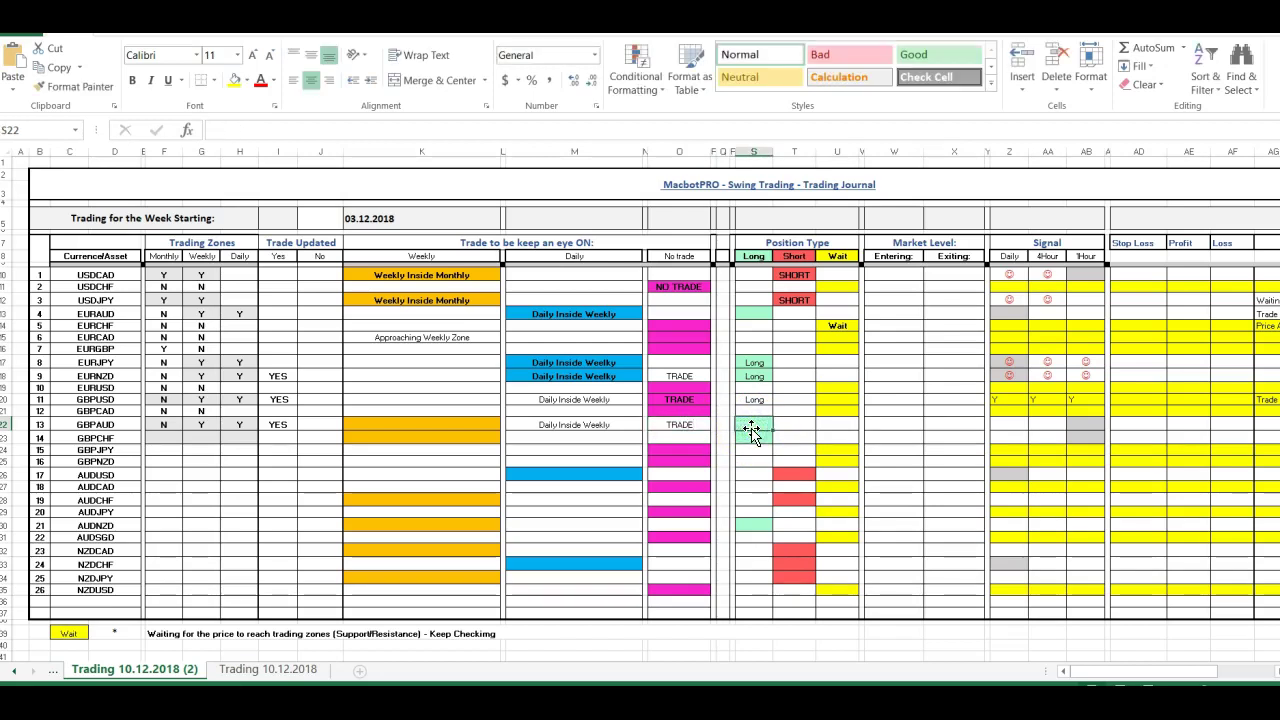
type("long")
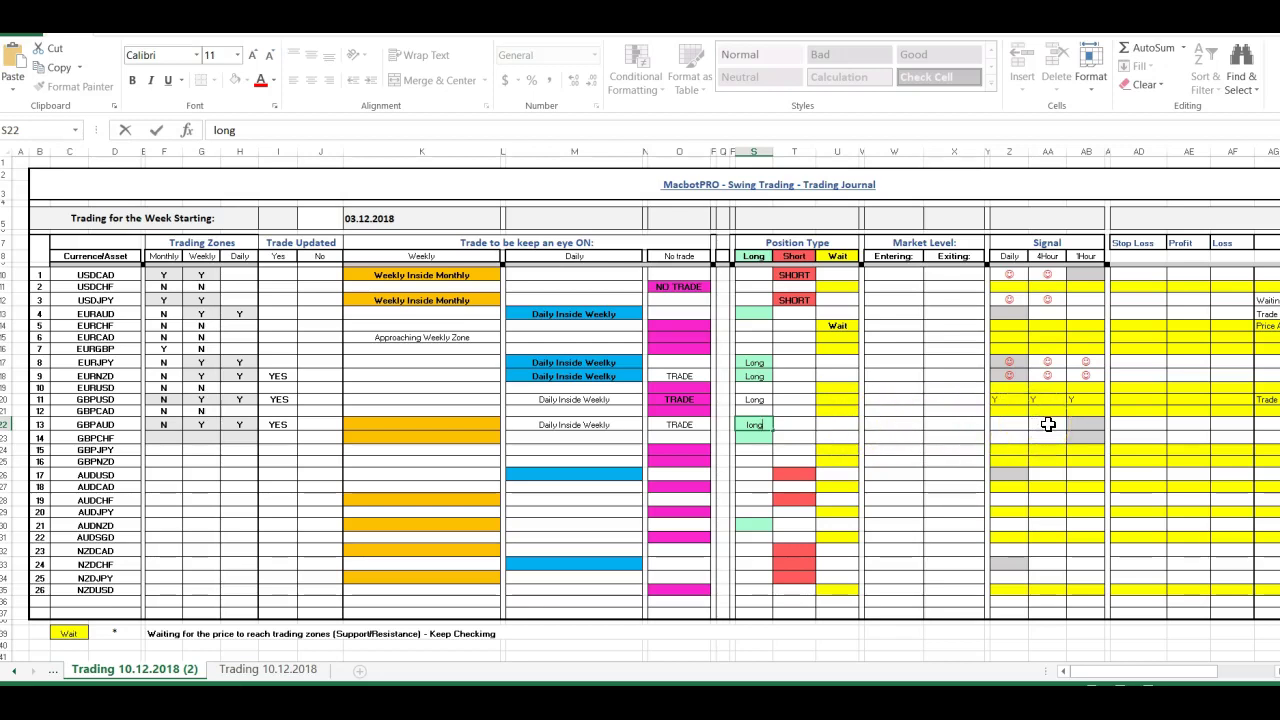
left_click(1081, 422)
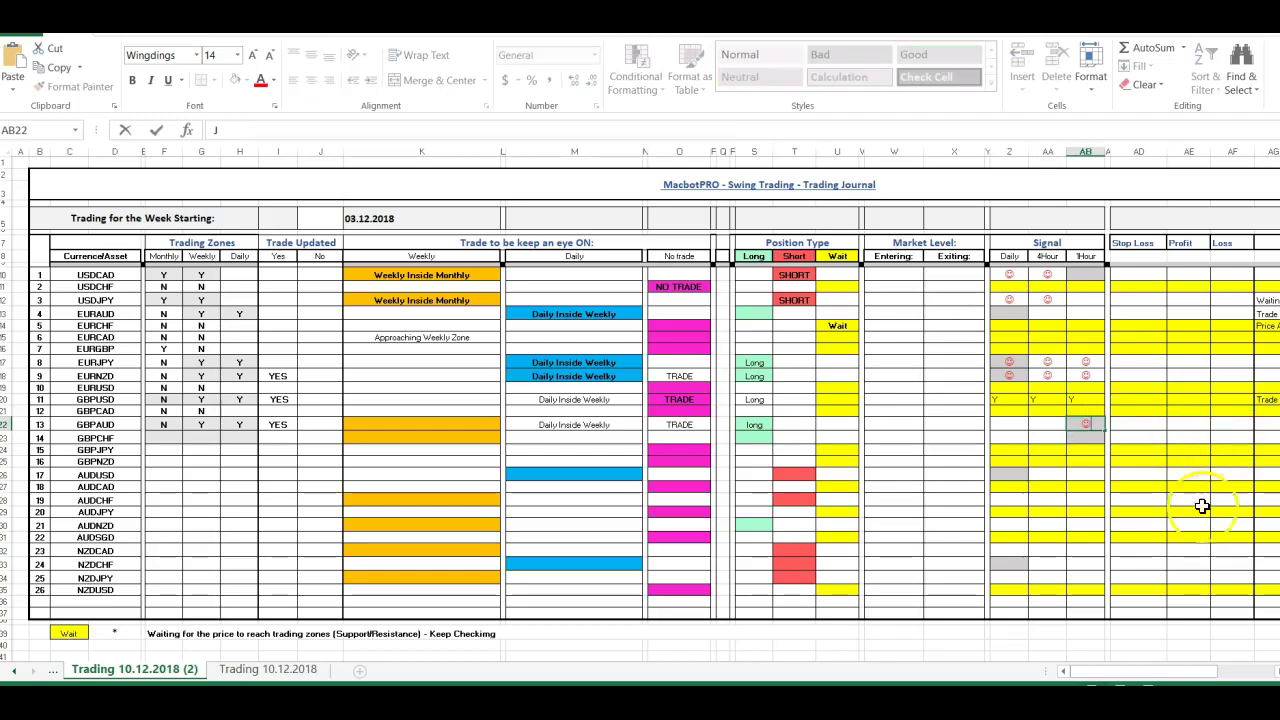
Enter the GBPAUD comment "Trade In Play On 1 hour Signal" and return to the journal's first columns.
left_click_drag(1192, 678, 1242, 676)
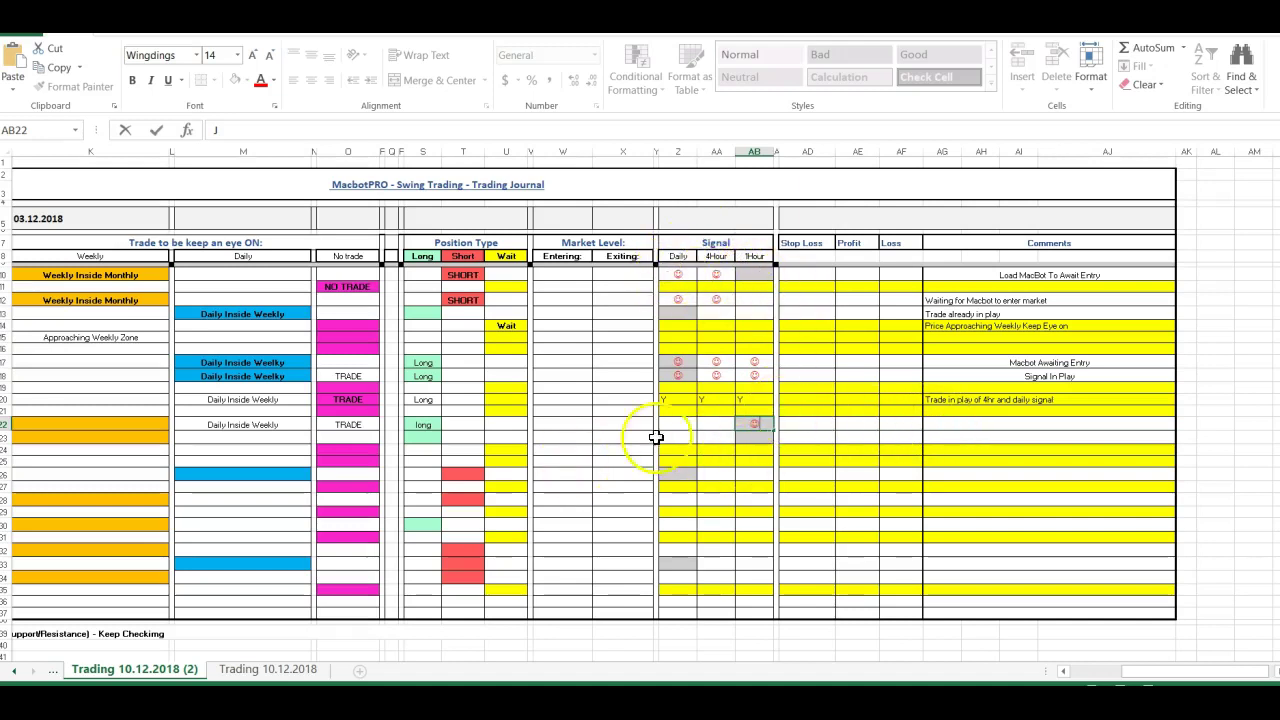
left_click(963, 425)
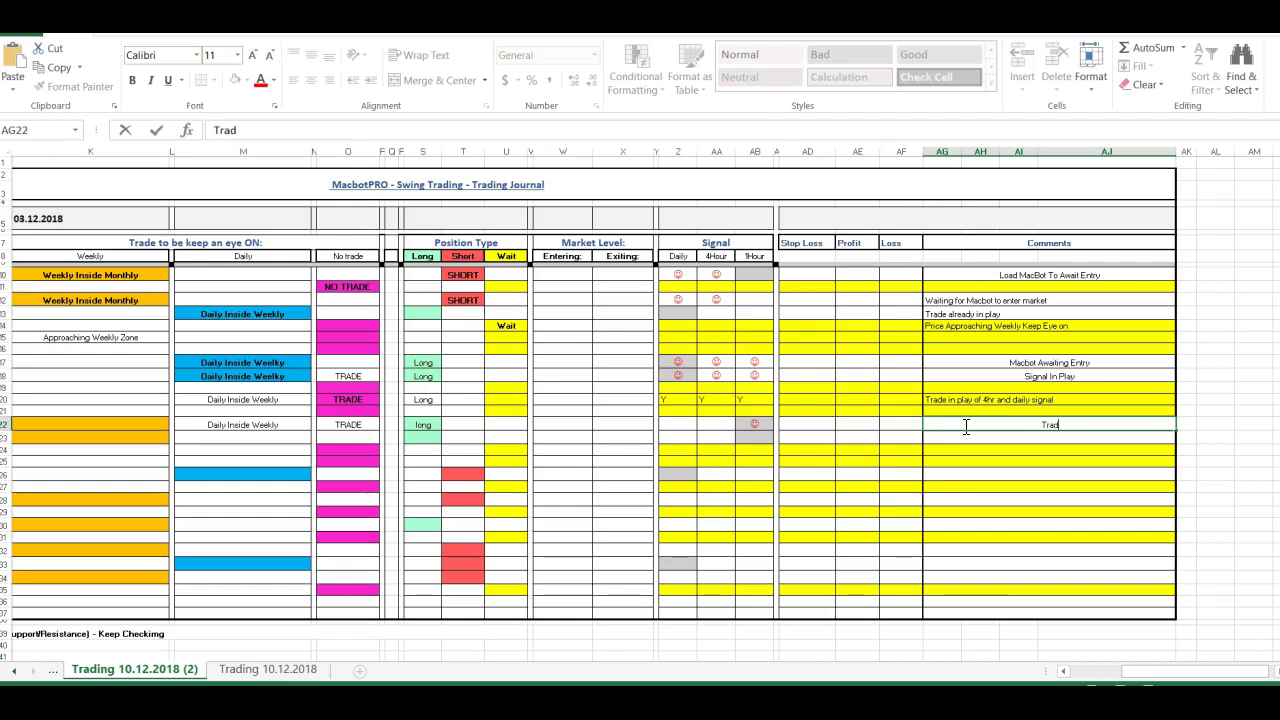
type("nP")
key("BackSpace")
key("BackSpace")
key("BackSpace")
key("BackSpace")
type("our Signal")
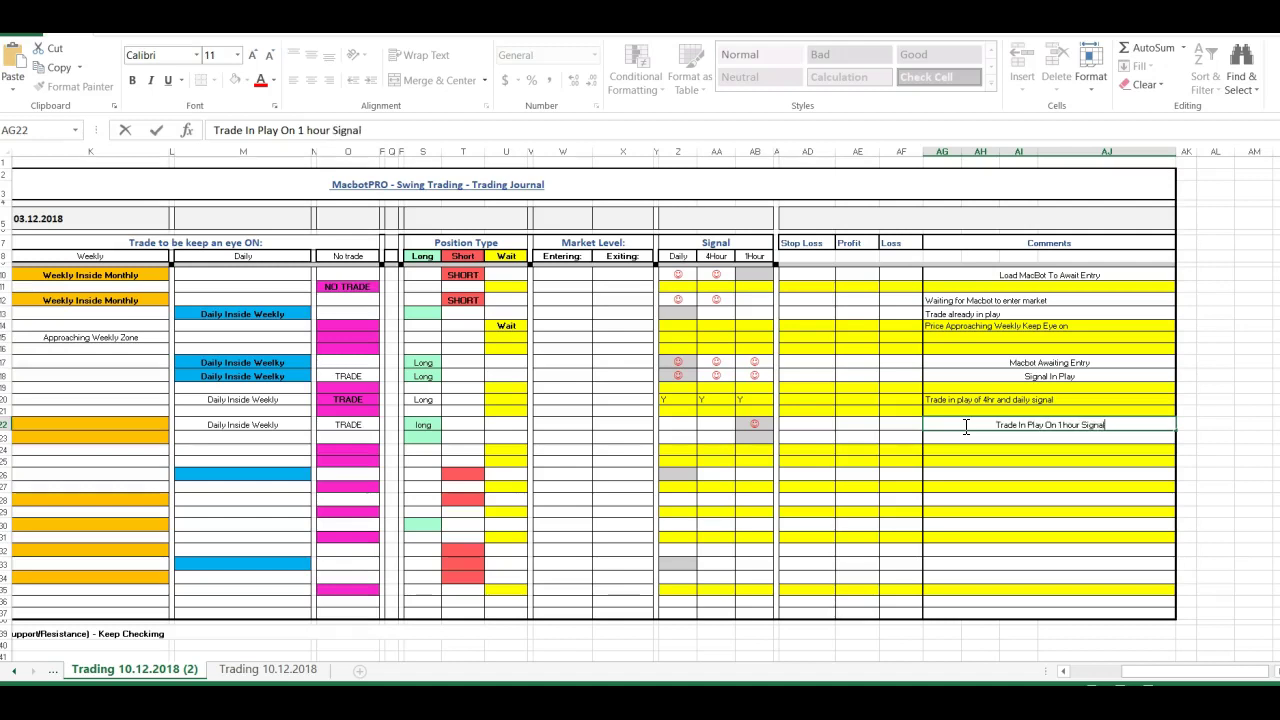
left_click_drag(1183, 670, 1165, 670)
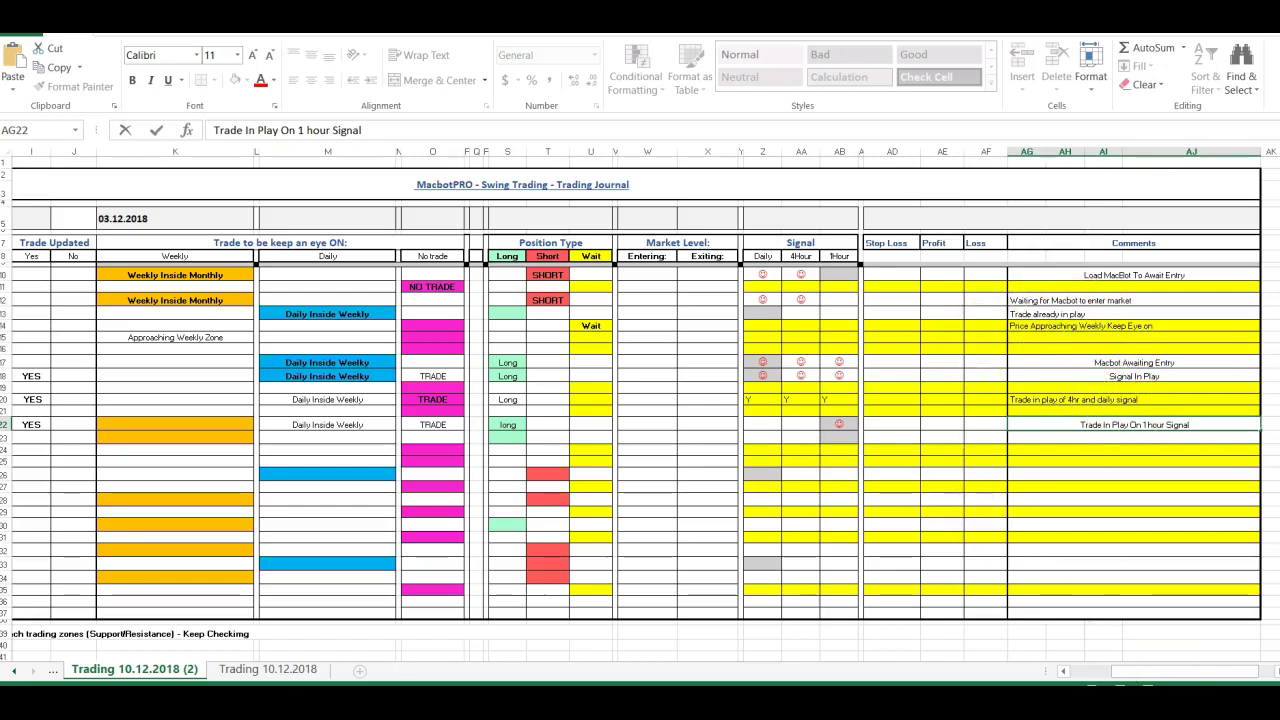
left_click_drag(1157, 670, 1013, 671)
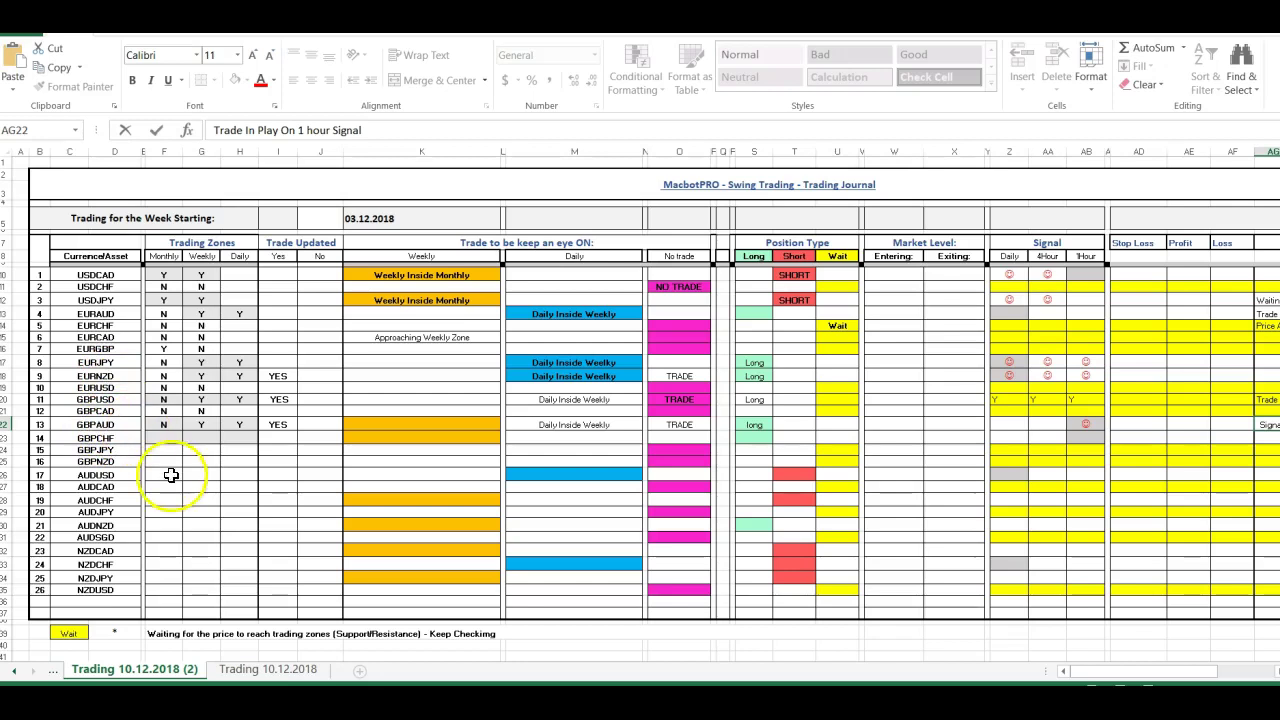
Switch to the charts and measure GBPAUD's price rise up to its recent high on the 1-hour timeframe with the crosshair.
key("alt+Tab")
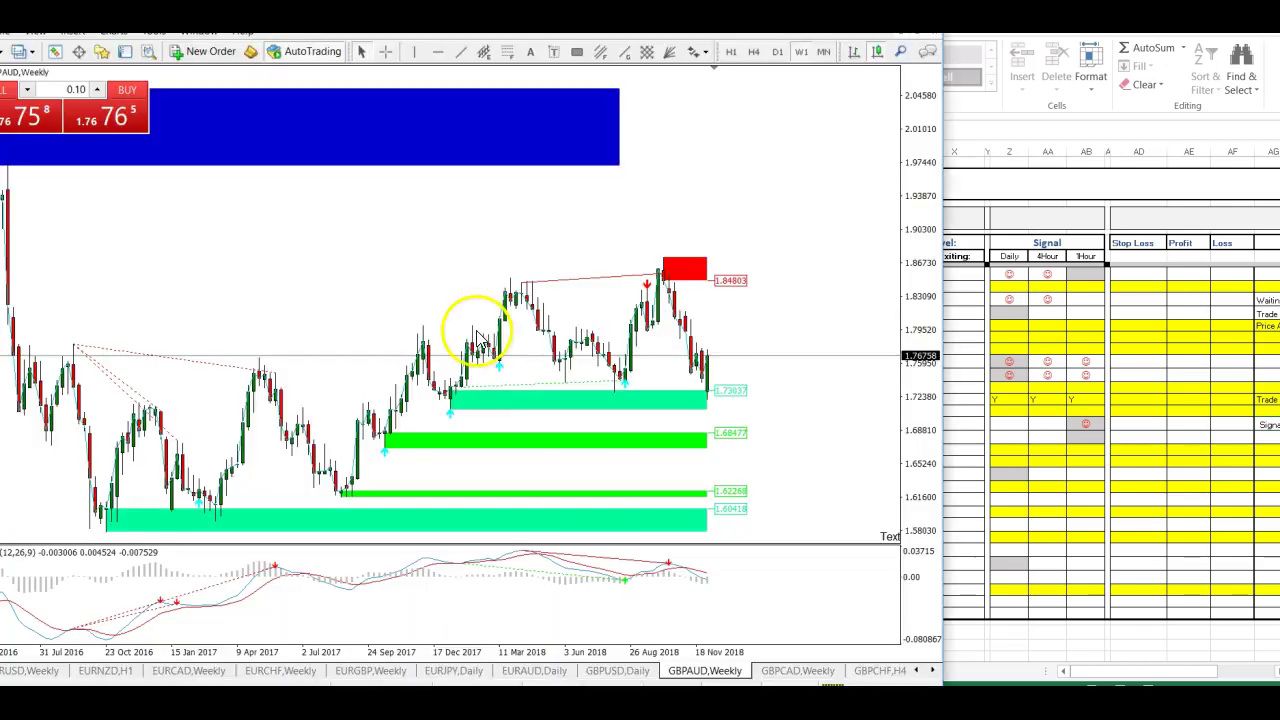
left_click(731, 51)
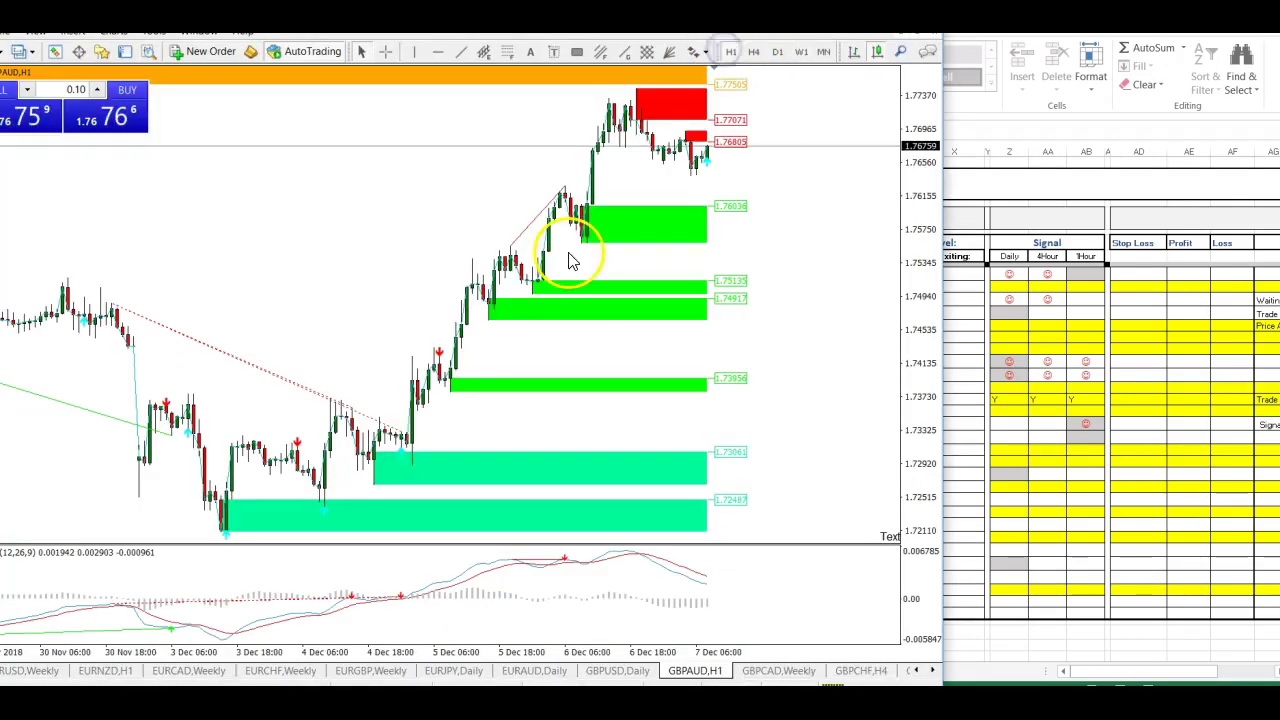
left_click(386, 51)
left_click_drag(177, 418, 655, 92)
left_click(690, 50)
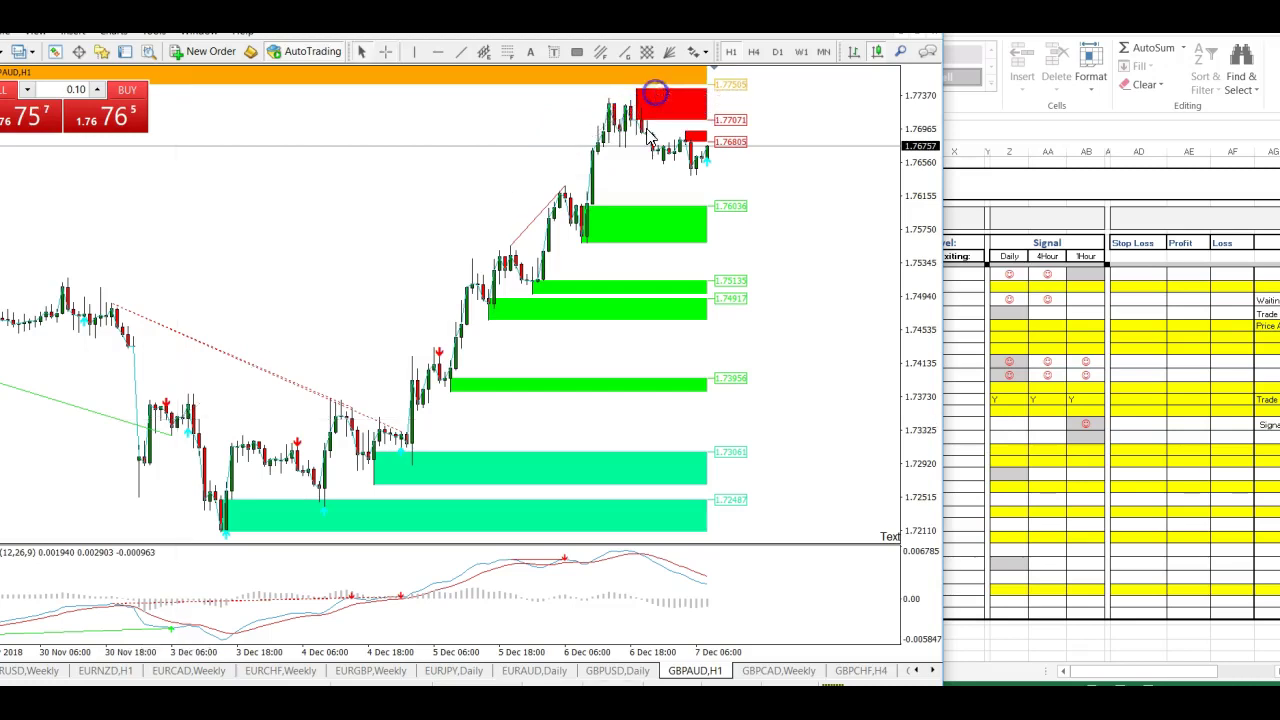
Review GBPUSD's recent price moves on the 4-hour, 1-hour and daily timeframes.
left_click(600, 670)
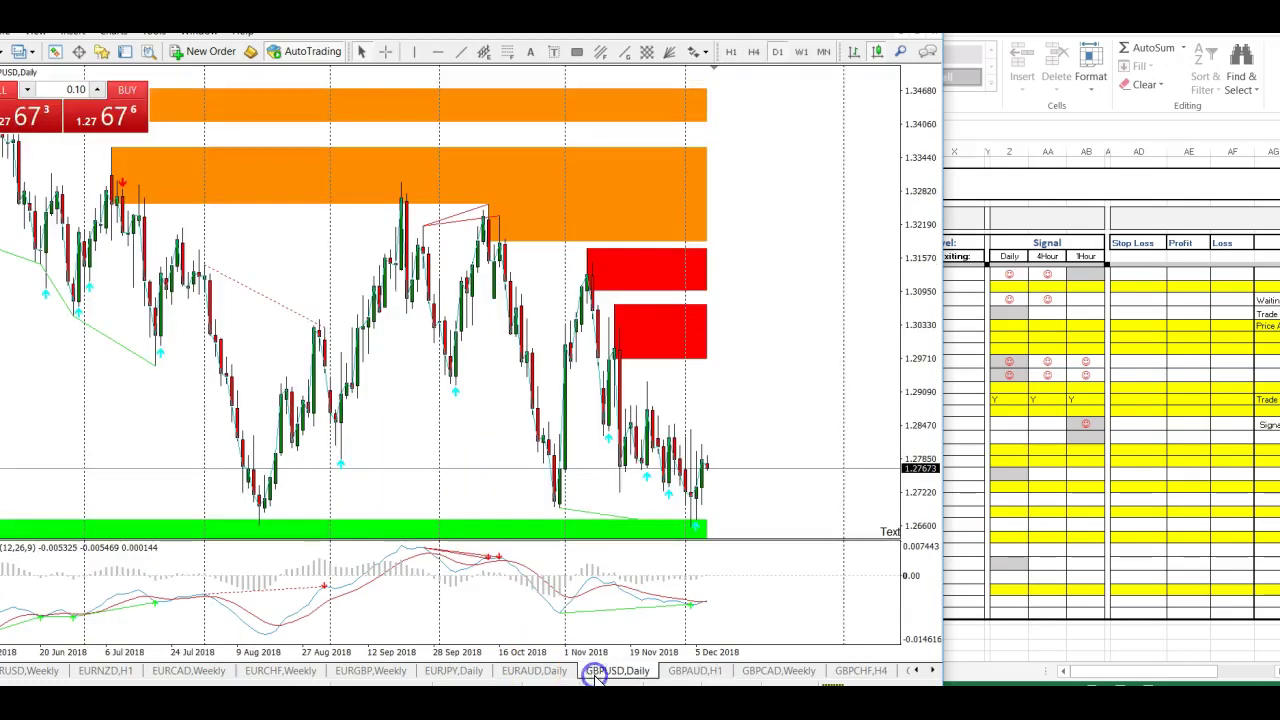
left_click(754, 51)
left_click(731, 52)
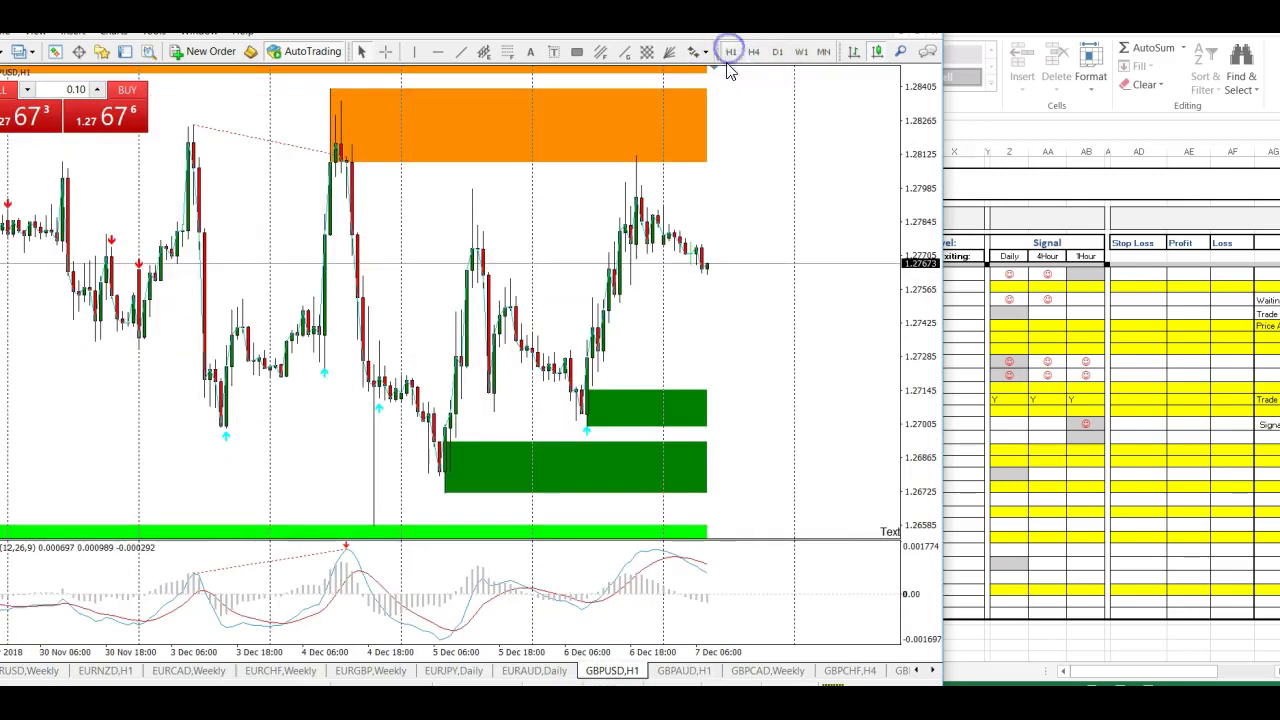
left_click_drag(557, 294, 433, 233)
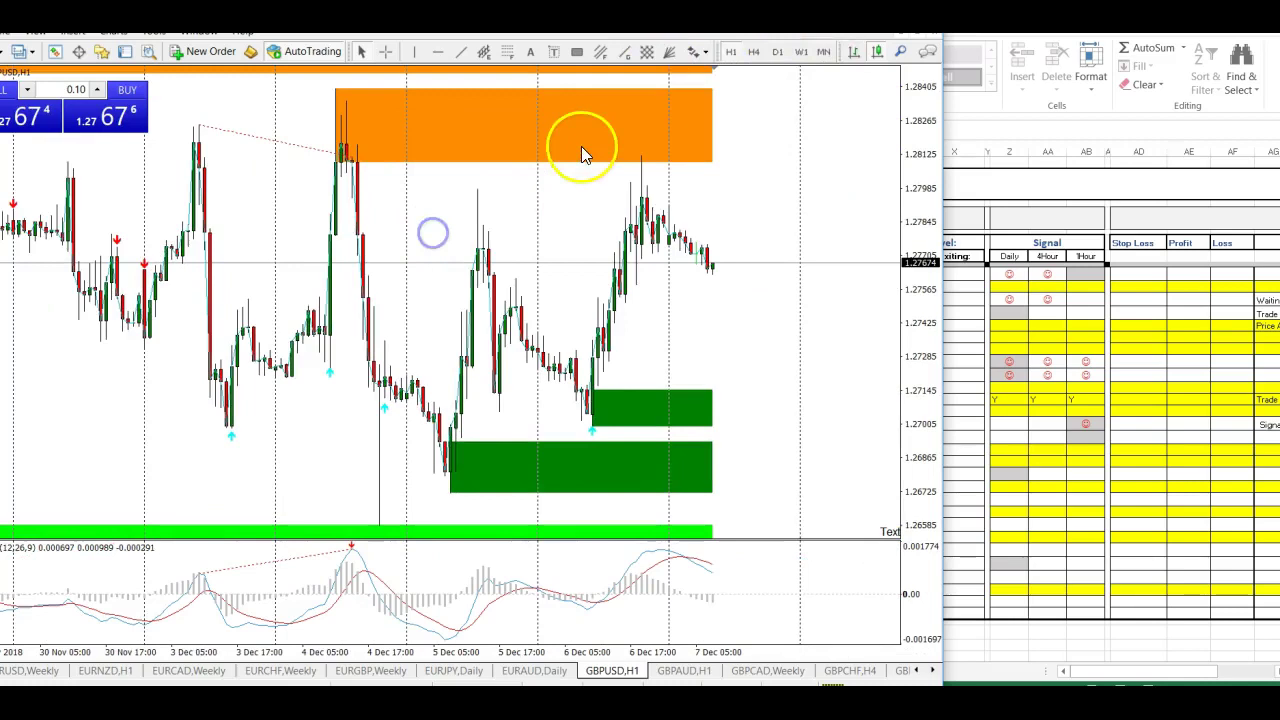
left_click(778, 51)
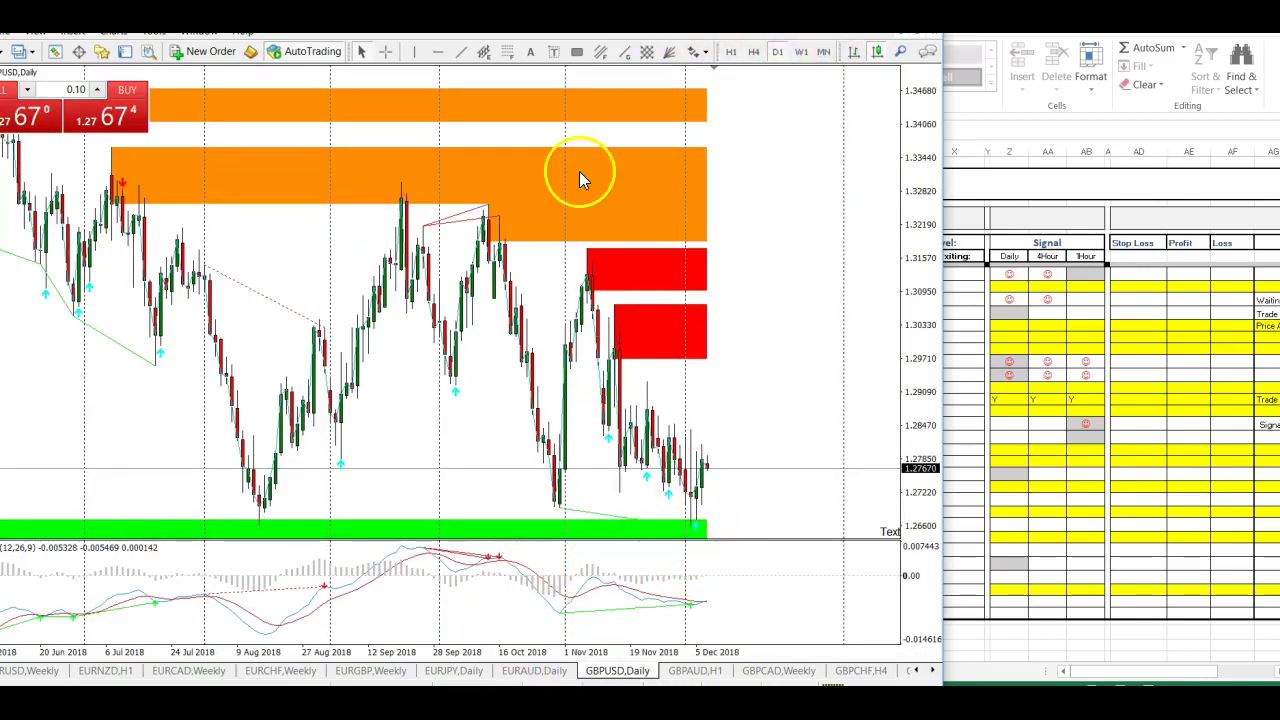
left_click_drag(698, 487, 711, 452)
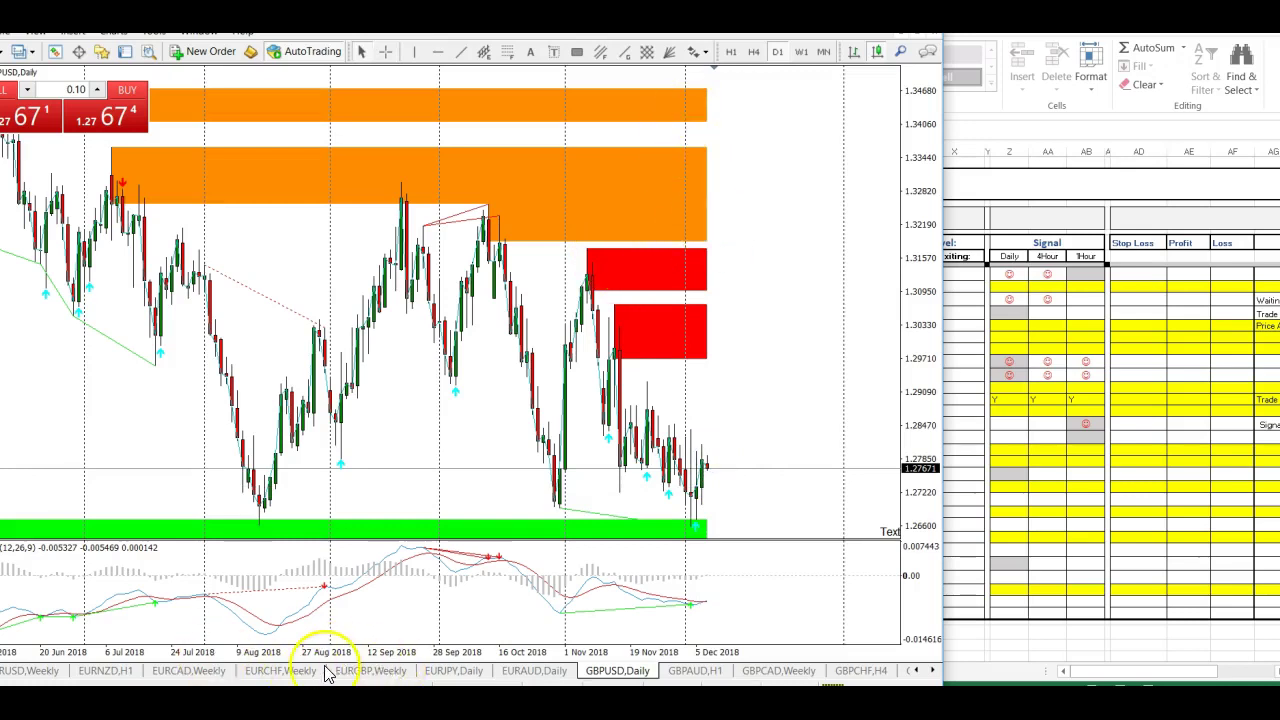
Measure EURNZD's price rise from the 5 December low to the red supply zone on the 1-hour timeframe with the crosshair.
left_click(118, 672)
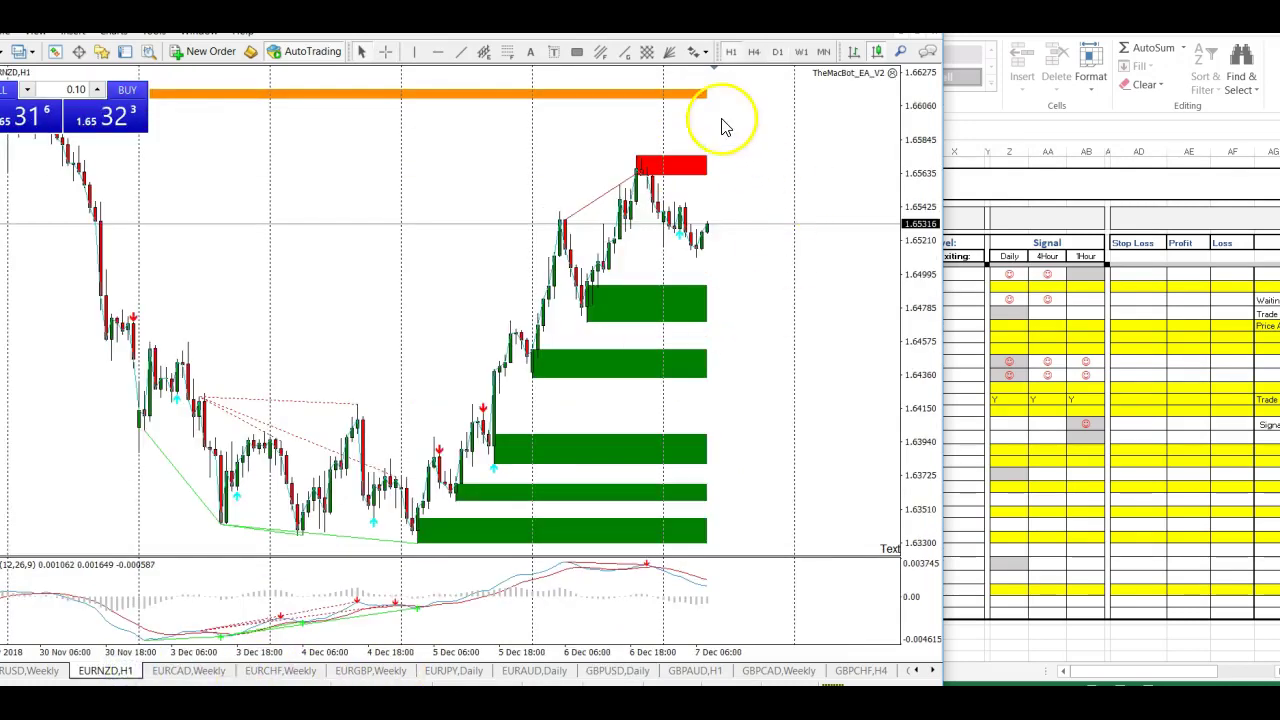
left_click(386, 52)
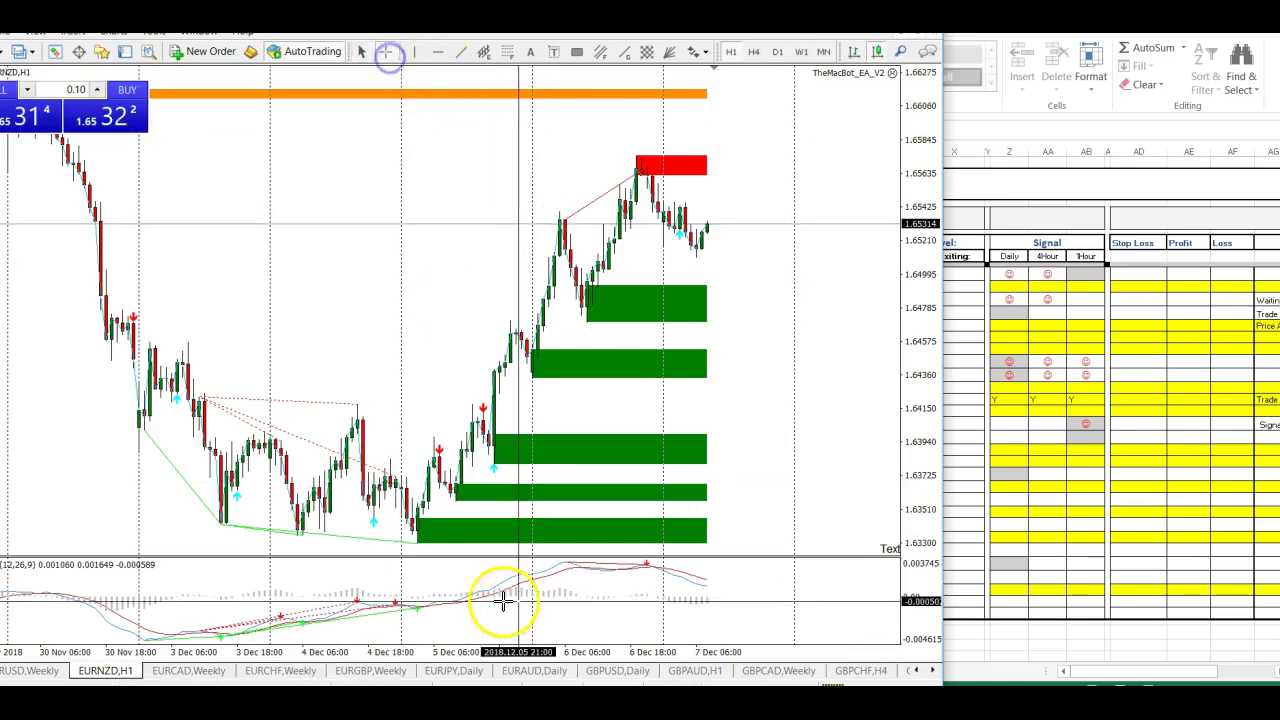
left_click_drag(422, 510, 651, 158)
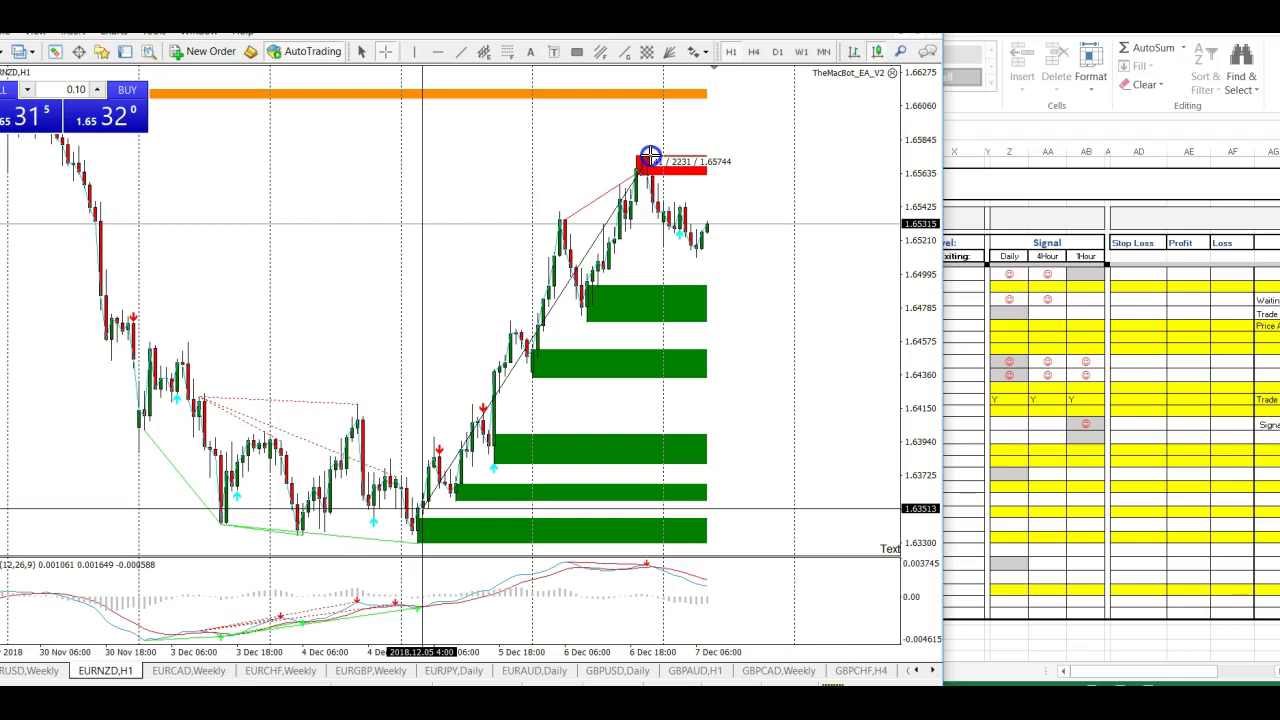
left_click_drag(651, 158, 651, 158)
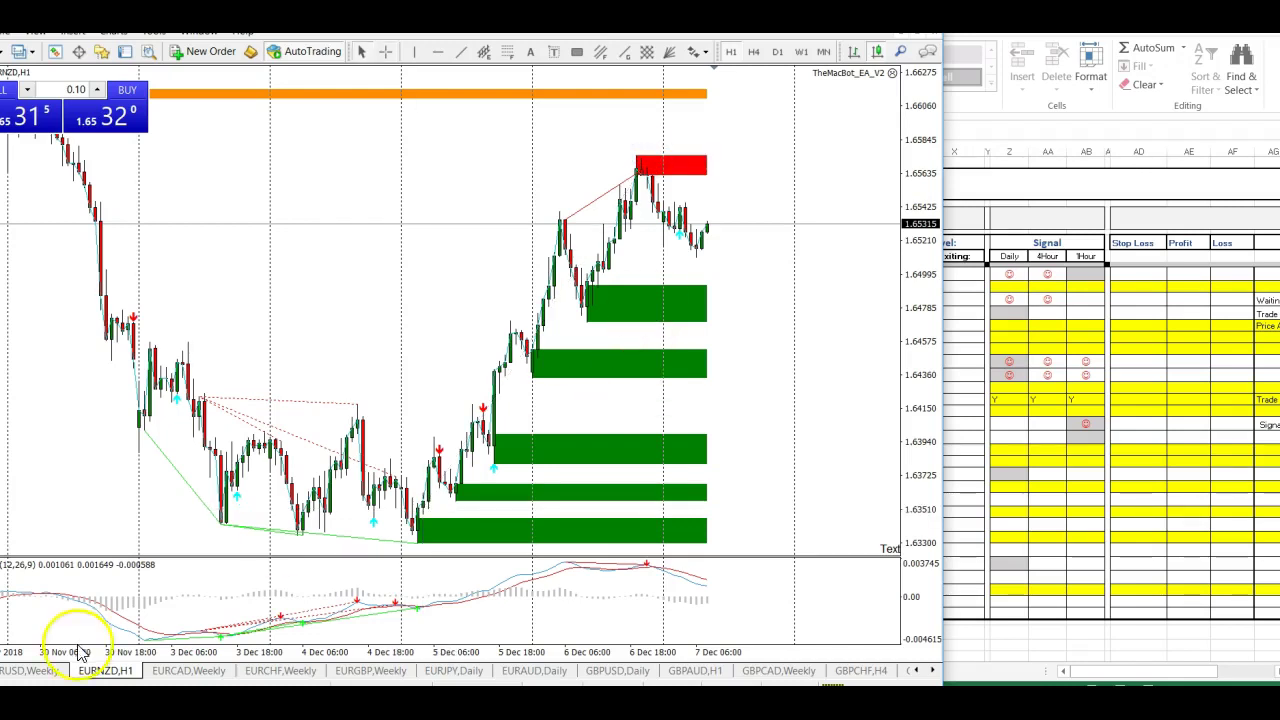
left_click(920, 672)
left_click(920, 672)
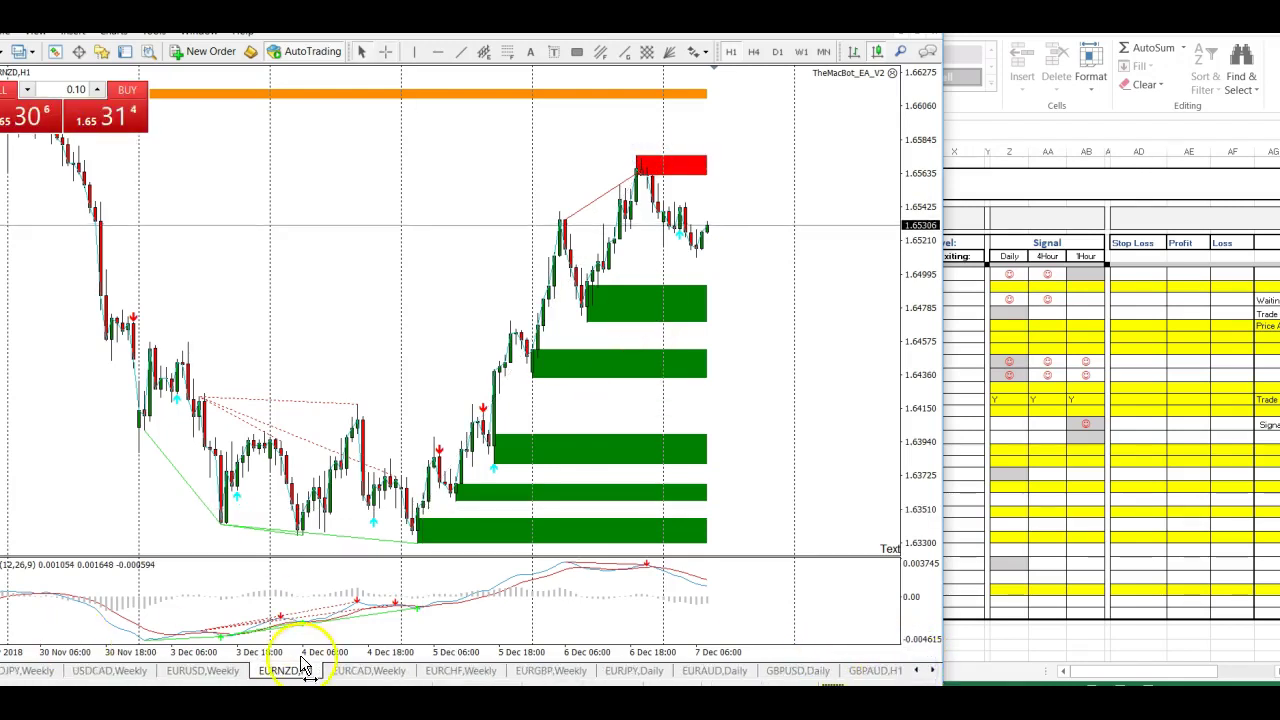
Examine EURAUD's recent price moves on the 4-hour and 1-hour timeframes, going back to late November.
left_click(712, 671)
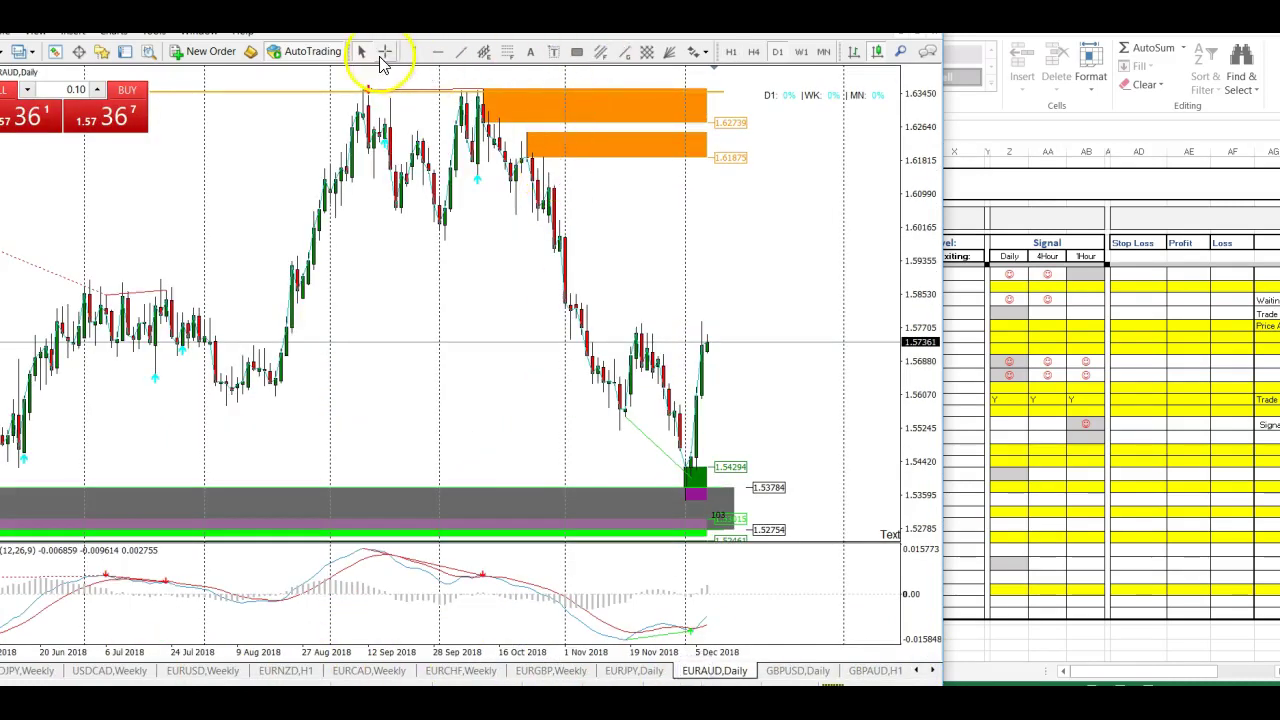
left_click(754, 51)
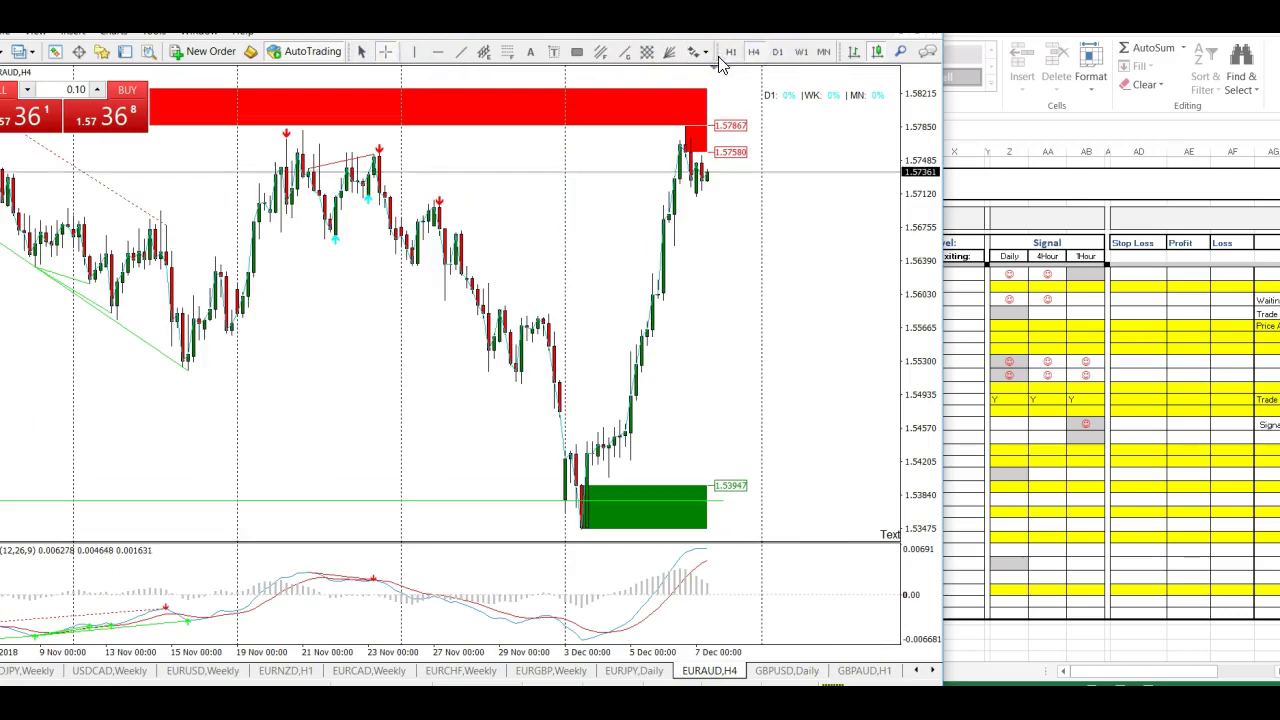
left_click(724, 57)
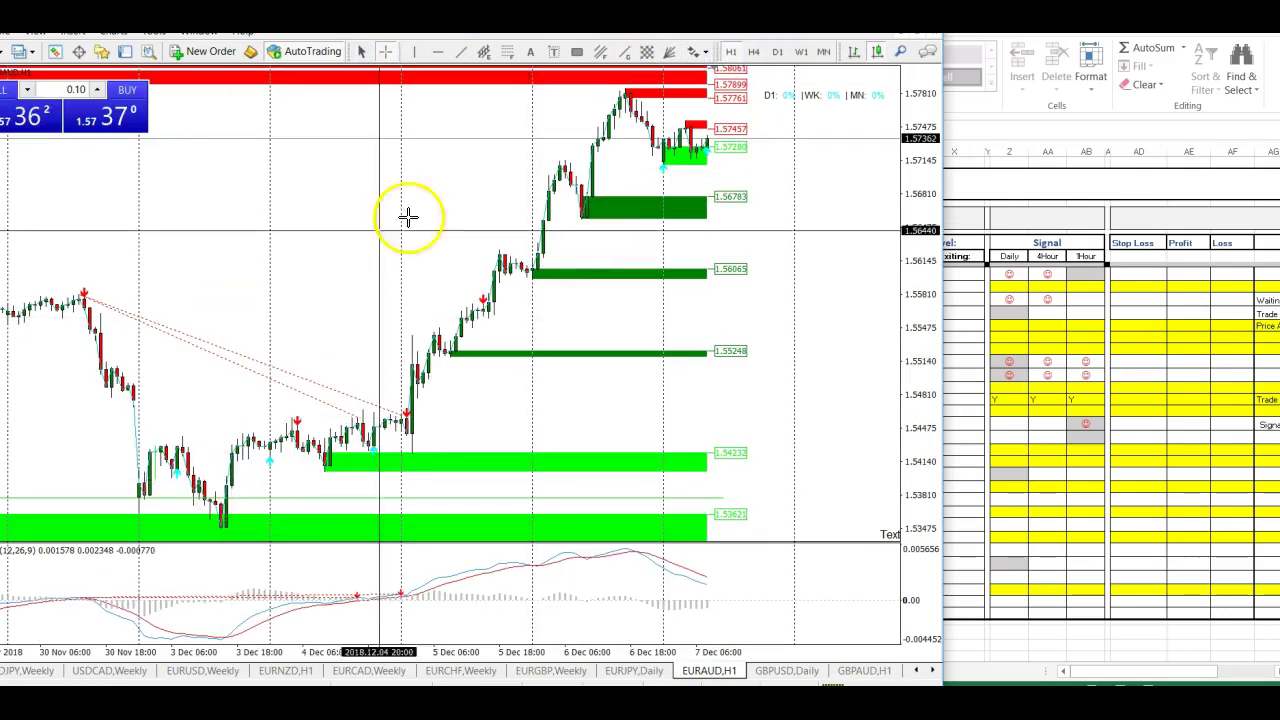
left_click_drag(317, 285, 537, 286)
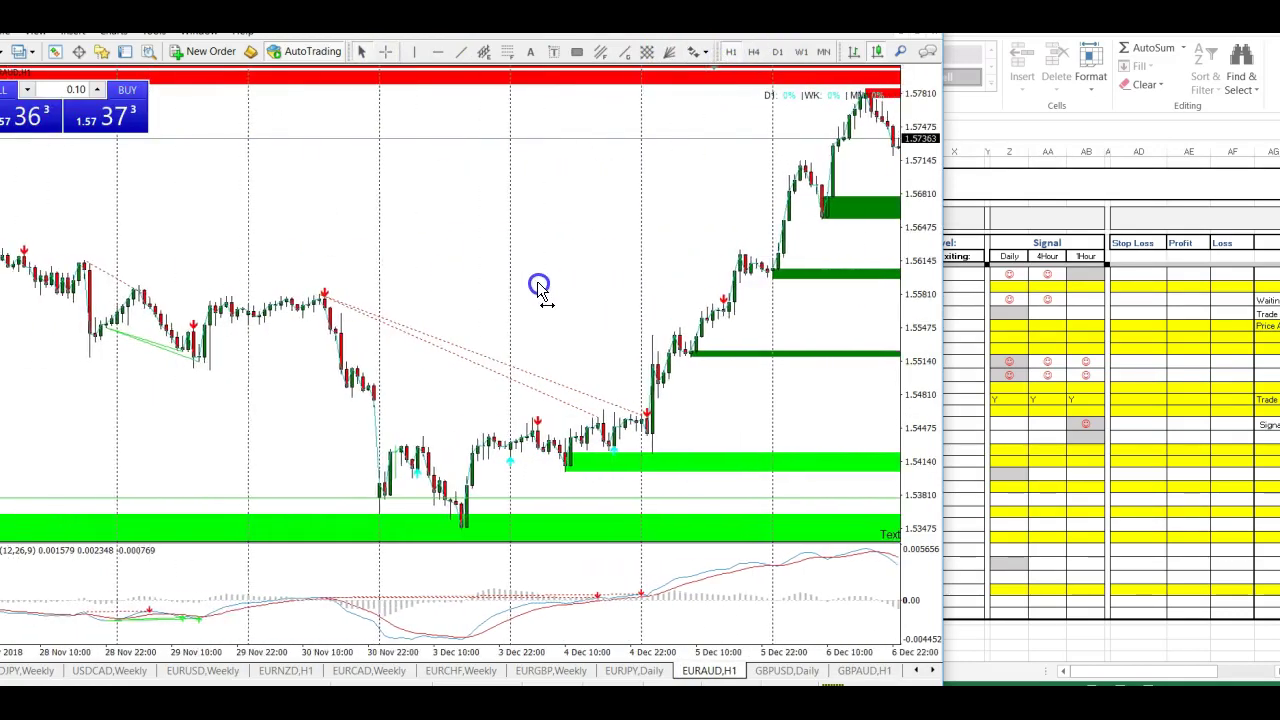
Measure EURAUD's price rise from the early December low to the current price on the daily timeframe with the crosshair.
left_click(776, 52)
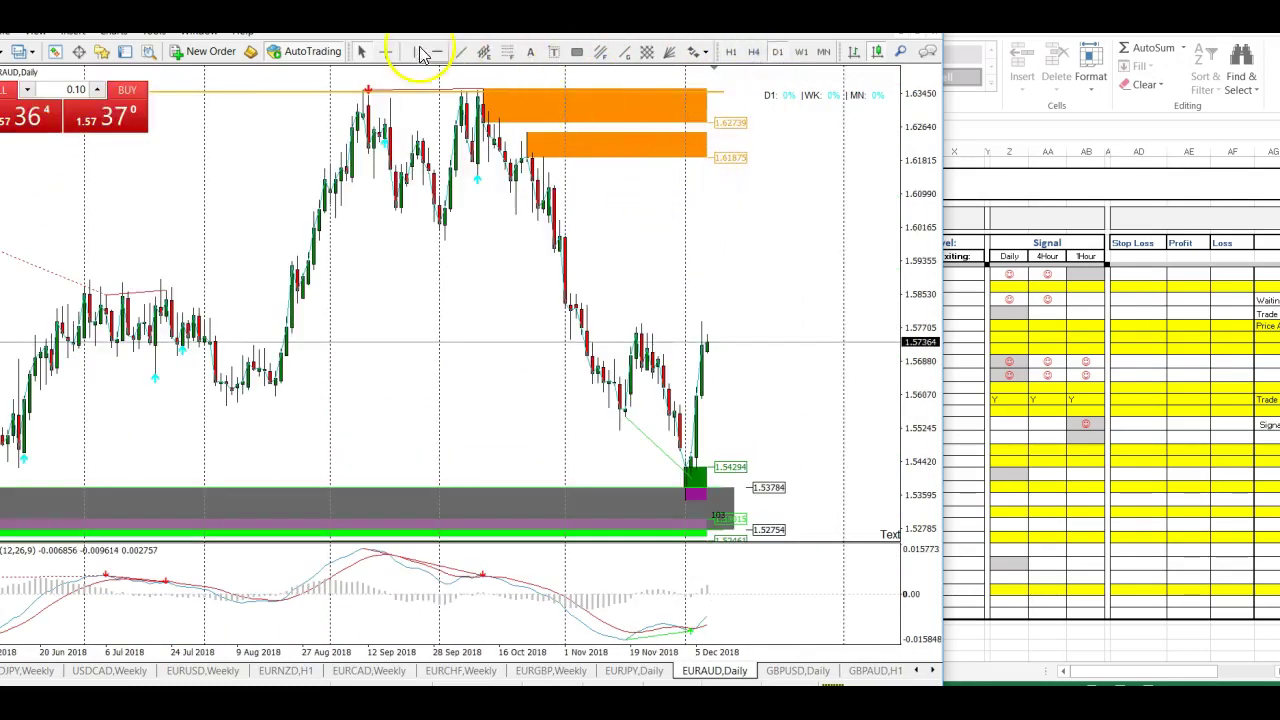
middle_click(704, 440)
left_click_drag(704, 455, 710, 333)
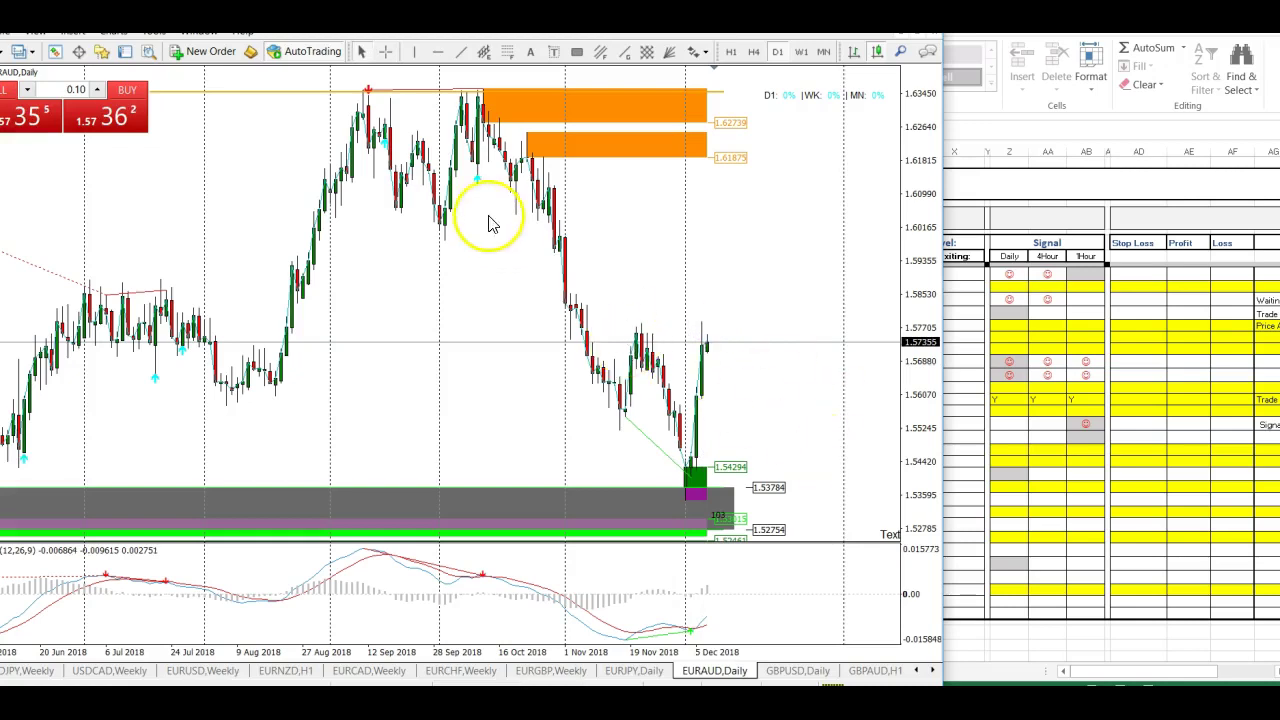
Bring up the trading journal and restore its window to a smaller size beside the charts.
left_click(1063, 192)
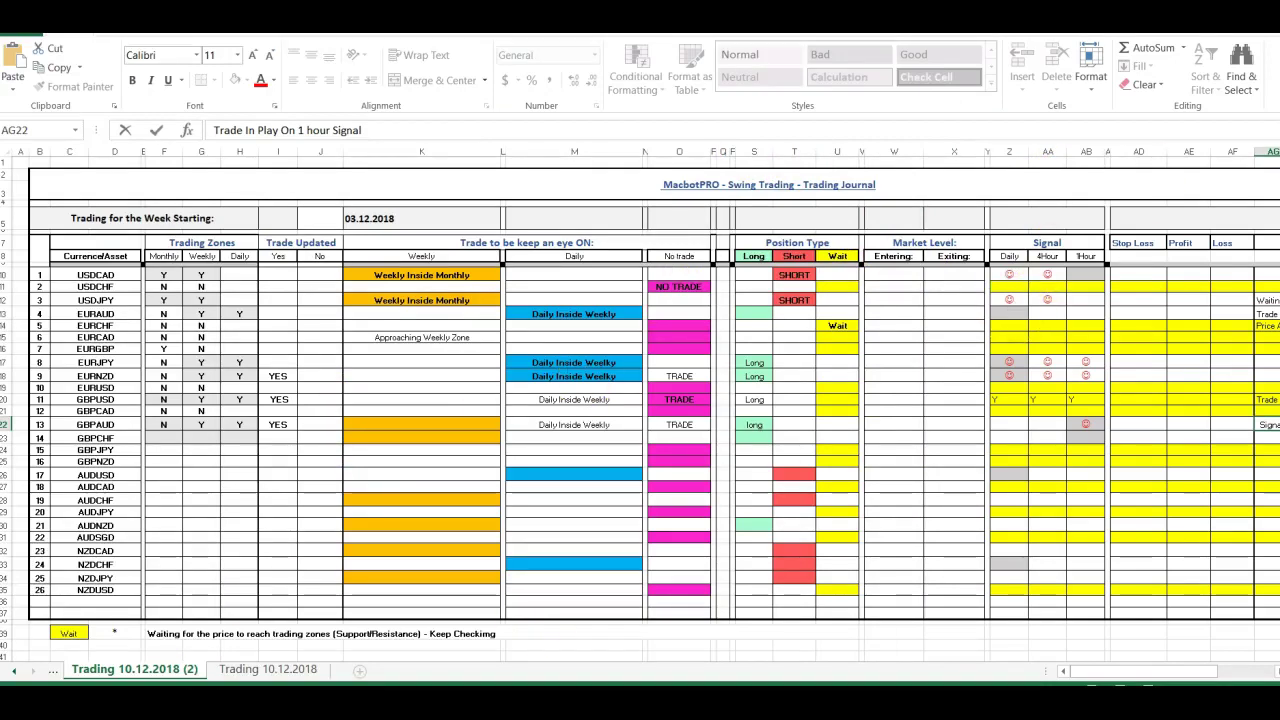
double_click(1157, 43)
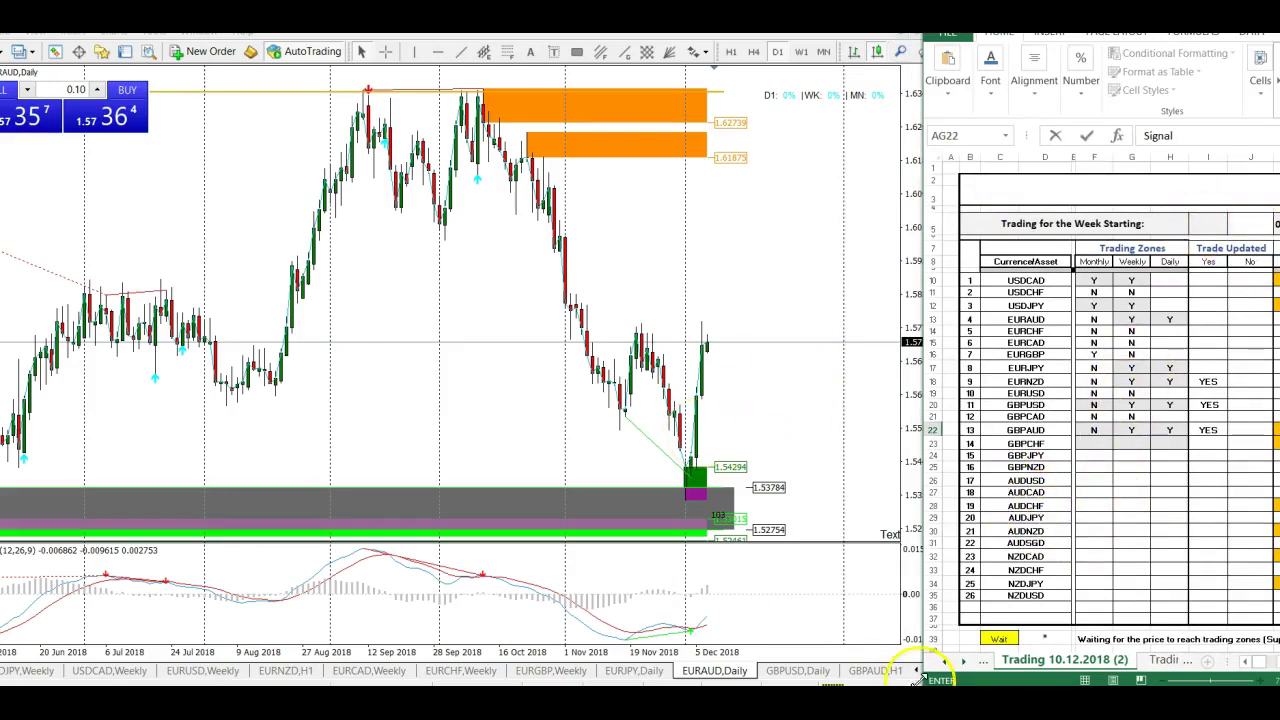
left_click_drag(920, 679, 932, 676)
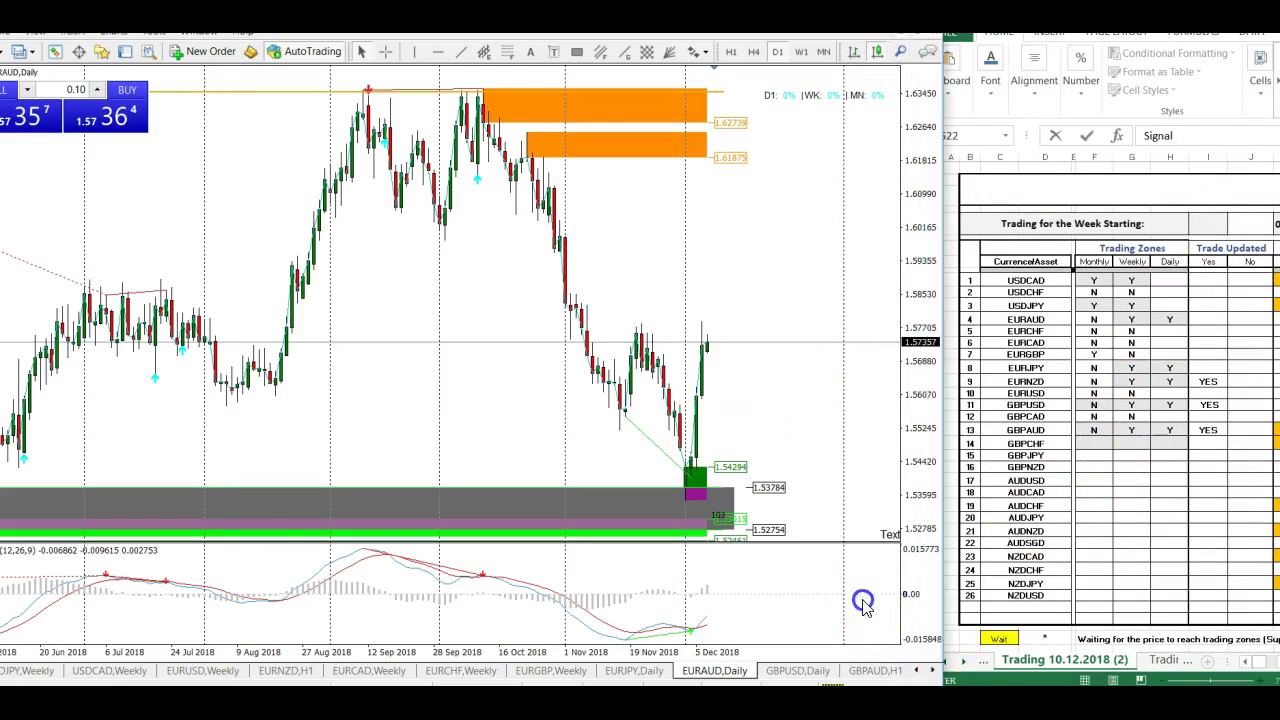
Show GBPCHF on the monthly timeframe and enter Y as its Monthly trading zone in the journal, dismissing the browser notification.
left_click(932, 672)
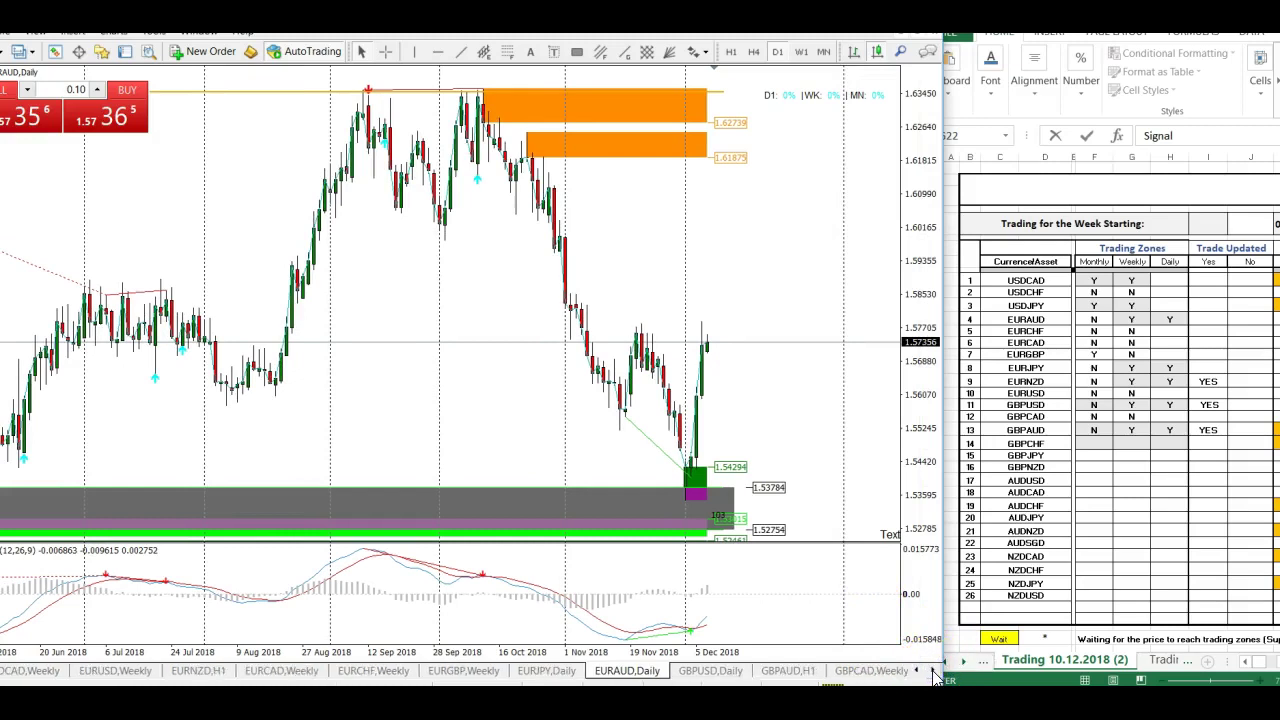
left_click(931, 672)
left_click(931, 672)
left_click(775, 672)
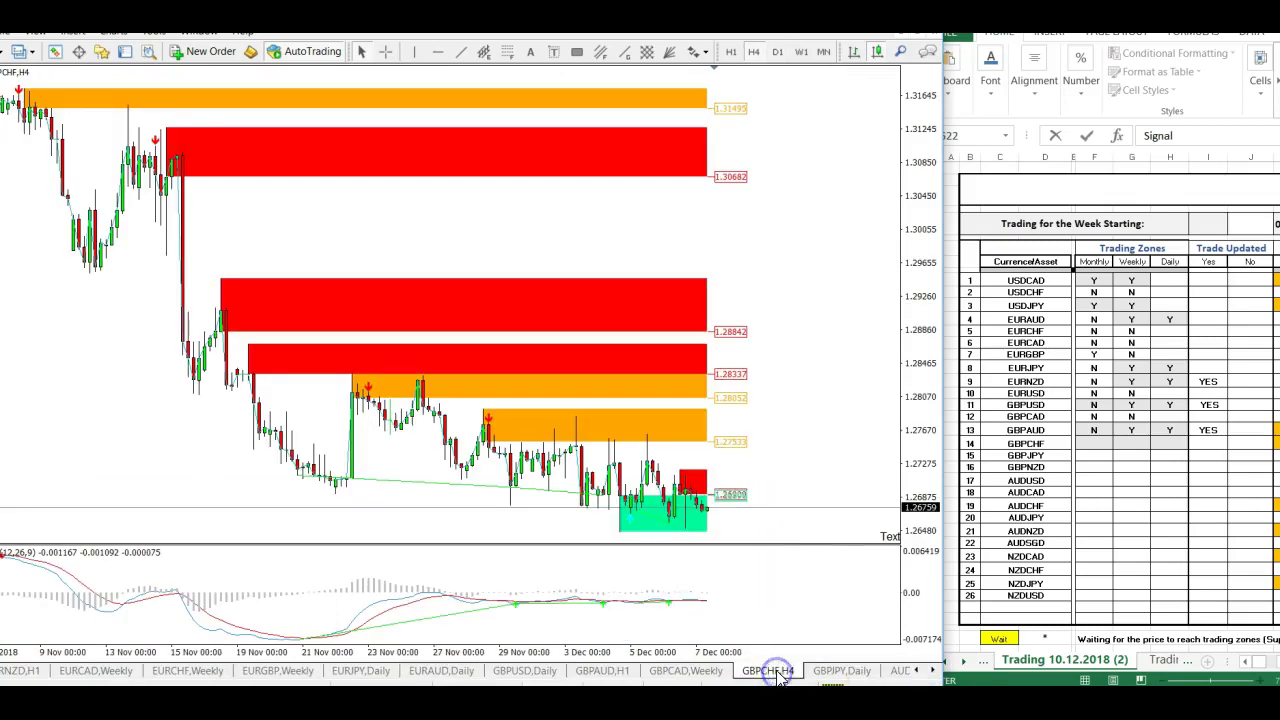
left_click(823, 52)
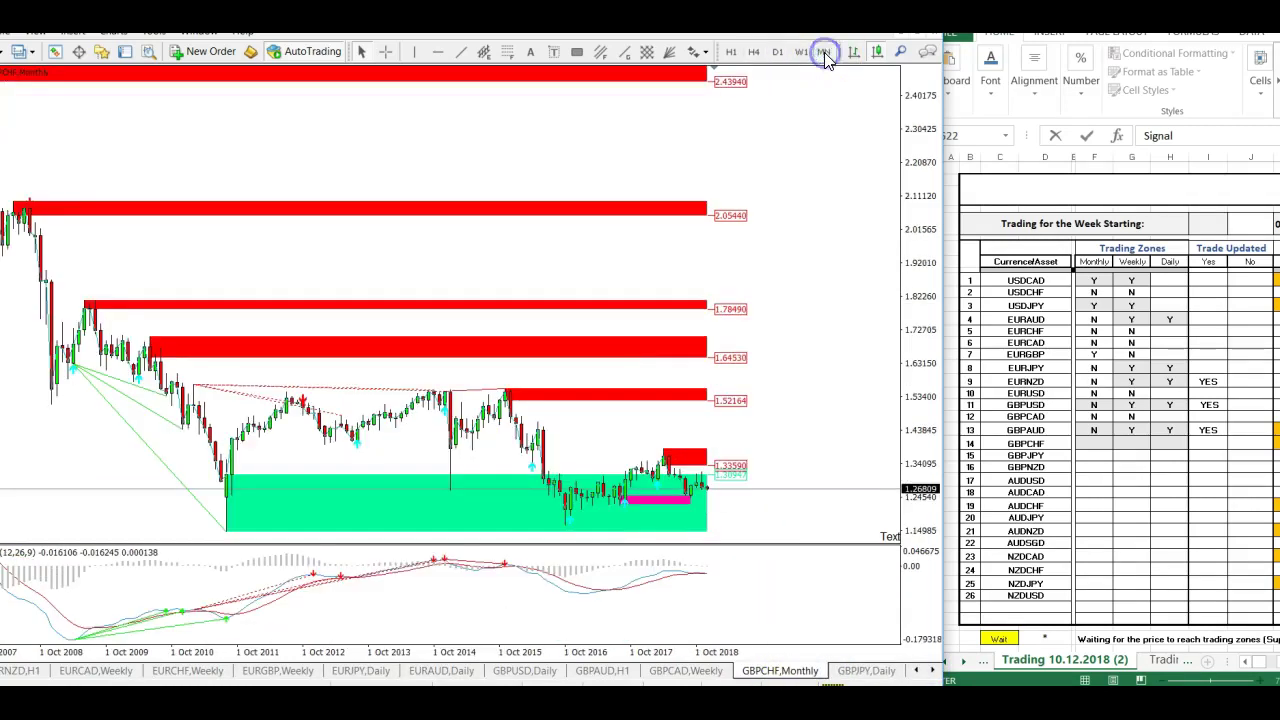
left_click(1100, 443)
type("Y")
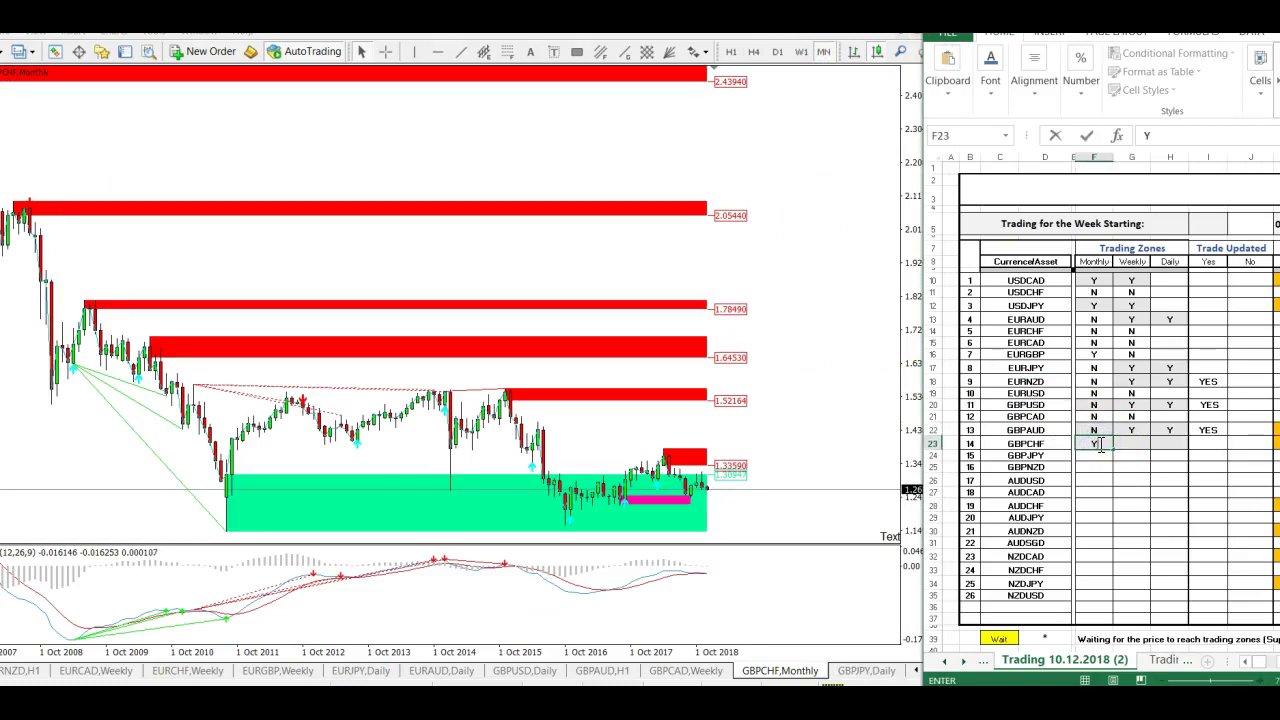
left_click(1140, 453)
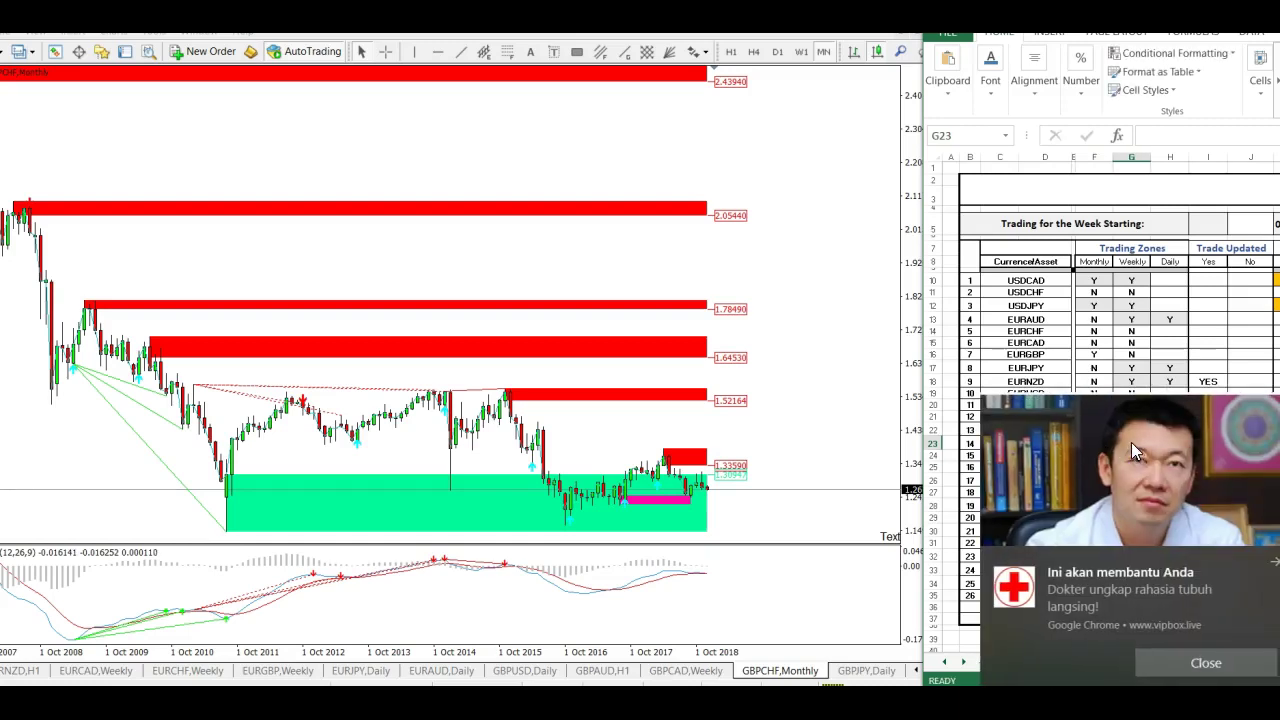
left_click(1215, 660)
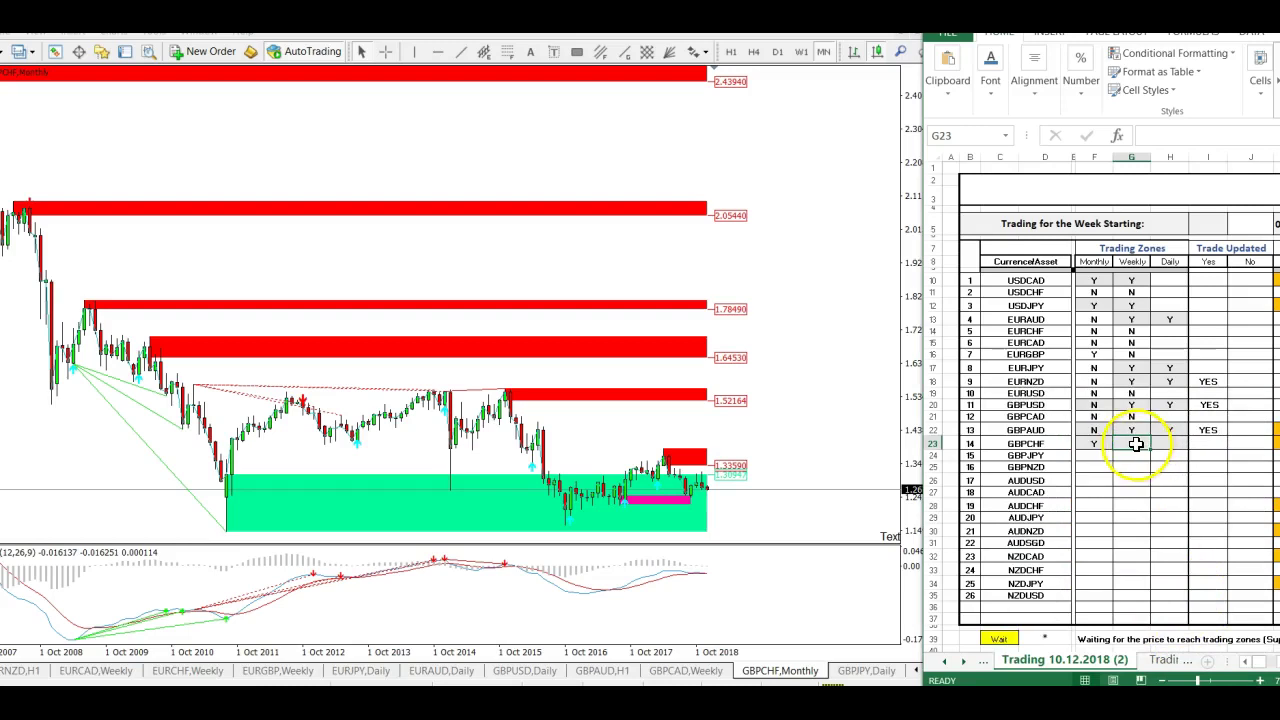
Show GBPCHF on the weekly timeframe and enter N as its Weekly trading zone in the journal.
left_click(800, 53)
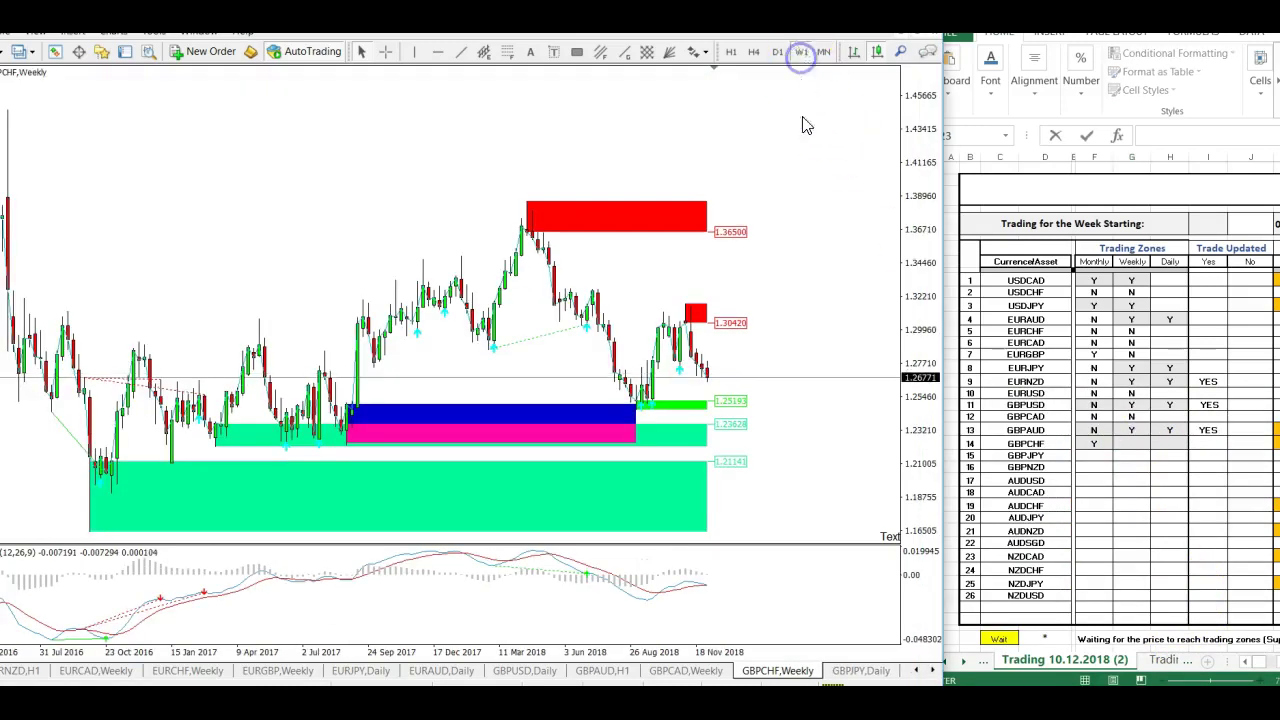
left_click(1131, 446)
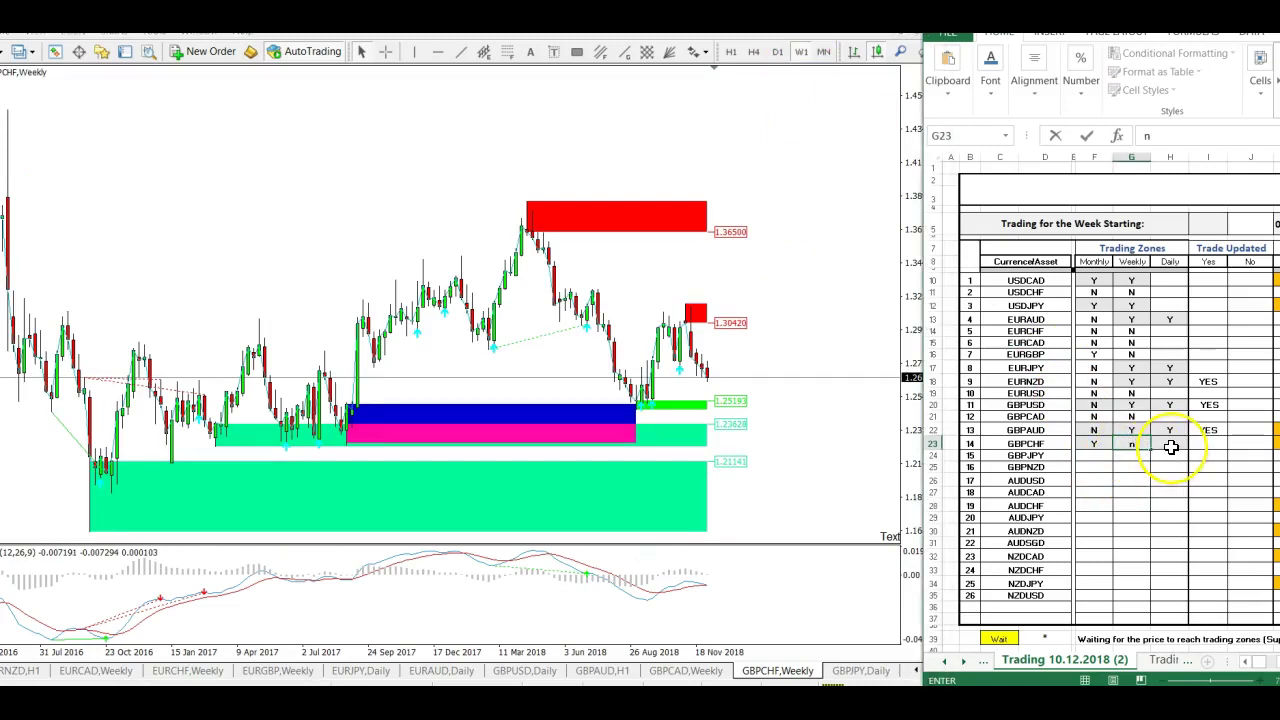
left_click(1084, 456)
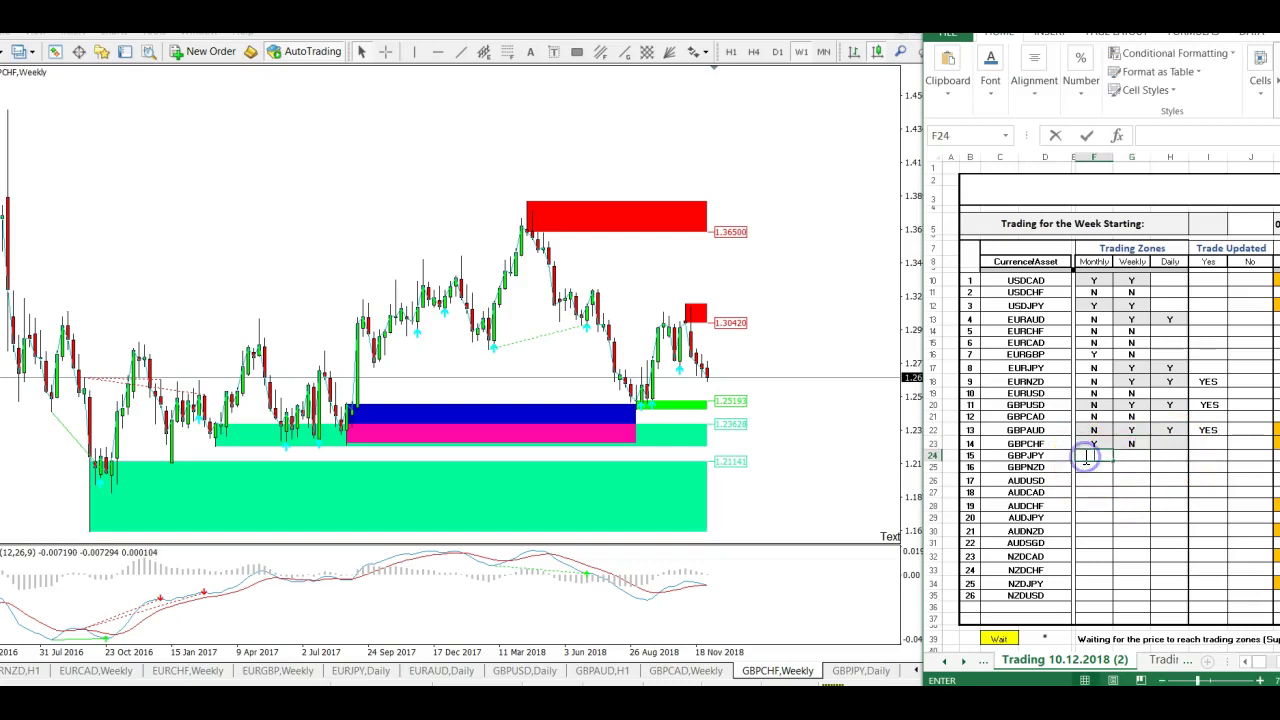
Show GBPJPY on the monthly timeframe and delete the divergence indicator window beneath the MACD.
left_click(862, 670)
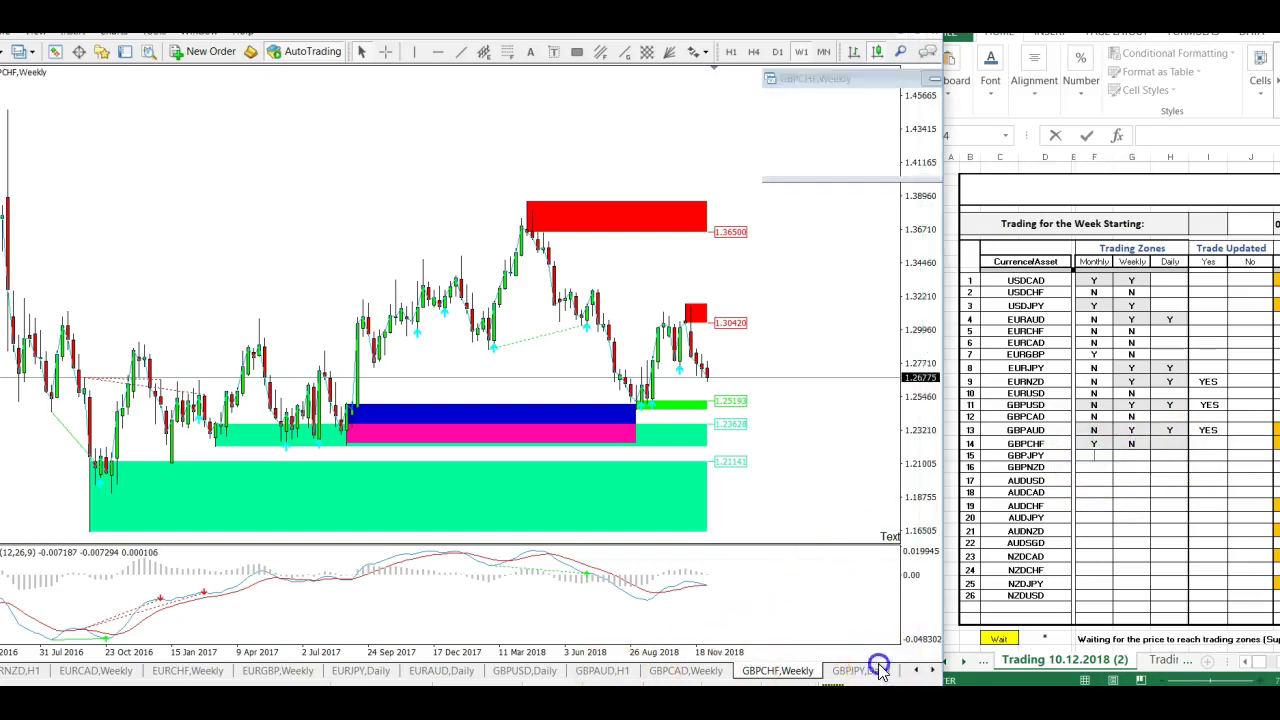
left_click(822, 53)
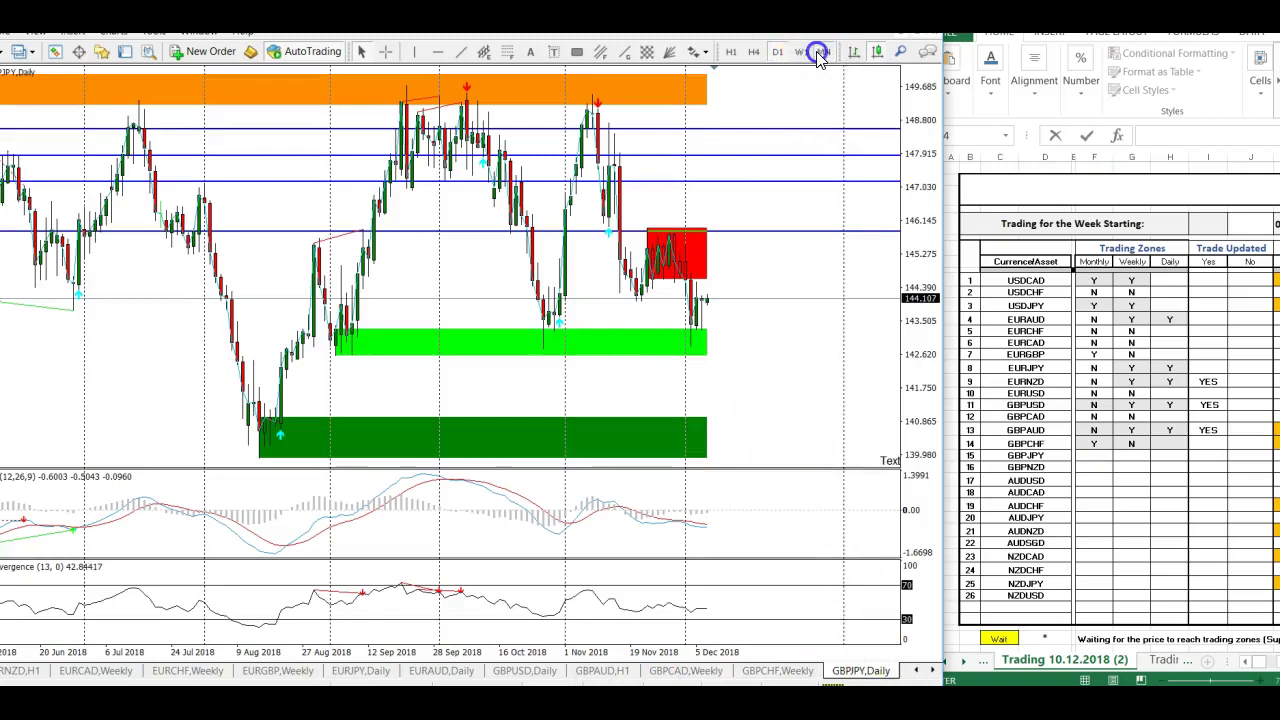
right_click(641, 615)
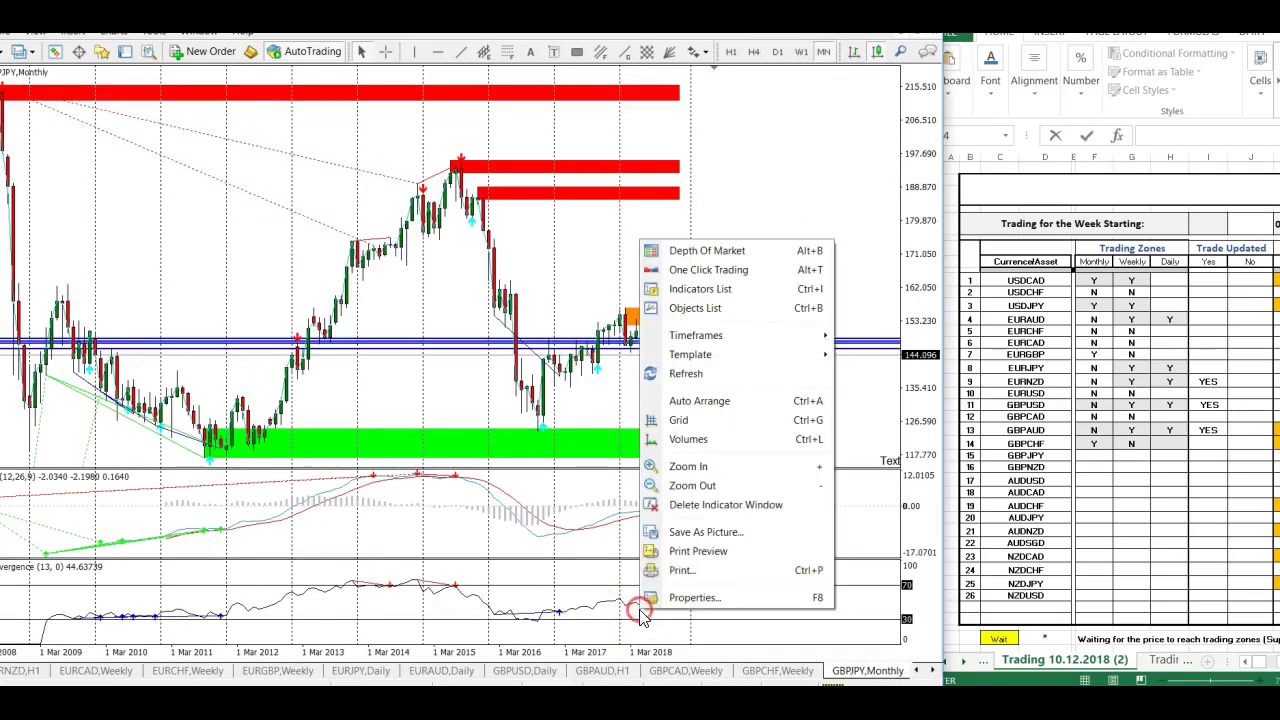
left_click(664, 506)
Delete the four blue horizontal lines from the GBPJPY monthly chart.
left_click(705, 396)
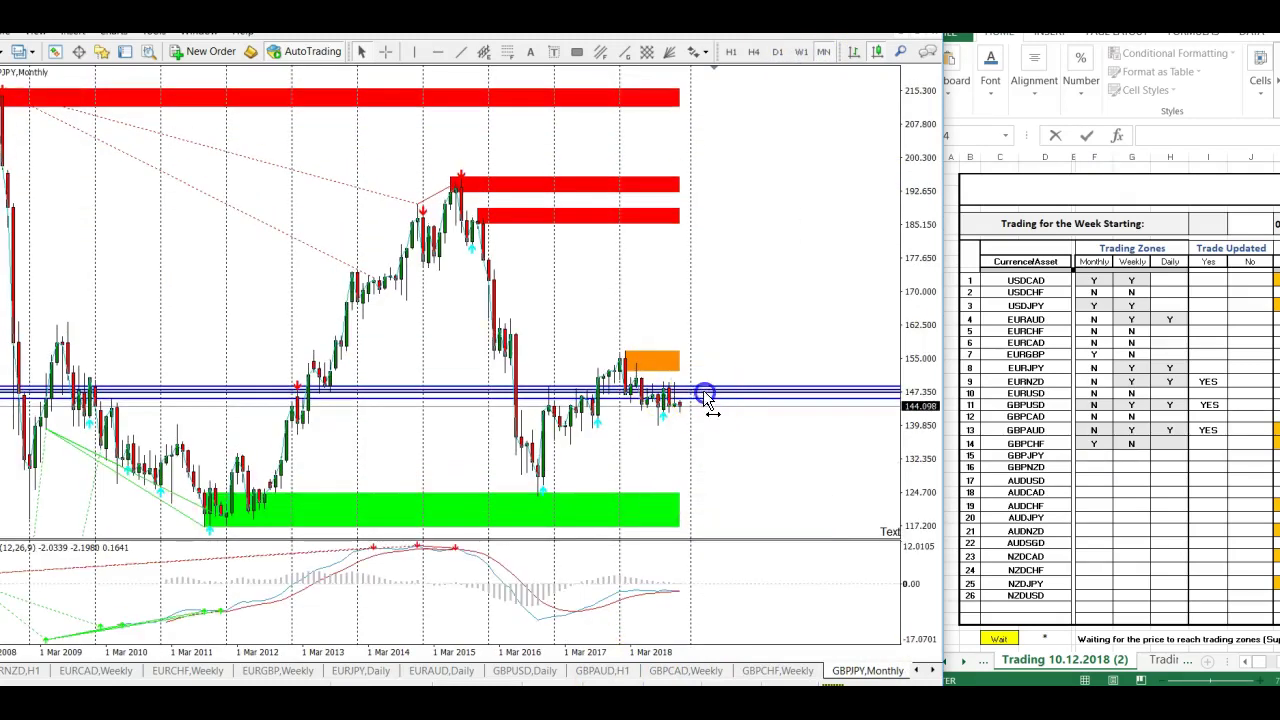
right_click(705, 398)
left_click(737, 447)
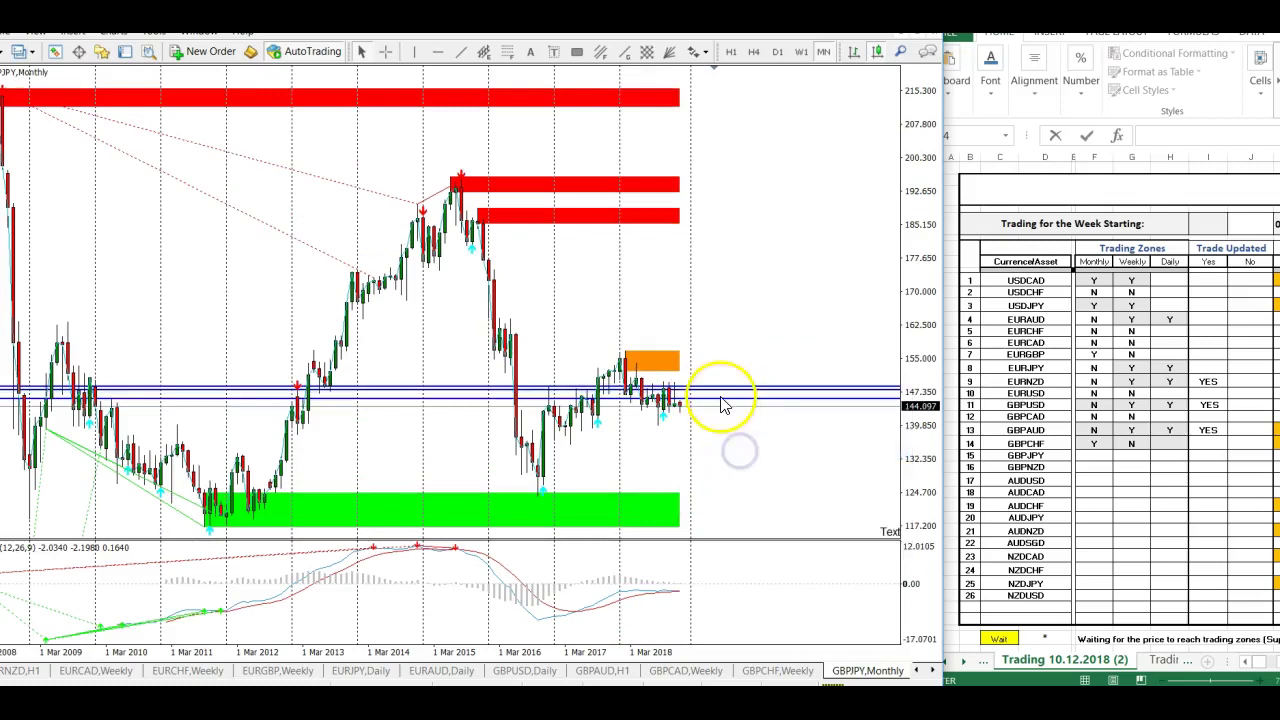
right_click(724, 404)
left_click(751, 449)
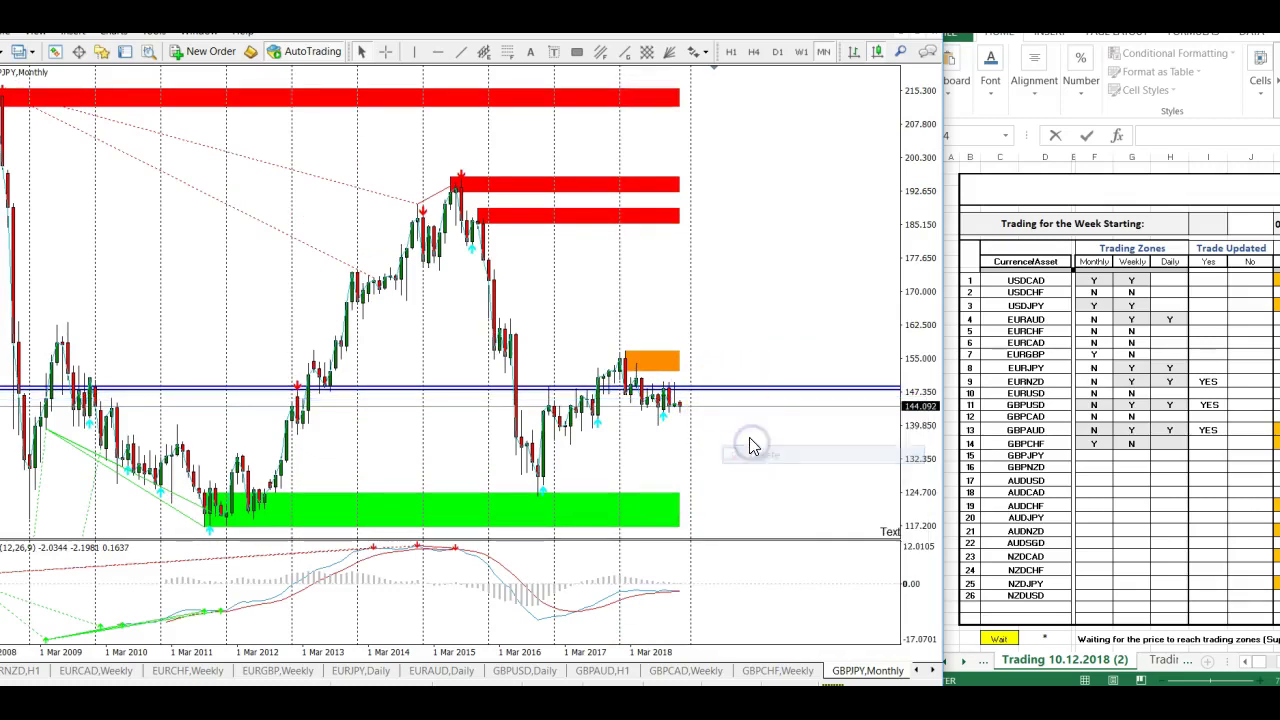
right_click(728, 390)
left_click(757, 437)
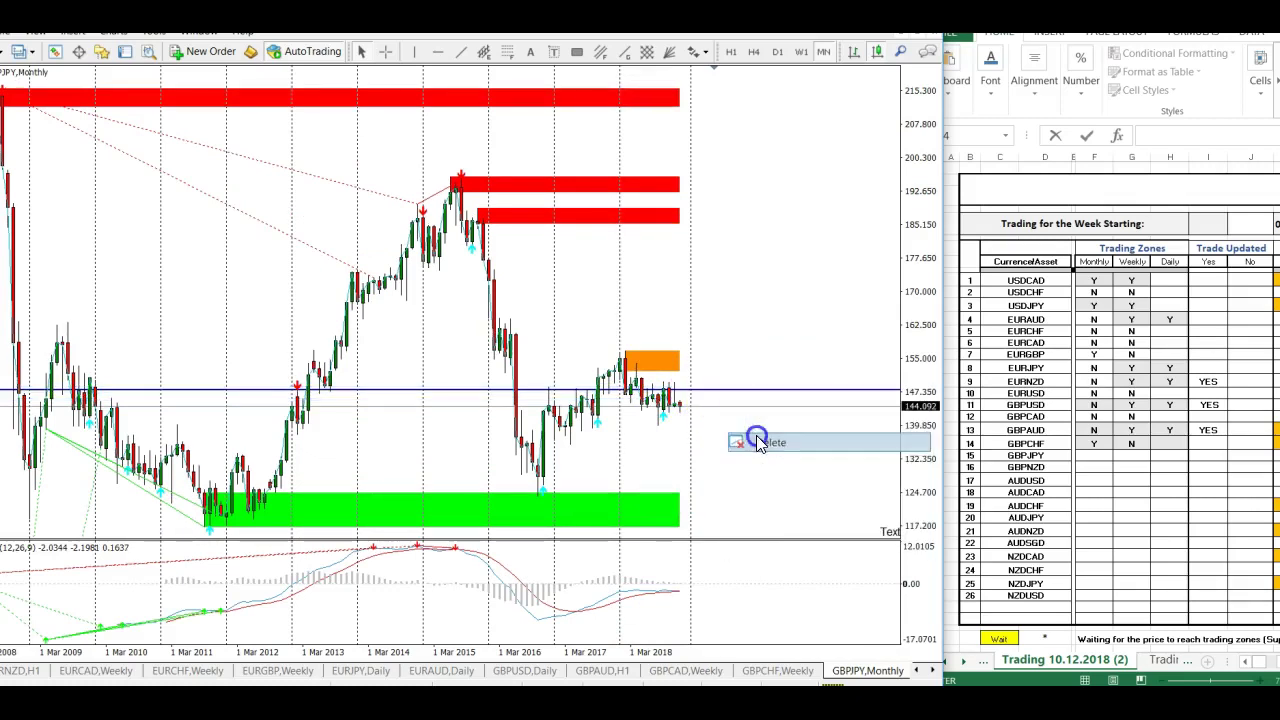
right_click(729, 390)
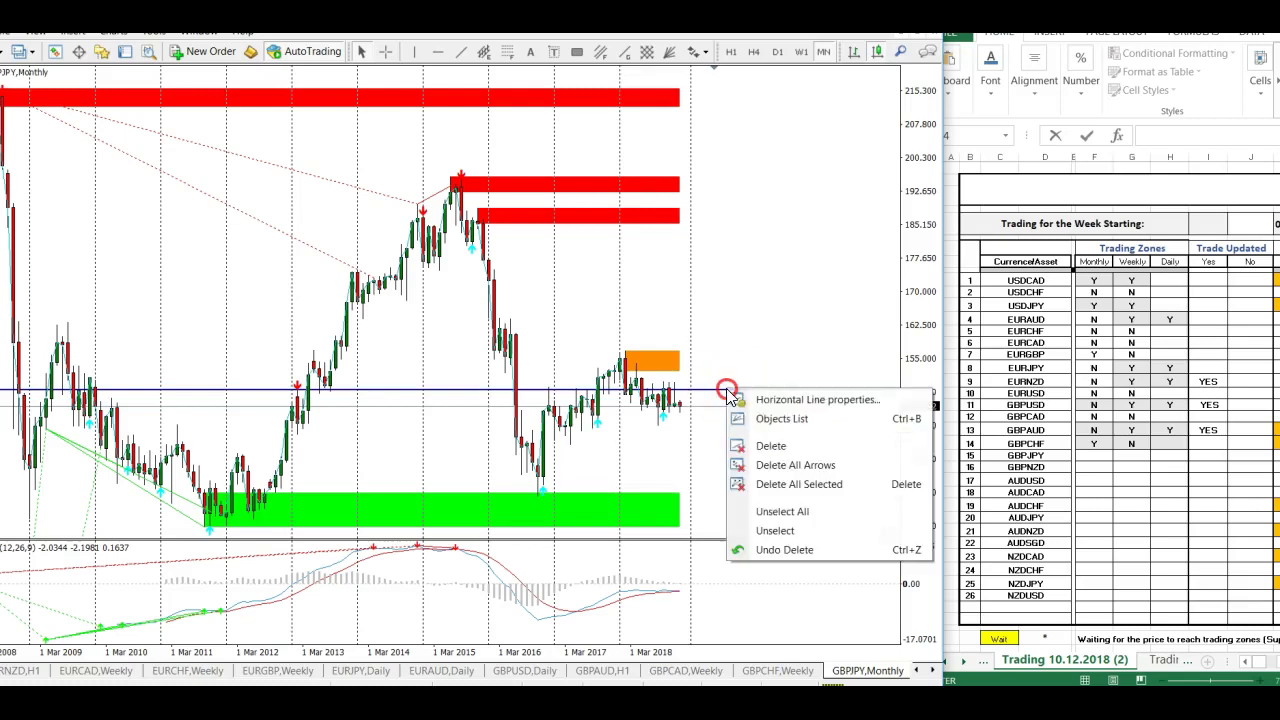
left_click(762, 443)
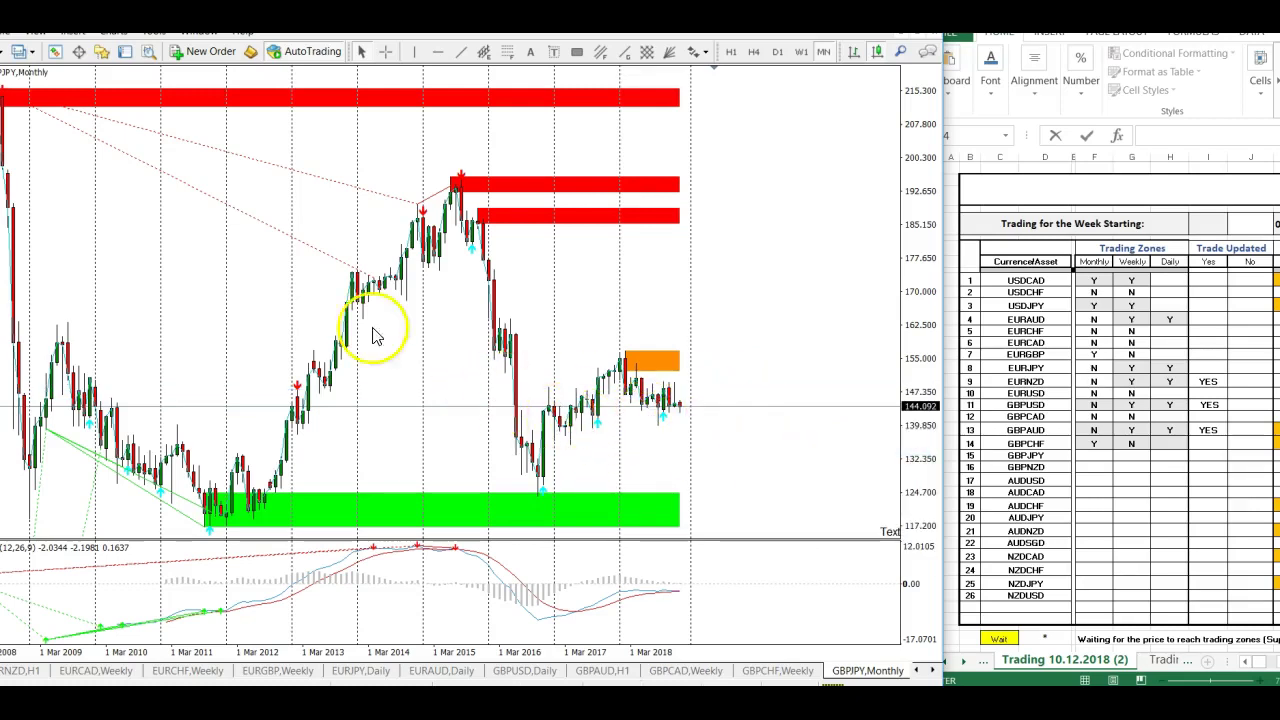
Enter N as GBPJPY's Monthly trading zone and, after checking the weekly timeframe, N as its Weekly zone.
left_click(1096, 459)
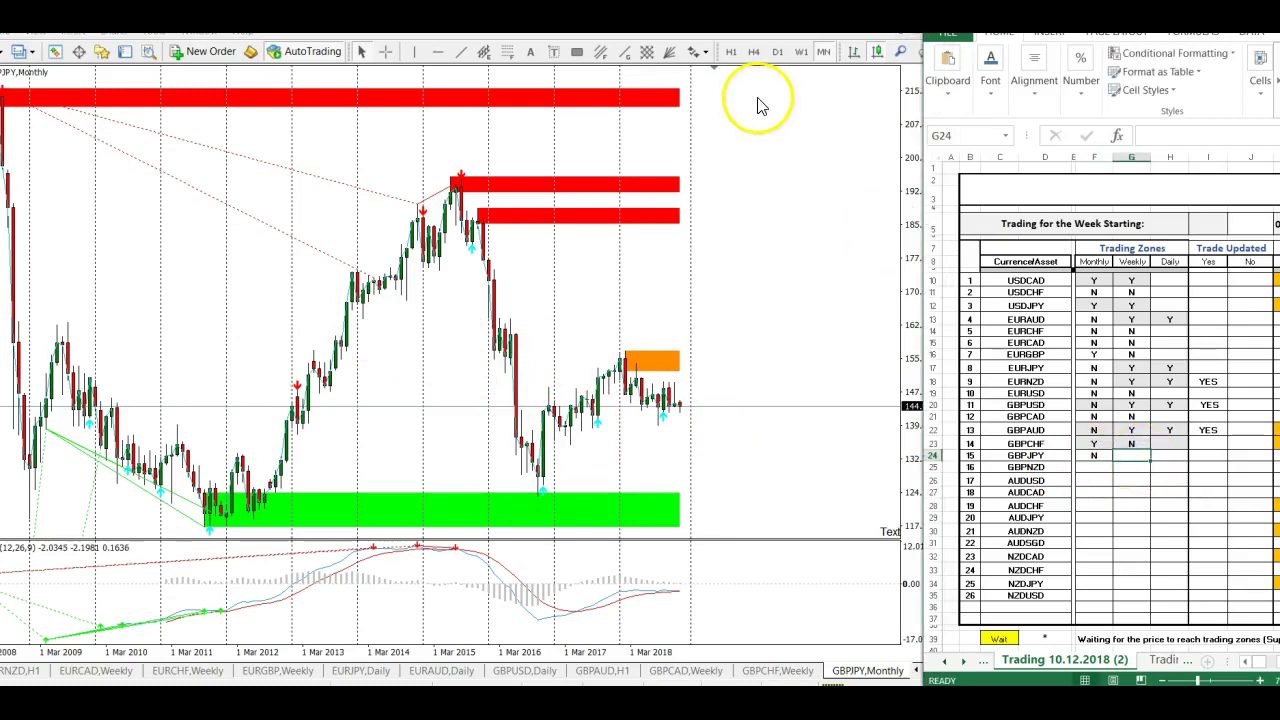
left_click(801, 53)
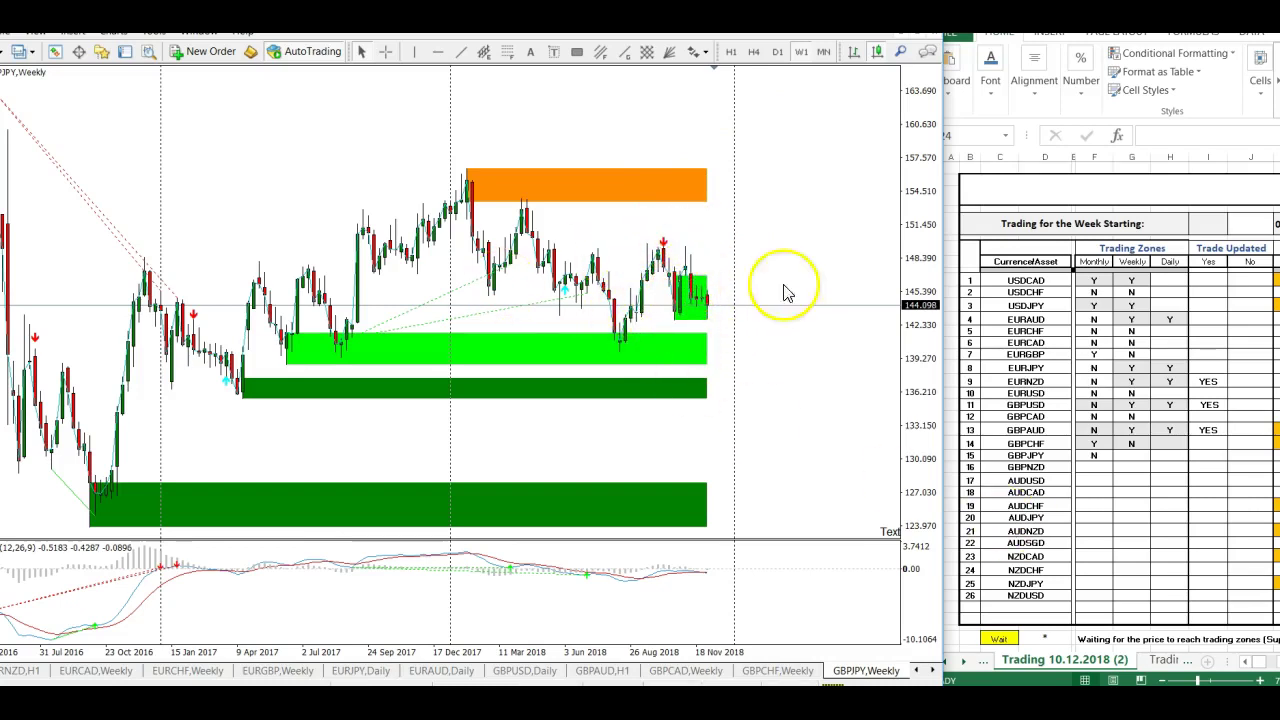
left_click(1137, 456)
type("N")
left_click(1090, 467)
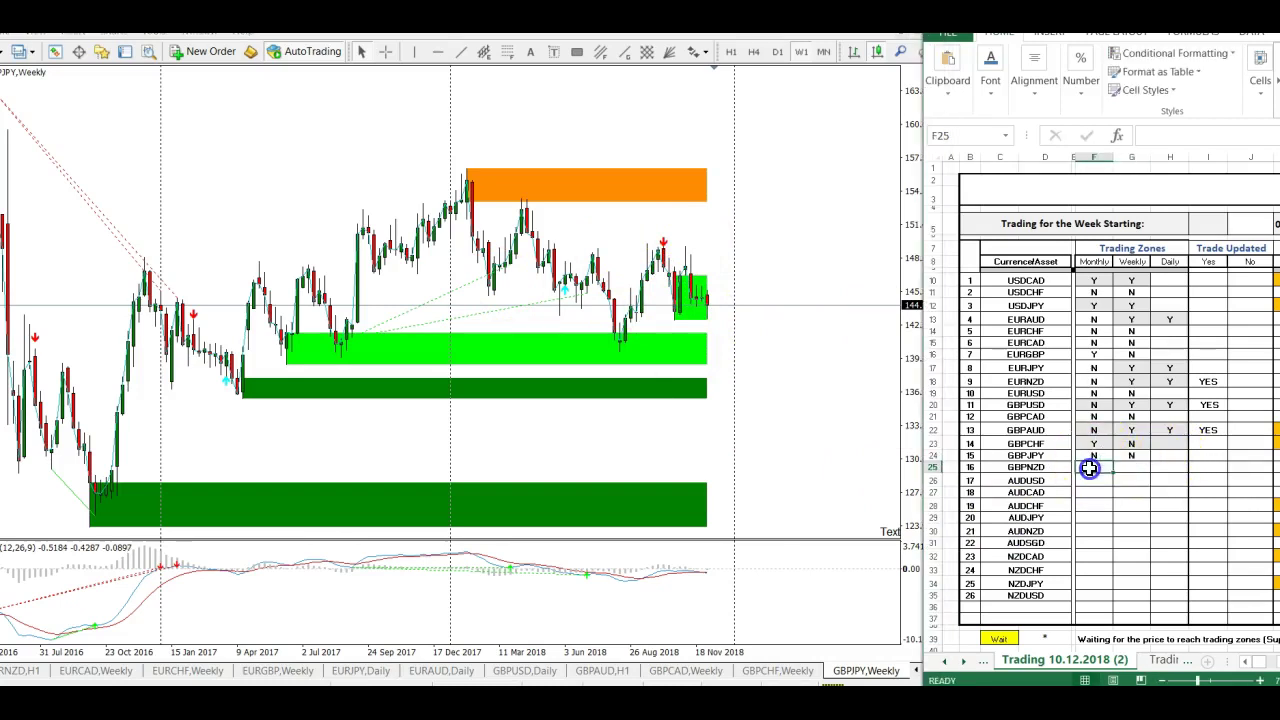
Look through the open chart list in both directions for a GBPNZD chart.
left_click(930, 664)
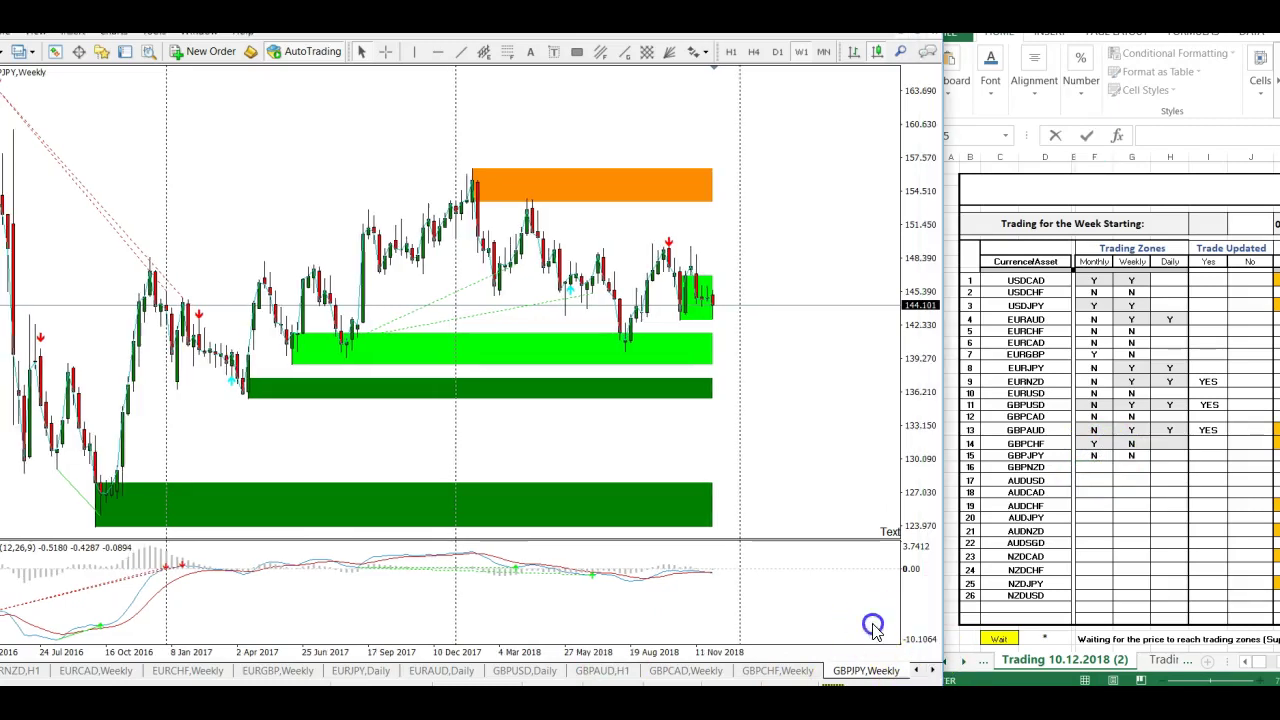
left_click(930, 670)
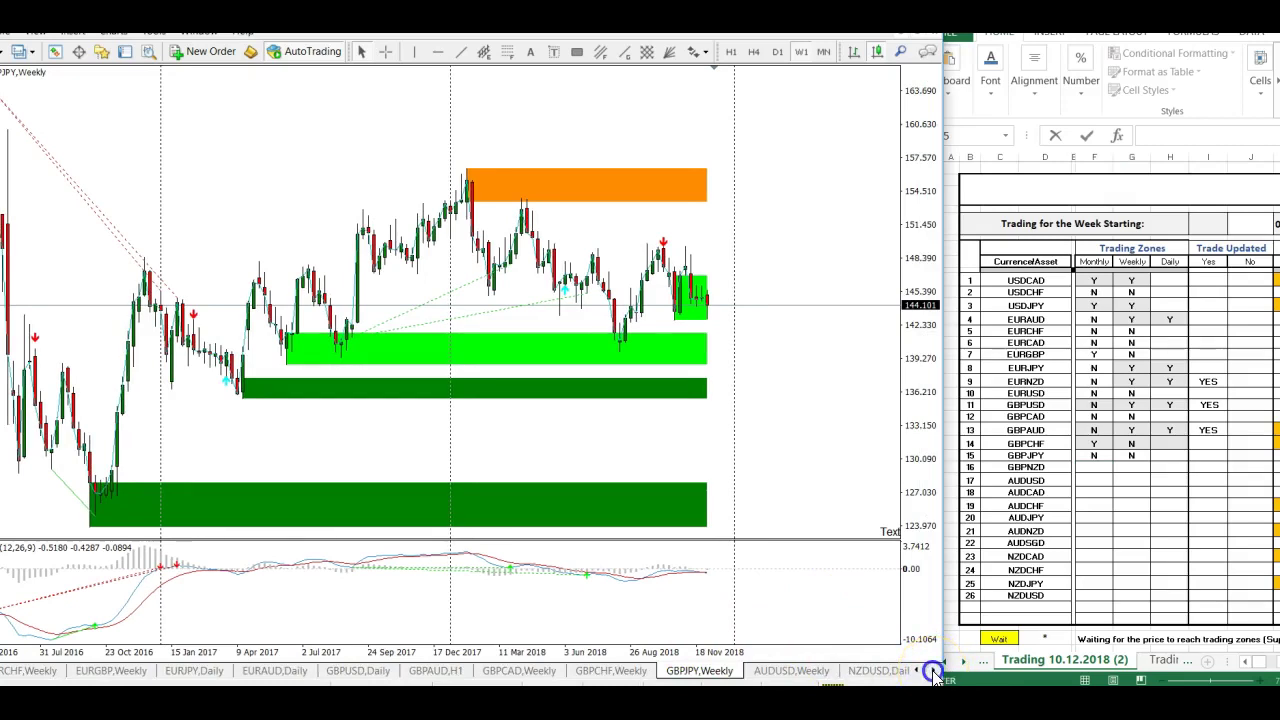
left_click(932, 671)
left_click(932, 671)
left_click(932, 671)
left_click(932, 671)
left_click(932, 671)
left_click(932, 671)
left_click(932, 671)
left_click(932, 671)
left_click(932, 671)
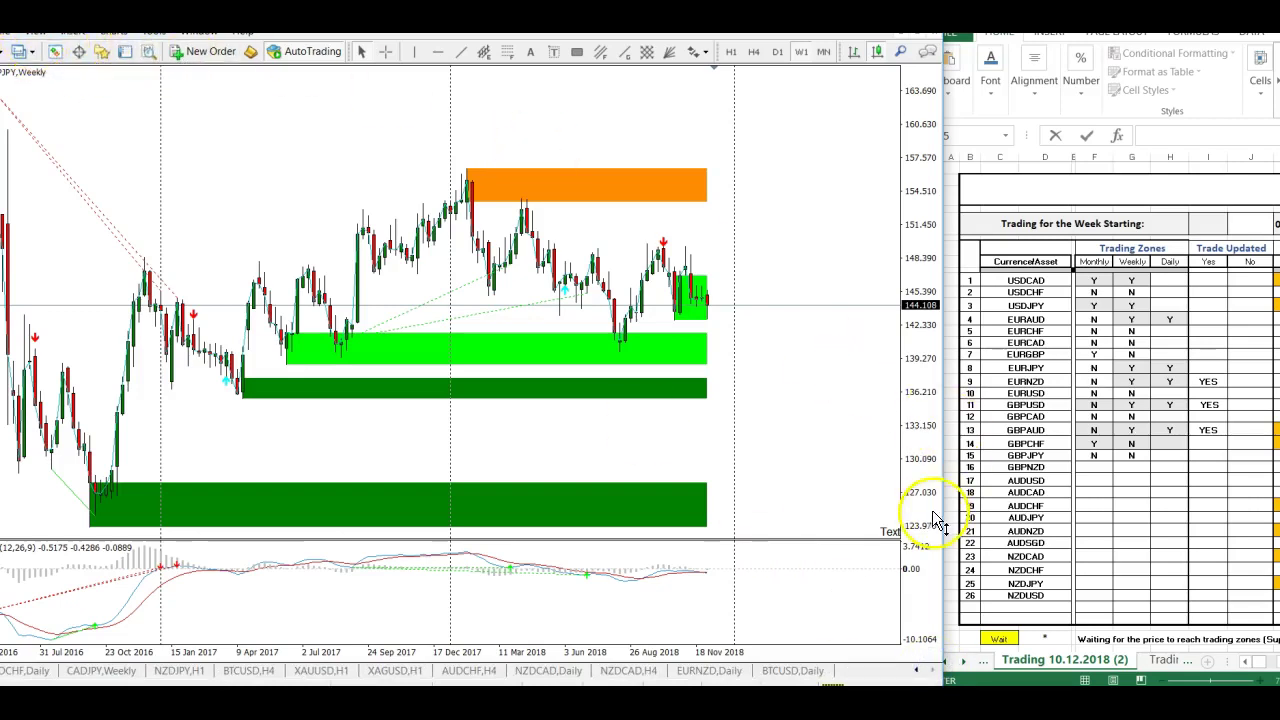
left_click(917, 673)
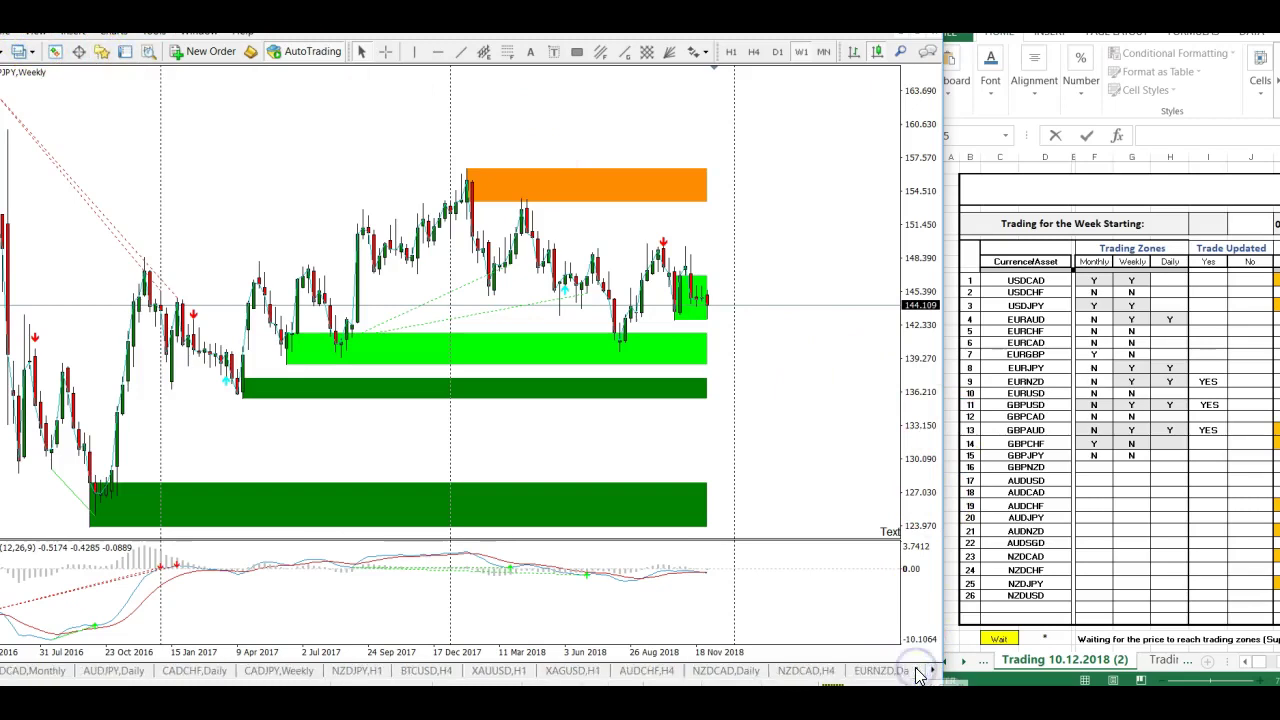
left_click(917, 673)
left_click(917, 673)
left_click(917, 673)
left_click(917, 673)
left_click(917, 670)
left_click(917, 670)
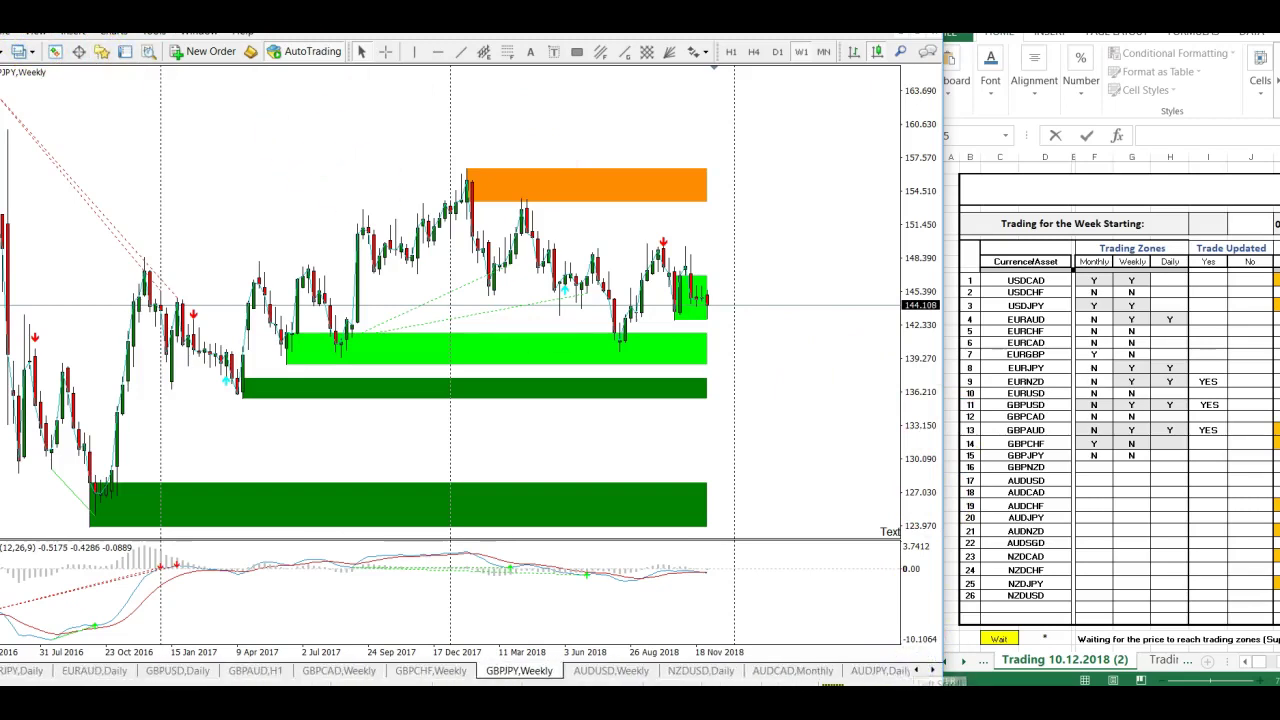
Open a new GBPNZD chart from the Forex Minors symbols.
left_click_drag(400, 20, 447, 20)
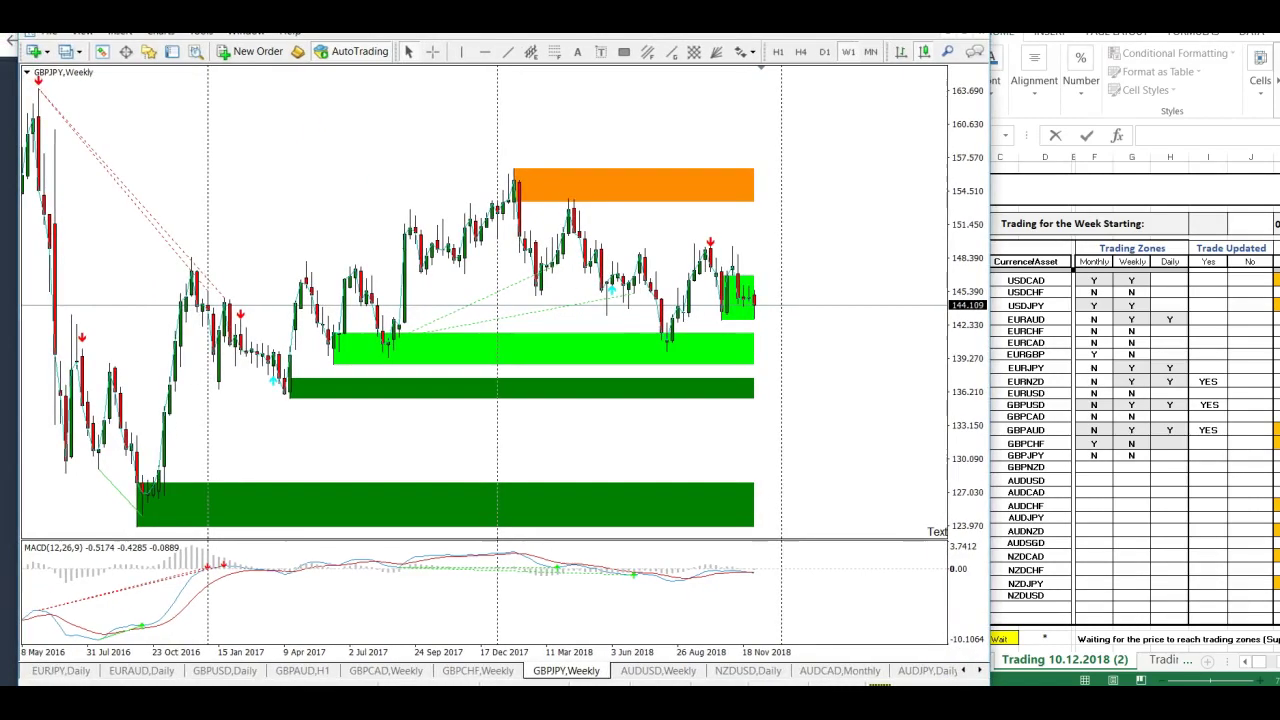
left_click(36, 52)
mouse_move(100, 217)
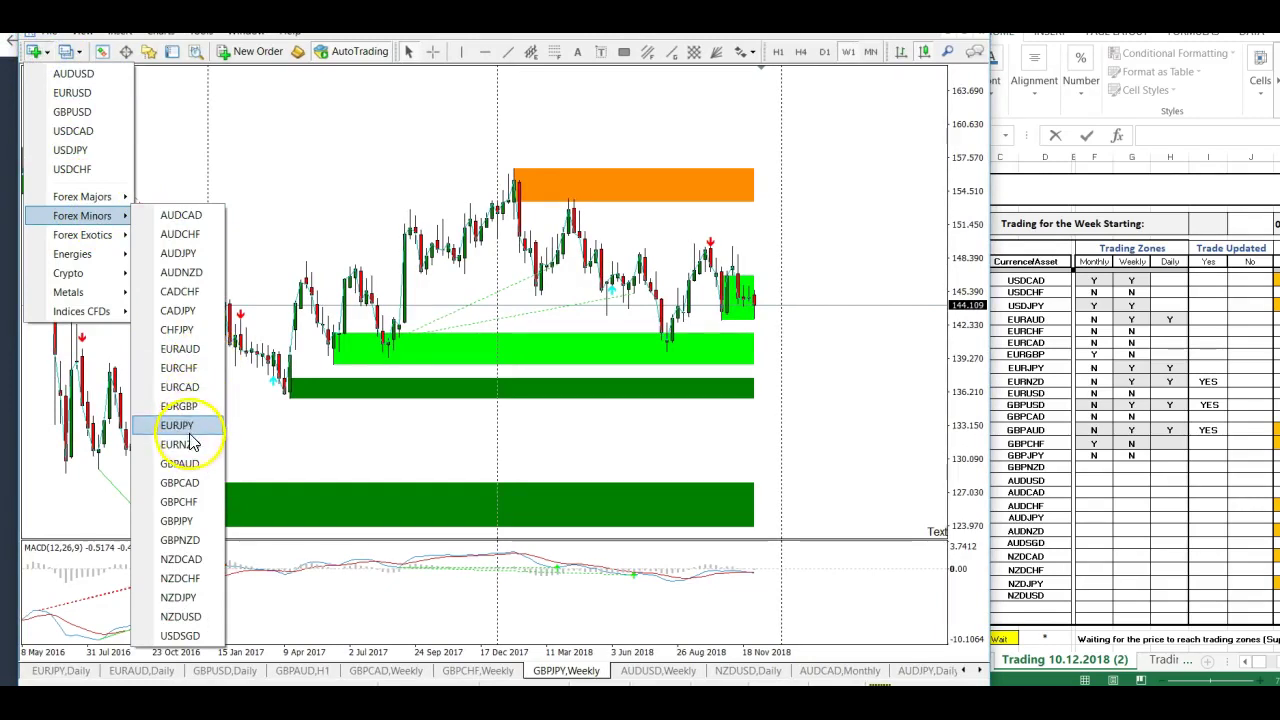
left_click(182, 539)
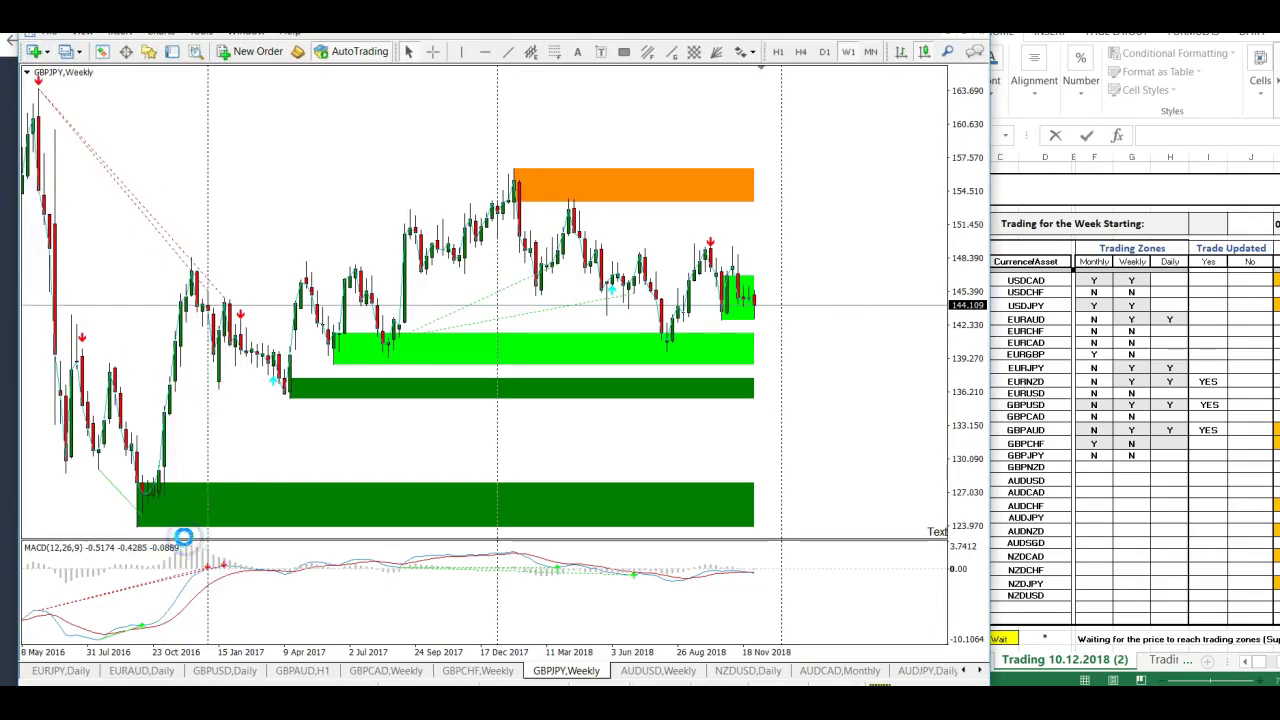
Apply the MacBotSystemFinal template to the GBPNZD chart and dismiss its alert.
right_click(362, 343)
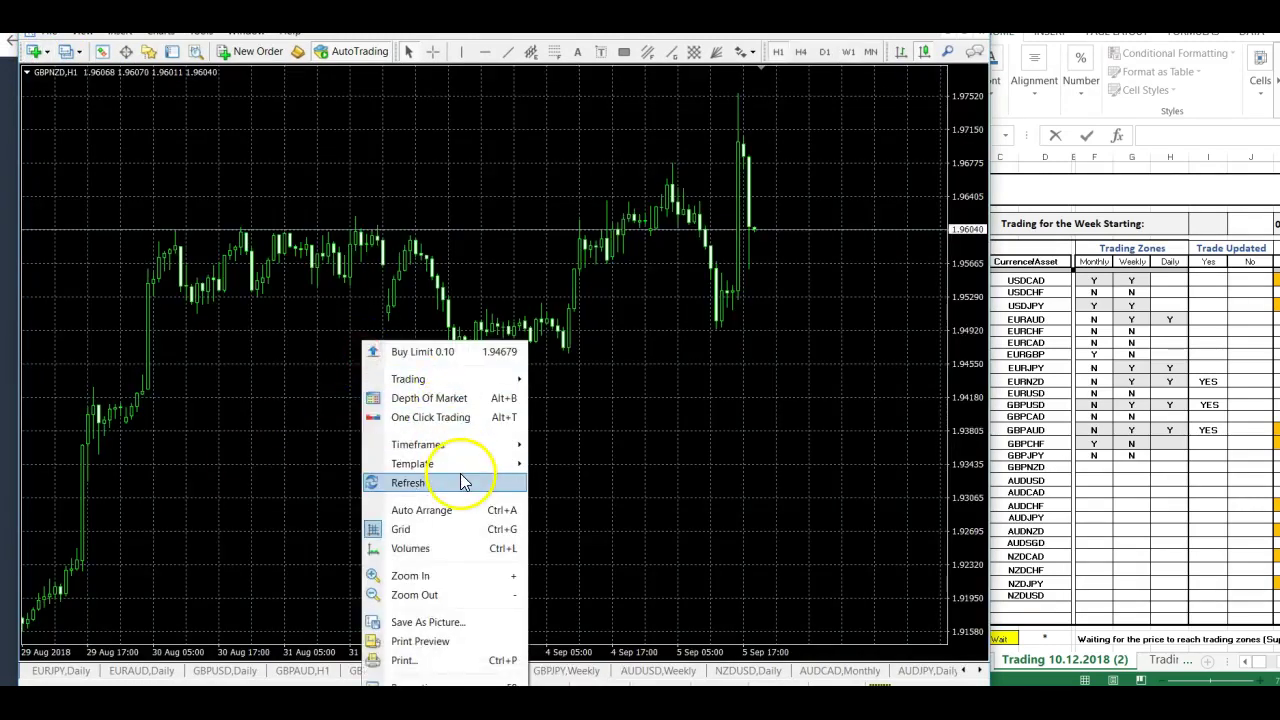
mouse_move(462, 466)
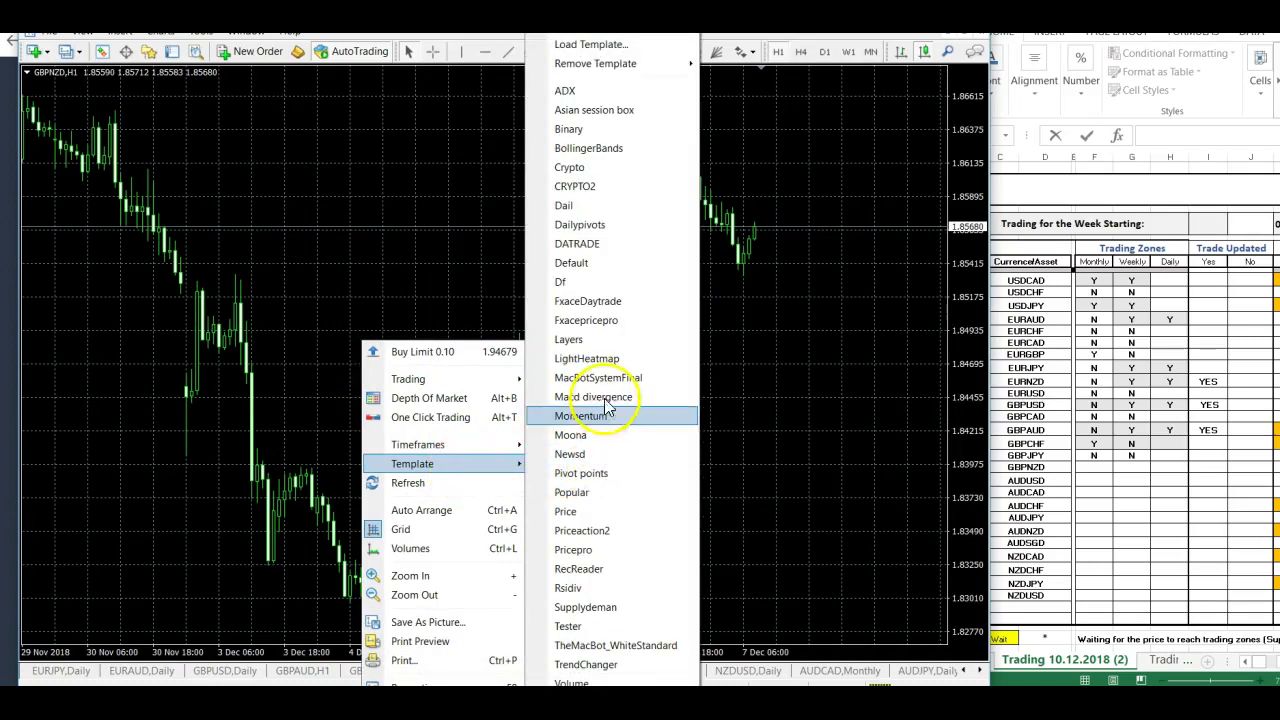
left_click(599, 377)
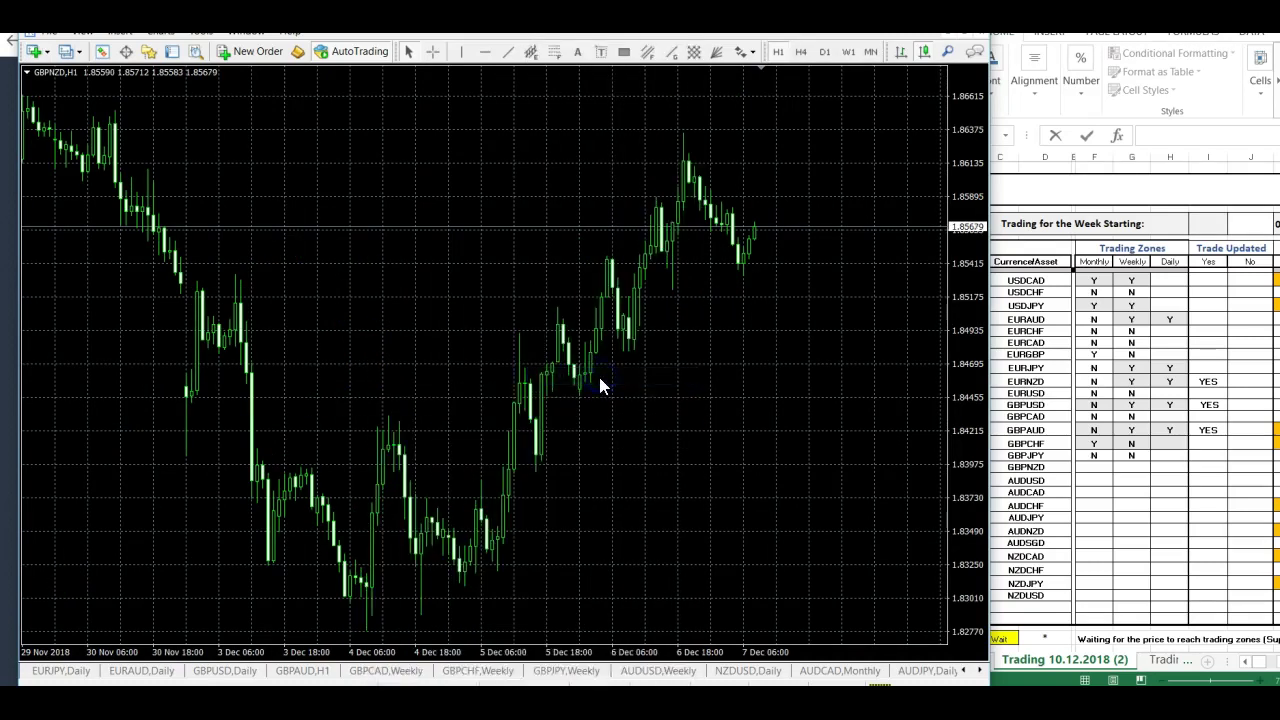
left_click(312, 375)
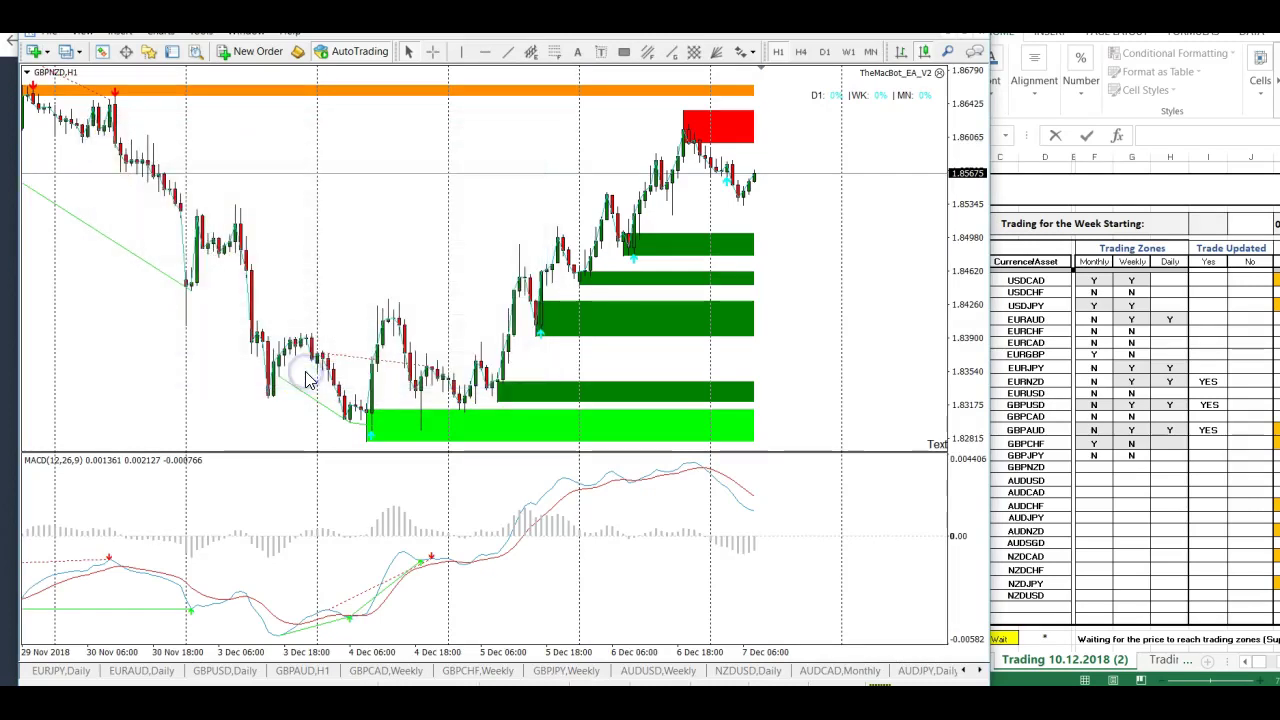
Cycle the GBPNZD chart through the monthly, weekly and daily timeframes, finish on monthly and dismiss the alerts.
left_click(866, 52)
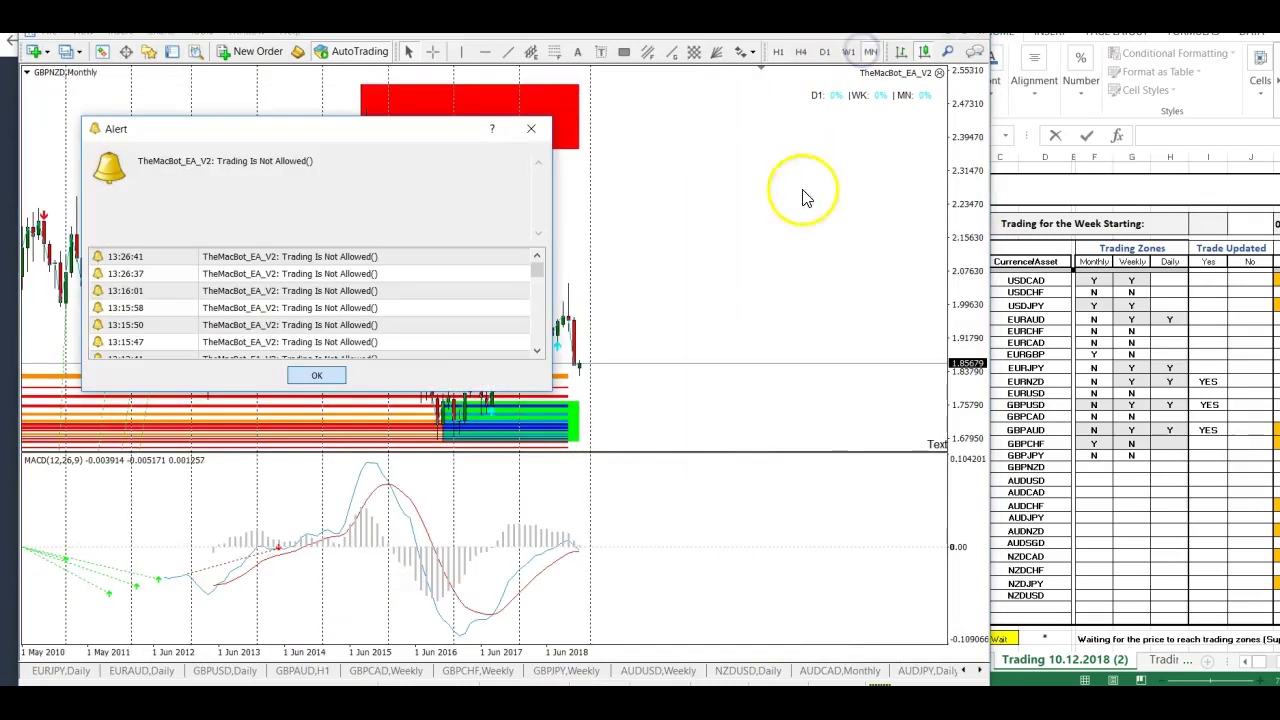
left_click(335, 377)
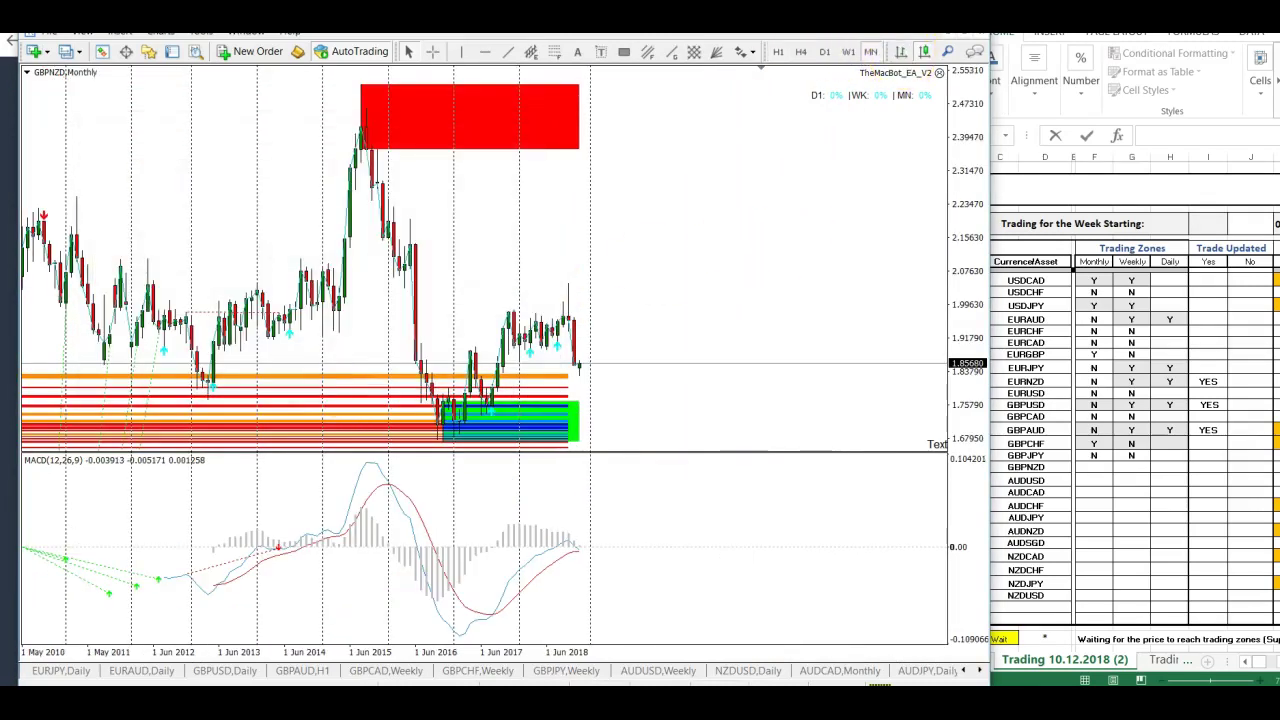
left_click(852, 52)
left_click(866, 52)
left_click(846, 52)
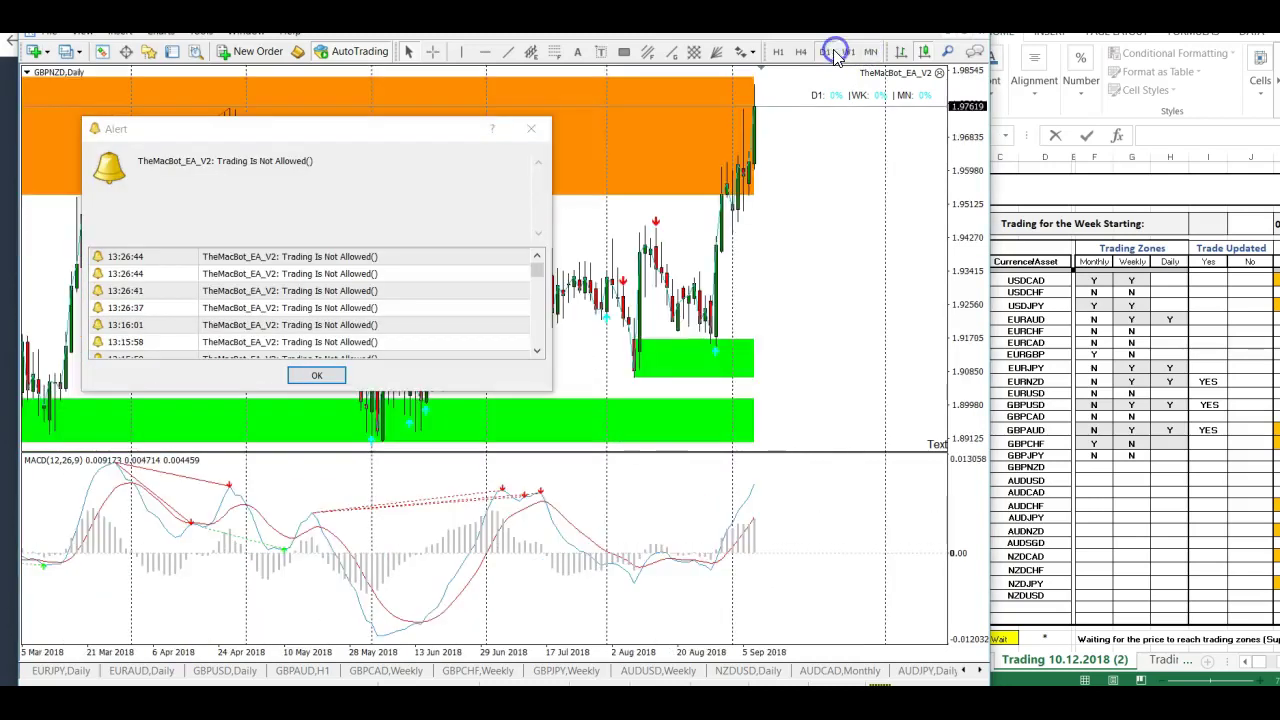
left_click(822, 53)
left_click(848, 53)
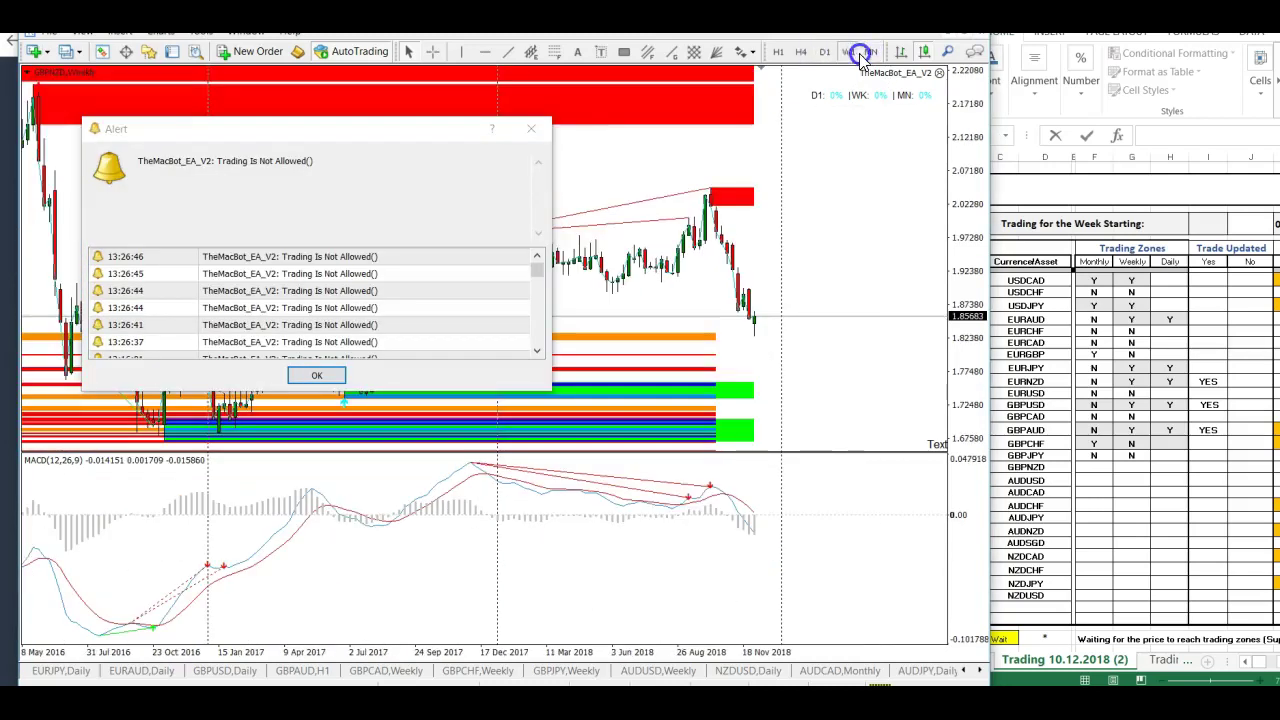
left_click(866, 53)
left_click(834, 53)
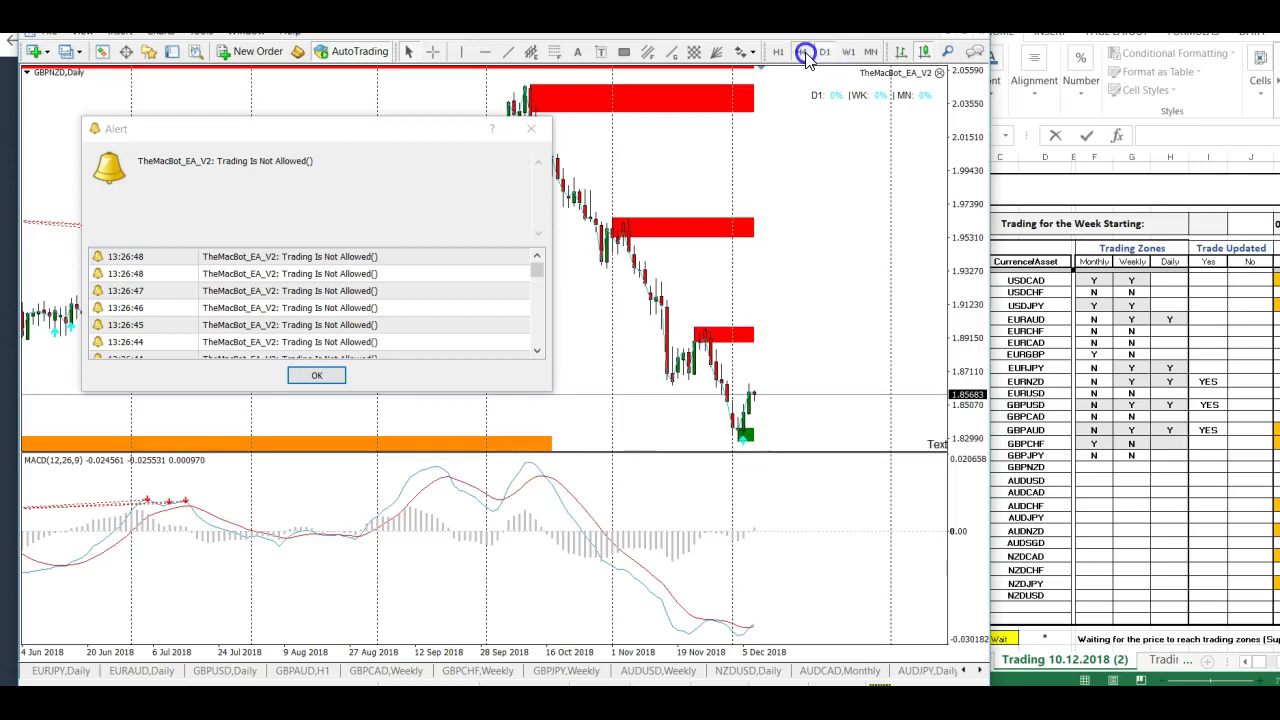
left_click(834, 53)
left_click(848, 53)
left_click(866, 53)
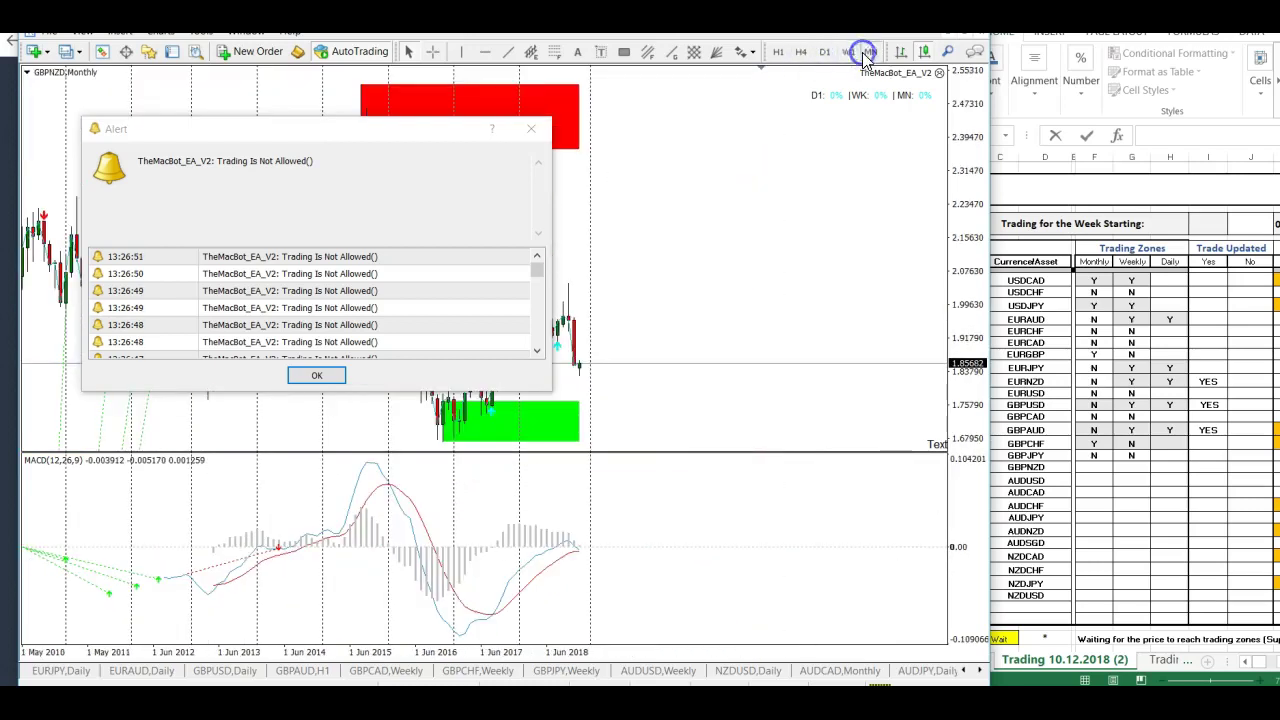
left_click(300, 386)
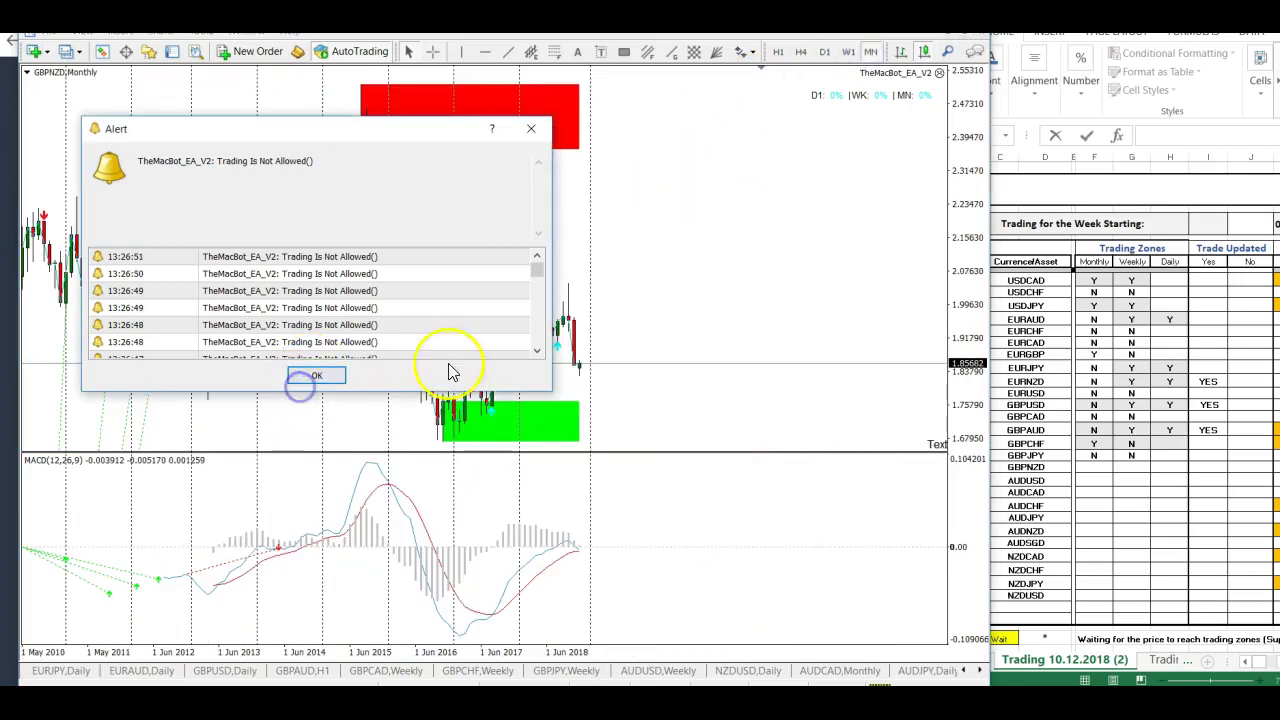
left_click(322, 375)
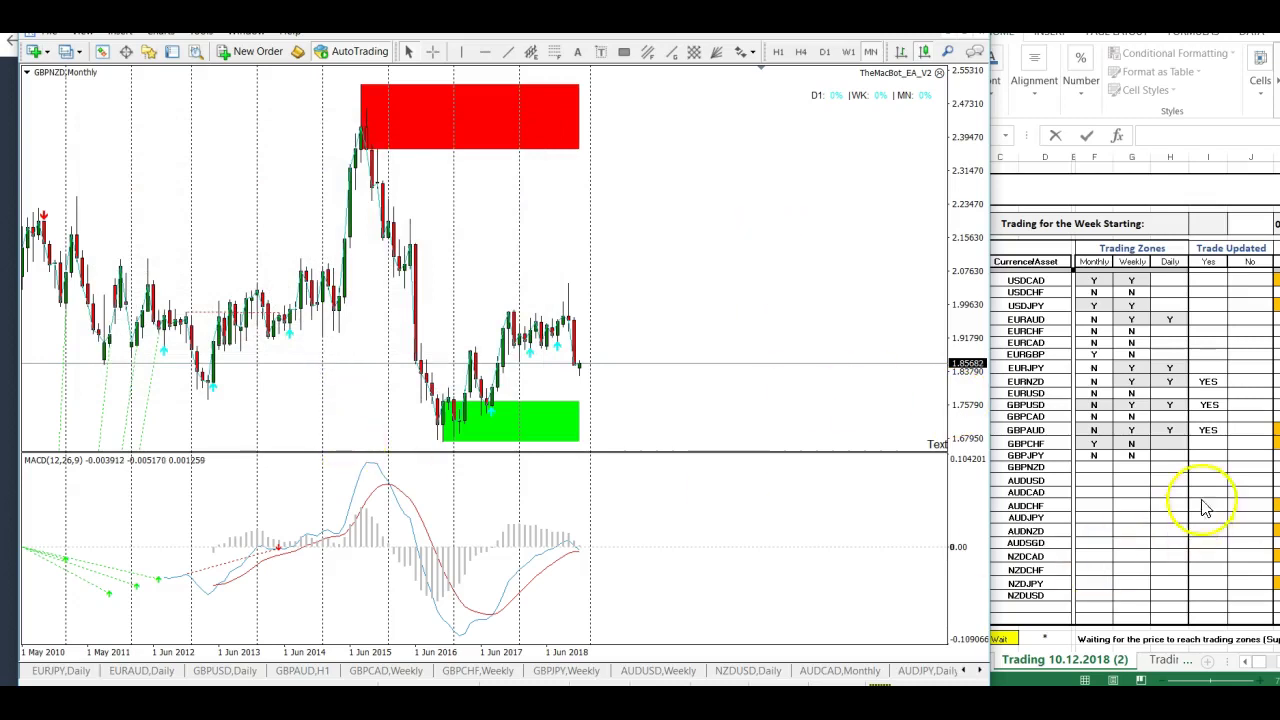
Enter N as GBPNZD's Monthly trading zone and, after checking the weekly timeframe, N as its Weekly zone.
left_click(1101, 471)
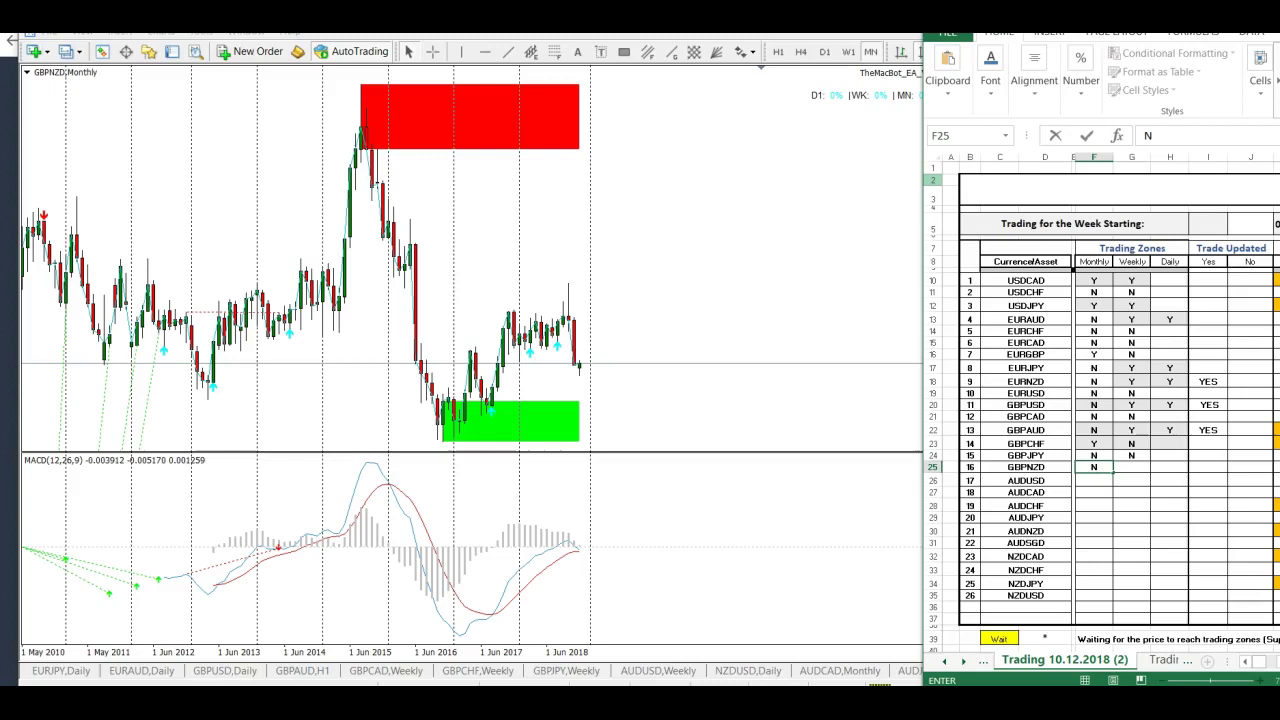
left_click(846, 51)
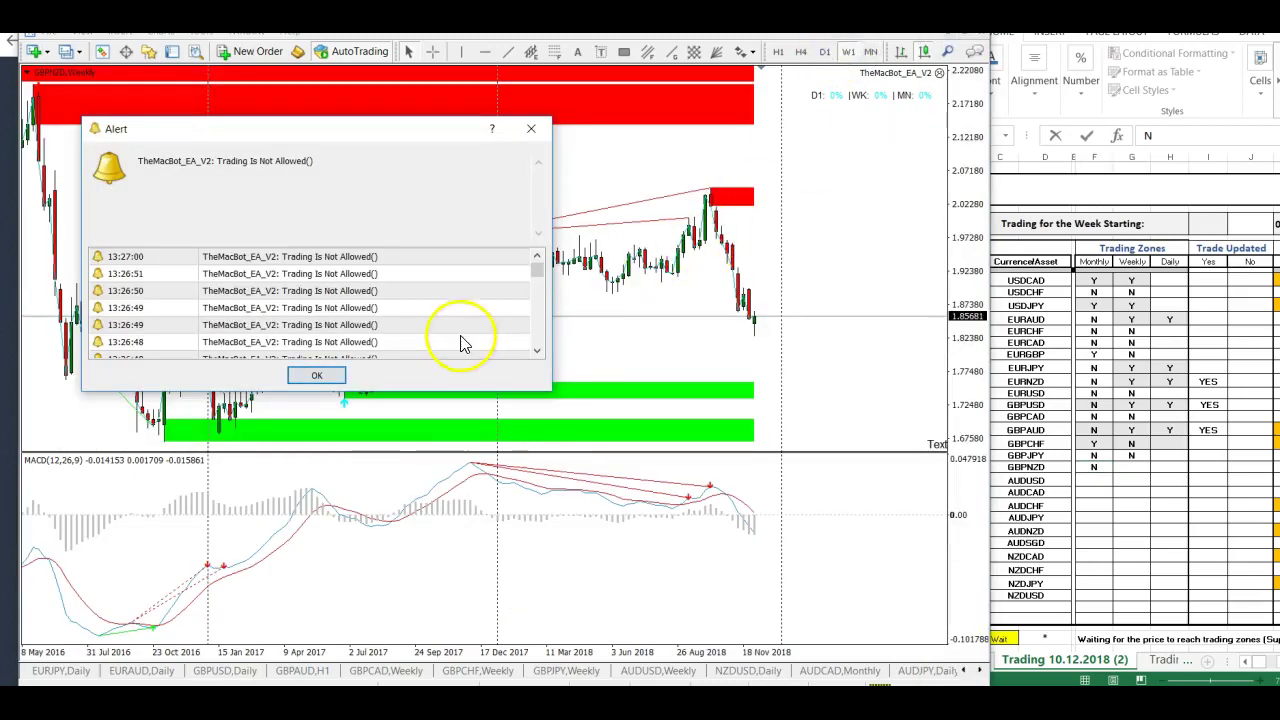
left_click(330, 378)
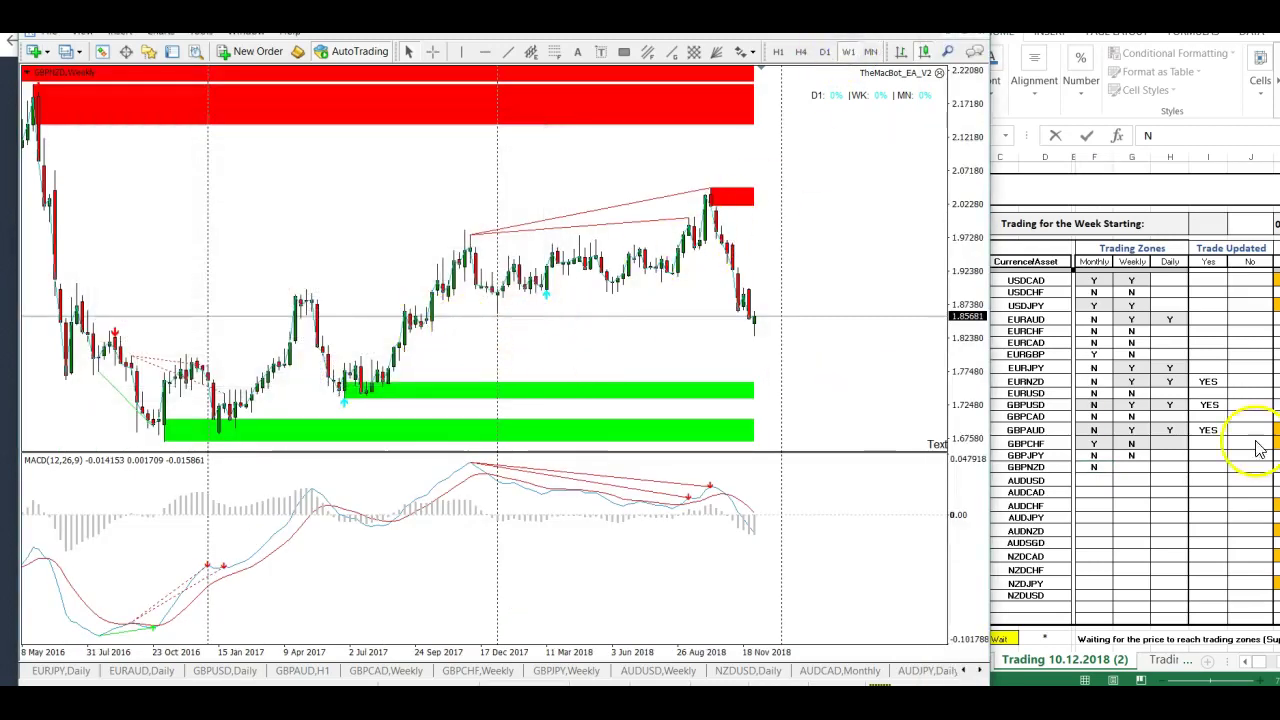
left_click(1137, 467)
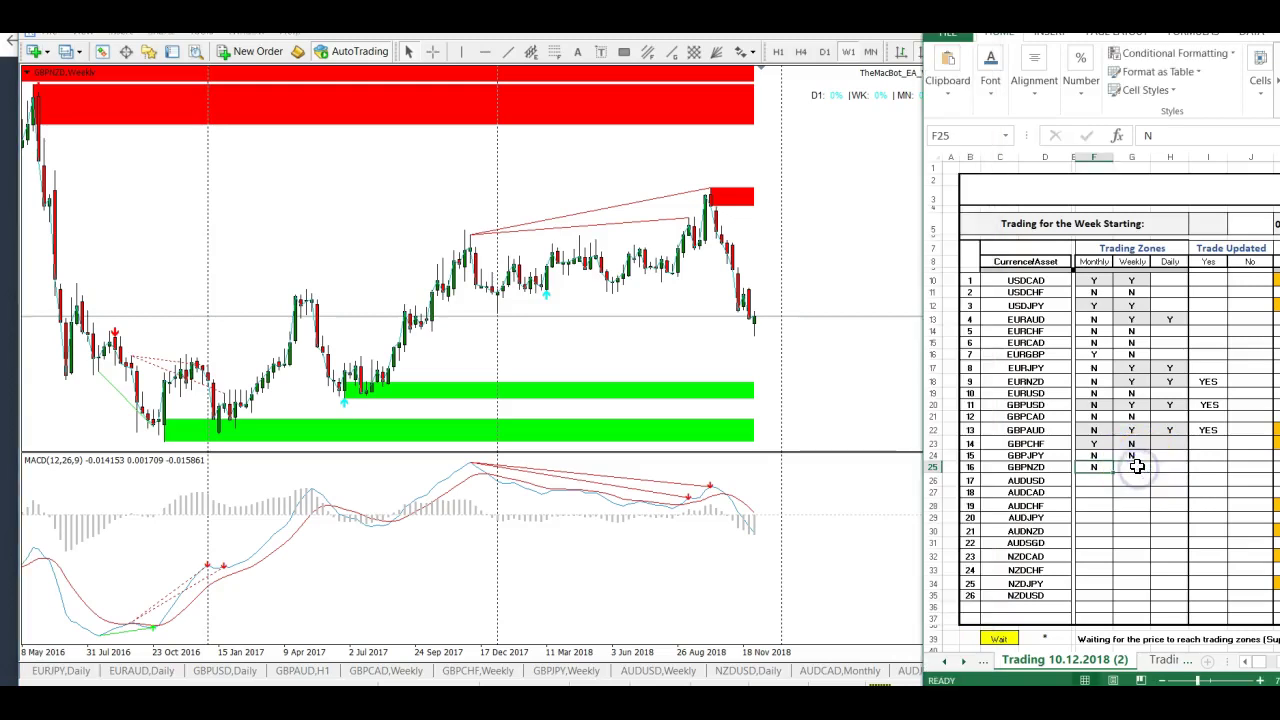
type("N")
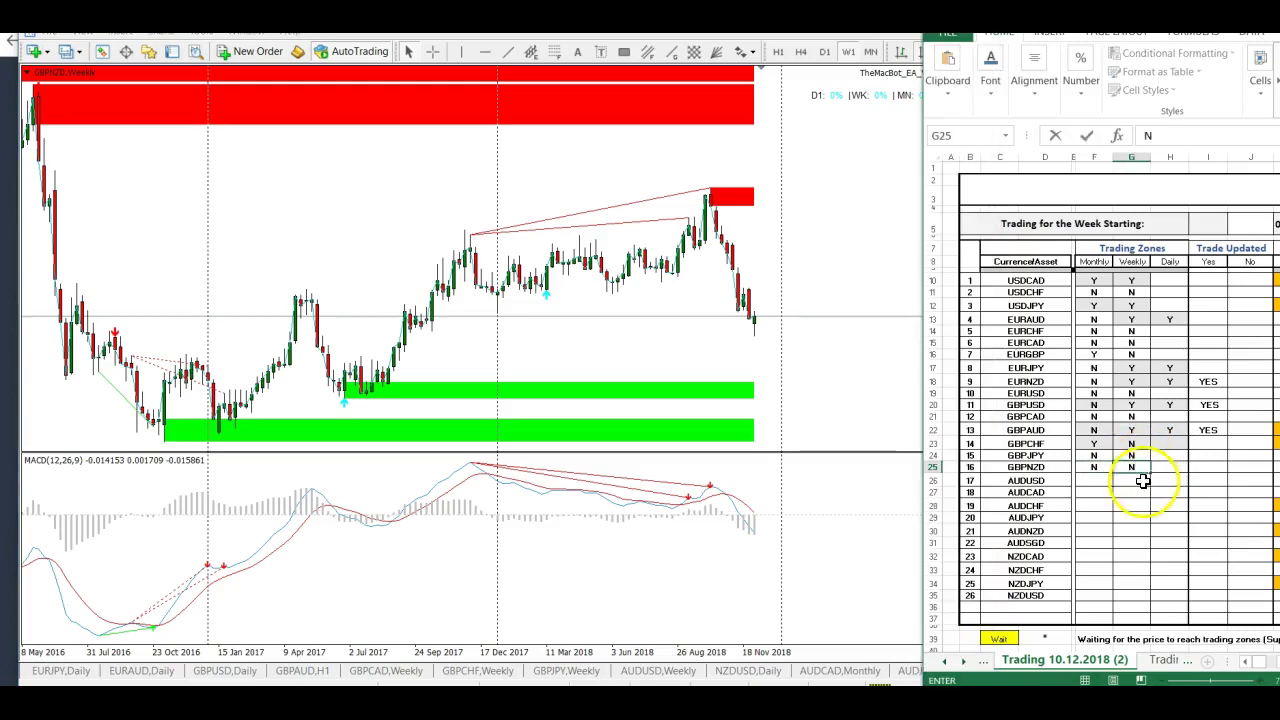
Show the AUDUSD weekly chart and delete the blue horizontal line above the dark green zone.
left_click(826, 543)
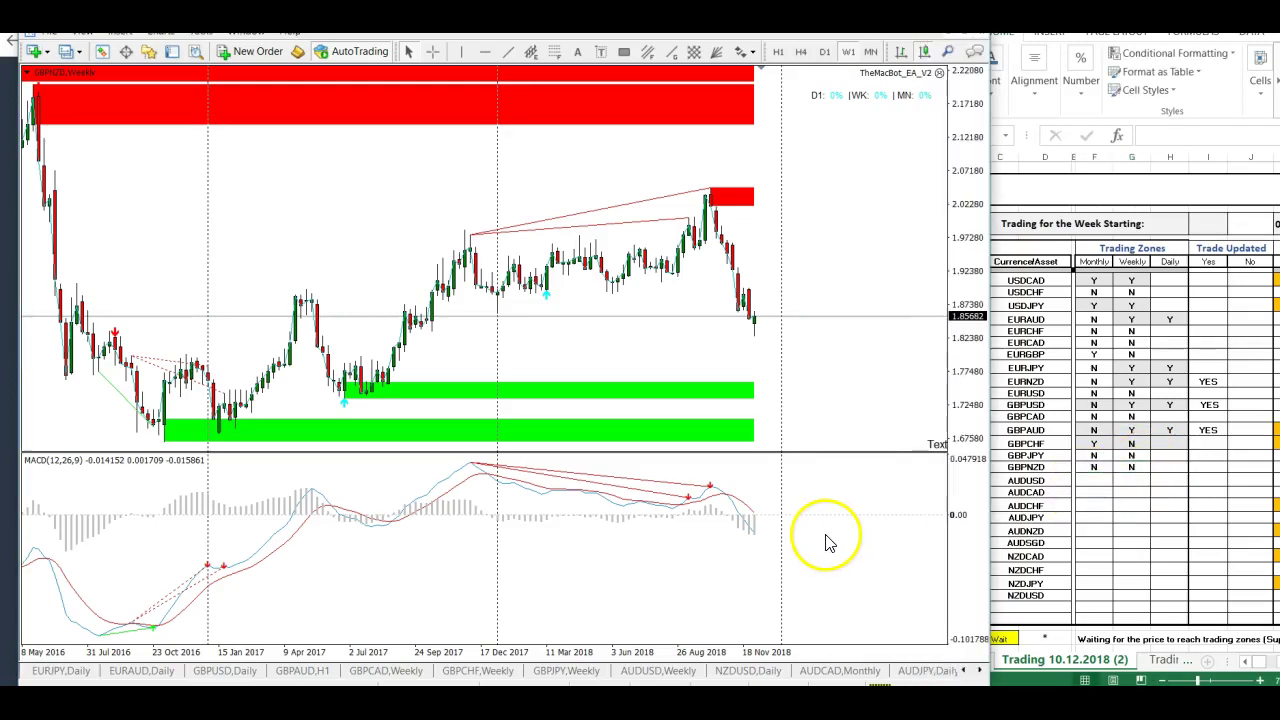
left_click(678, 672)
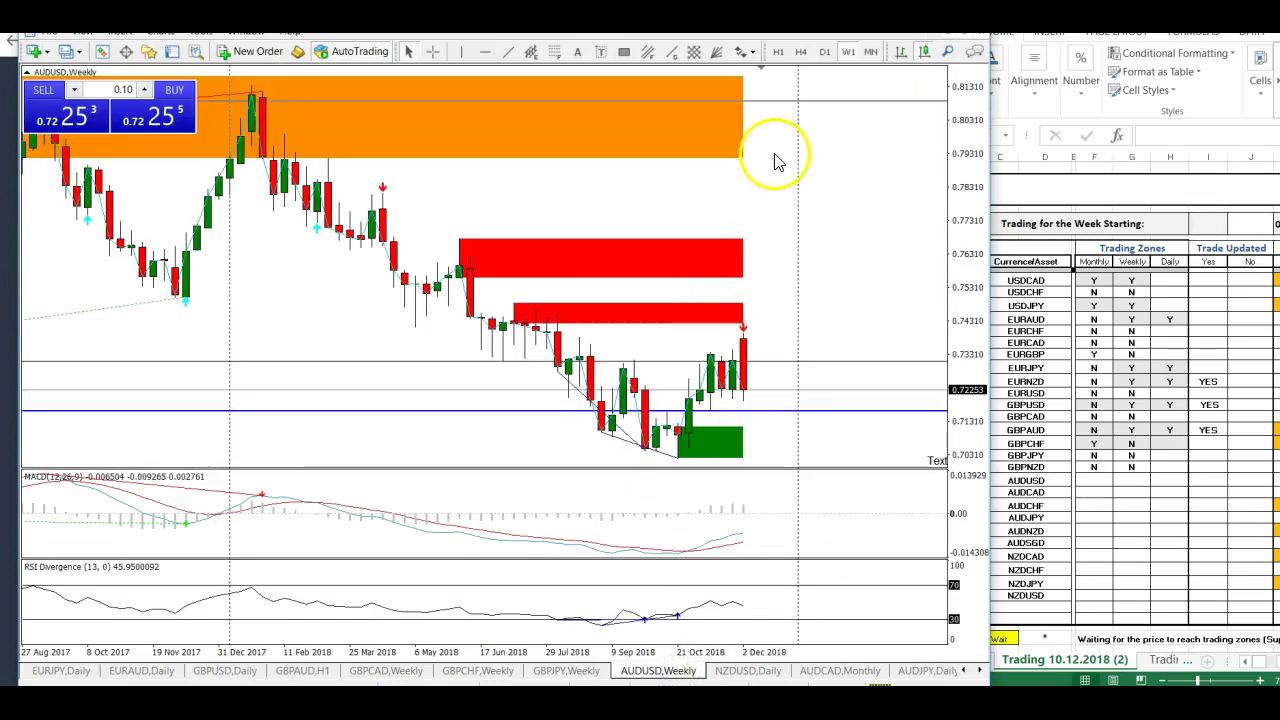
right_click(795, 420)
left_click(811, 466)
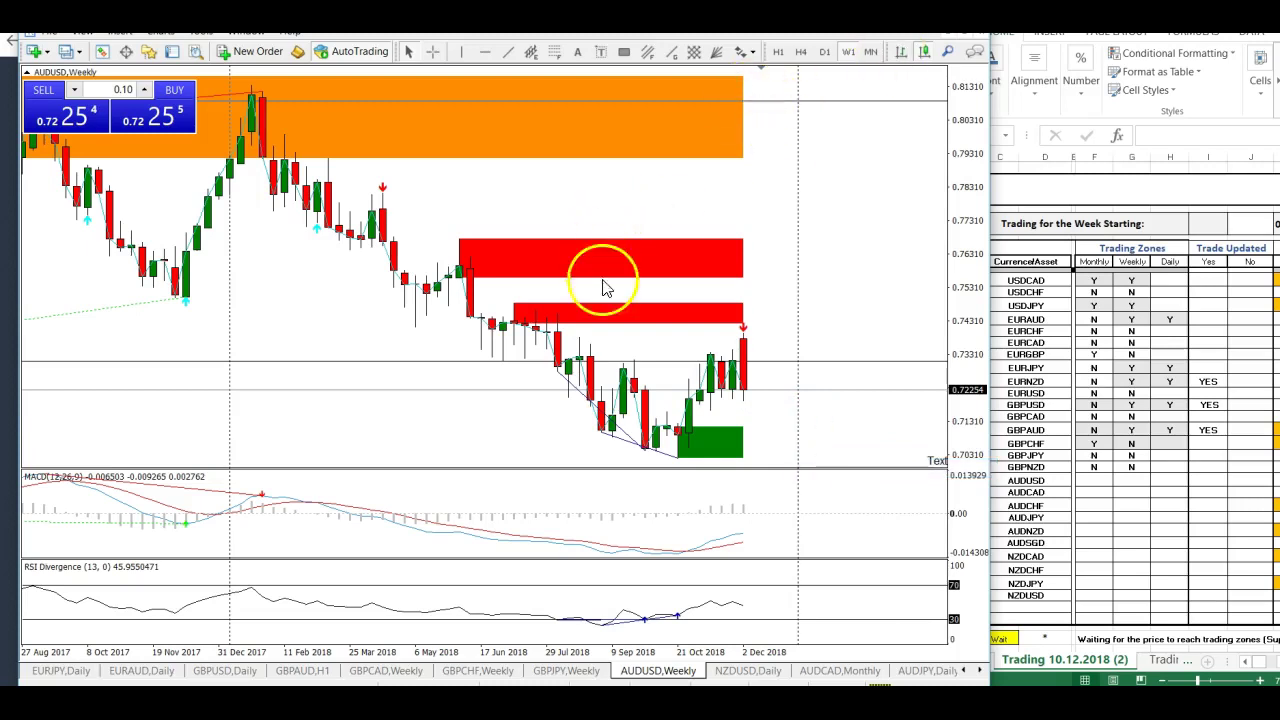
Check AUDUSD on the monthly and weekly timeframes, entering N as its Monthly trading zone and Y as its Weekly zone.
left_click(869, 52)
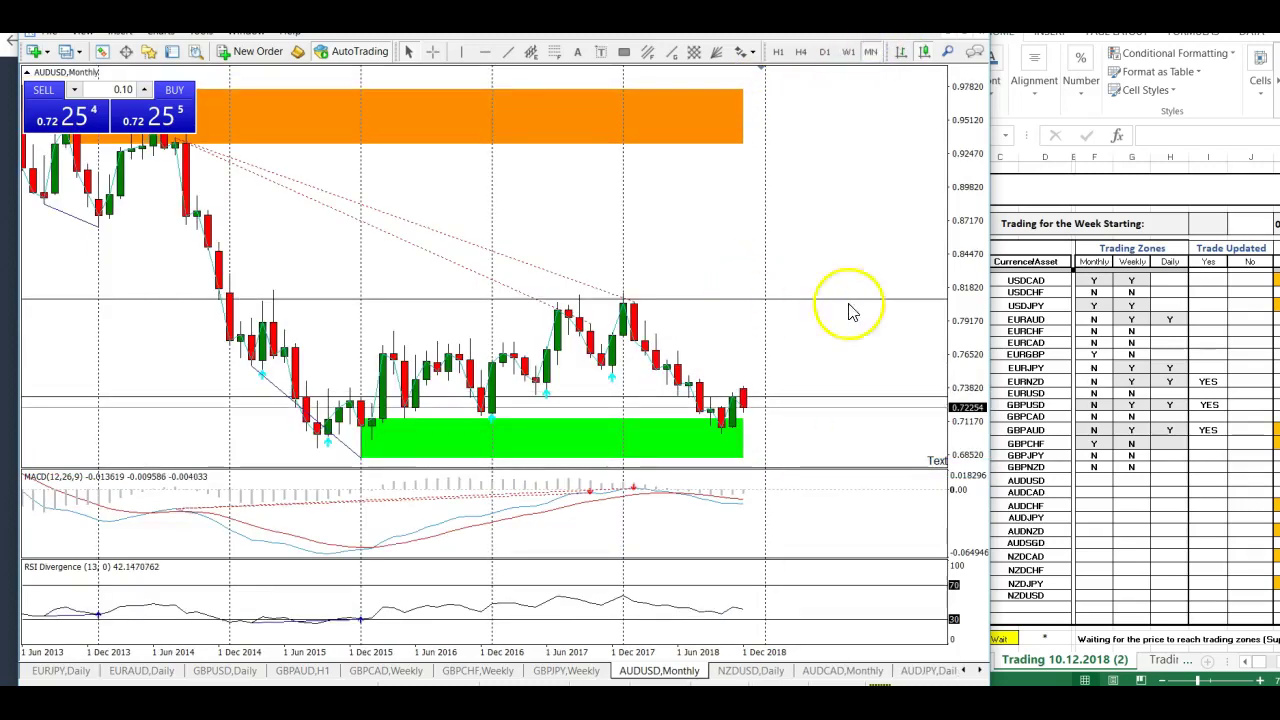
left_click(1093, 481)
type("N")
left_click(1132, 484)
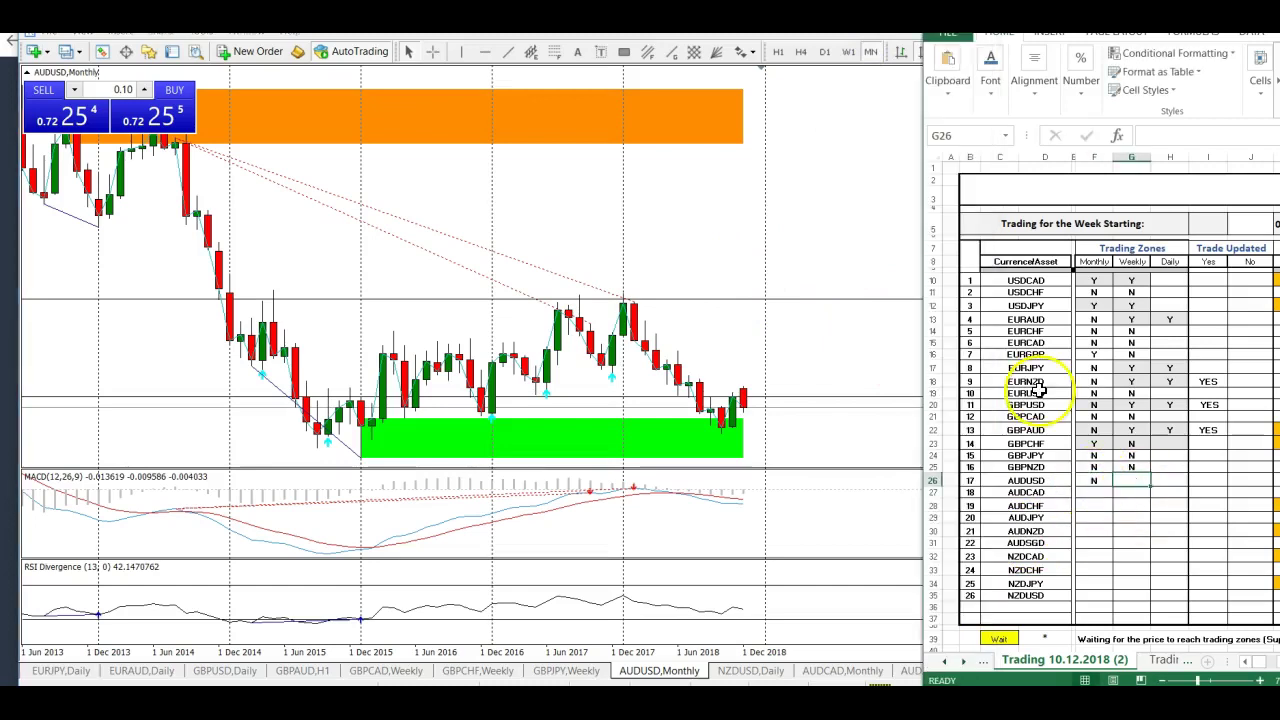
left_click(845, 55)
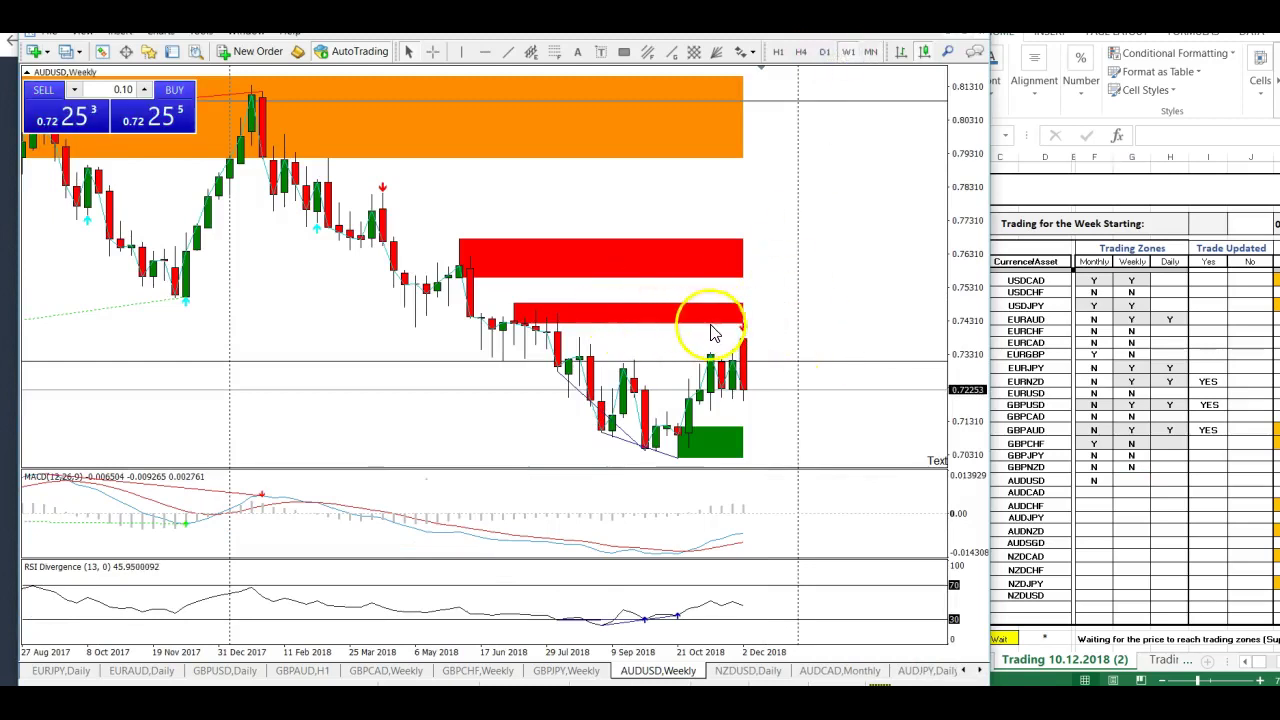
left_click(1131, 481)
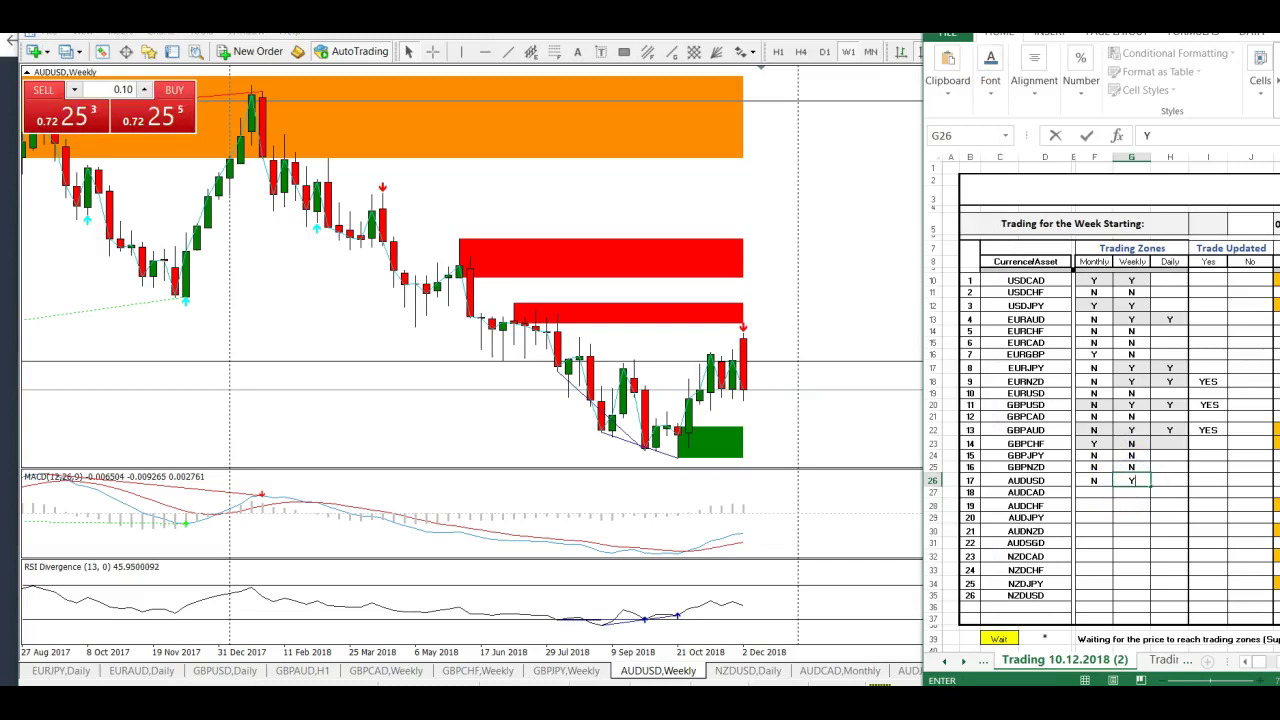
Examine AUDUSD's price history on the daily timeframe and enter Y as its Daily zone and YES under Trade Updated.
left_click(824, 51)
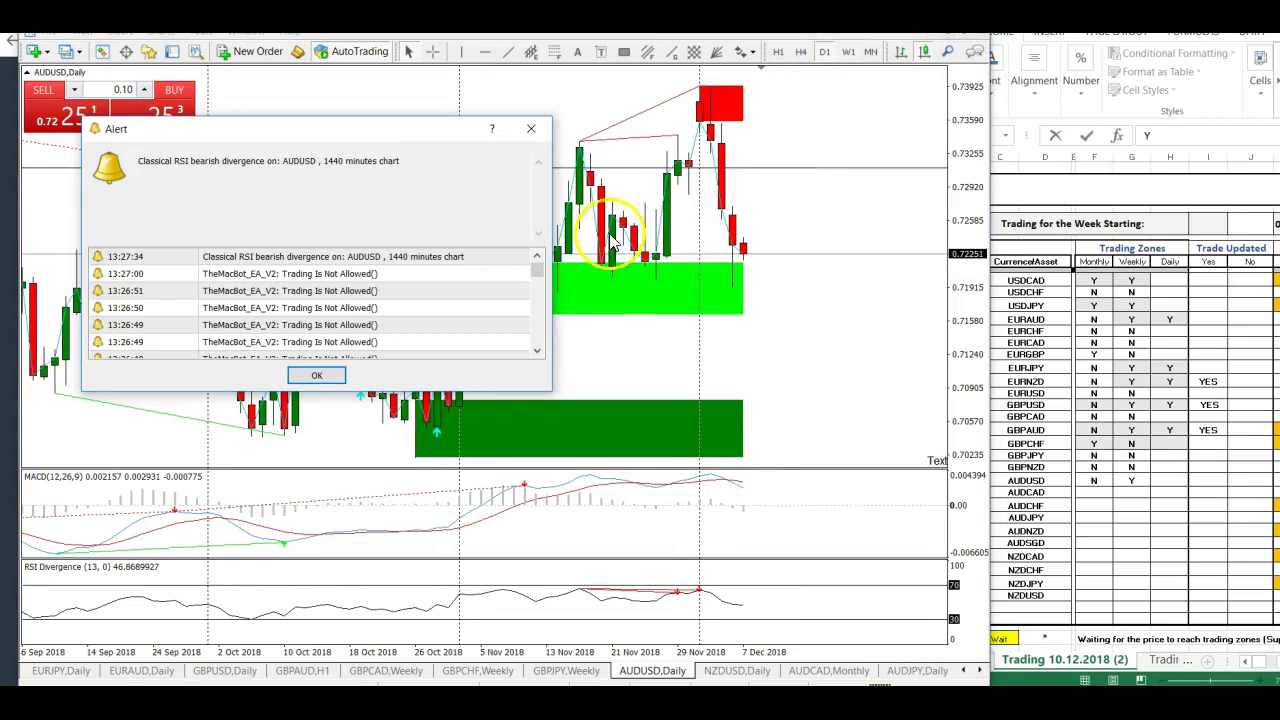
left_click(320, 374)
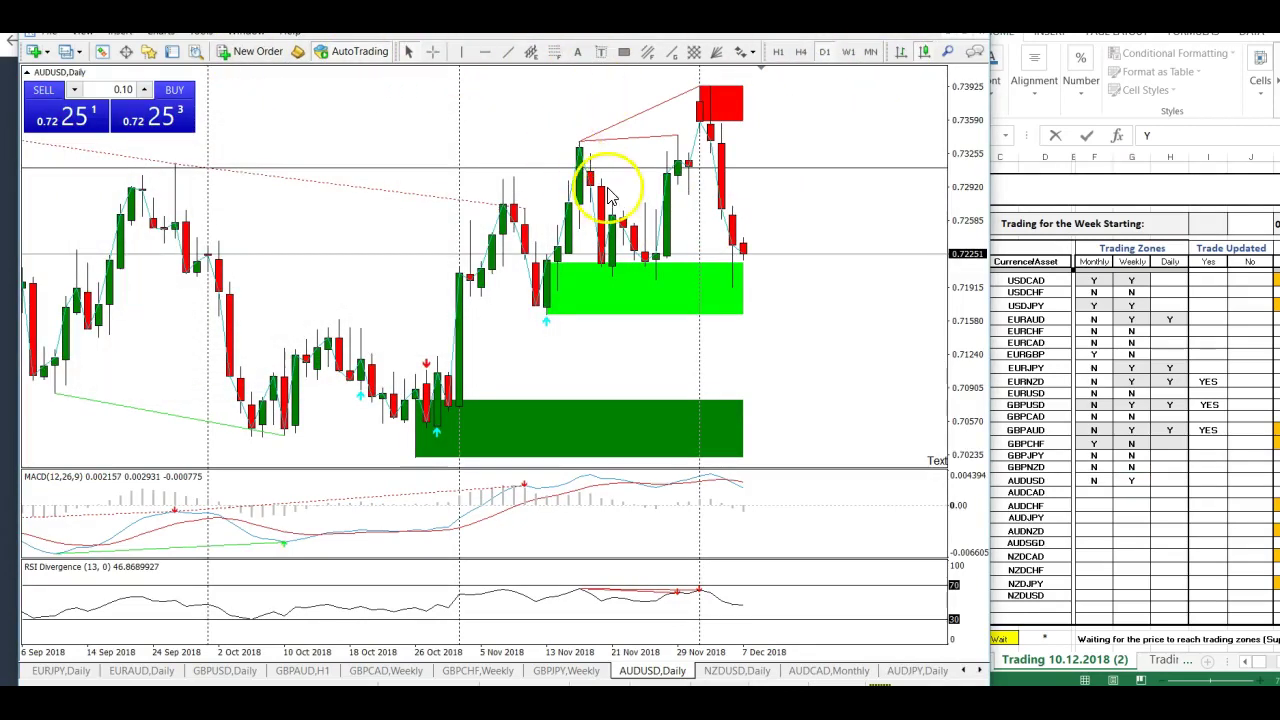
scroll(814, 186, "up", 5)
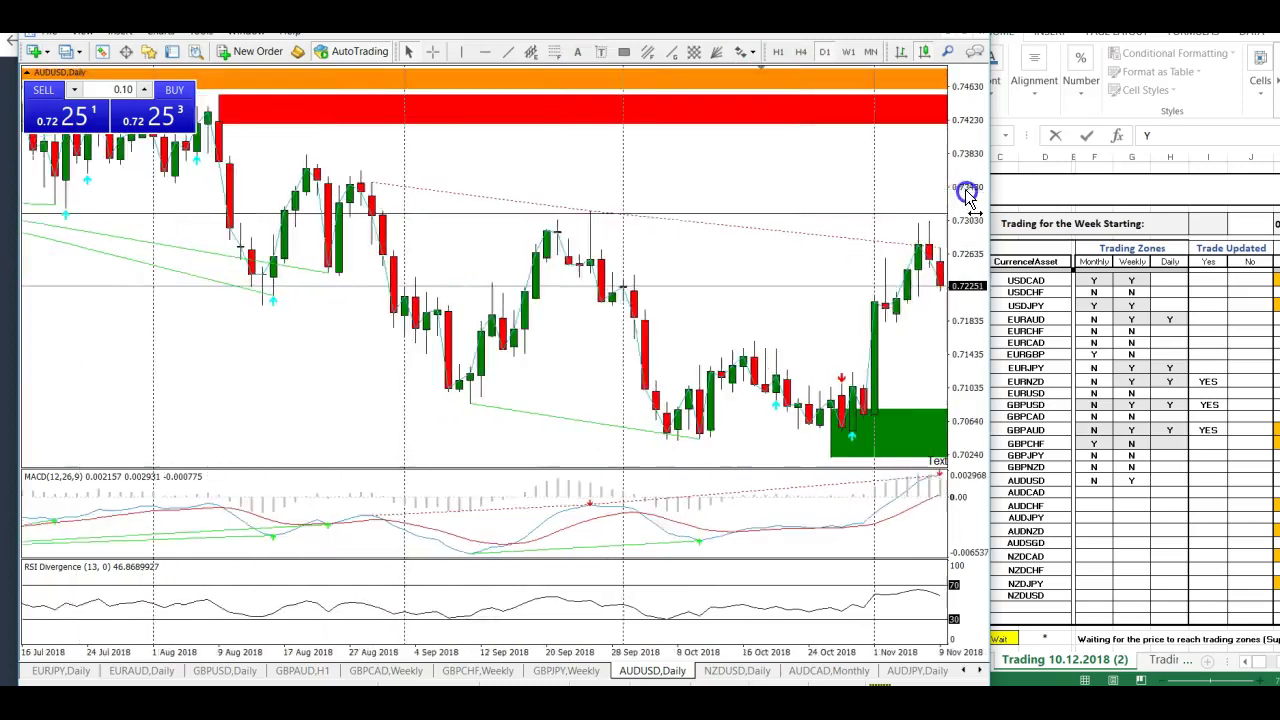
scroll(871, 166, "down", 5)
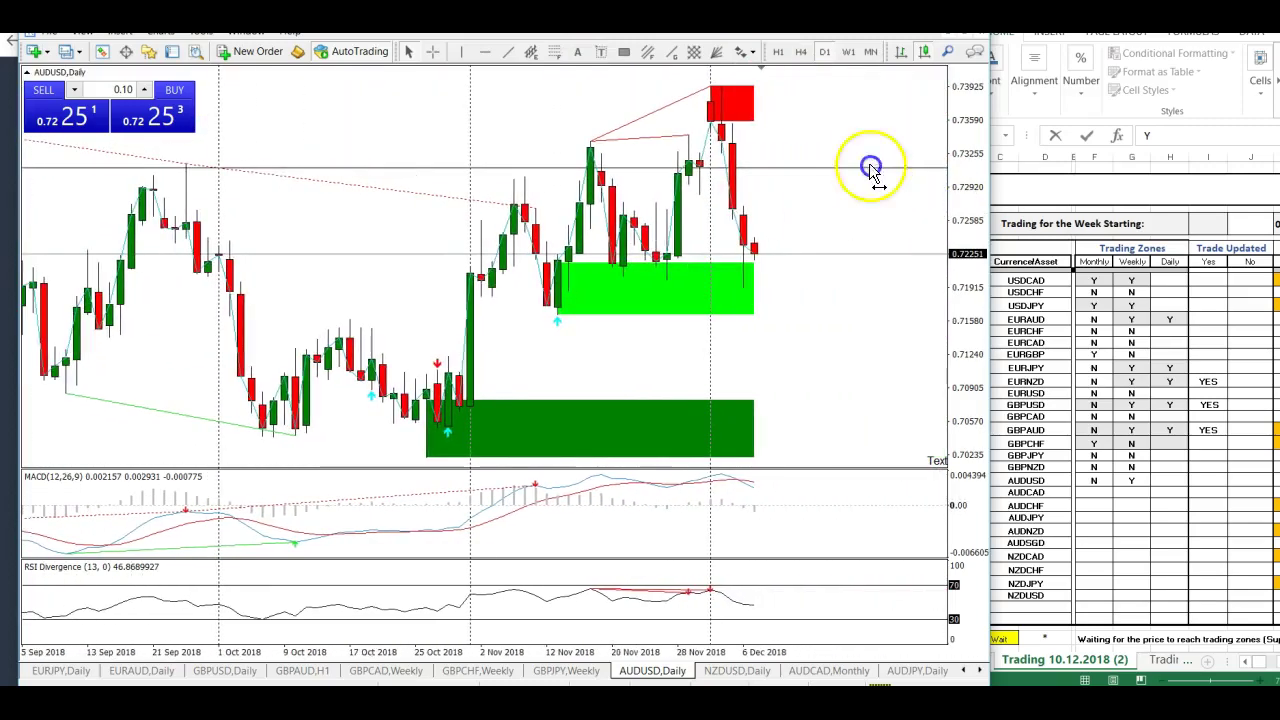
scroll(757, 100, "up", 5)
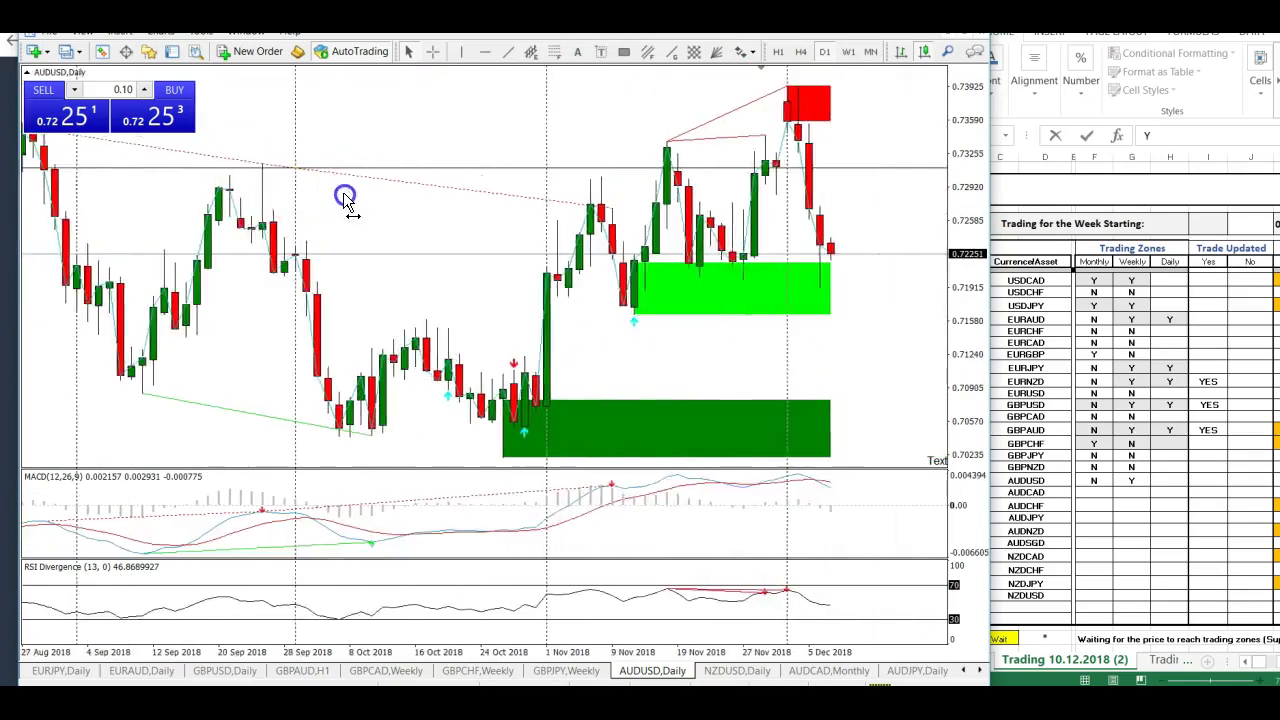
scroll(308, 198, "down", 5)
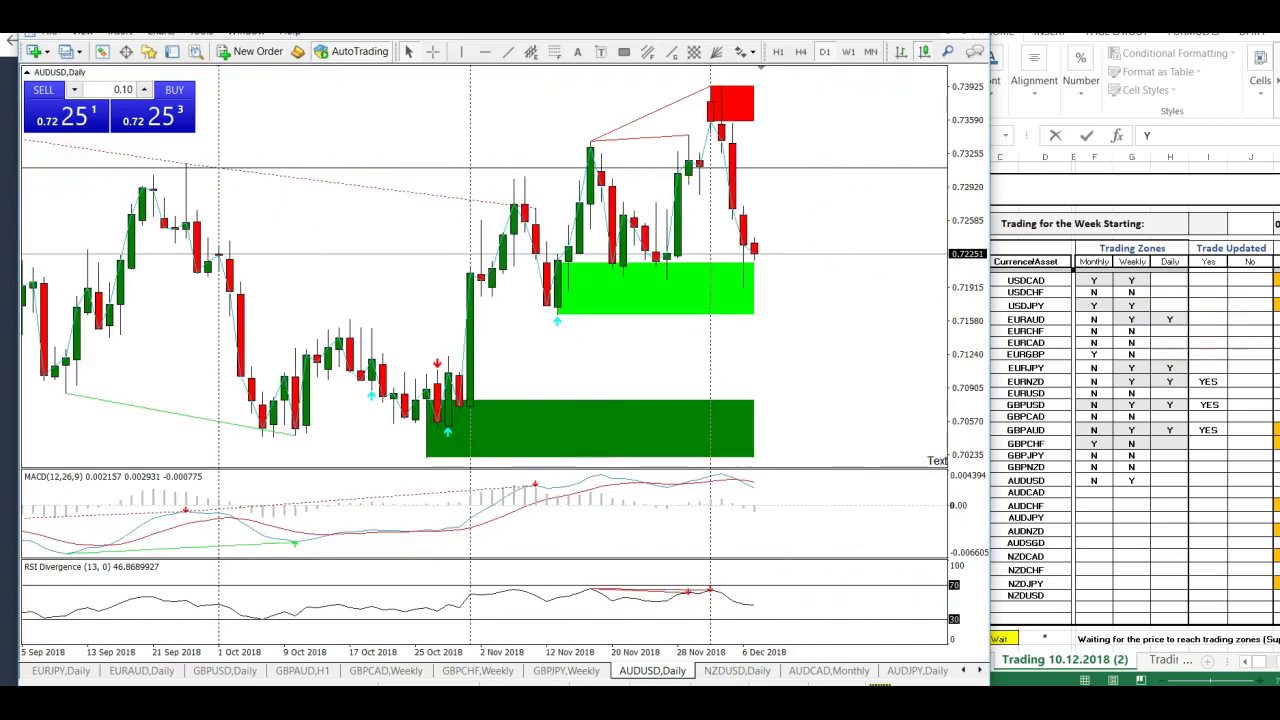
left_click(1171, 480)
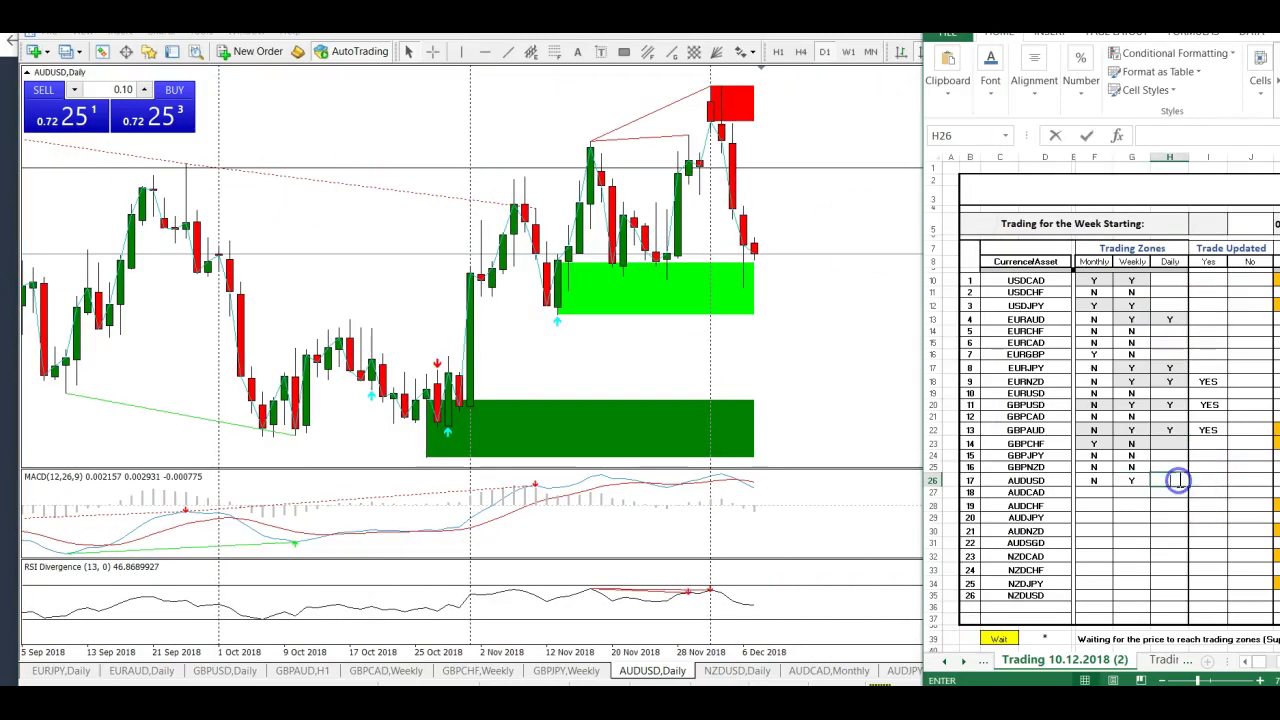
left_click(1200, 481)
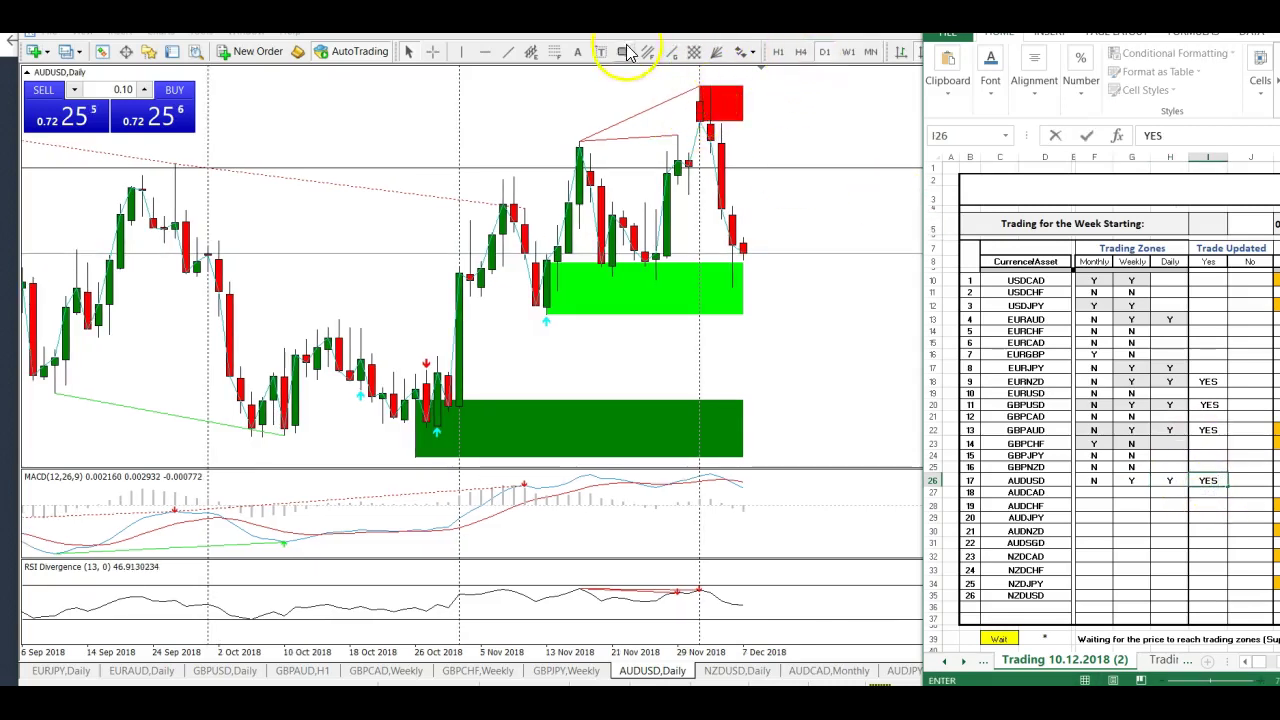
Measure AUDUSD's drop on the daily chart from the lower edge of the red zone to the latest low in the light green zone.
left_click(430, 51)
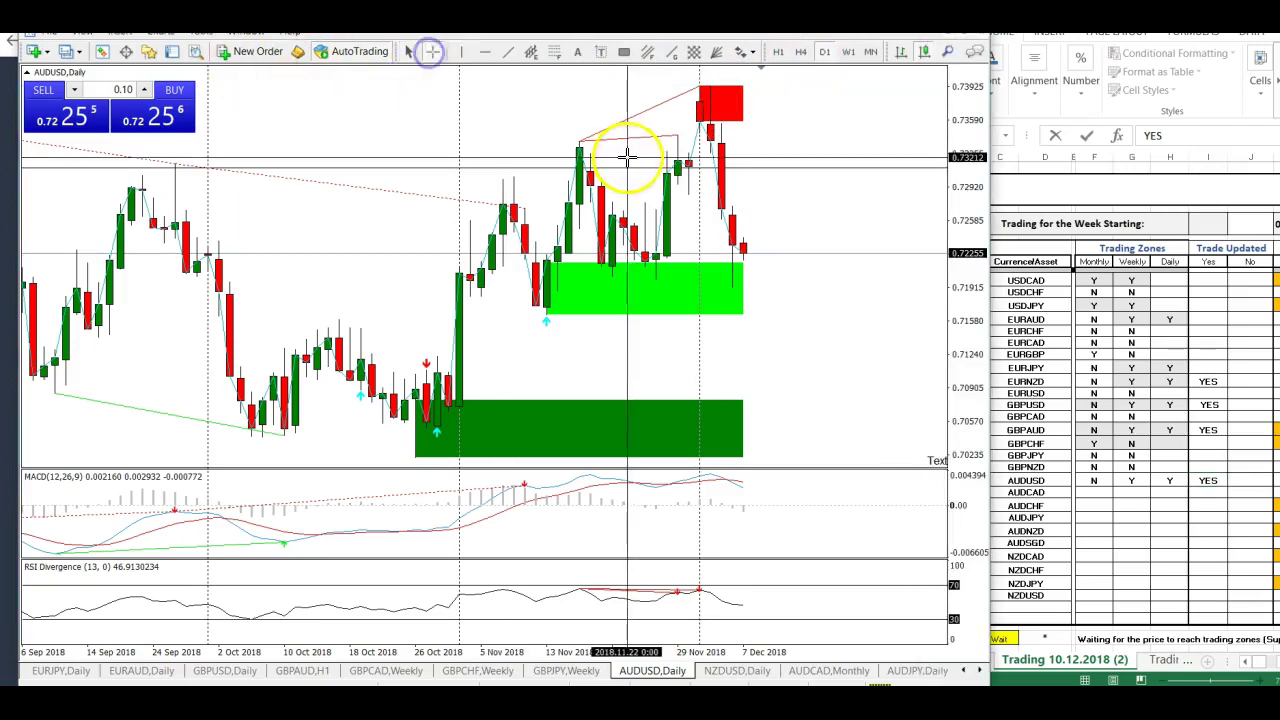
left_click_drag(710, 118, 723, 190)
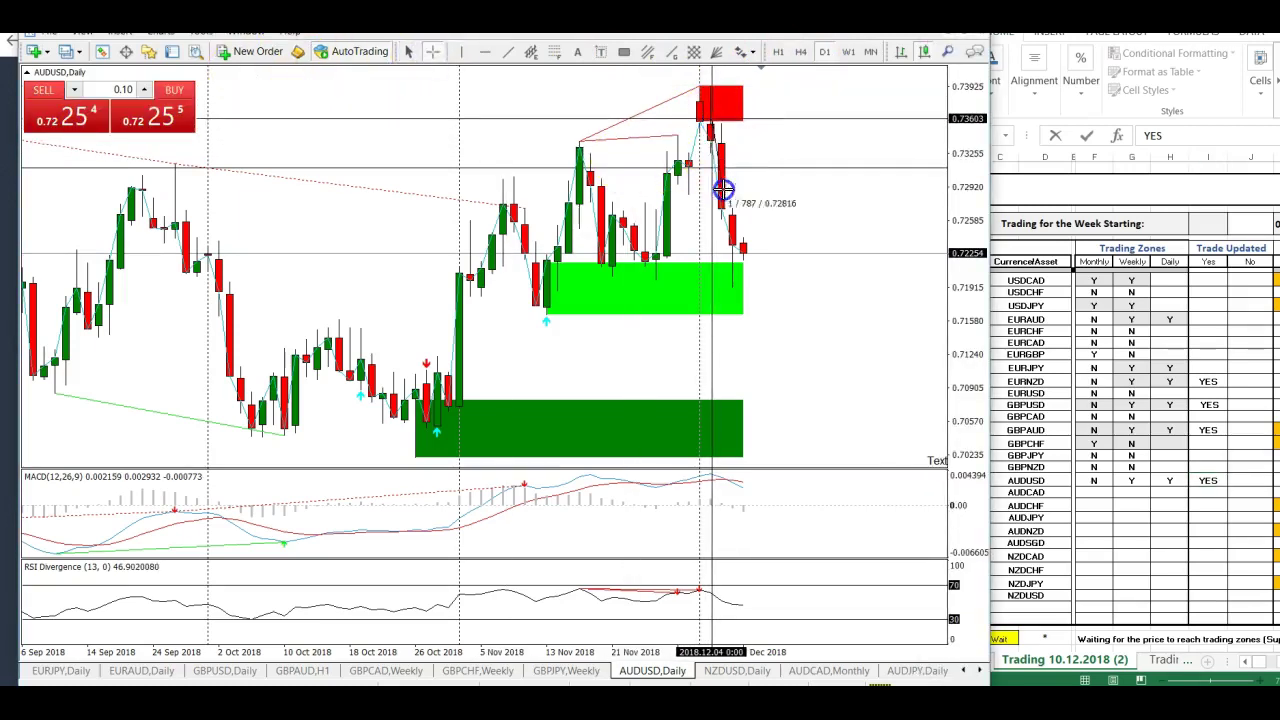
left_click_drag(740, 255, 737, 289)
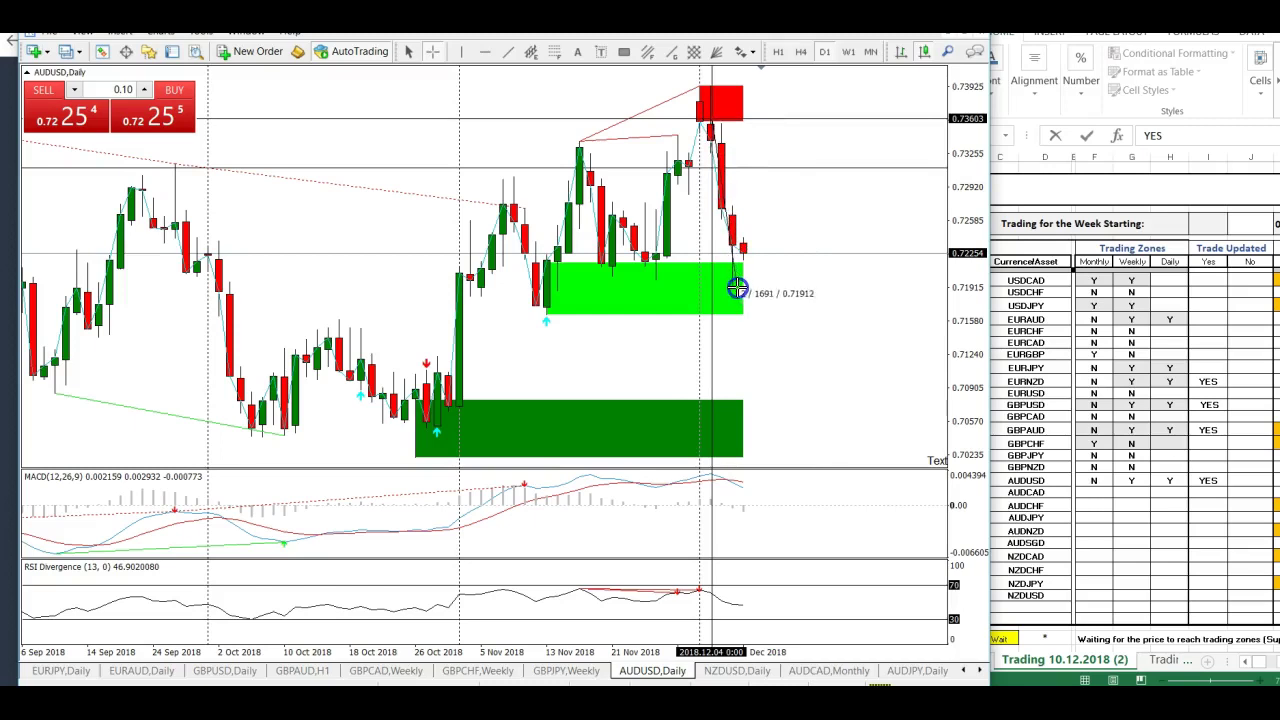
Show AUDUSD on the H4 timeframe, dismissing the alert, and delete the RSI Divergence indicator window.
left_click(801, 51)
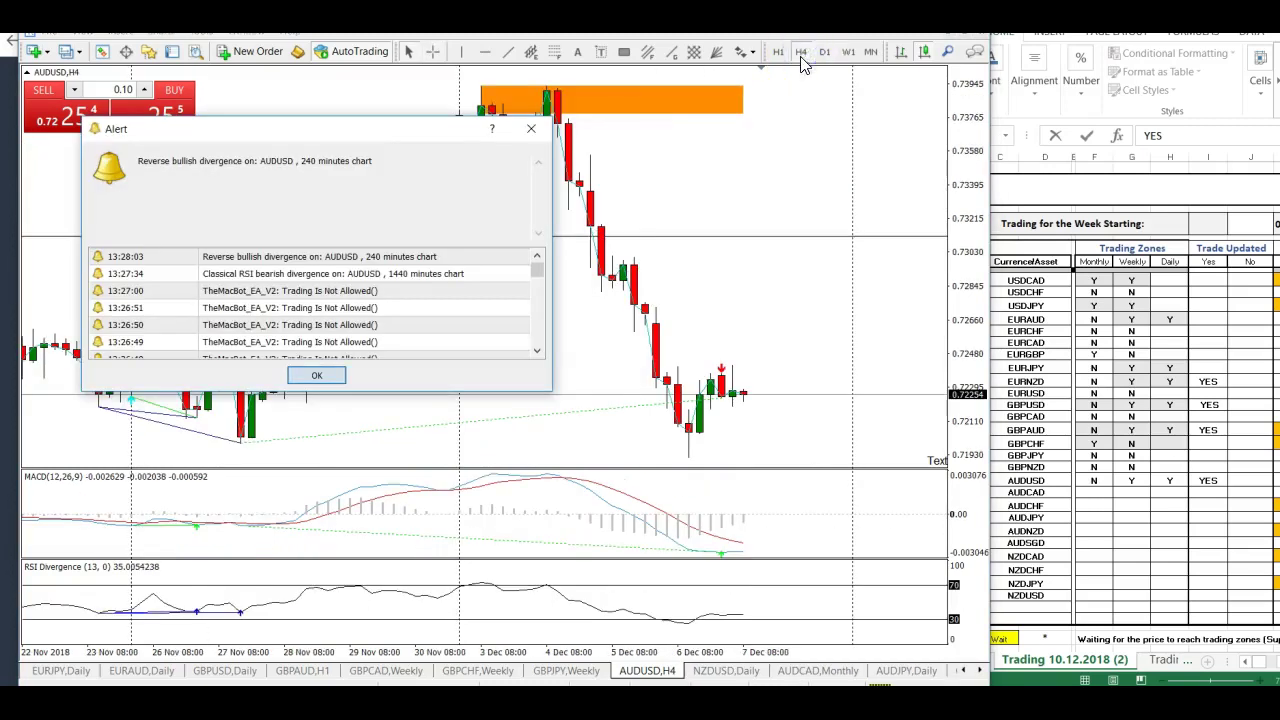
left_click(318, 375)
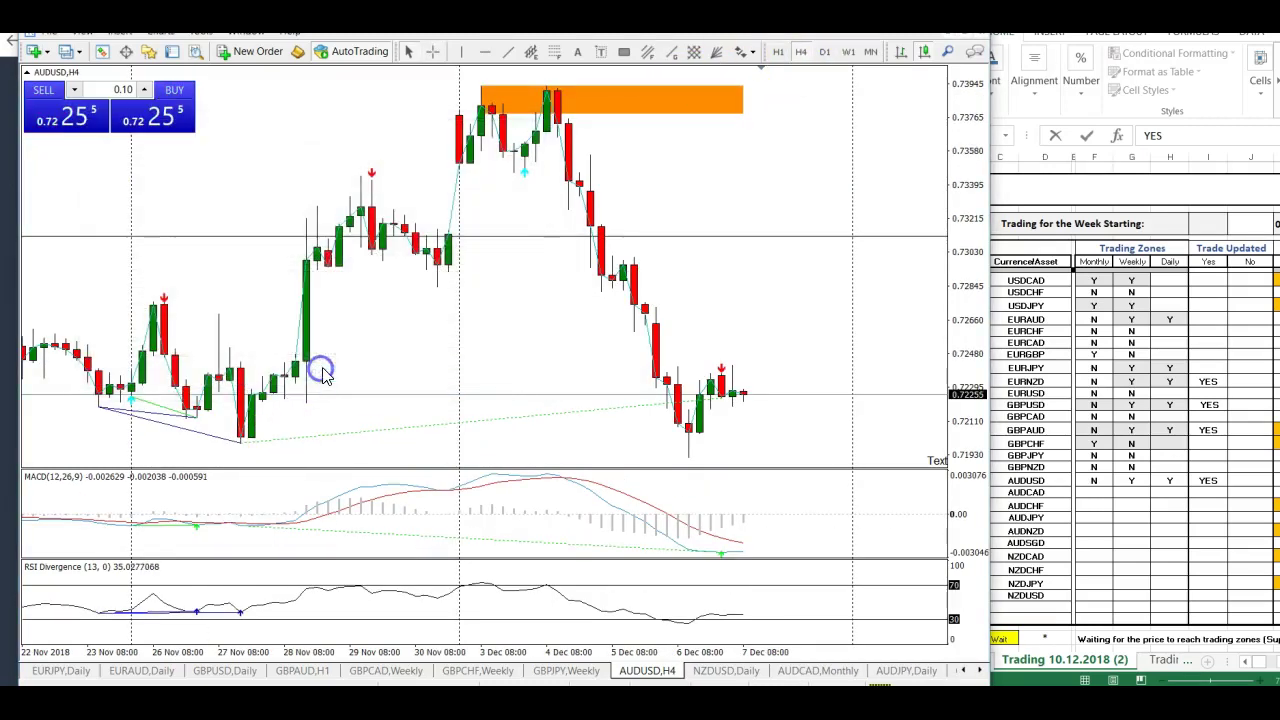
right_click(536, 603)
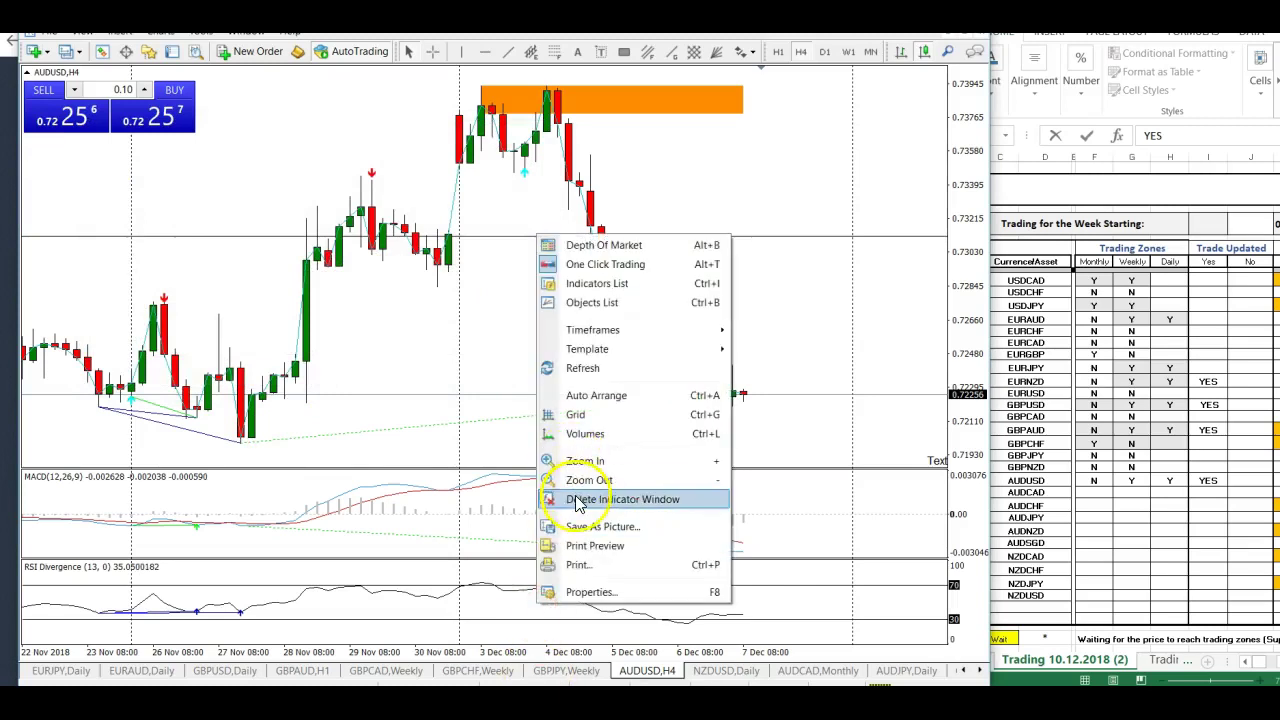
left_click(577, 503)
Check AUDUSD's trading zones and price action on the H1 timeframe.
left_click(779, 55)
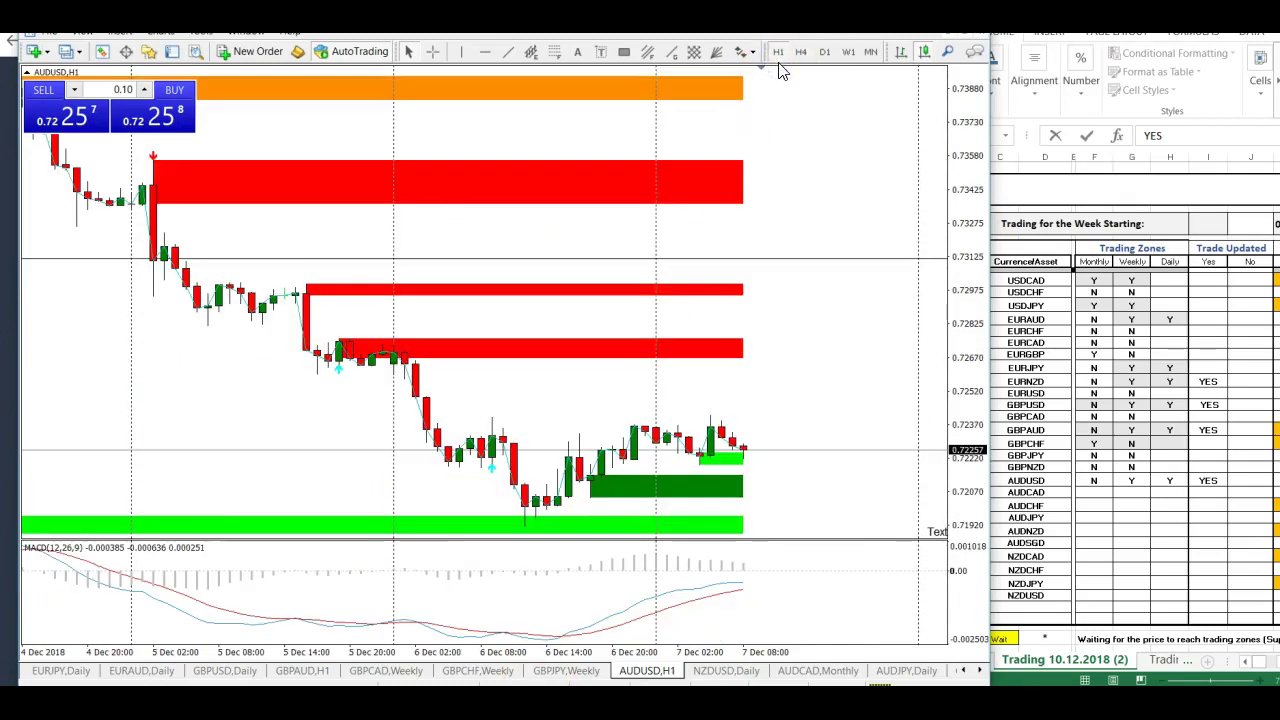
scroll(633, 272, "up", 10)
scroll(900, 286, "down", 10)
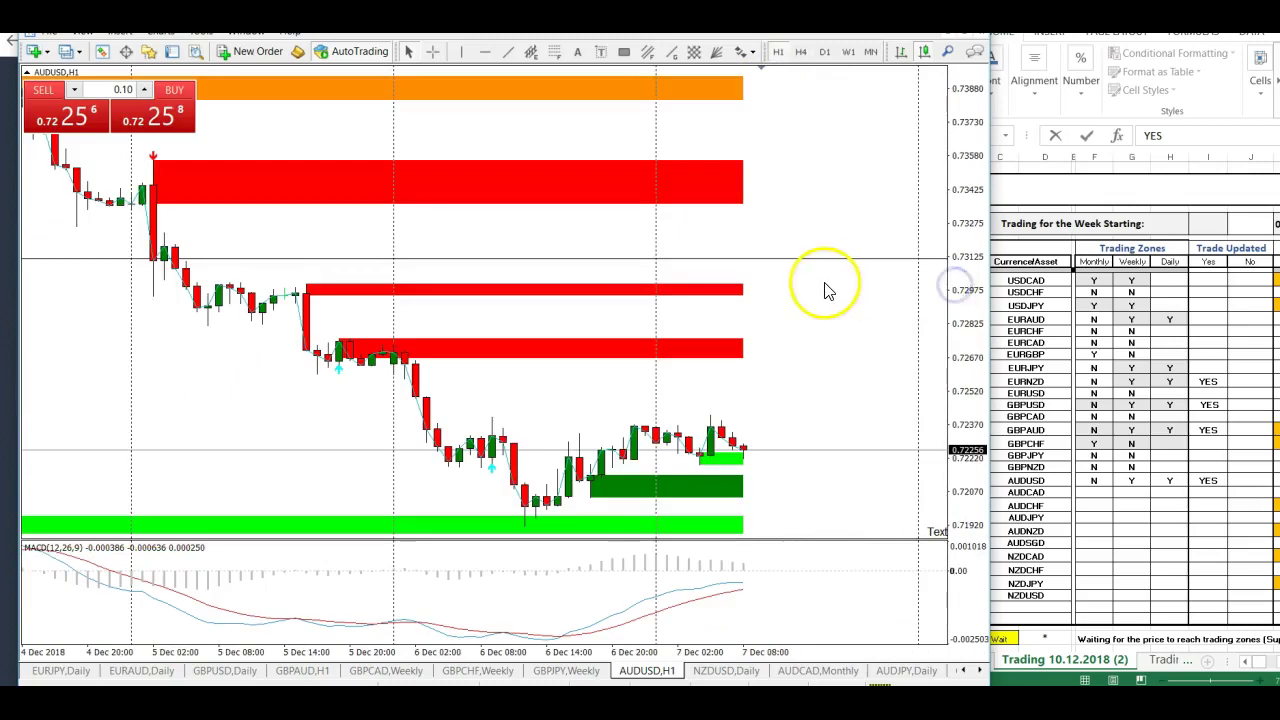
Return to the full-width trading journal and enter Daily Inside Weekly in AUDUSD's Daily column under Trade to be keep an eye ON.
left_click_drag(849, 106, 466, 297)
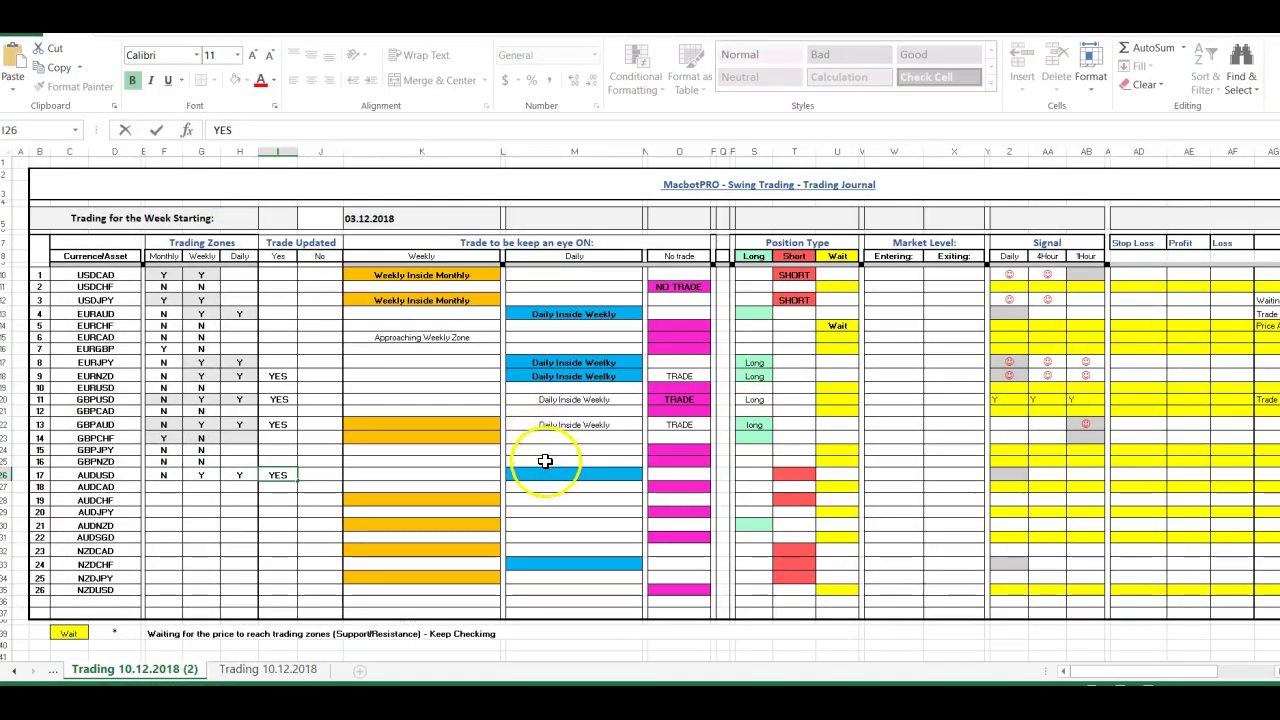
left_click(548, 475)
double_click(550, 475)
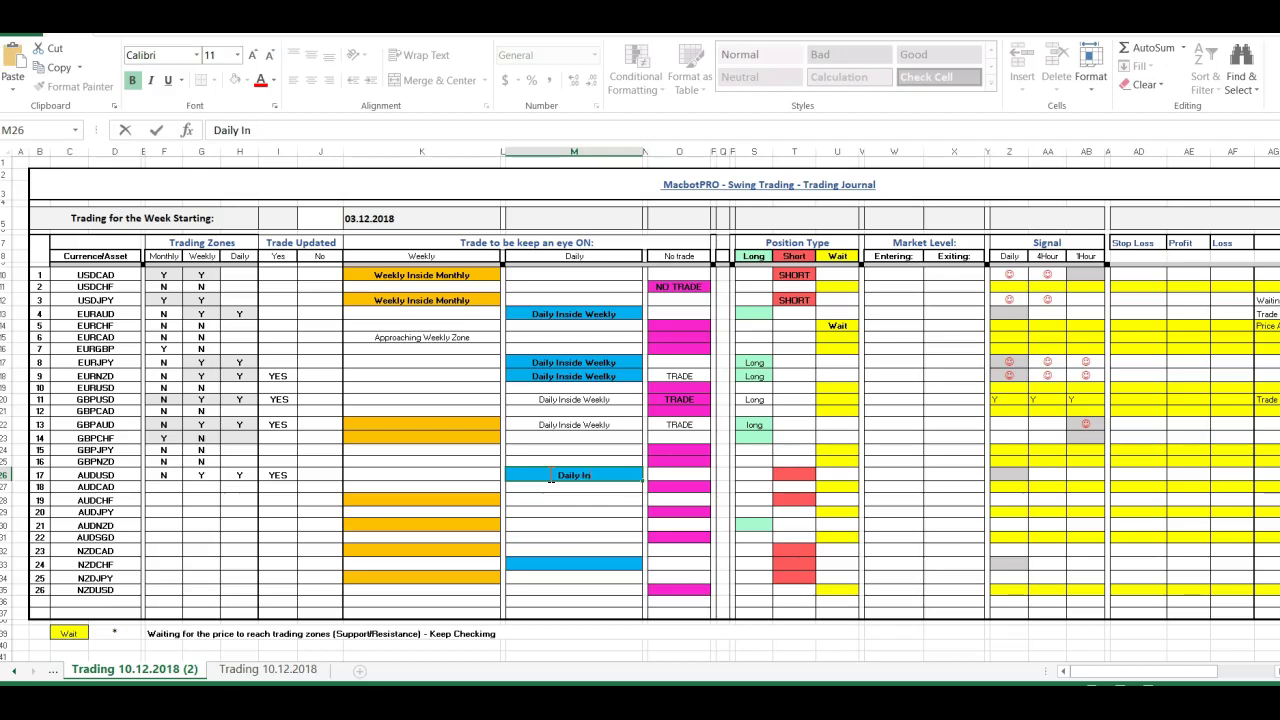
type("W")
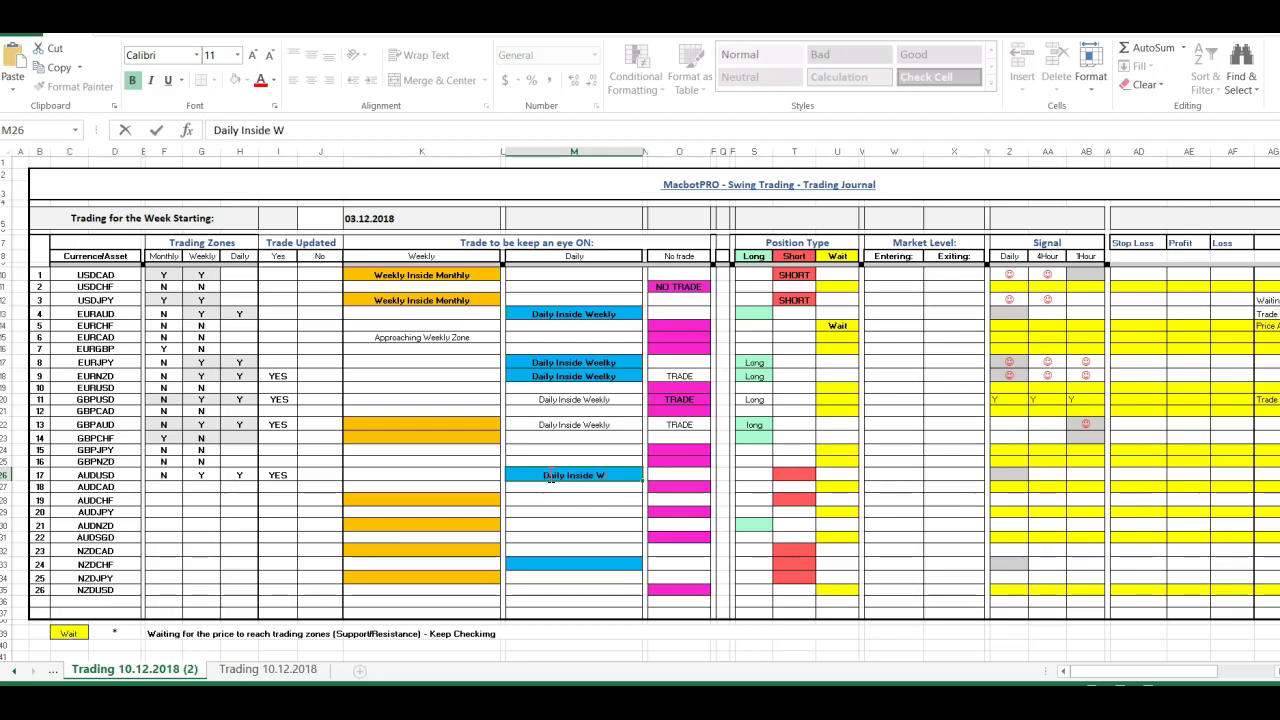
type("eekly")
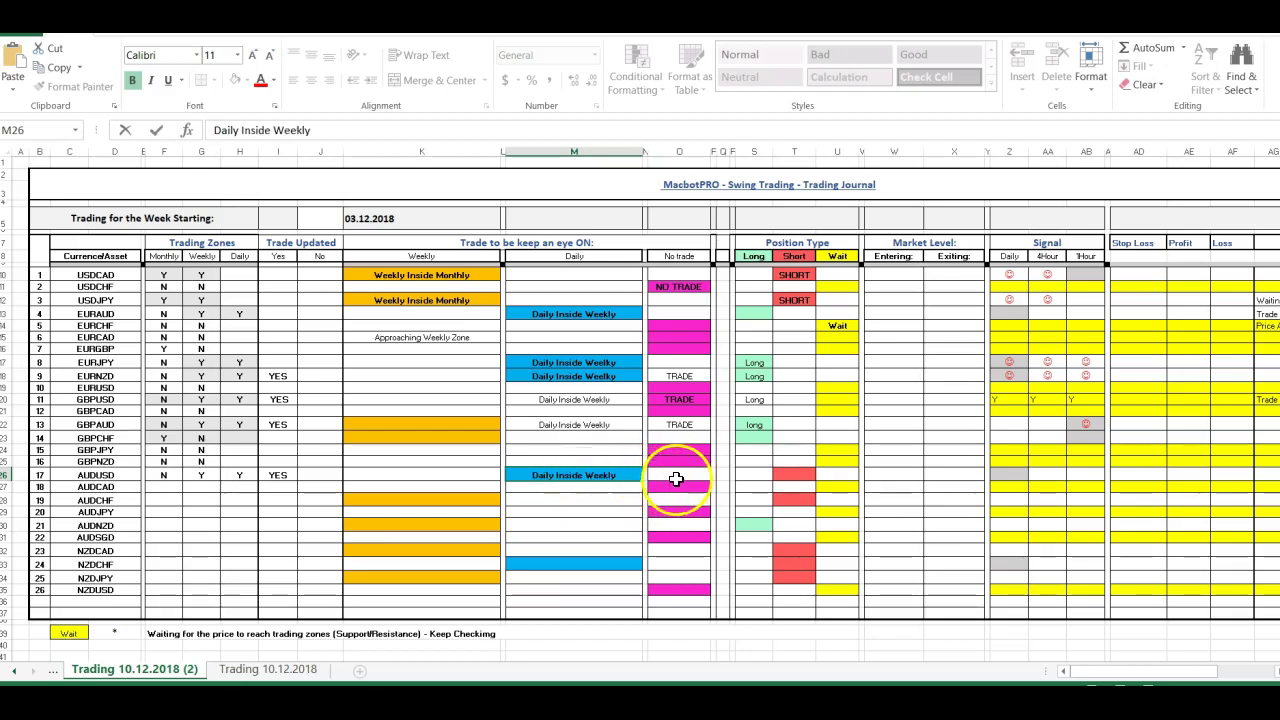
Enter TRADE in AUDUSD's No trade column and SHORT as its position type.
left_click(678, 477)
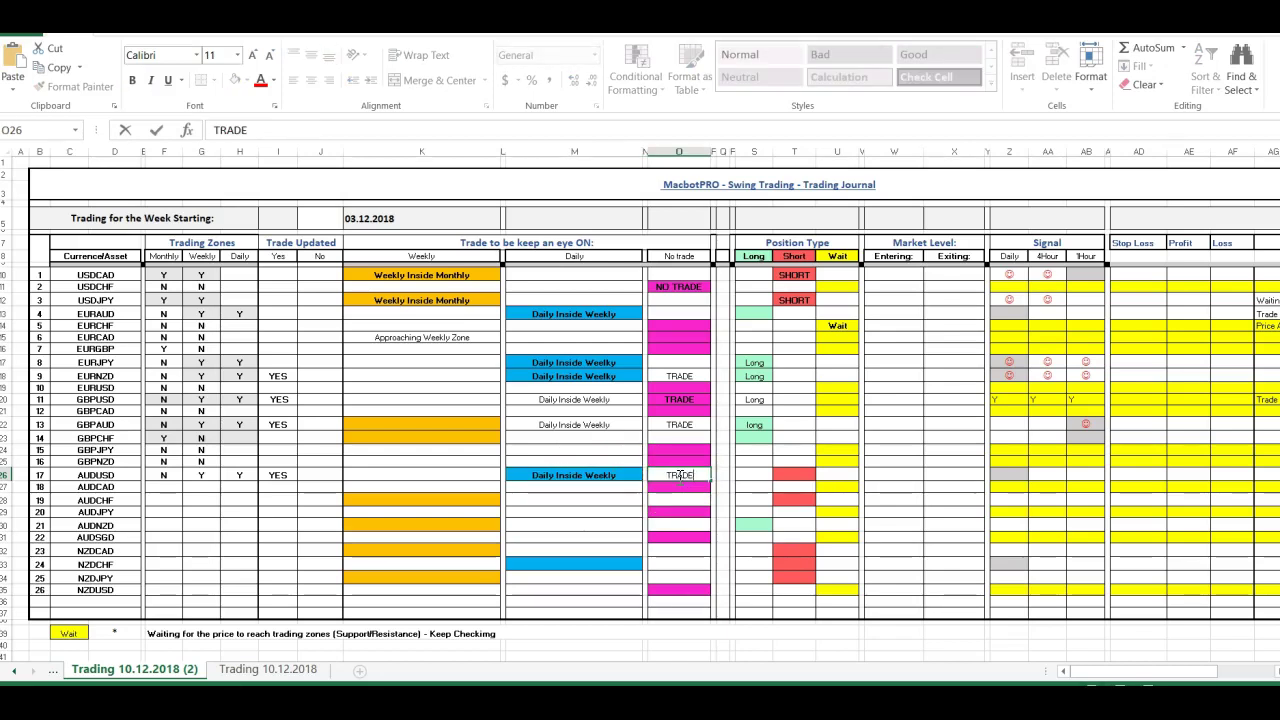
left_click(750, 477)
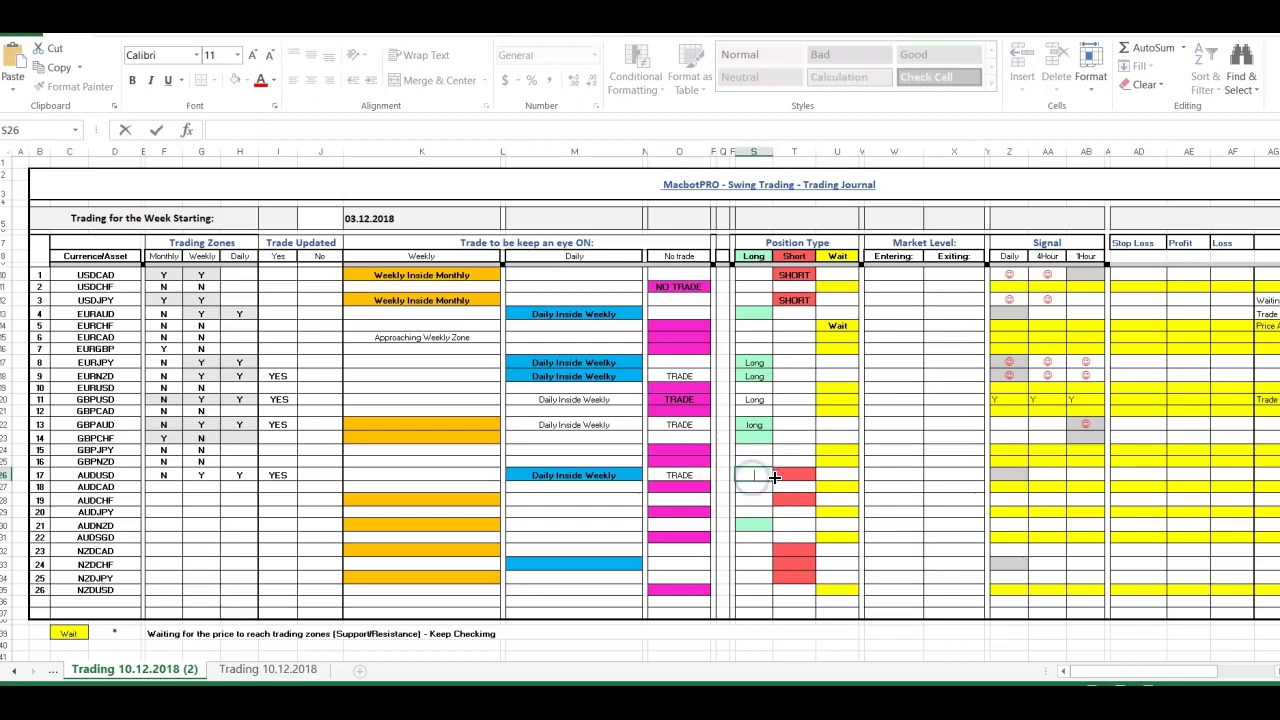
left_click(787, 477)
type("SHORT")
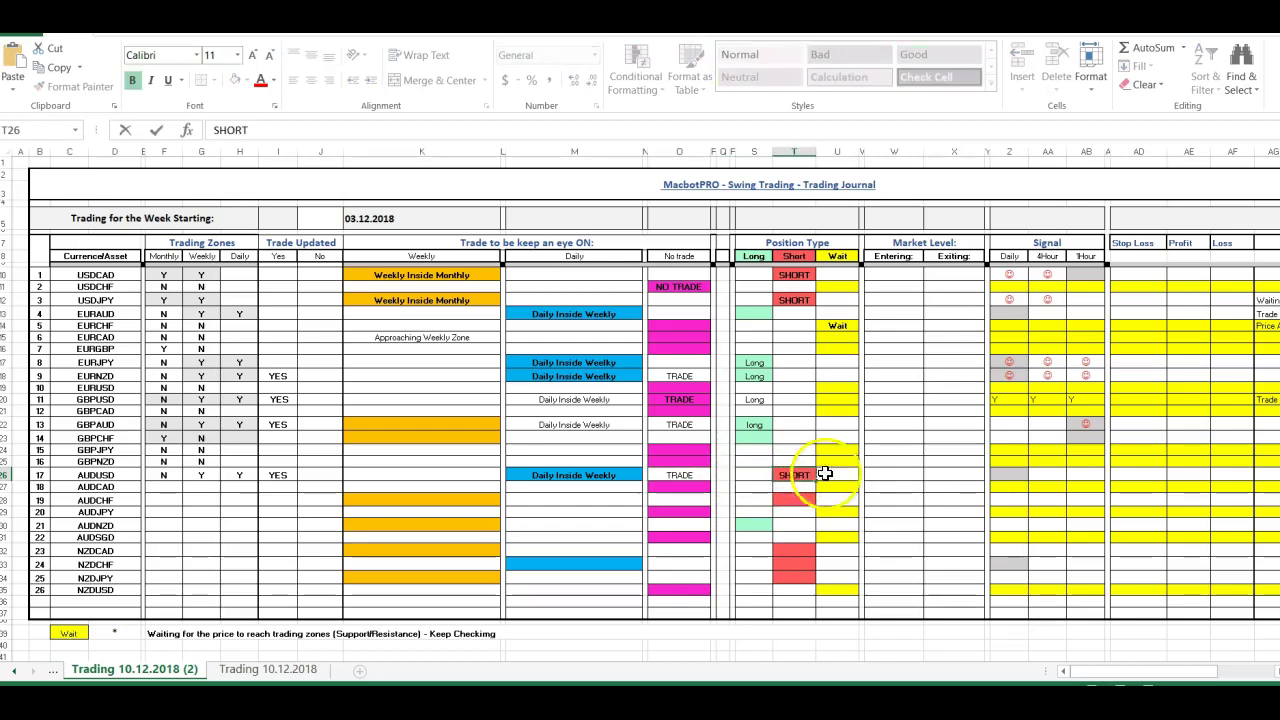
key("Return")
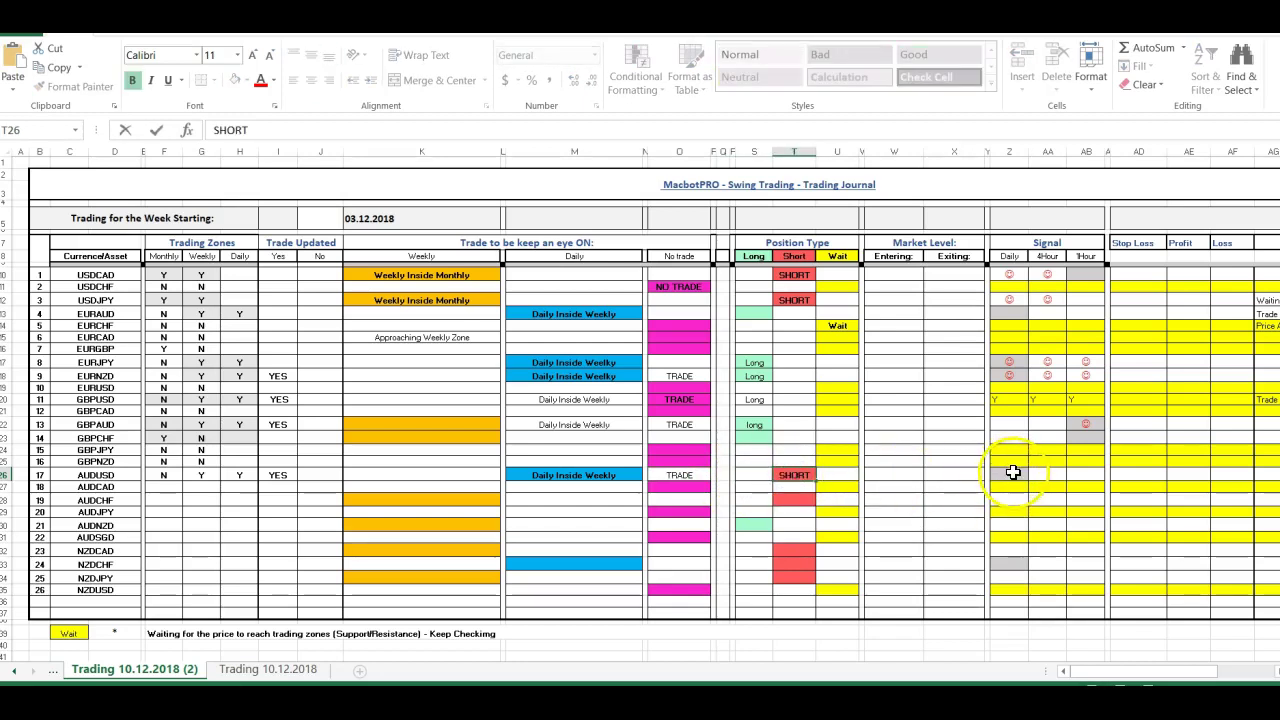
Mark AUDUSD's Daily and 1Hour signals with the Wingdings smiley, entered as J.
left_click(1016, 477)
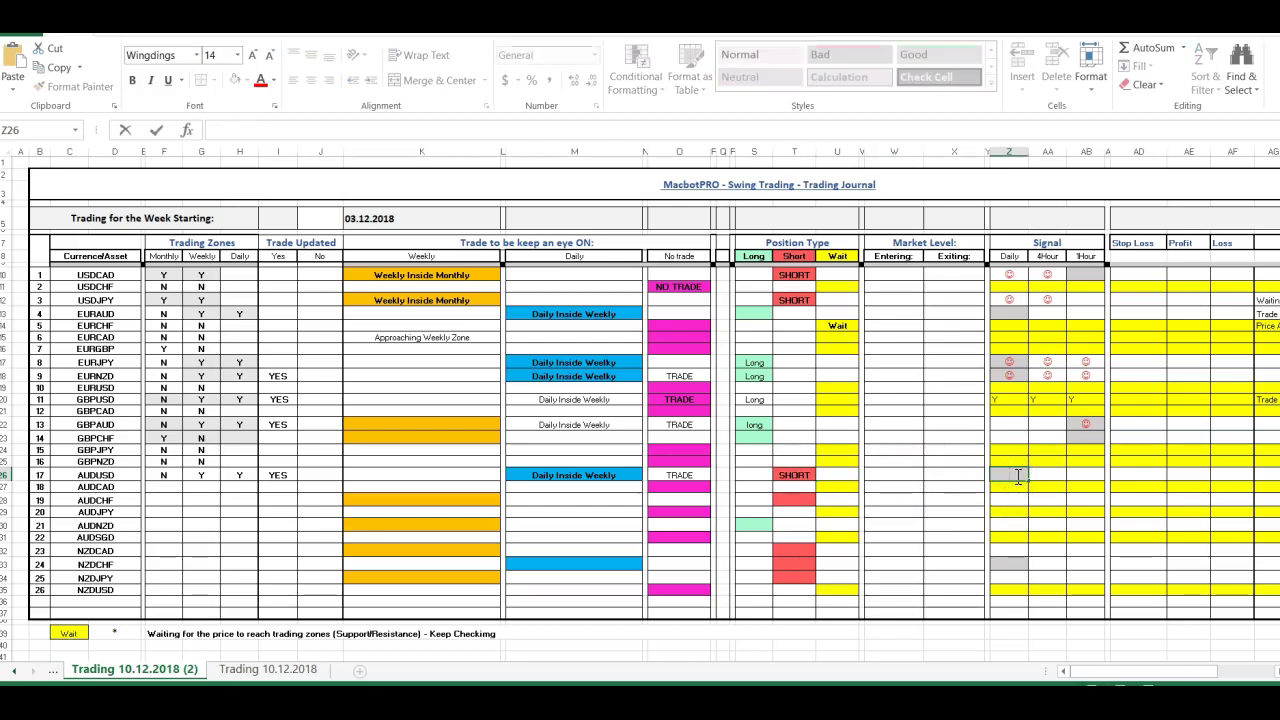
type("J")
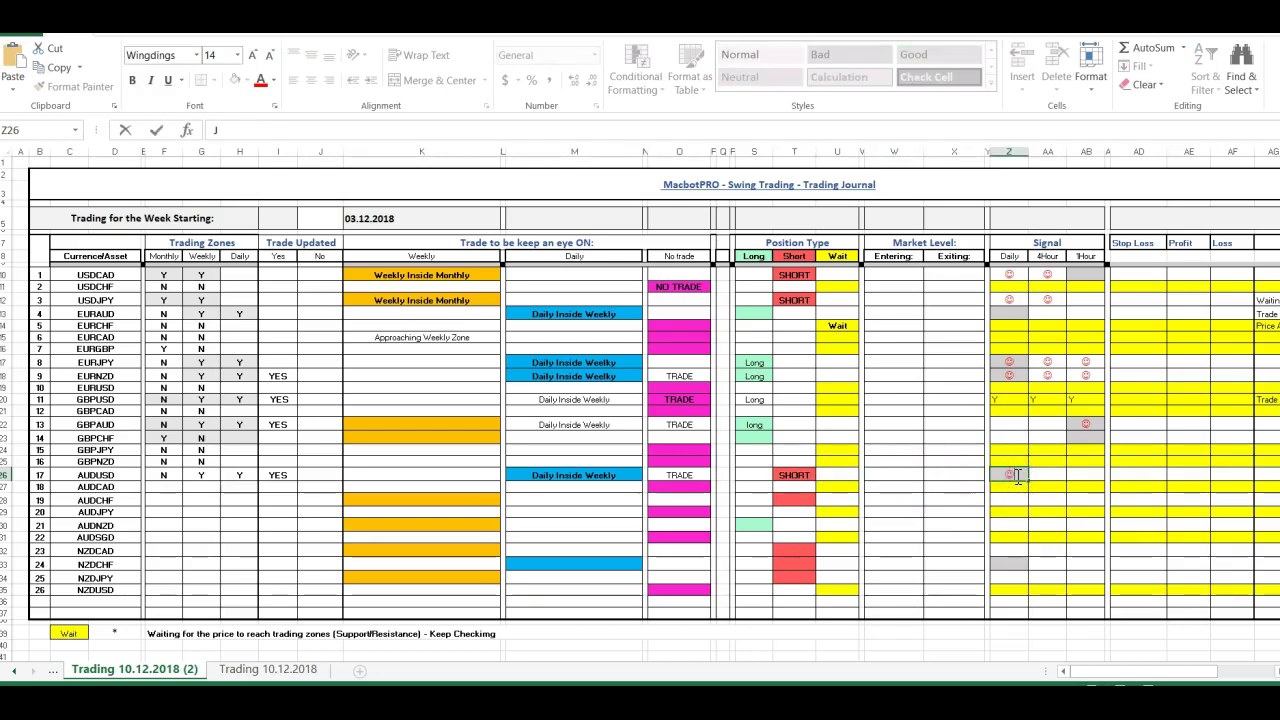
left_click(1085, 477)
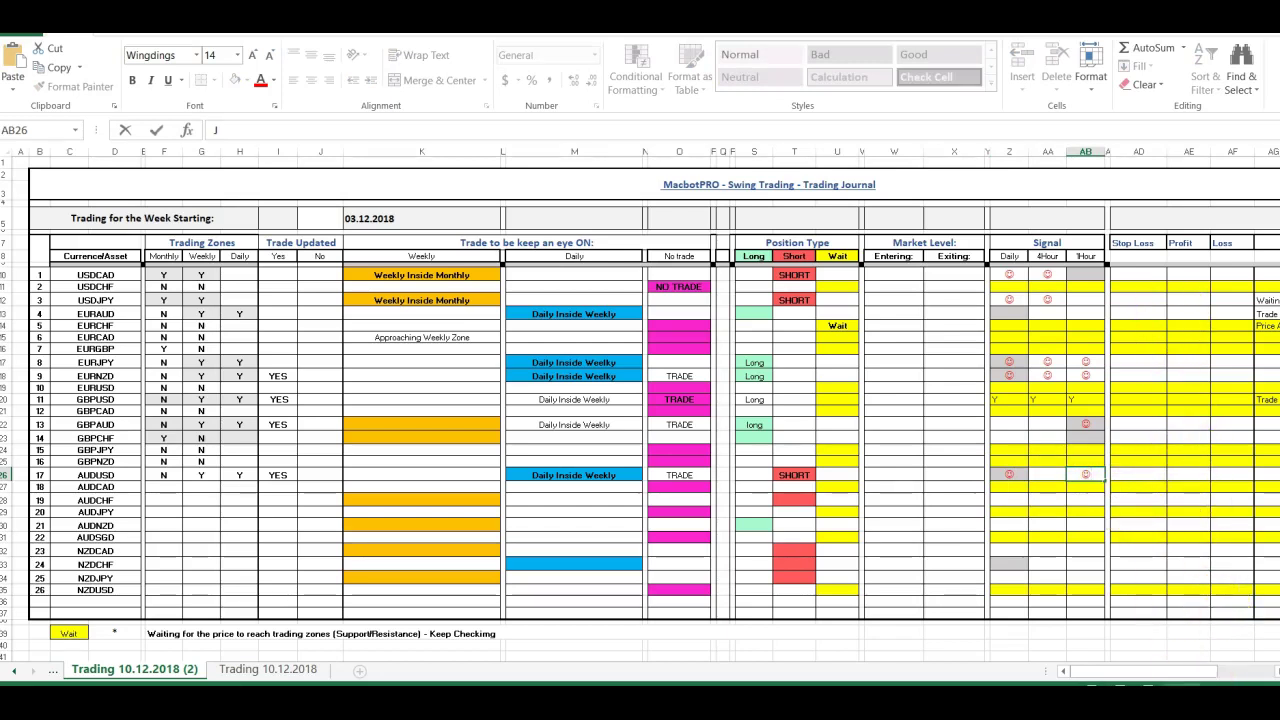
Enter the comment "Trade In Play Of 1hour Signal" for AUDUSD.
left_click_drag(1165, 671, 1225, 672)
left_click(906, 479)
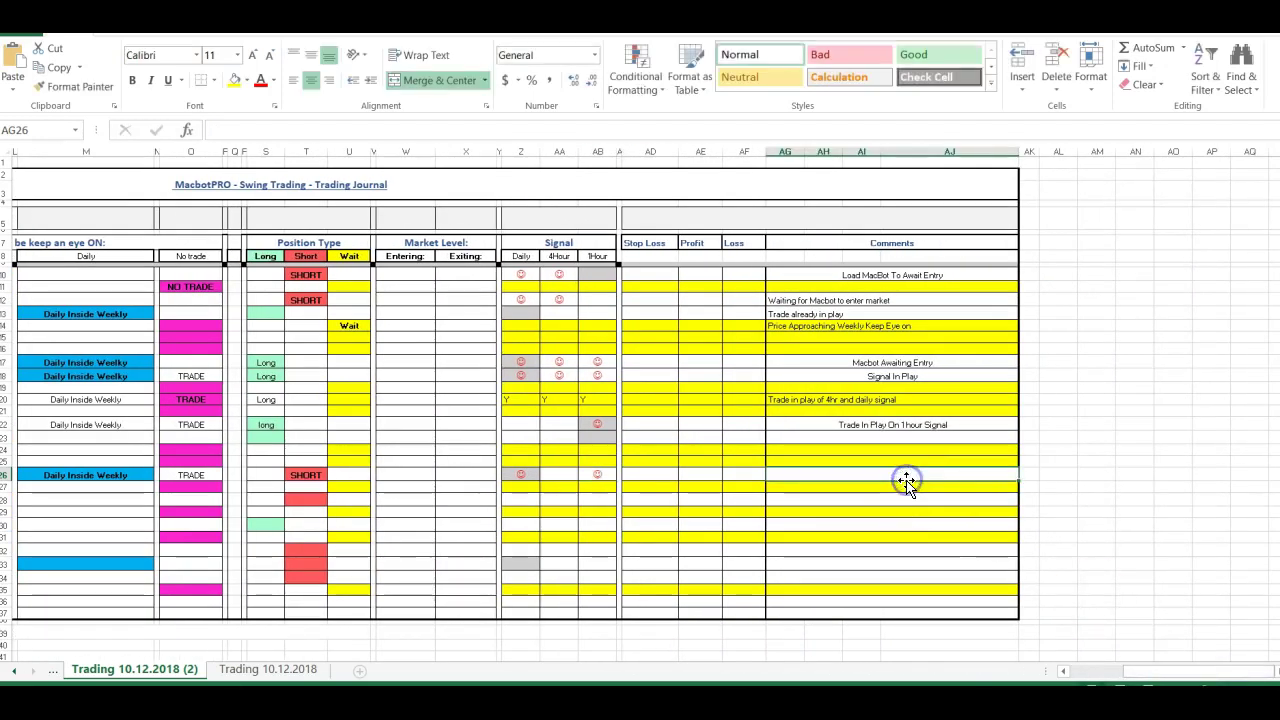
double_click(905, 474)
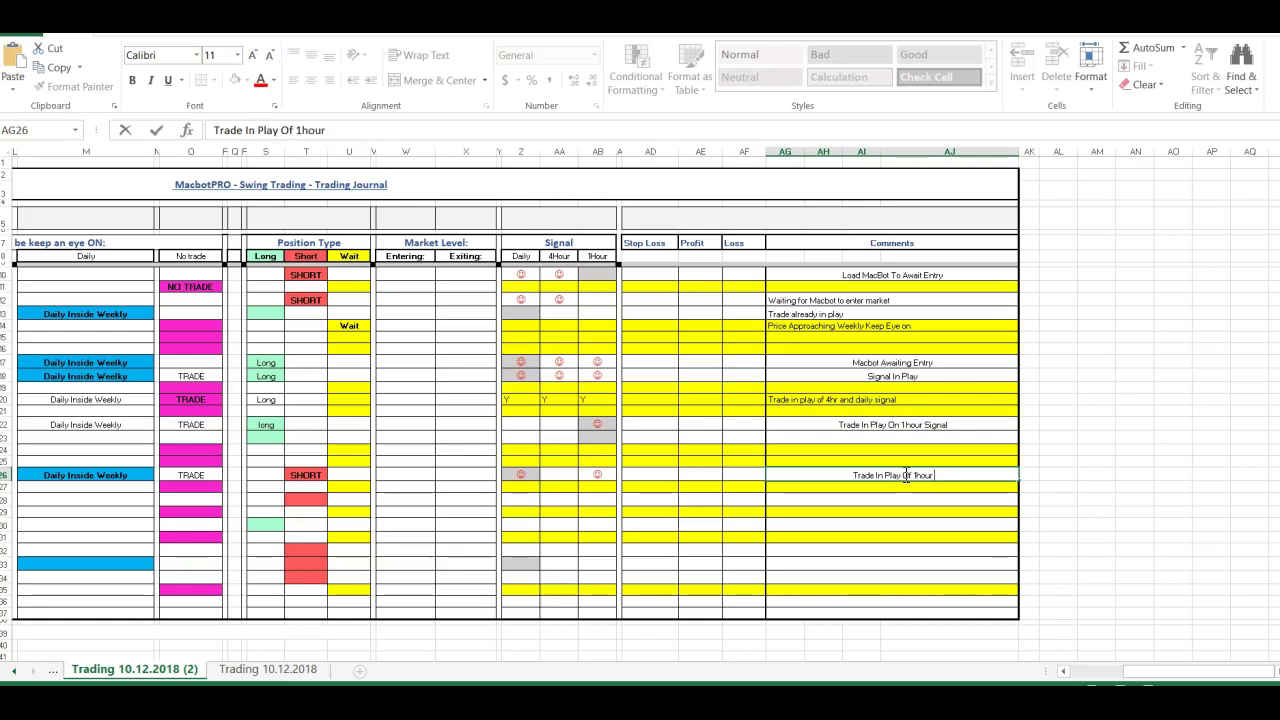
key("F2")
left_click_drag(1143, 670, 1071, 670)
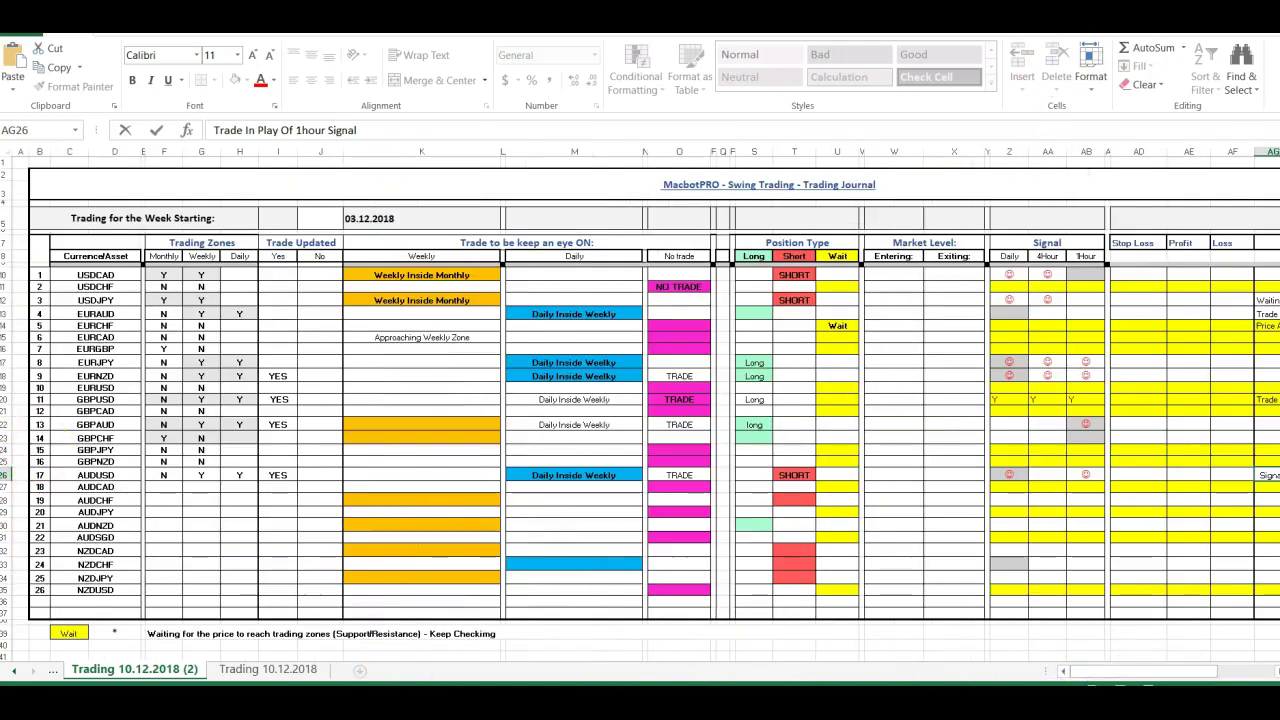
Place the journal beside the charts and check AUDCAD on the monthly and weekly timeframes, entering N as its Monthly and Weekly zones.
key("super+Right")
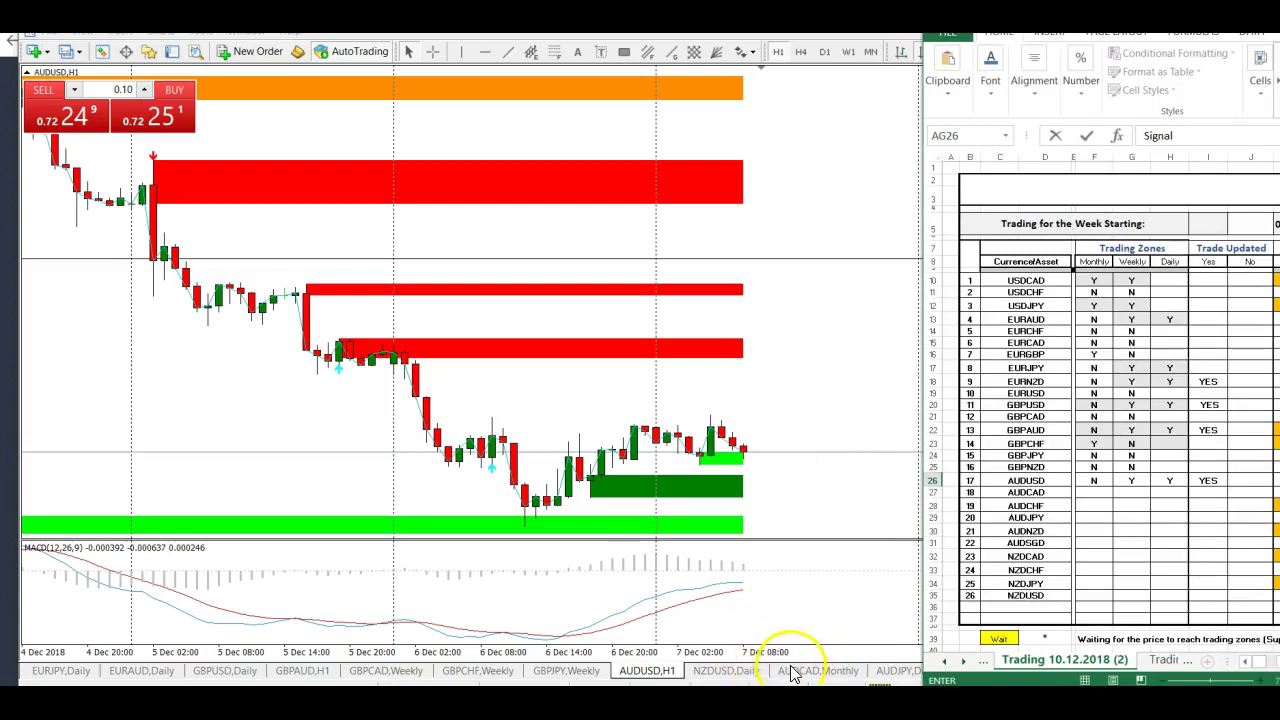
left_click(790, 670)
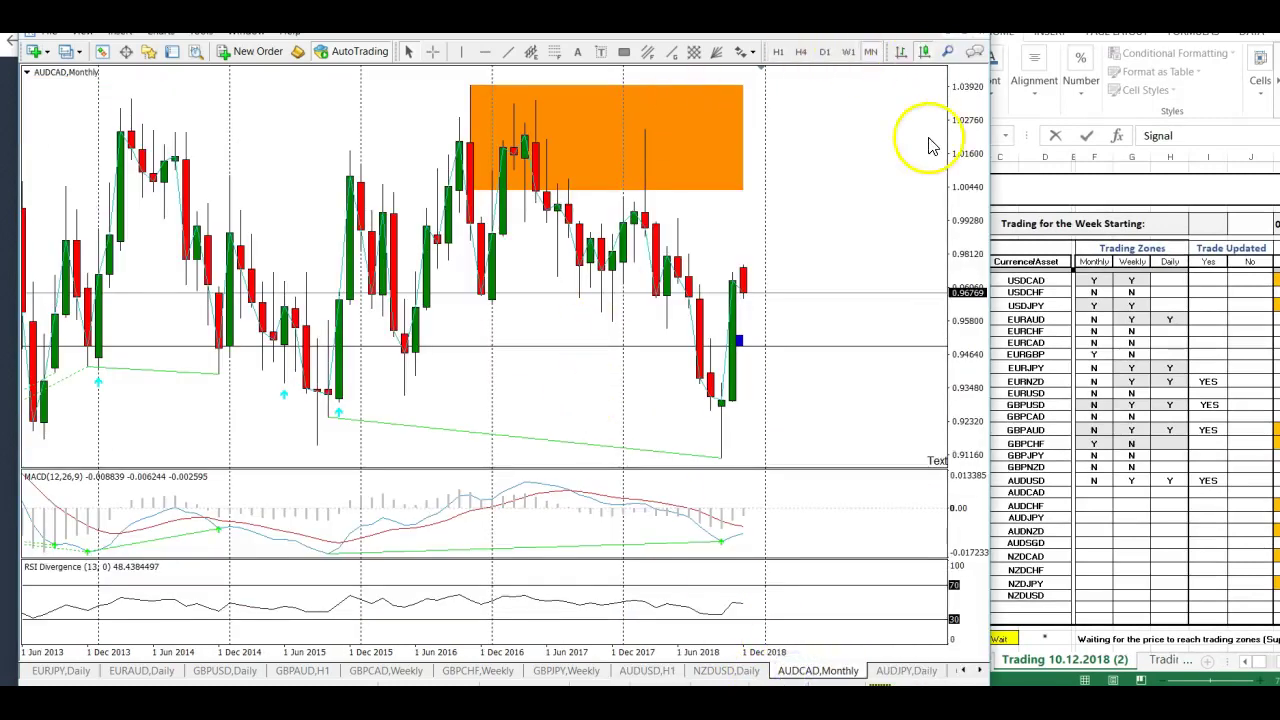
left_click(1092, 493)
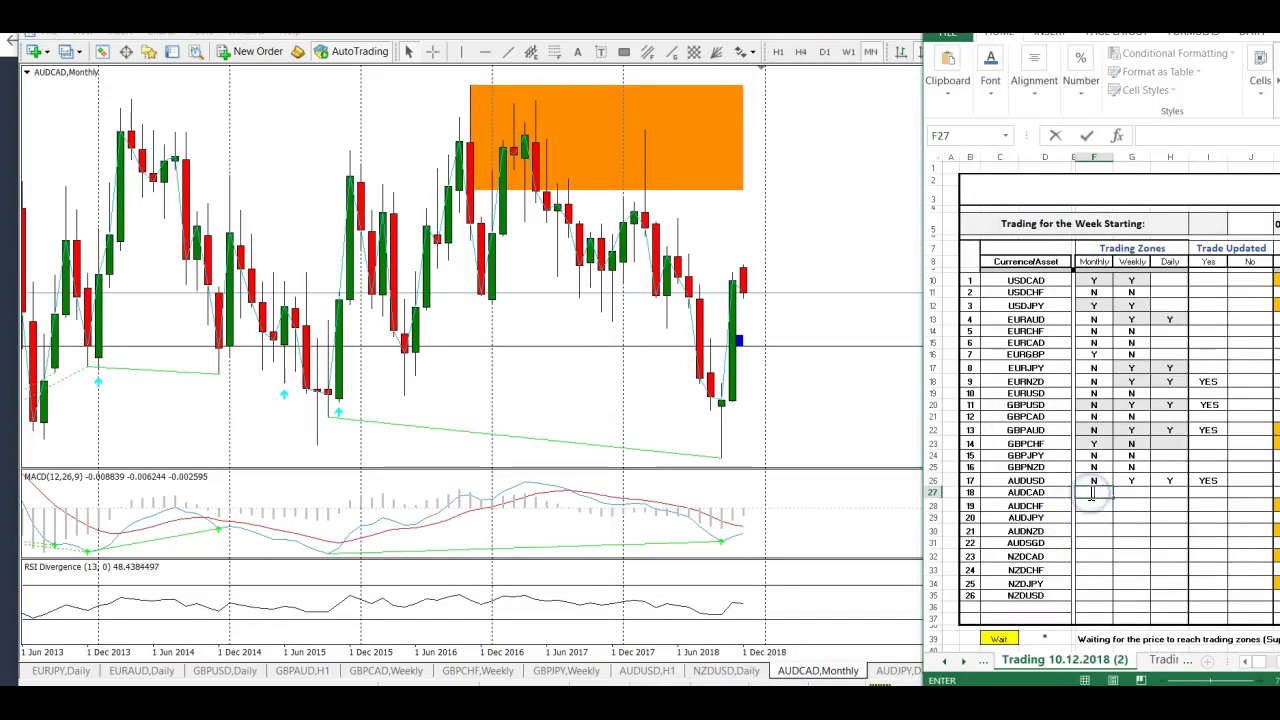
left_click(1143, 492)
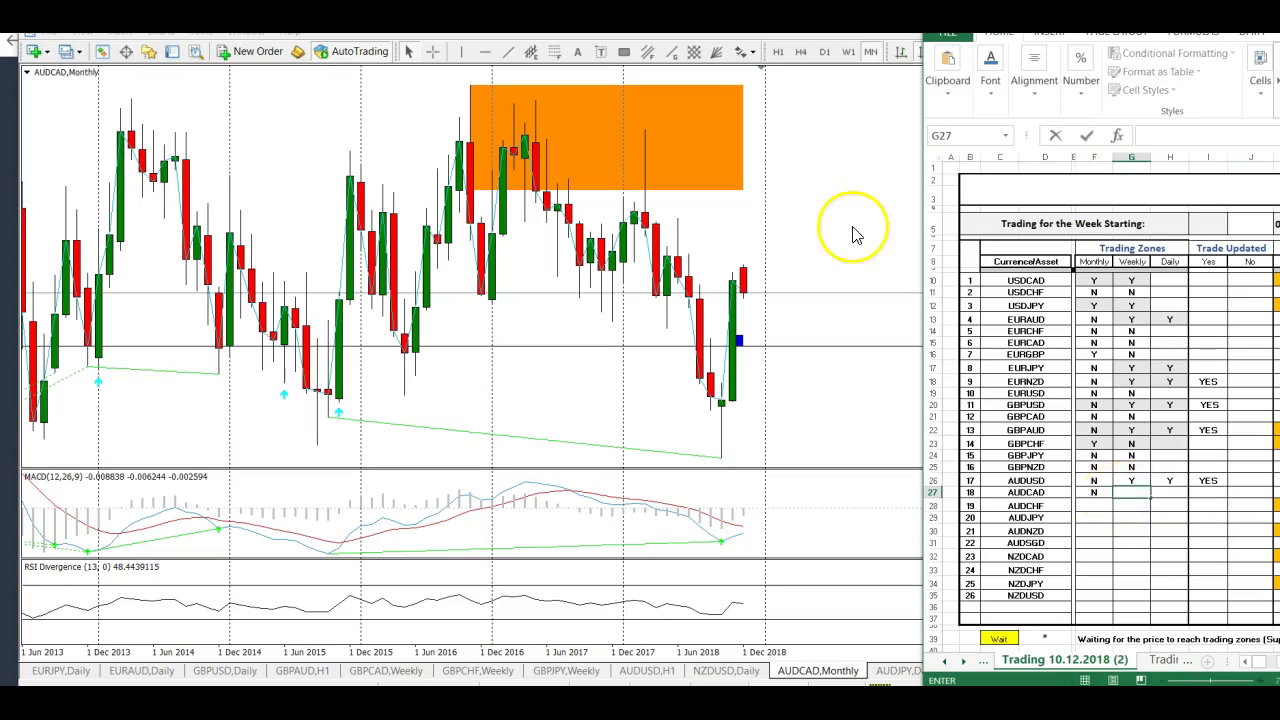
left_click(849, 52)
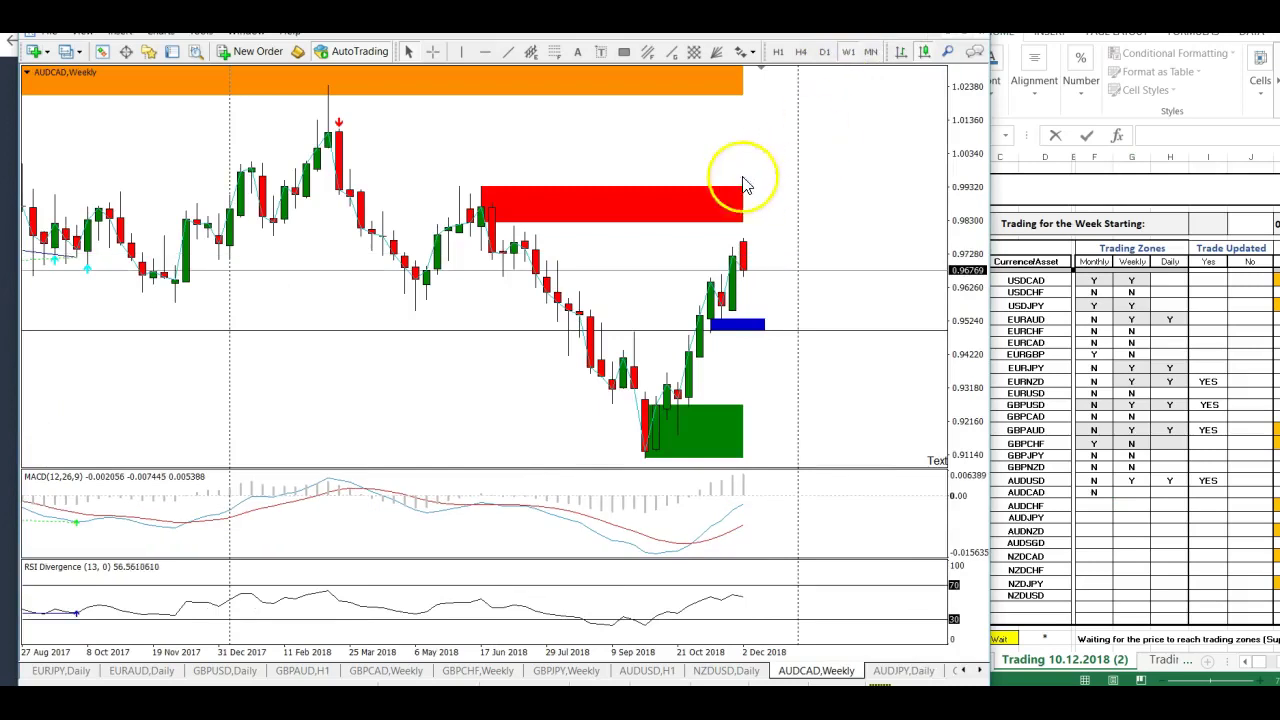
left_click(1137, 492)
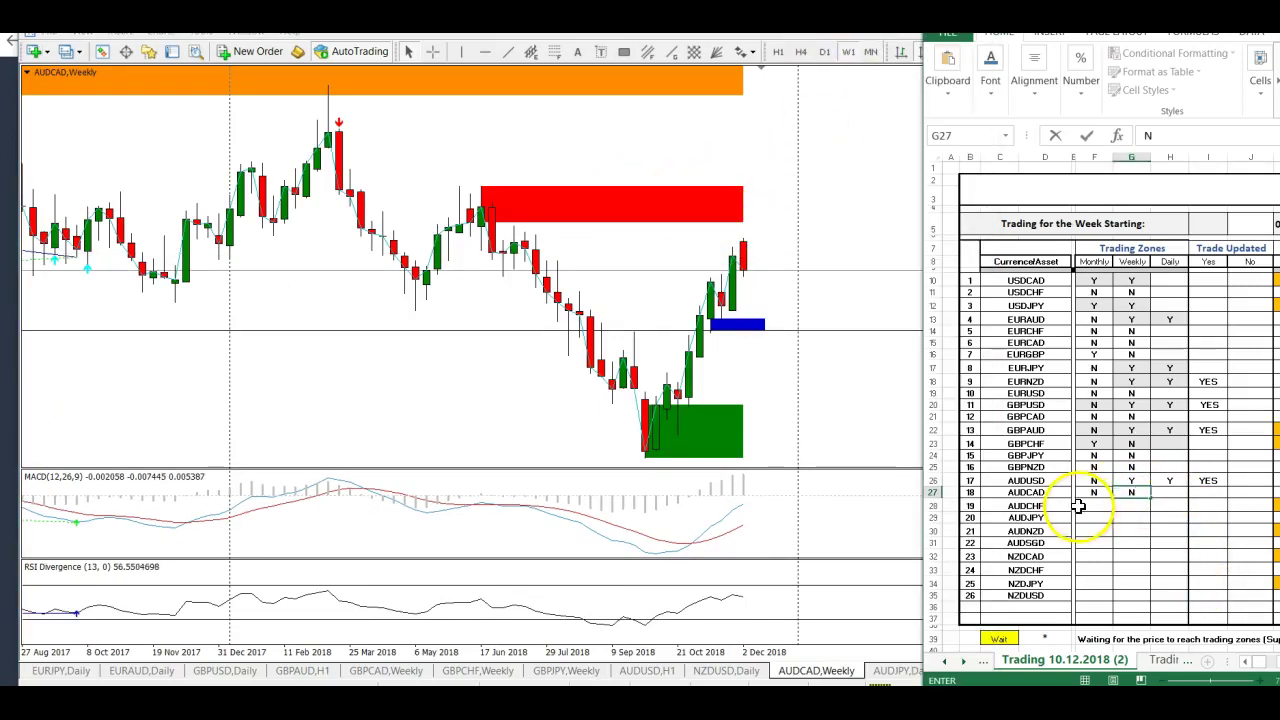
Check AUDJPY on the monthly timeframe and enter N as its Monthly zone in the journal.
left_click(1078, 506)
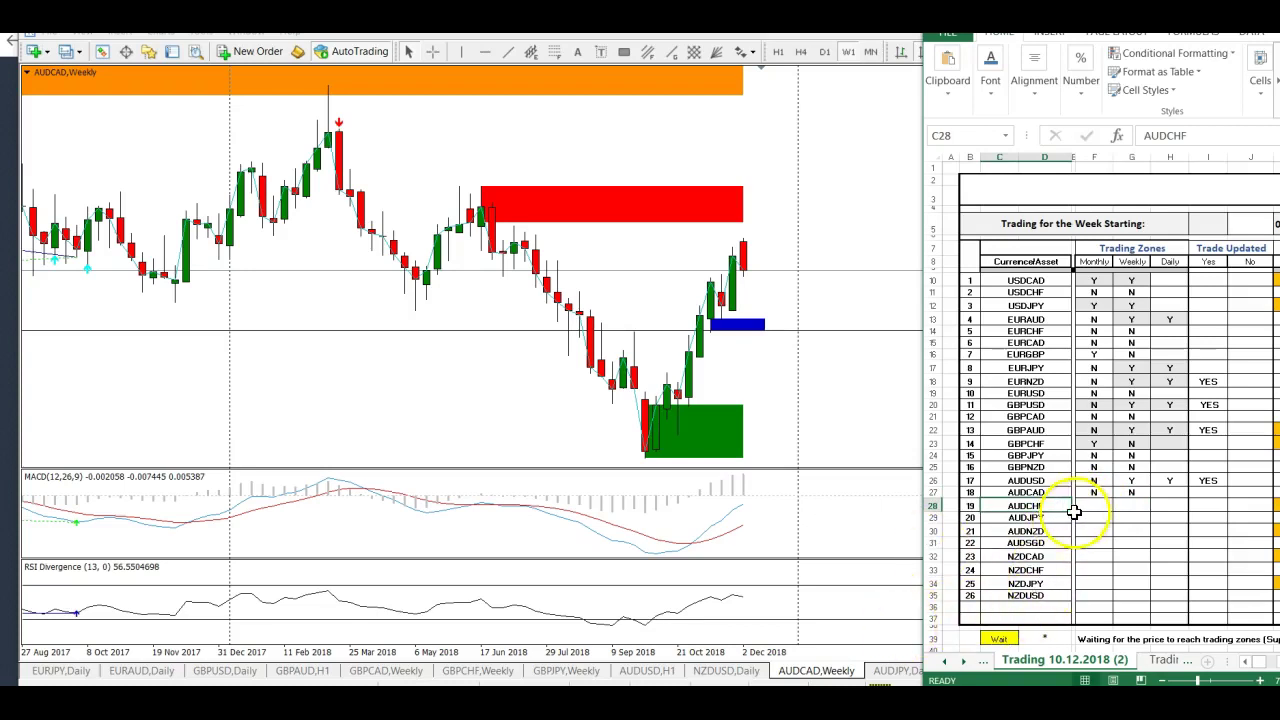
left_click(803, 608)
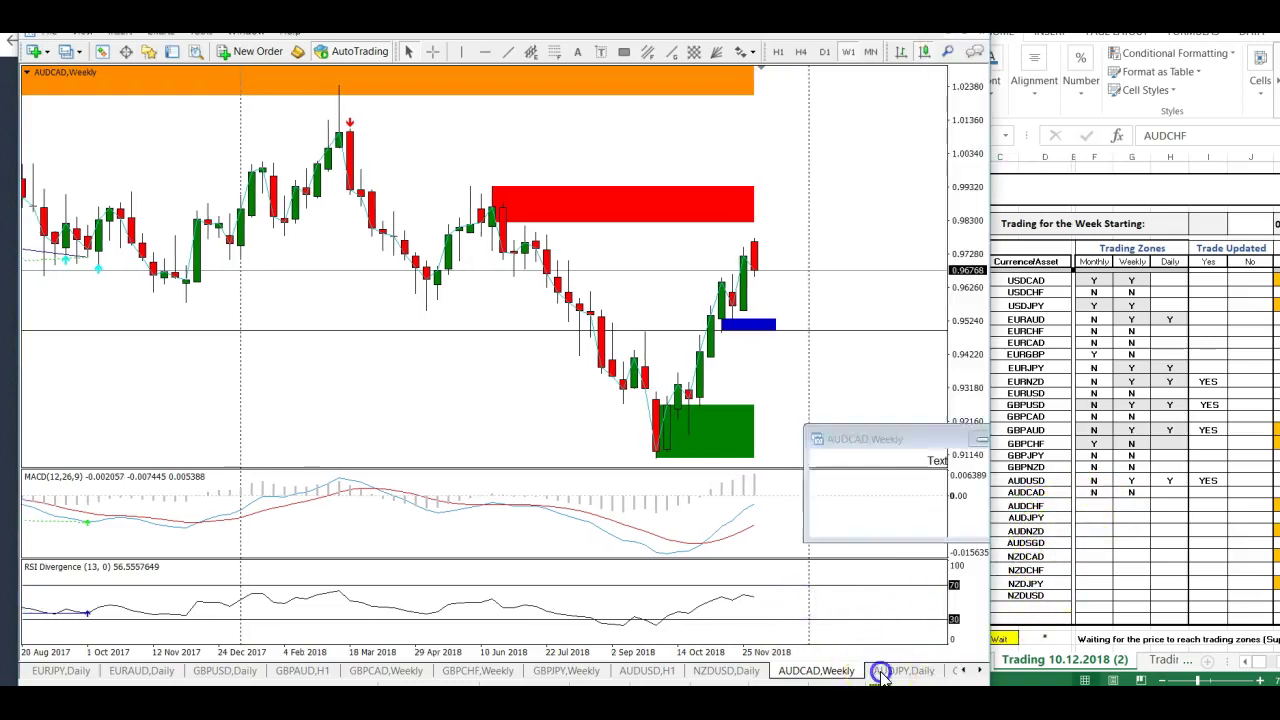
left_click(882, 671)
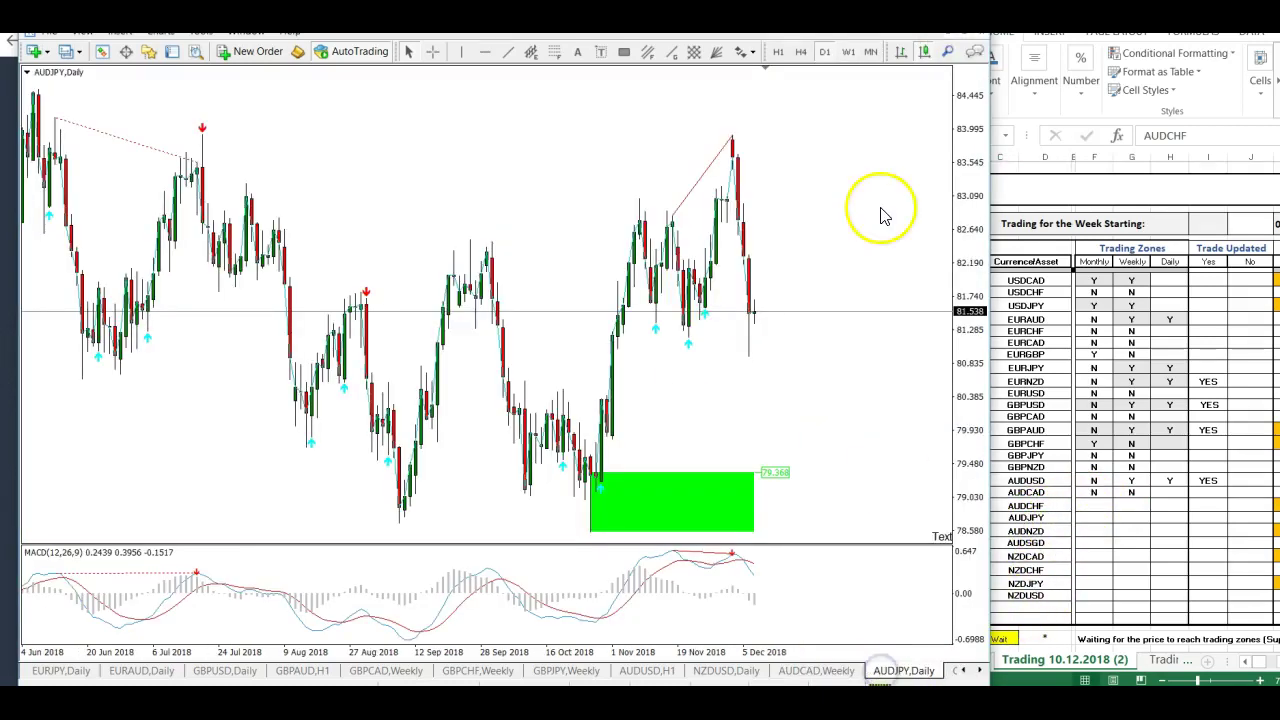
left_click(870, 52)
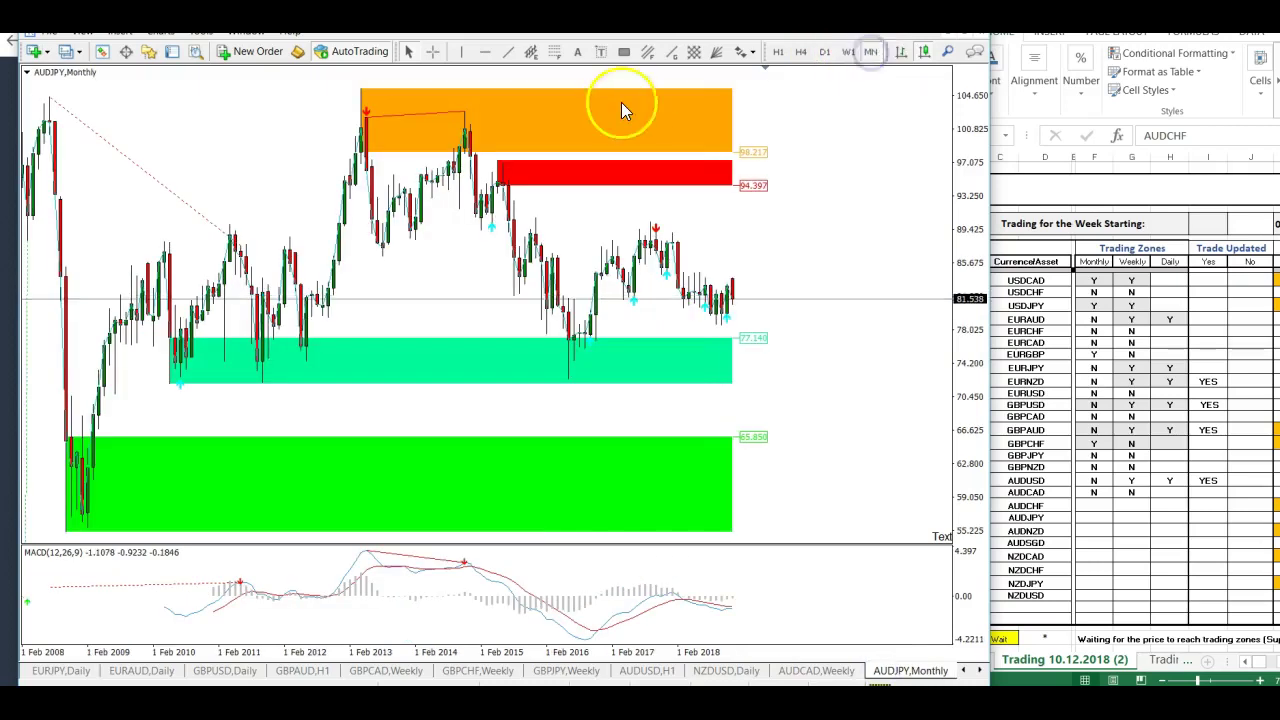
left_click(1097, 516)
type("N")
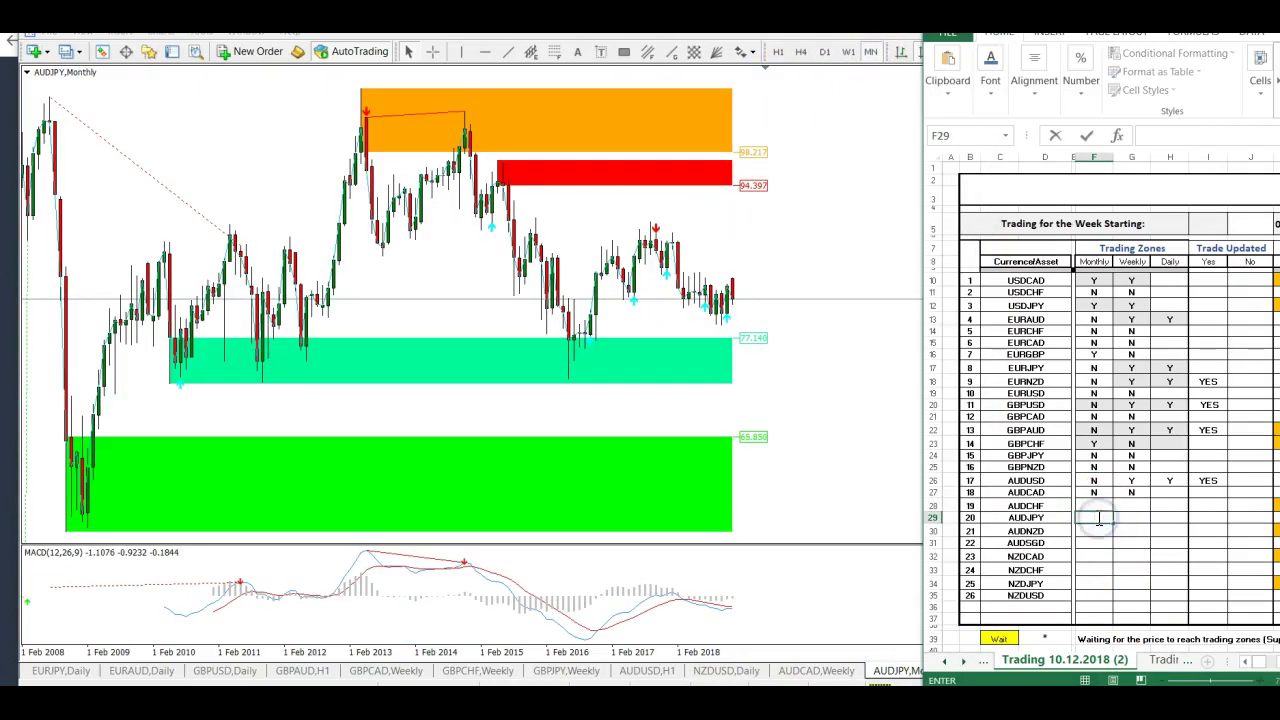
left_click(1136, 518)
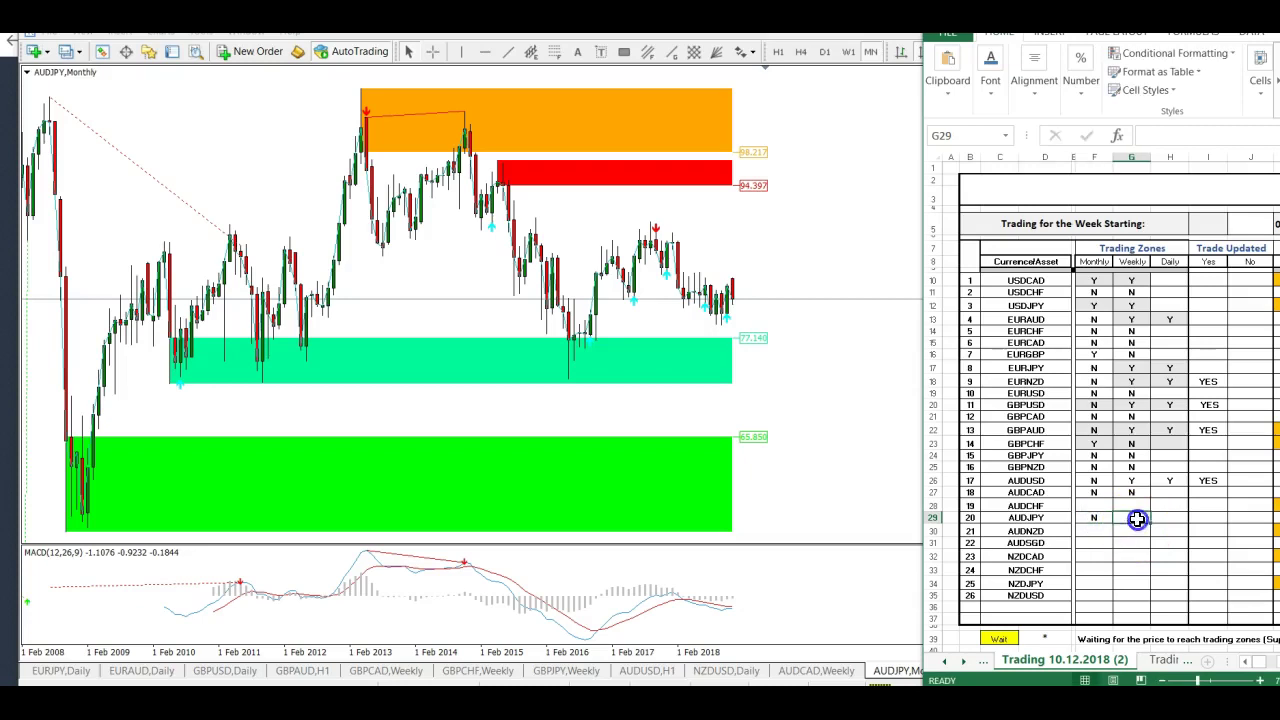
Check AUDJPY on the weekly timeframe and enter Y as its Weekly zone.
left_click(847, 51)
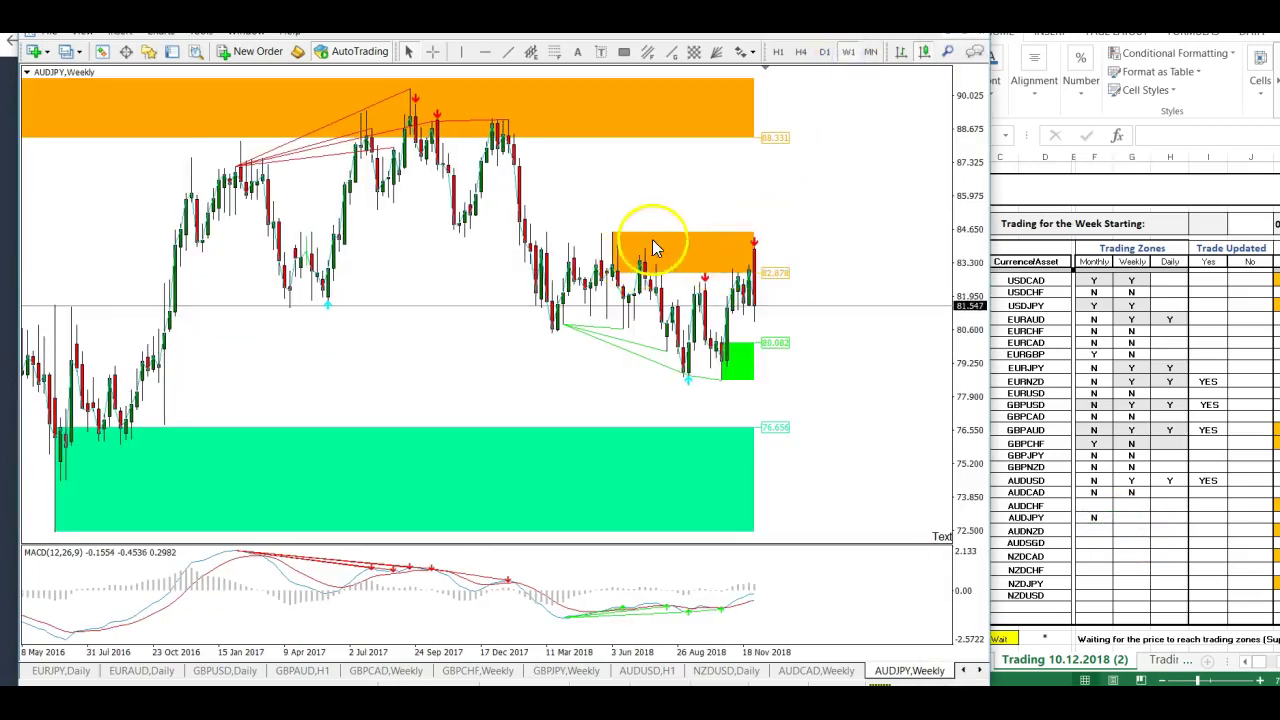
left_click(1133, 516)
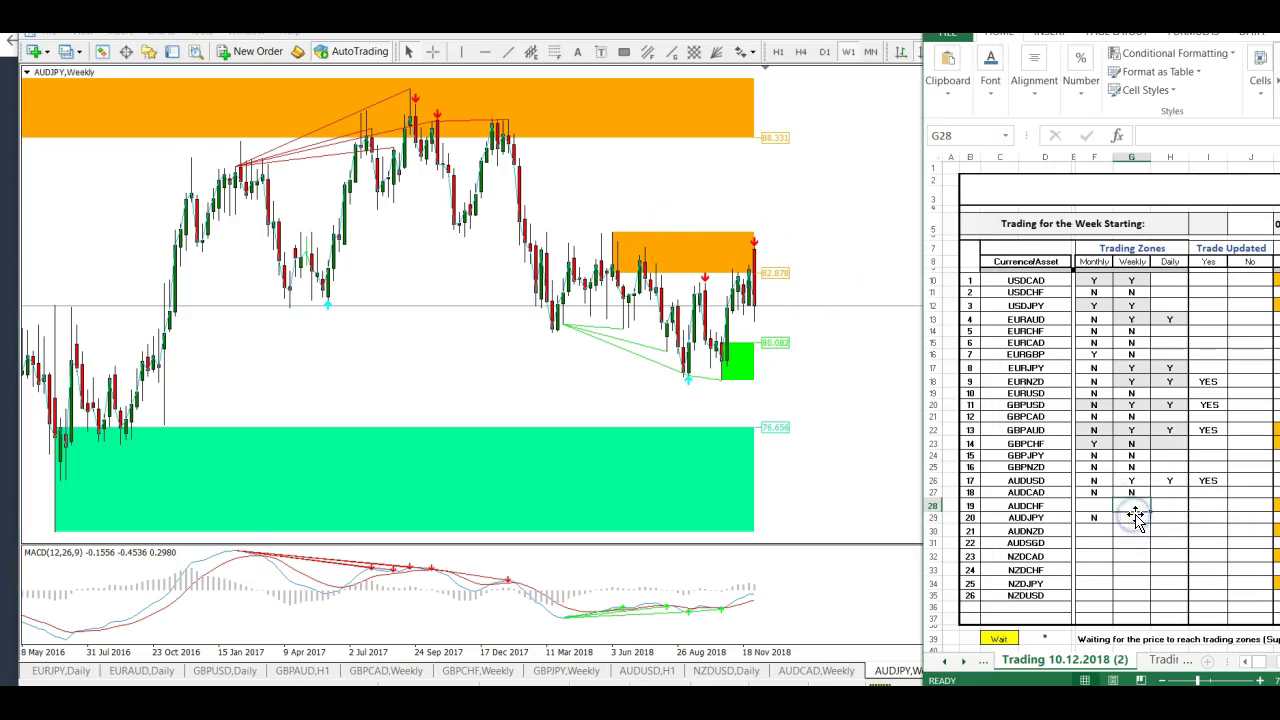
type("Y")
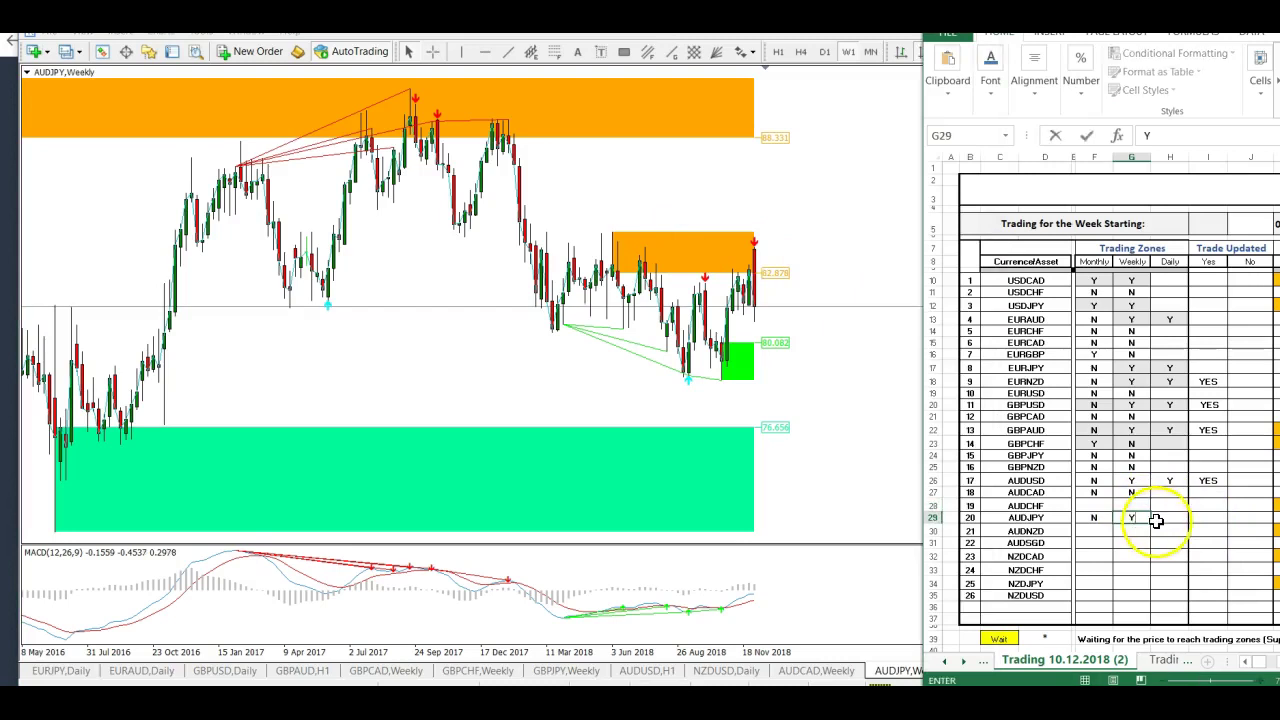
Examine AUDJPY's zones and recent candles on the daily and 4-hour timeframes in an enlarged chart window.
left_click(1156, 517)
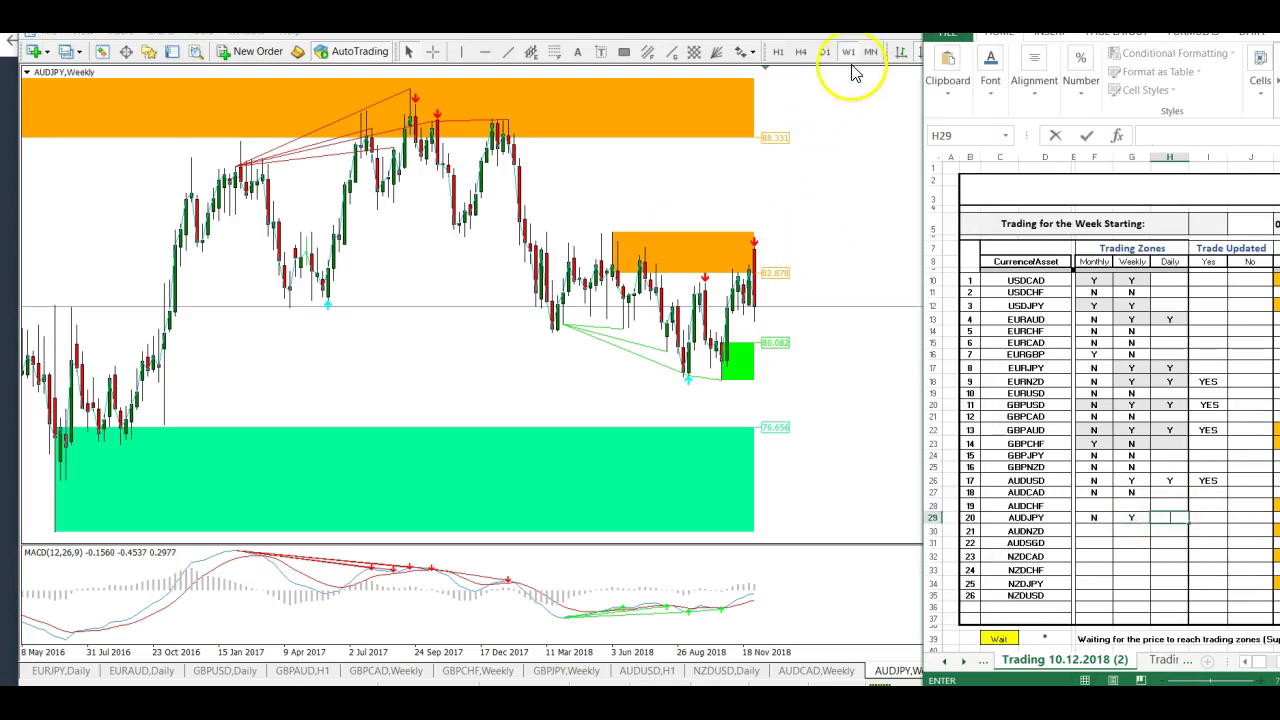
left_click(824, 51)
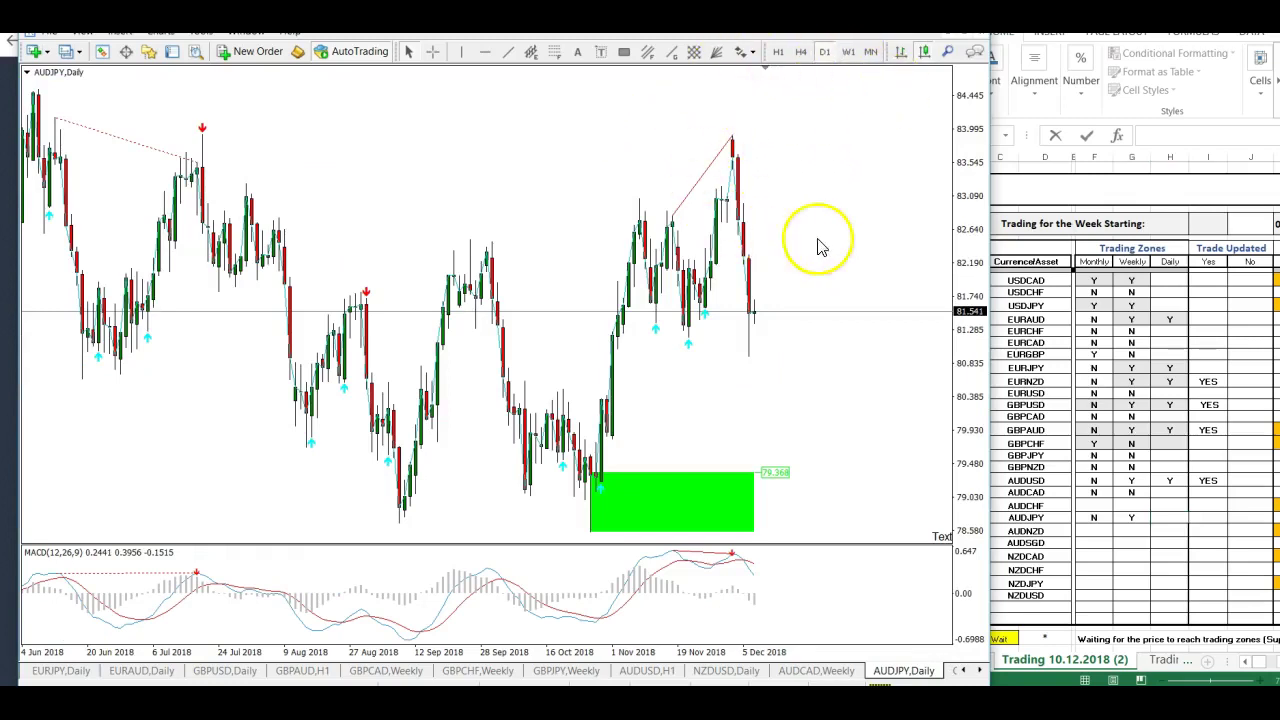
left_click(960, 18)
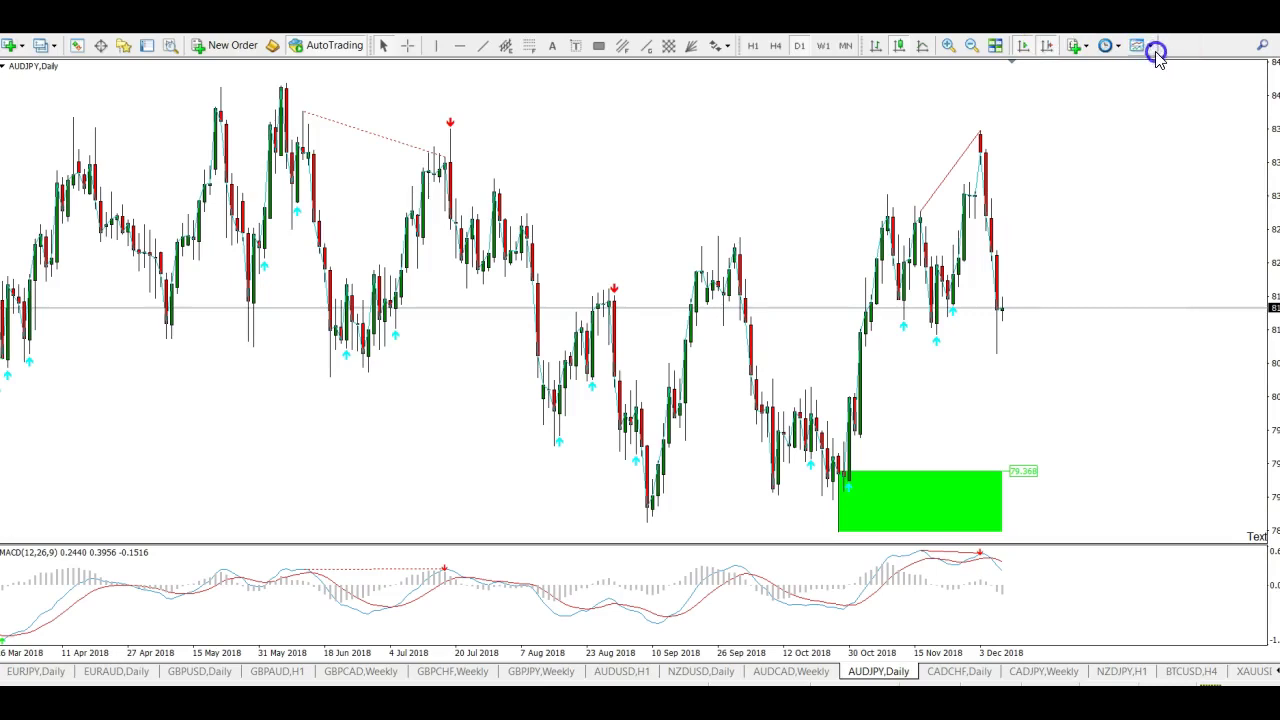
left_click(1047, 45)
left_click(888, 289)
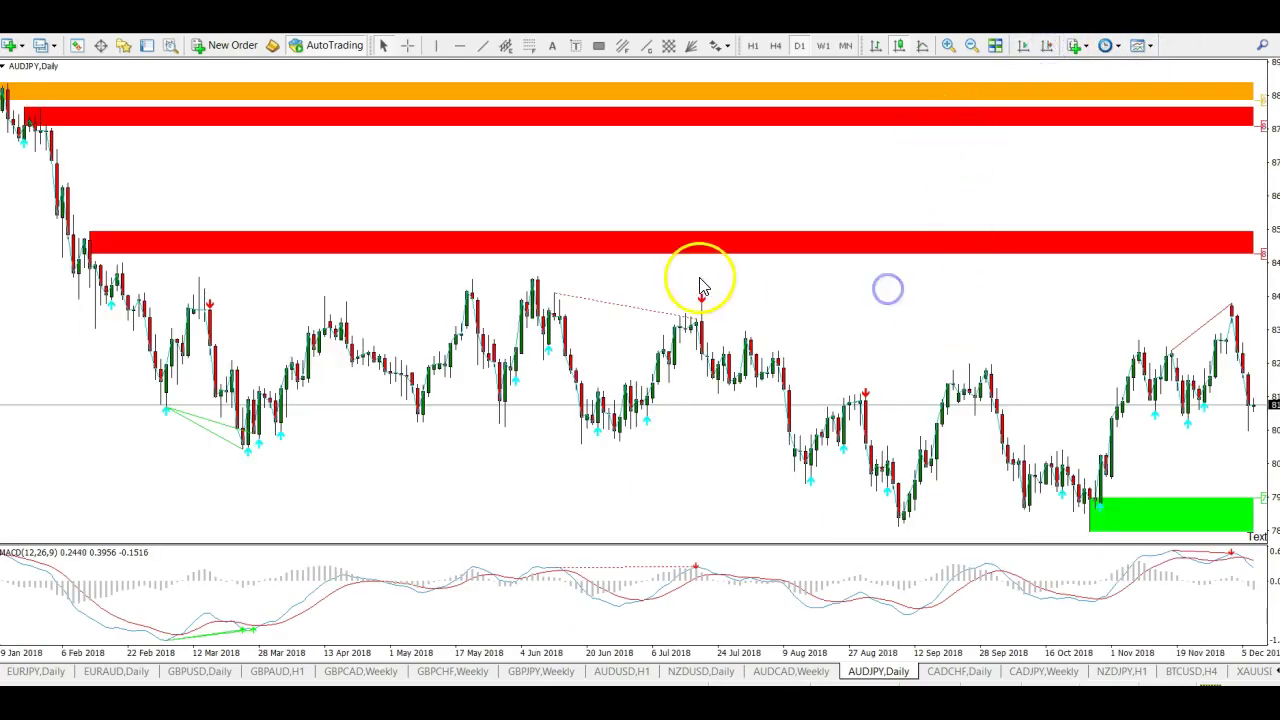
left_click(775, 45)
left_click_drag(966, 300, 408, 206)
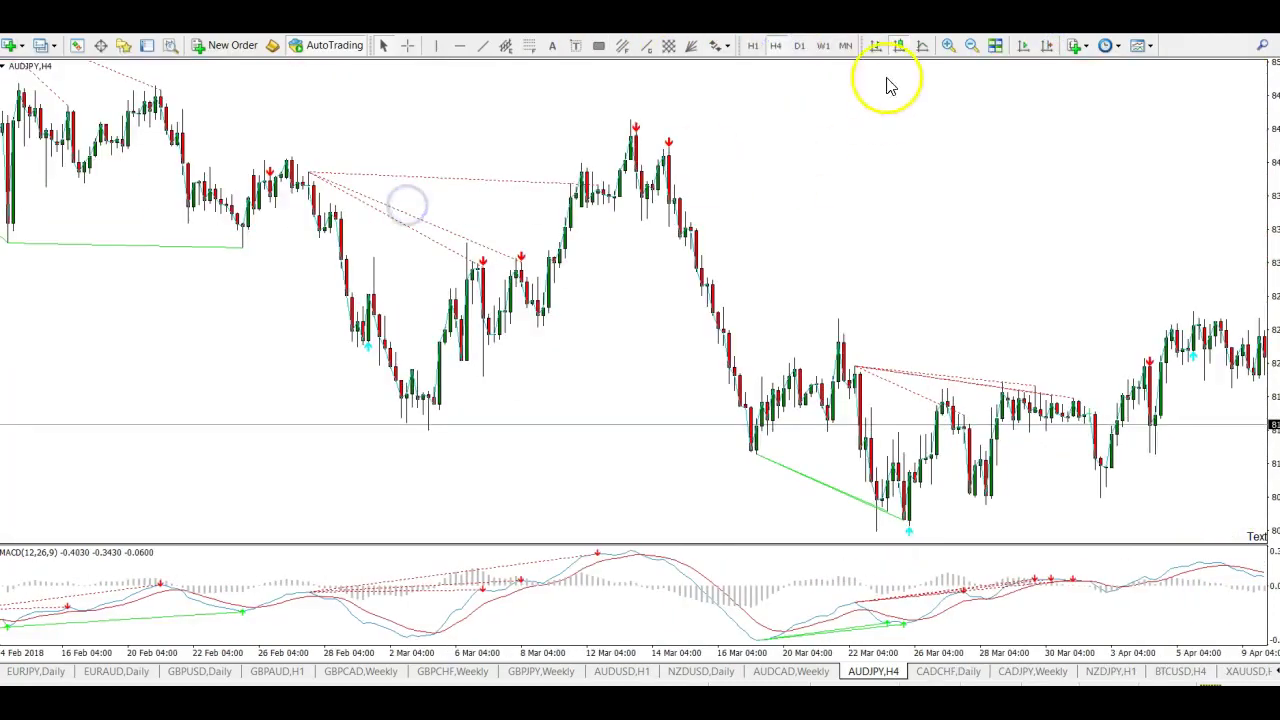
left_click(1048, 47)
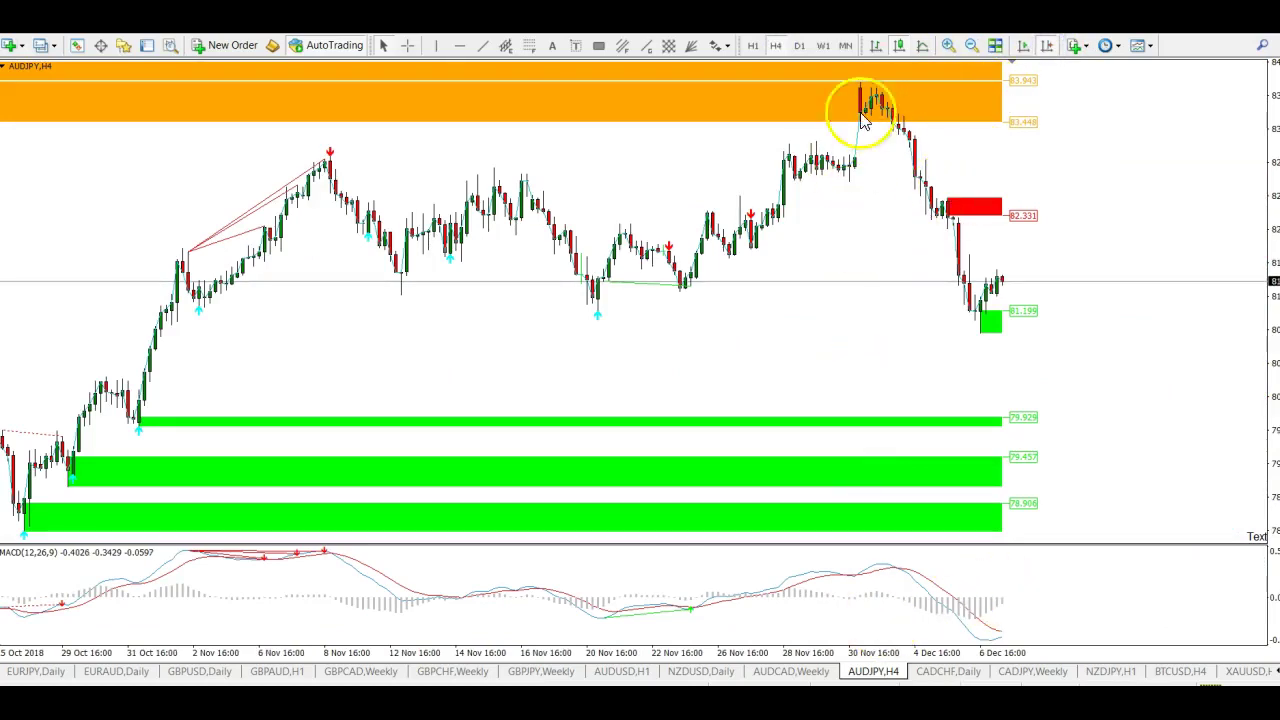
Draw a blue resistance rectangle on AUDJPY's daily chart from the early June 2018 peak to the latest candle and check it on the 4-hour timeframe.
left_click(800, 47)
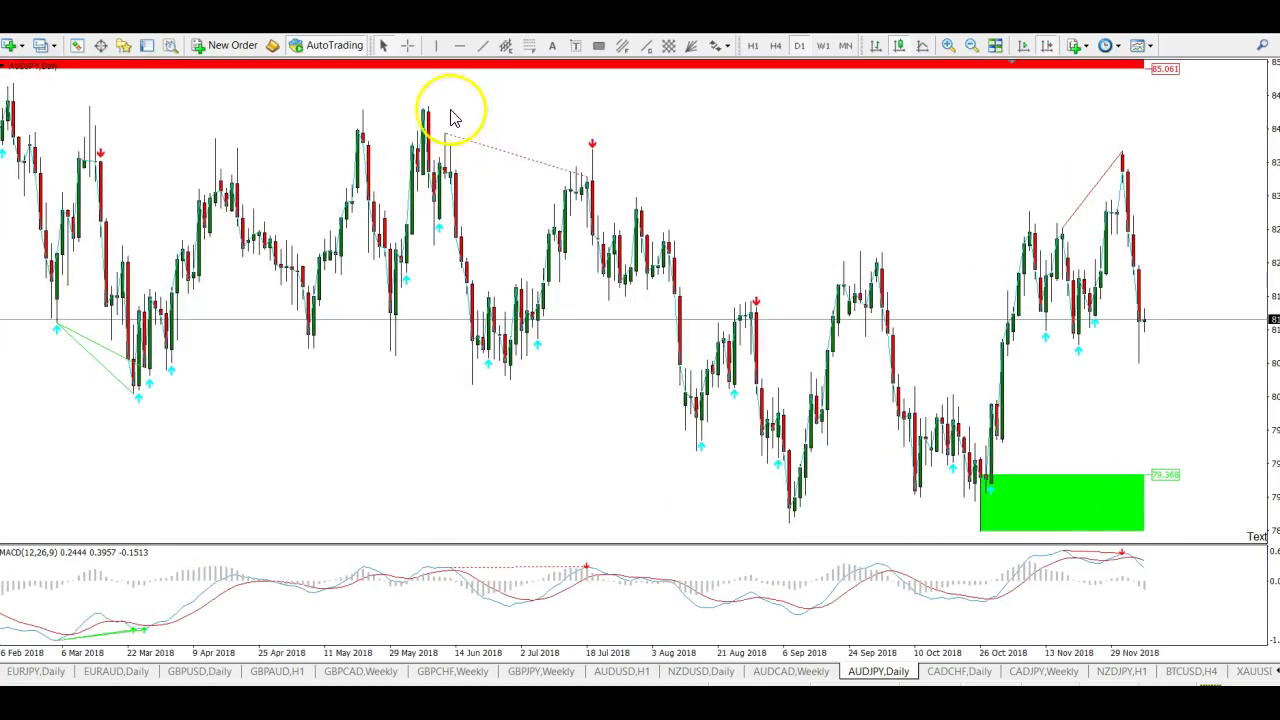
left_click_drag(423, 104, 1144, 175)
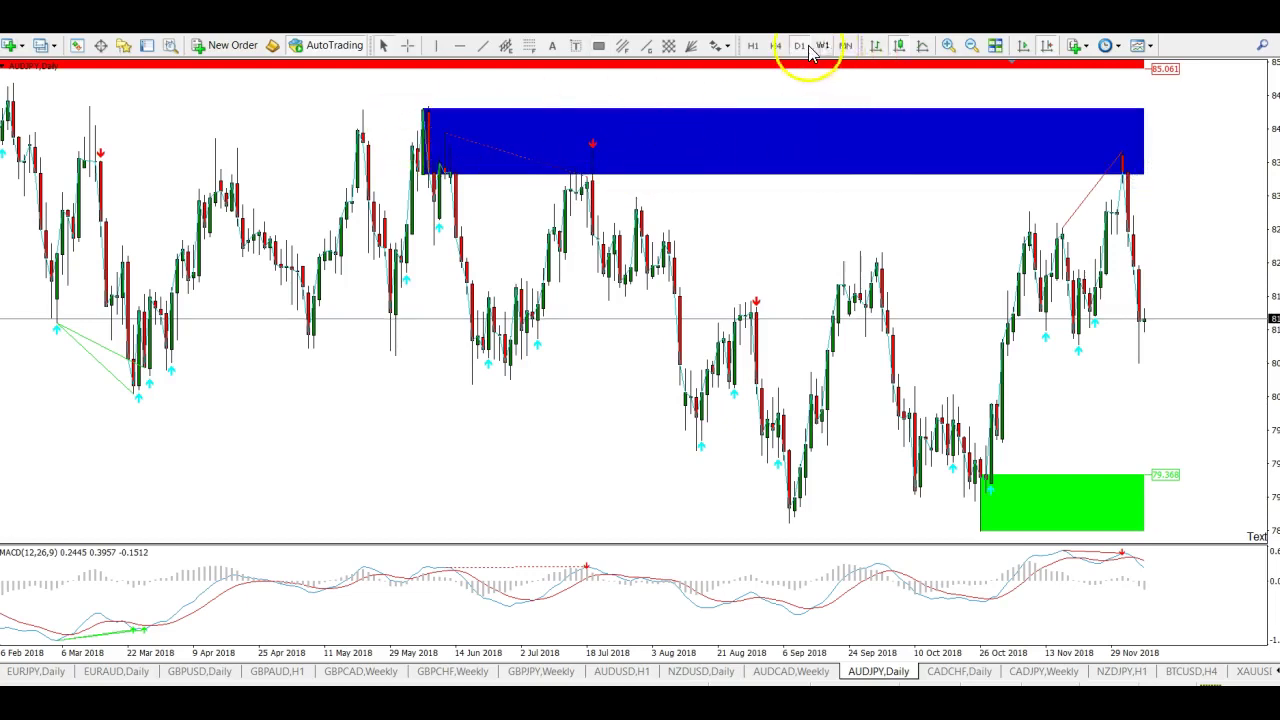
left_click(778, 46)
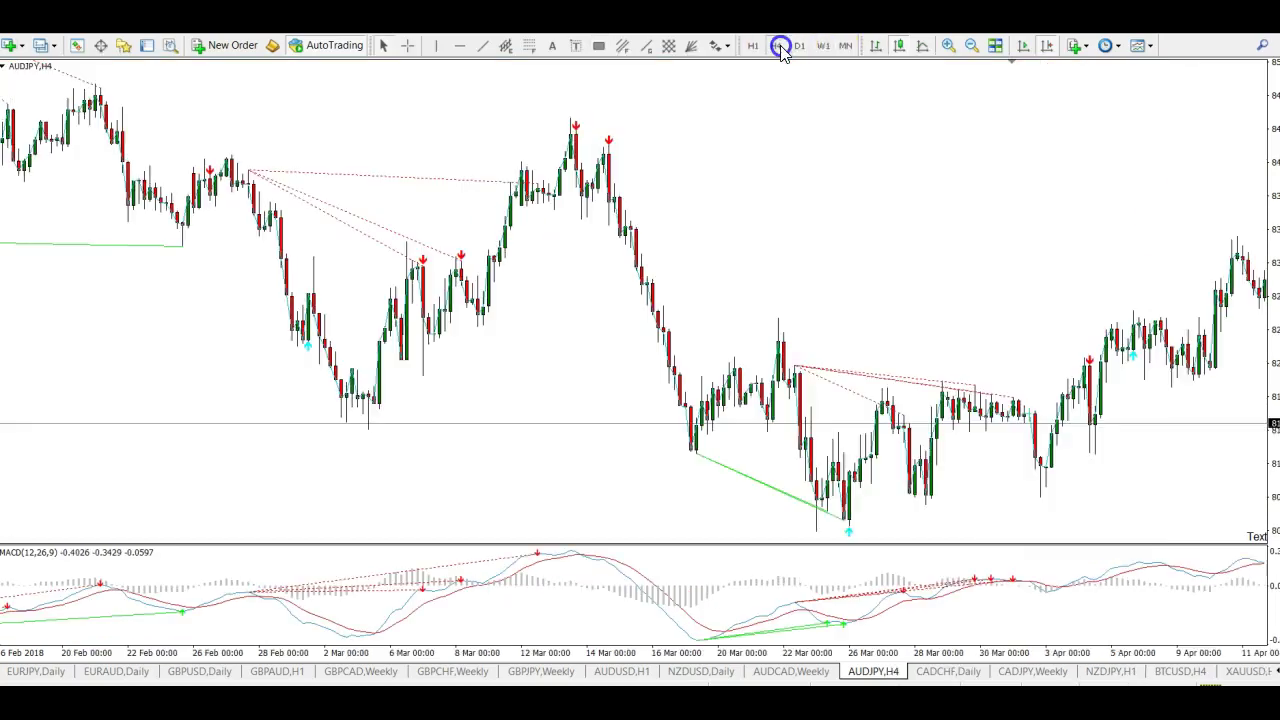
left_click(1040, 52)
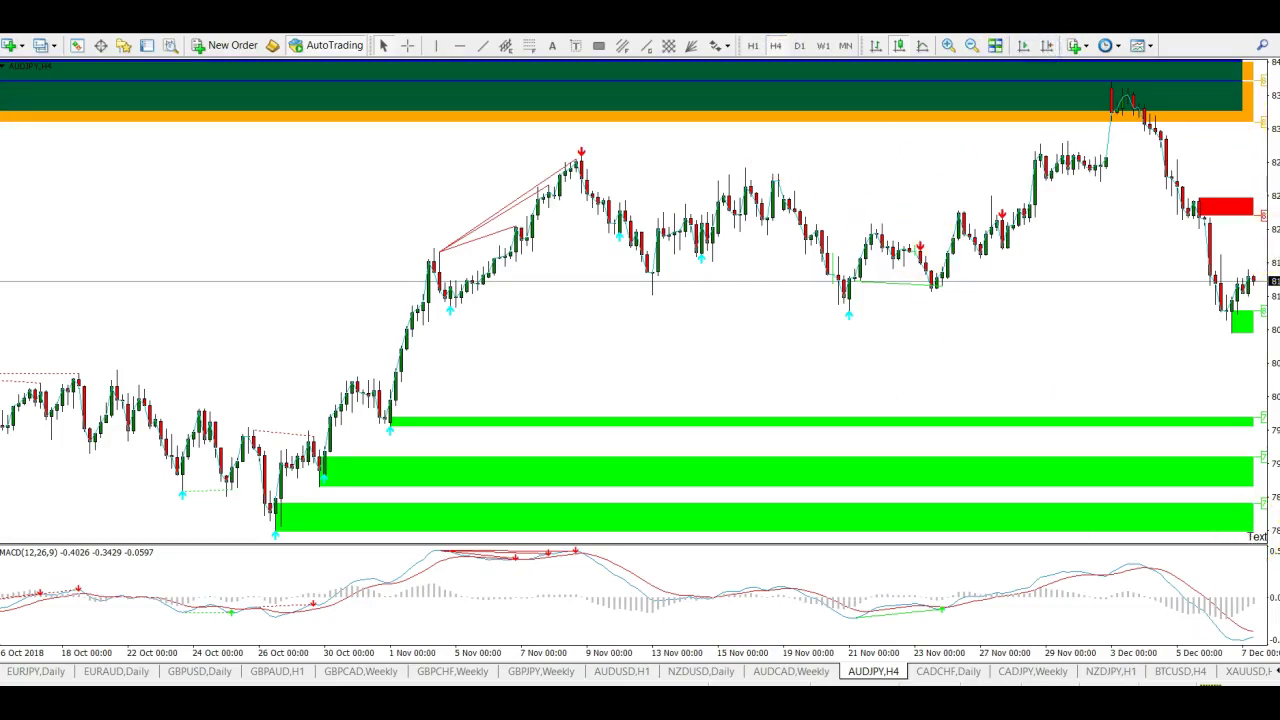
Place the journal beside the chart and enter Y as AUDJPY's Daily zone and YES under Trade Updated.
key("F11")
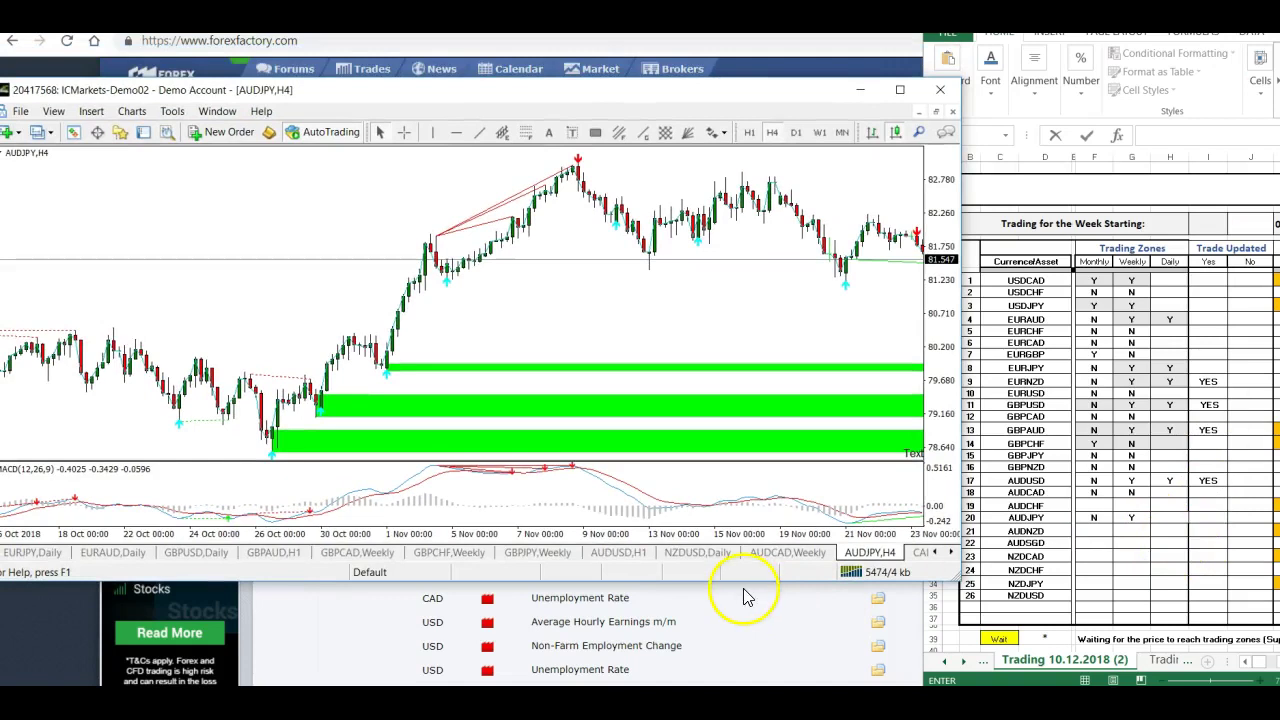
left_click_drag(742, 582, 742, 583)
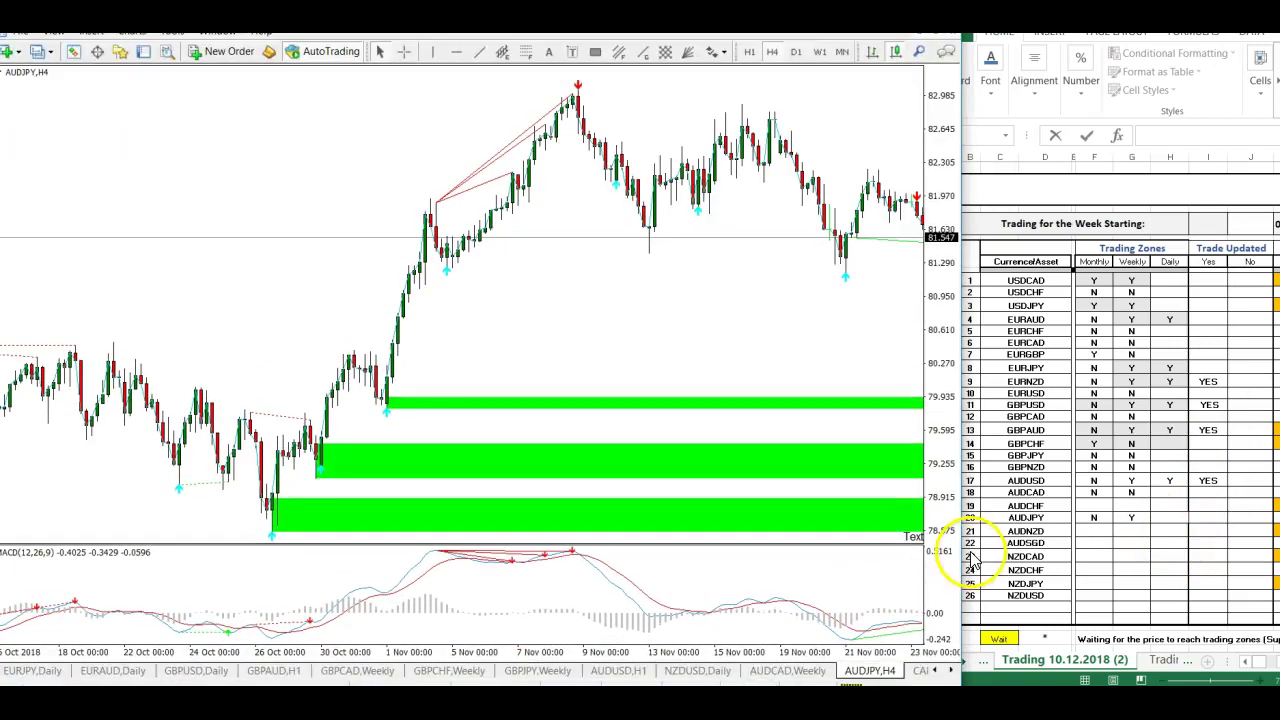
left_click(1160, 521)
double_click(1160, 521)
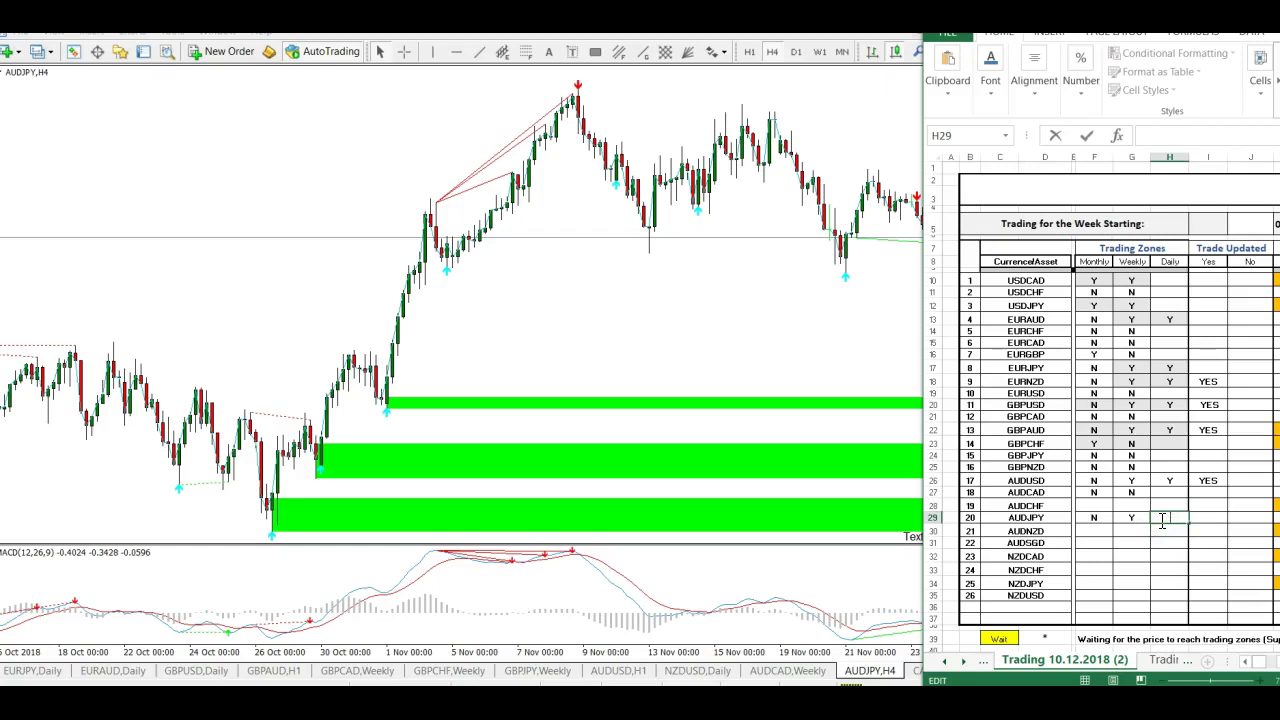
left_click(1214, 518)
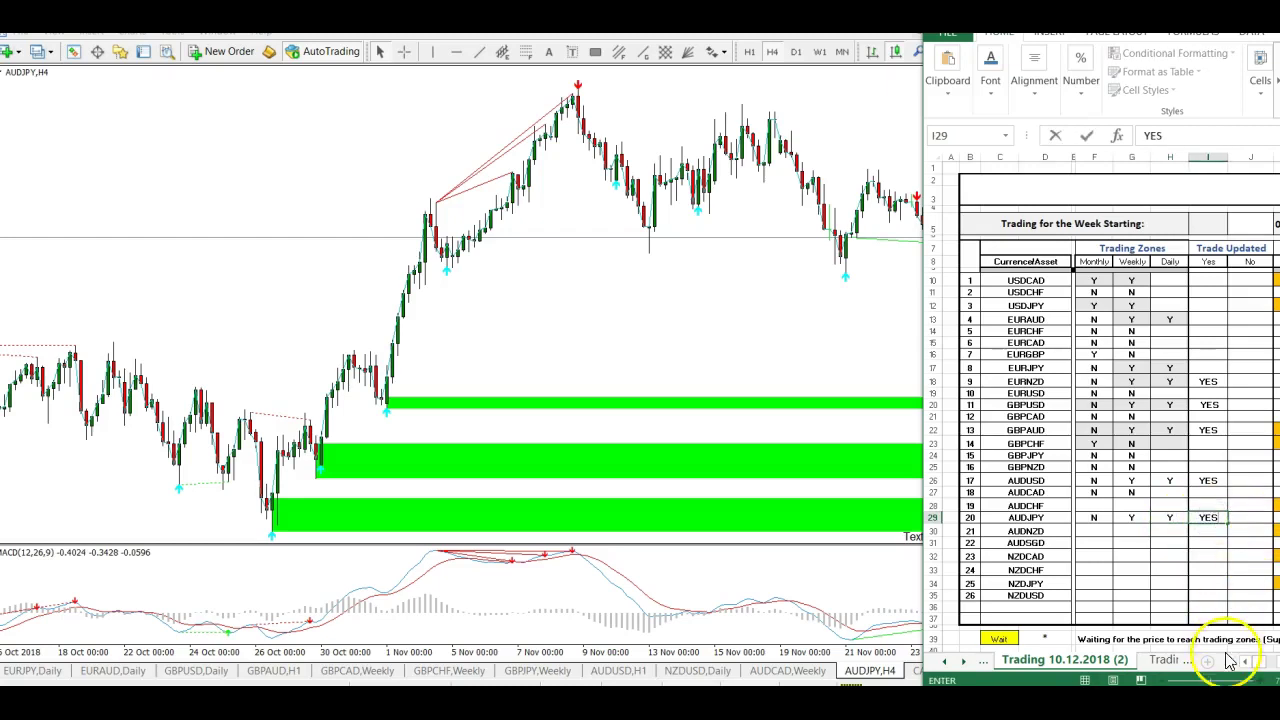
Examine AUDJPY on the 4-hour, 1-hour and daily timeframes, measuring the 1-hour fall from the early December highs to the low.
left_click(677, 289)
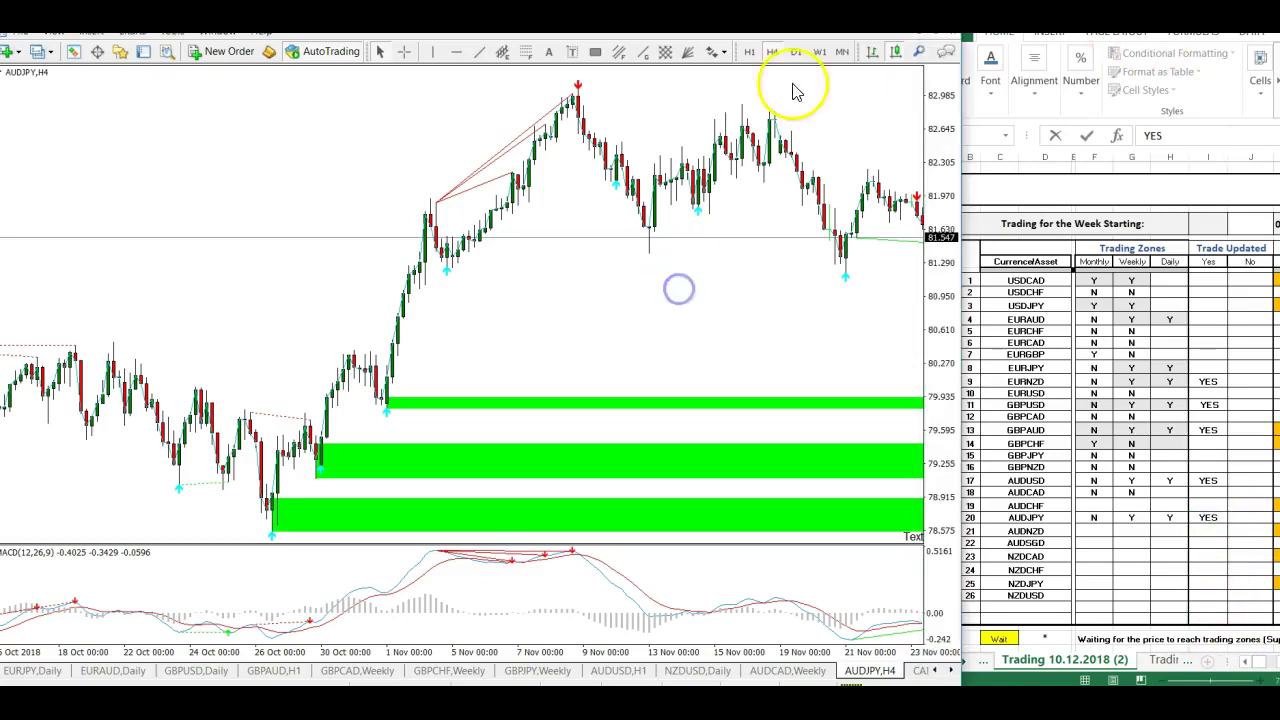
key("super+Up")
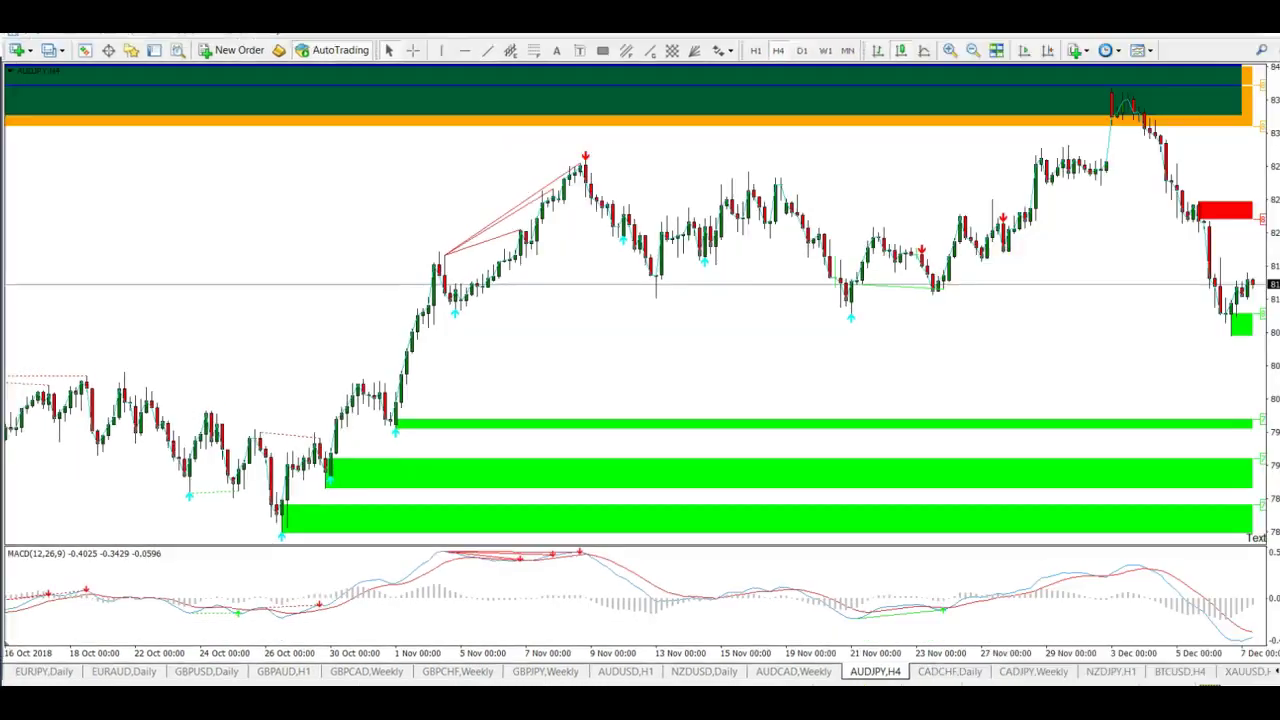
left_click(1046, 45)
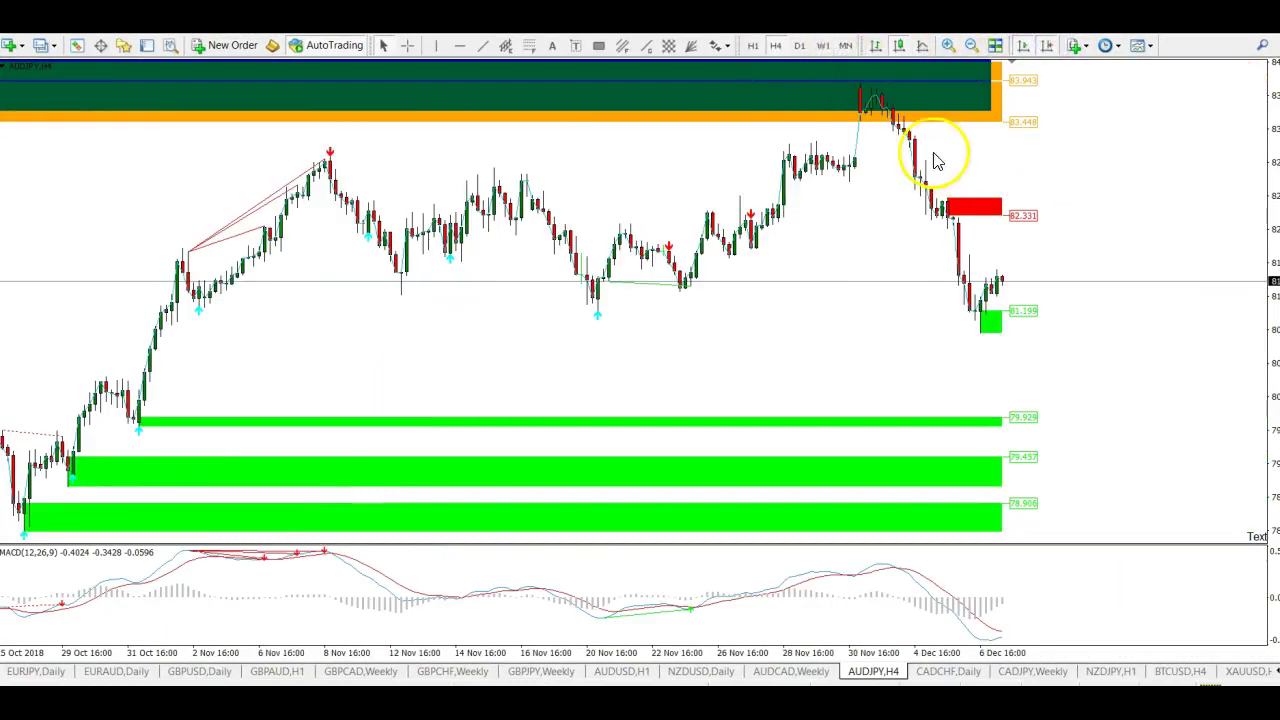
left_click(754, 47)
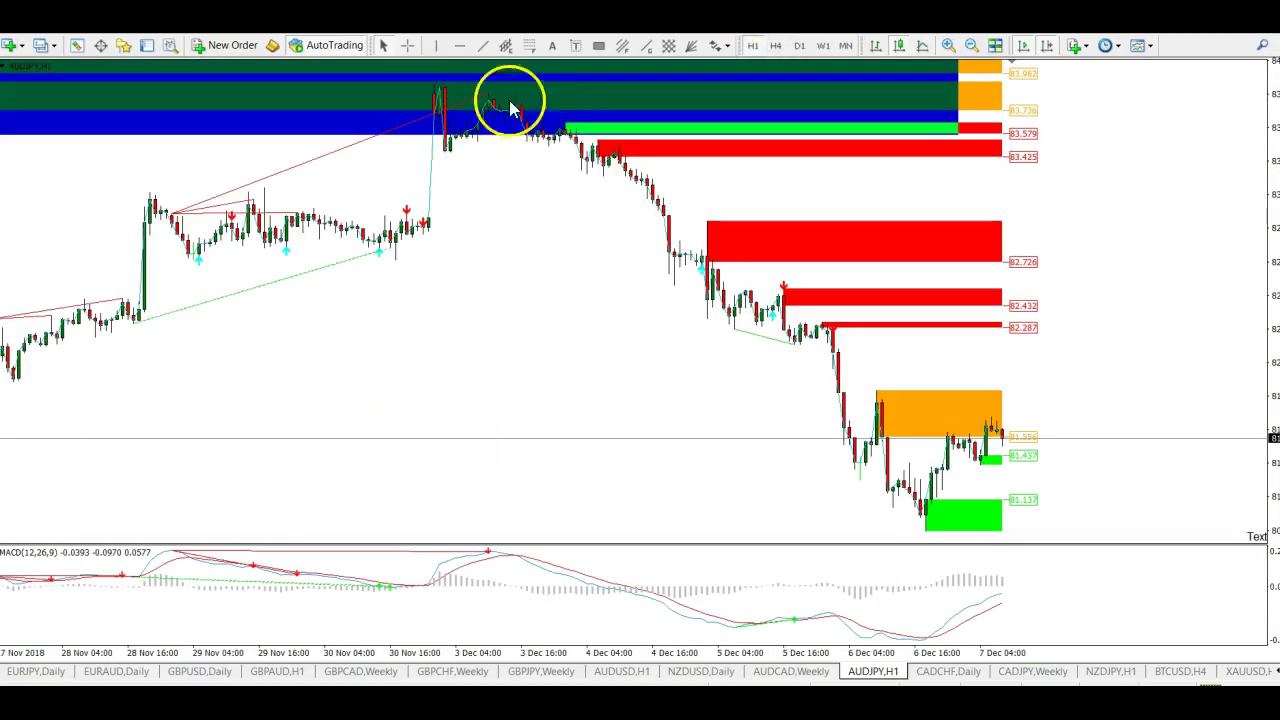
left_click(411, 47)
mouse_move(508, 120)
left_mouse_down()
mouse_move(680, 249)
mouse_move(946, 531)
mouse_move(931, 527)
left_mouse_up()
left_click(797, 47)
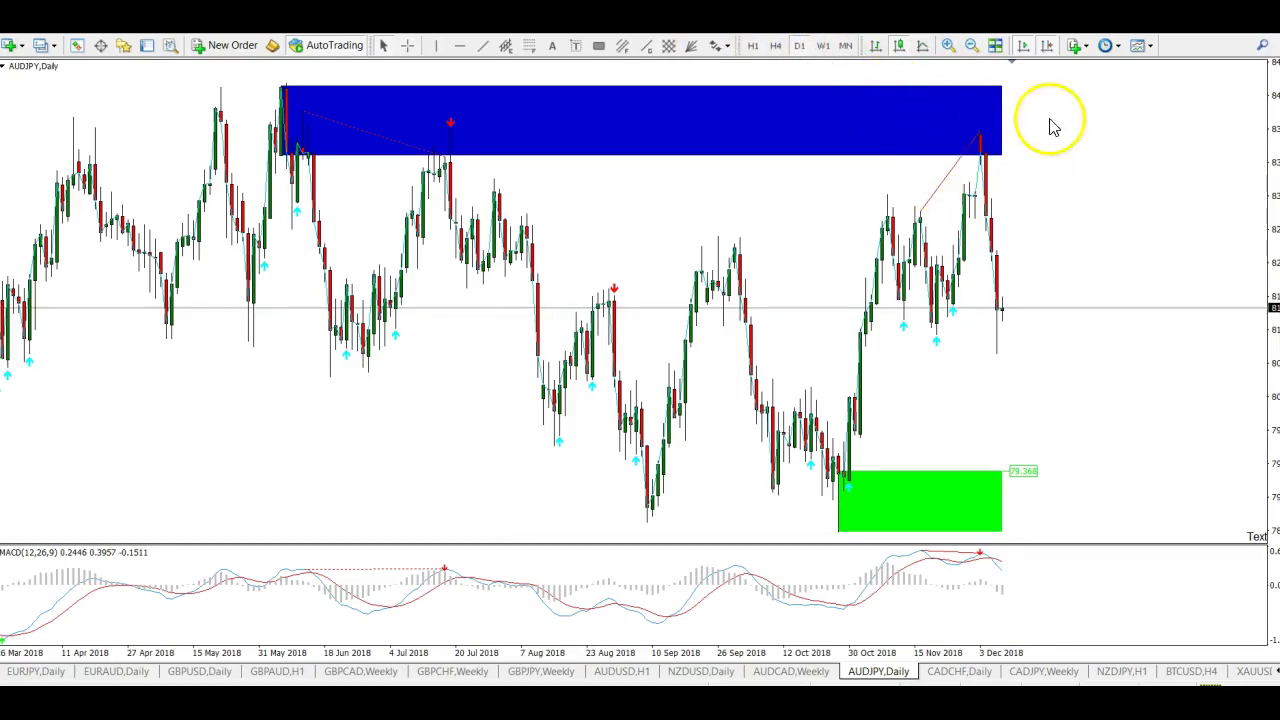
Return to the full journal and enter "Daily Inside Weekly" in AUDJPY's Daily column of trades to keep an eye on.
left_click(1226, 54)
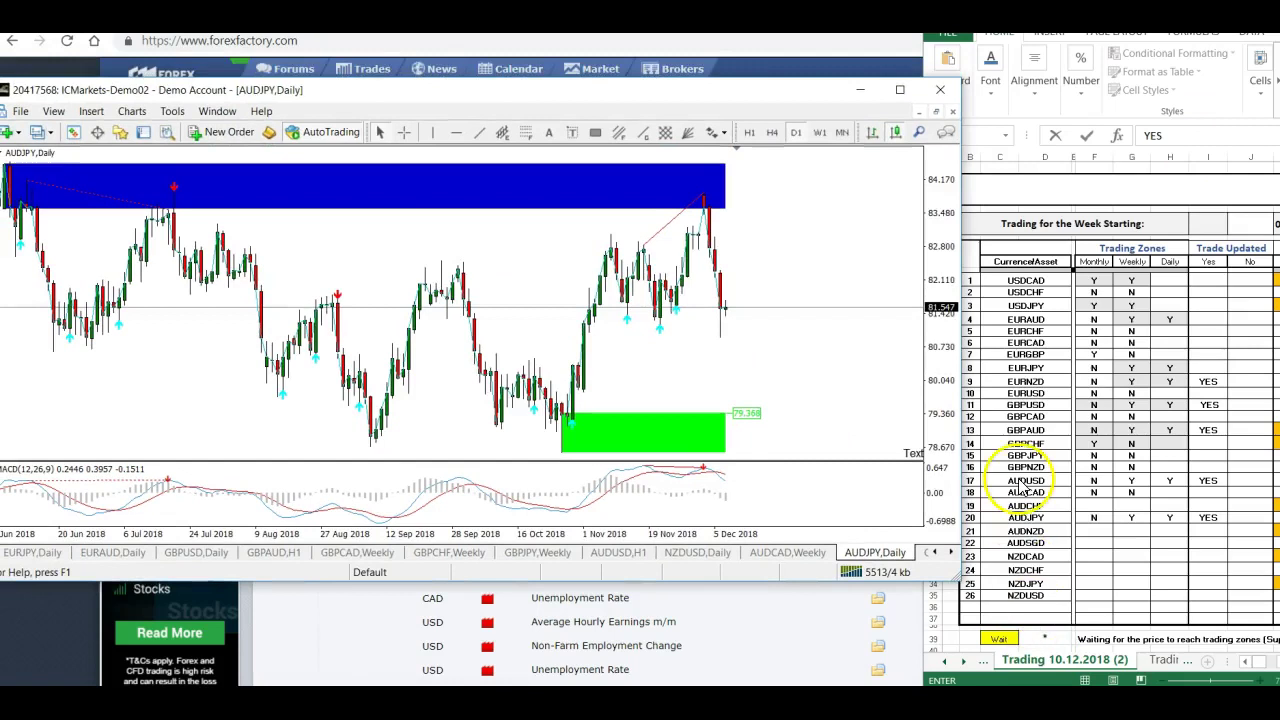
left_click(1258, 36)
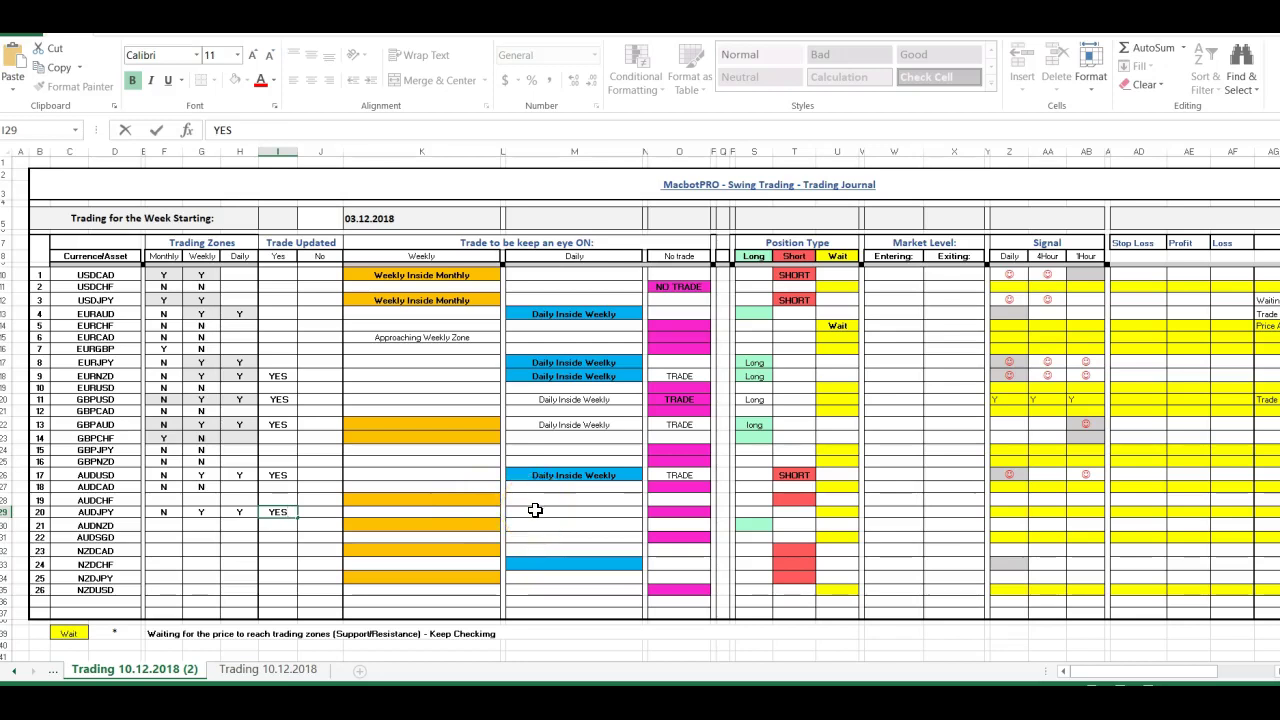
left_click(535, 510)
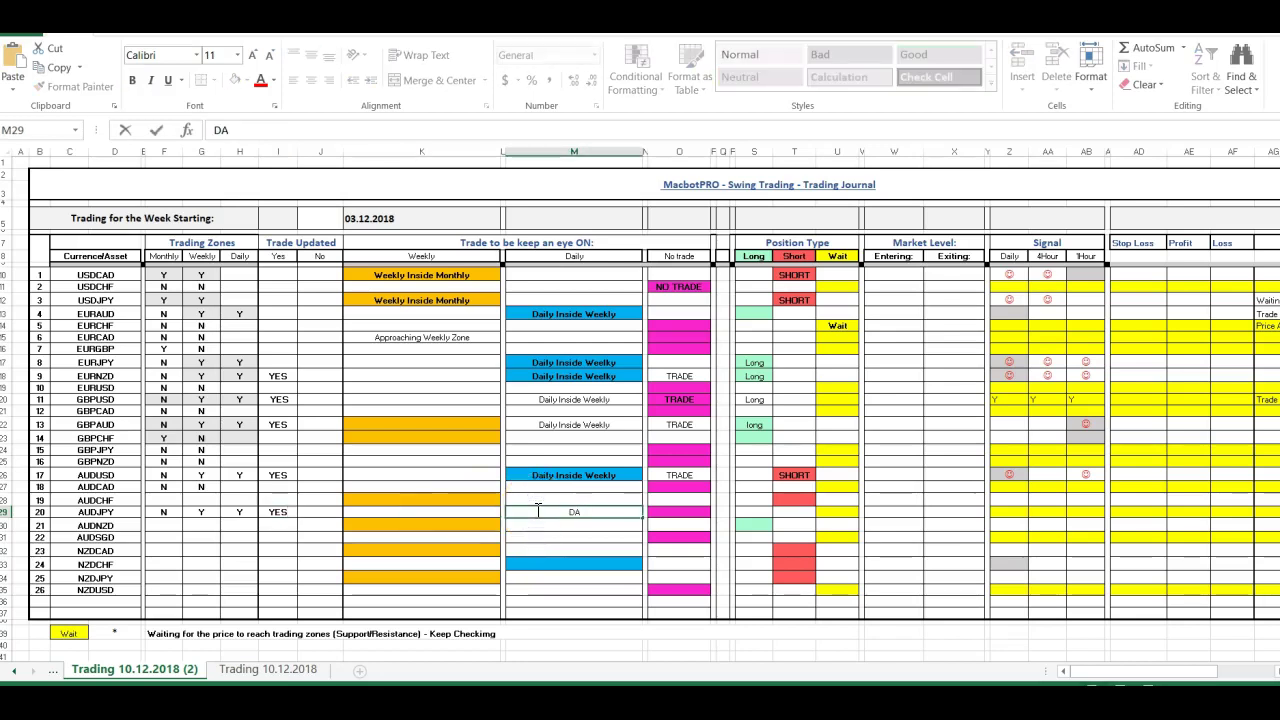
type("Daily")
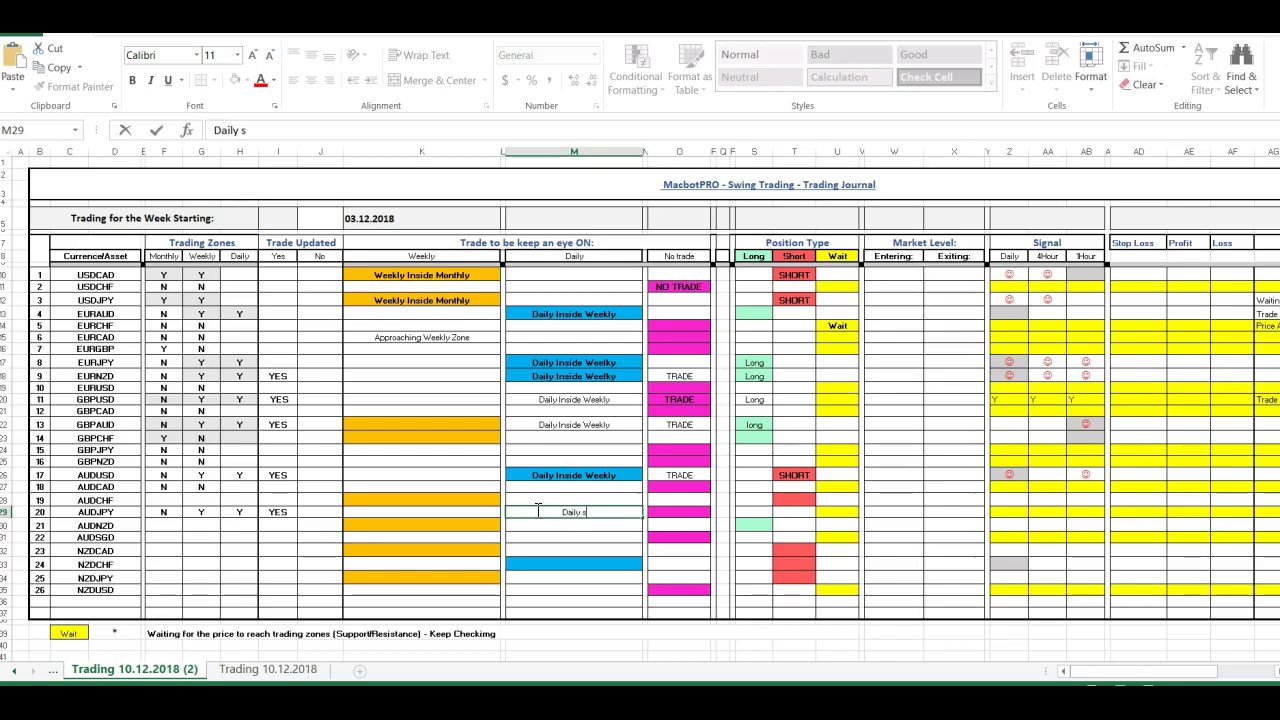
type(" Inside We")
left_click(612, 512)
key("BackSpace")
key("BackSpace")
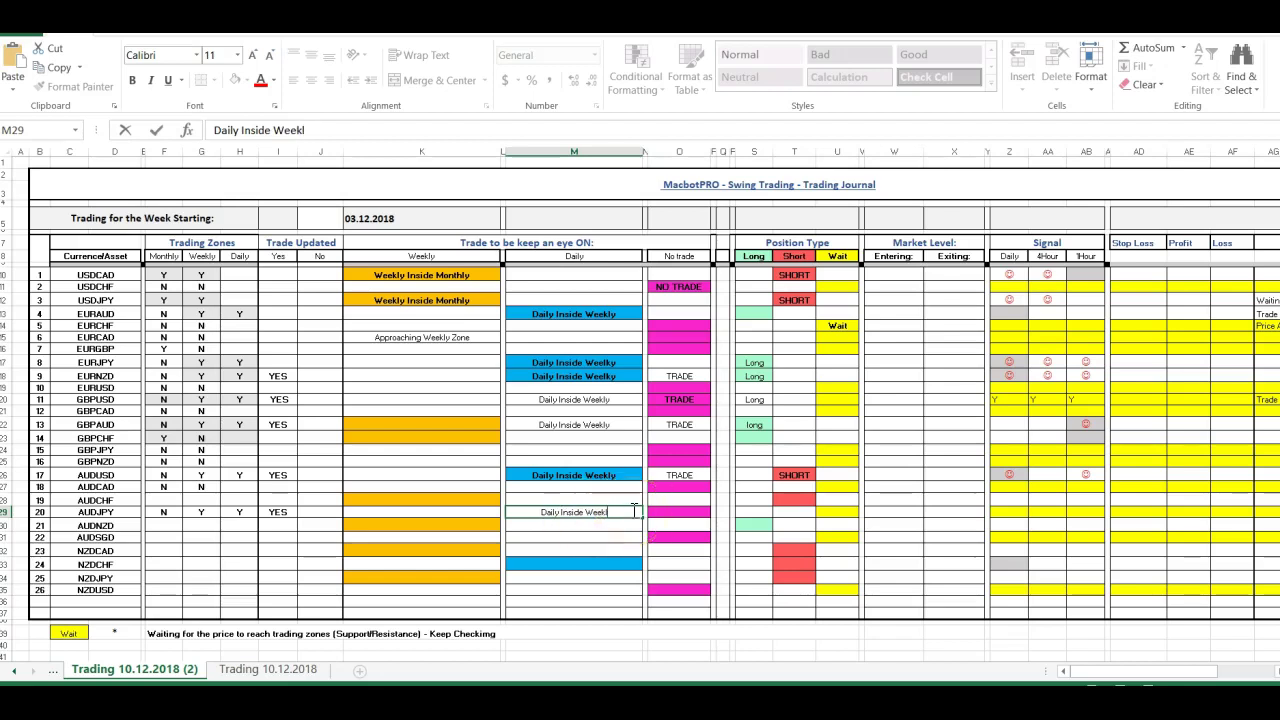
type("kly")
Enter "Trade" in AUDJPY's No trade column and "SHORT" as its position type.
left_click(680, 514)
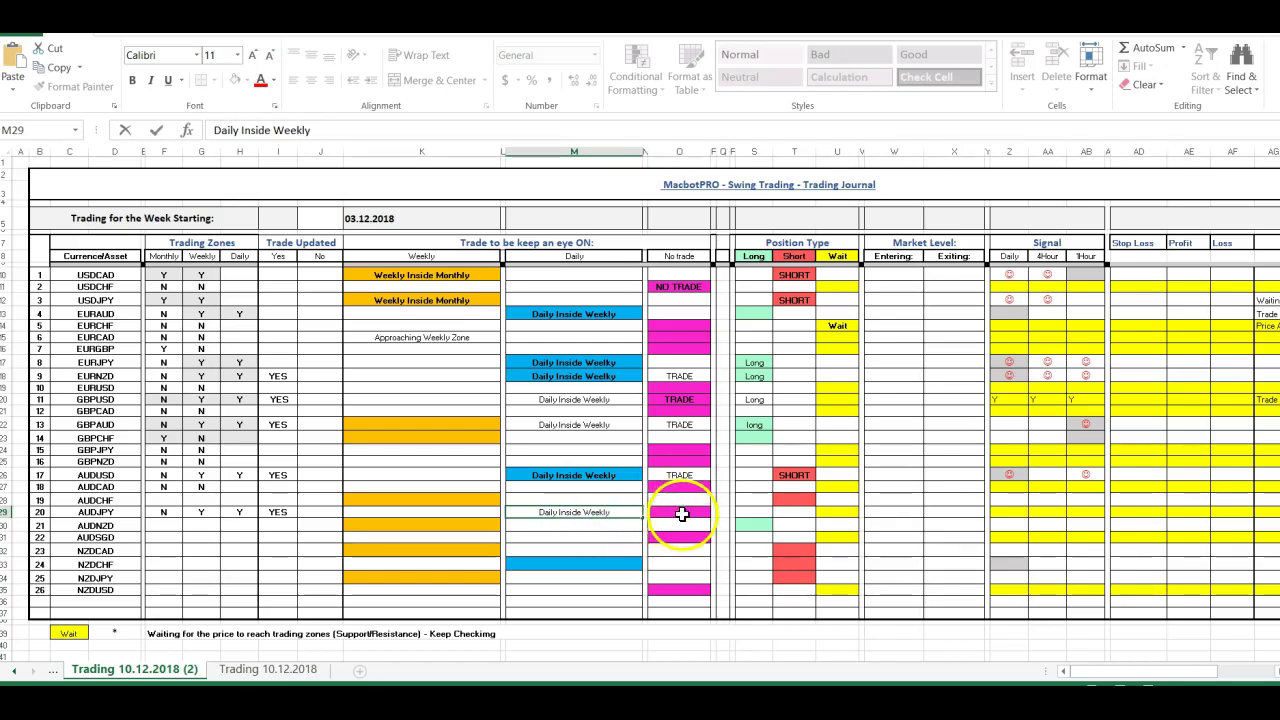
type("trad")
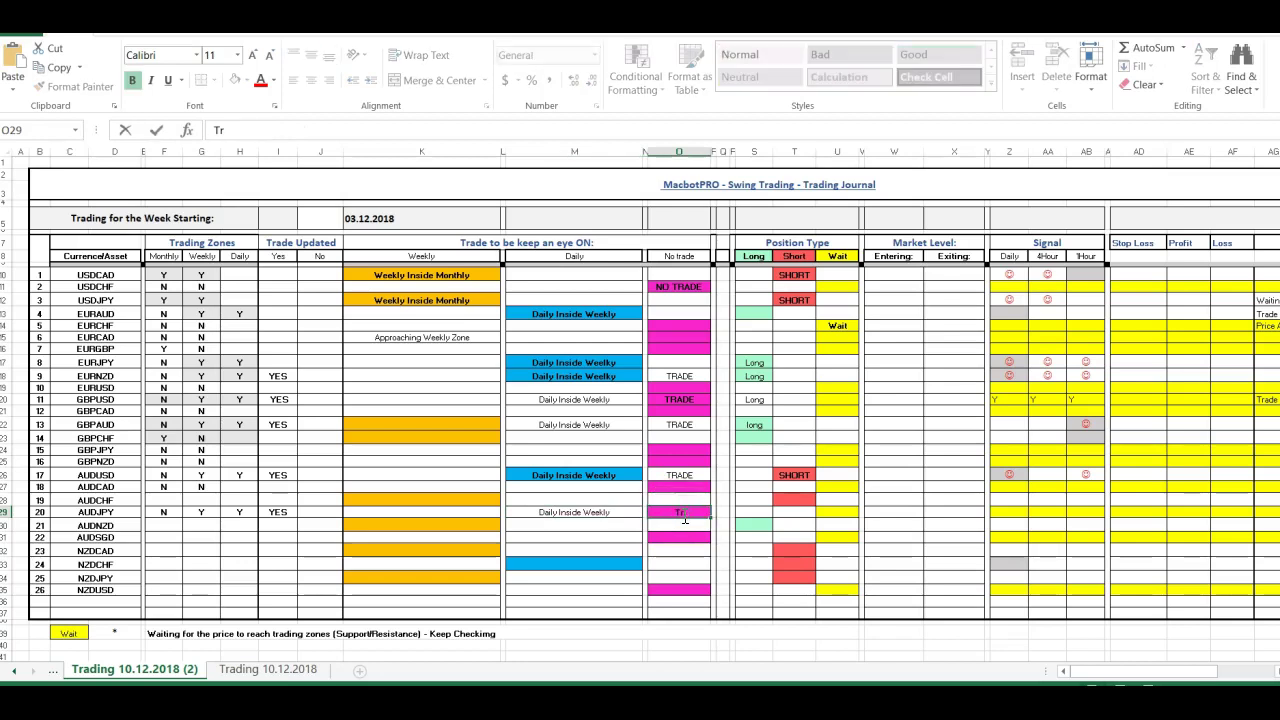
left_click(753, 510)
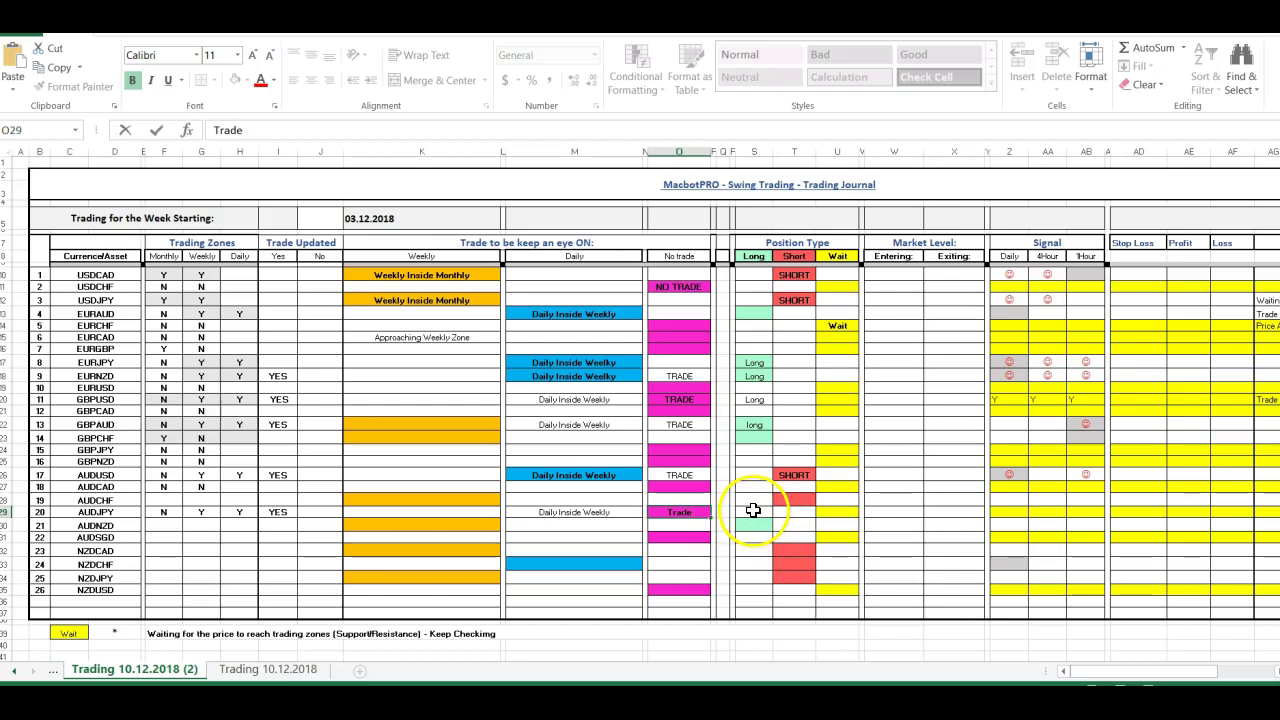
left_click(797, 514)
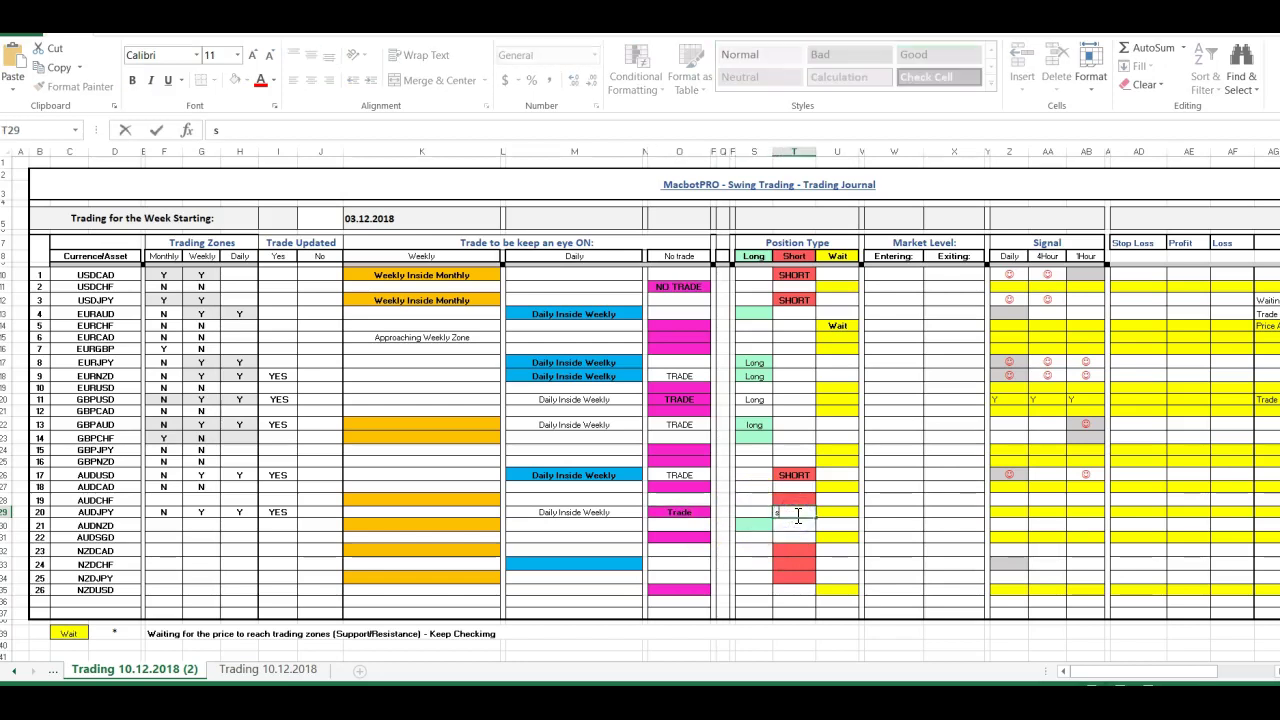
key("BackSpace")
key("Return")
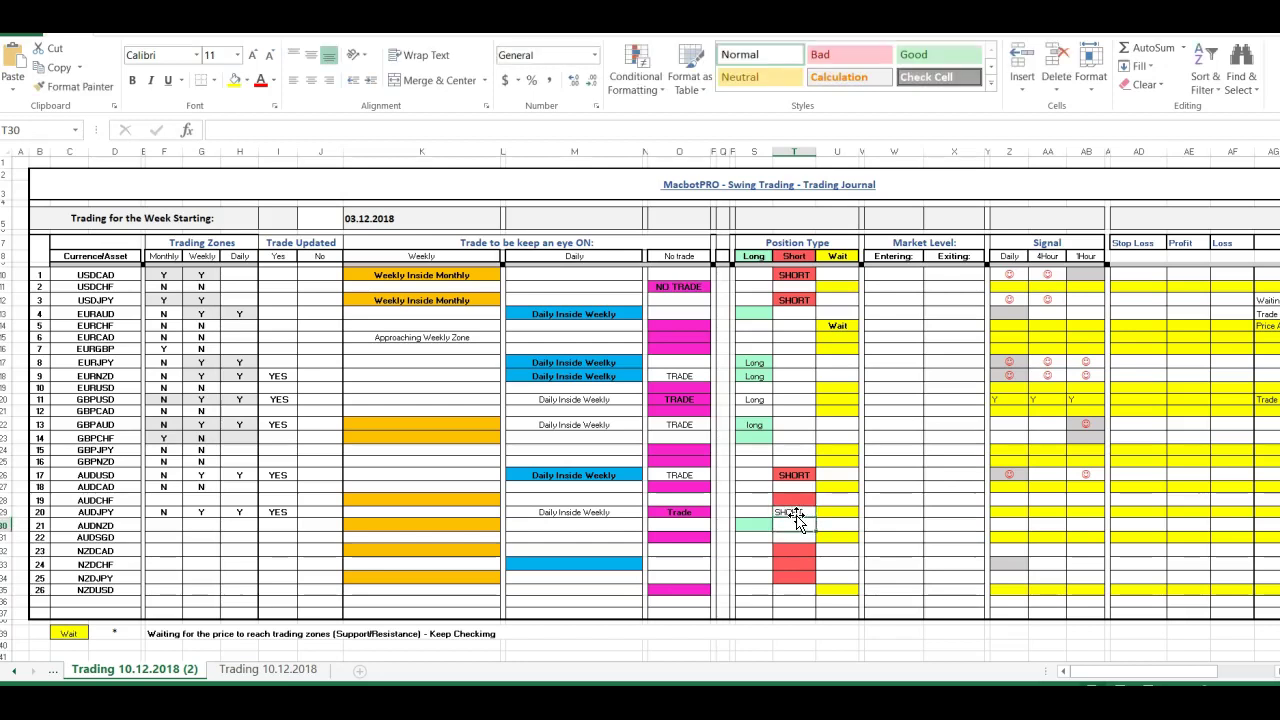
Mark AUDJPY's Daily and 1Hour signals with Y.
left_click(1016, 513)
double_click(1016, 513)
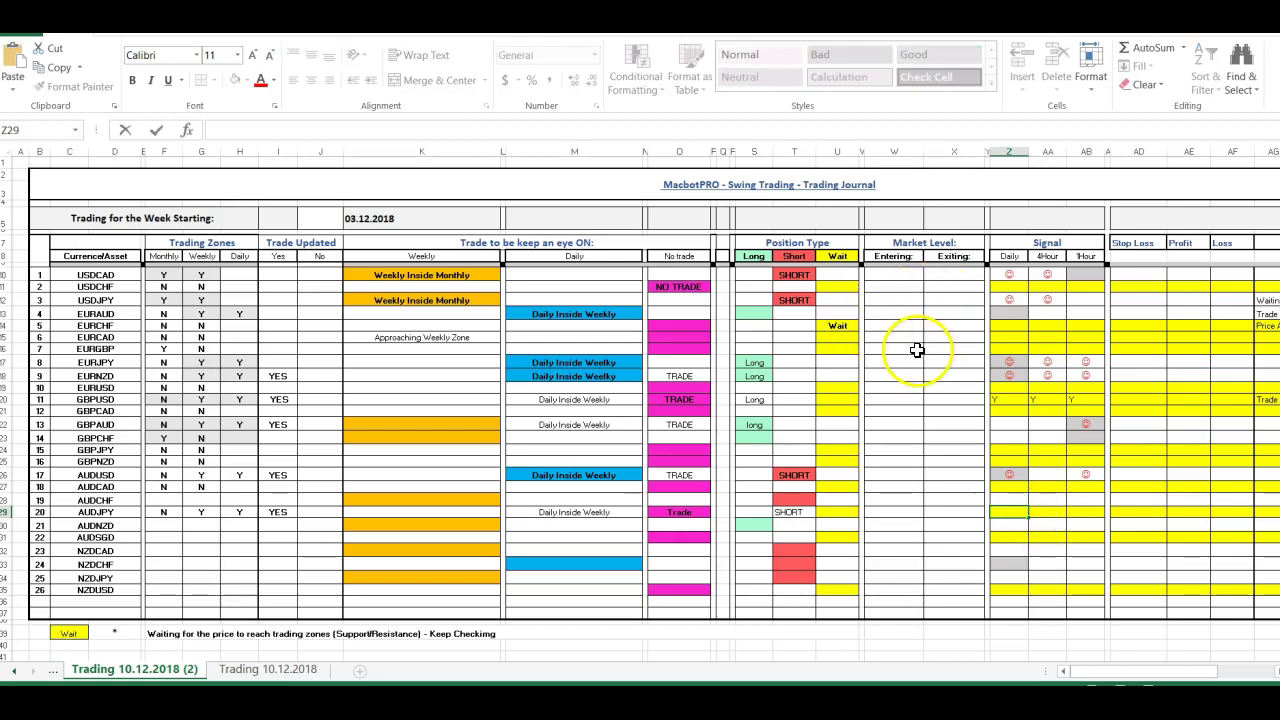
left_click(1026, 512)
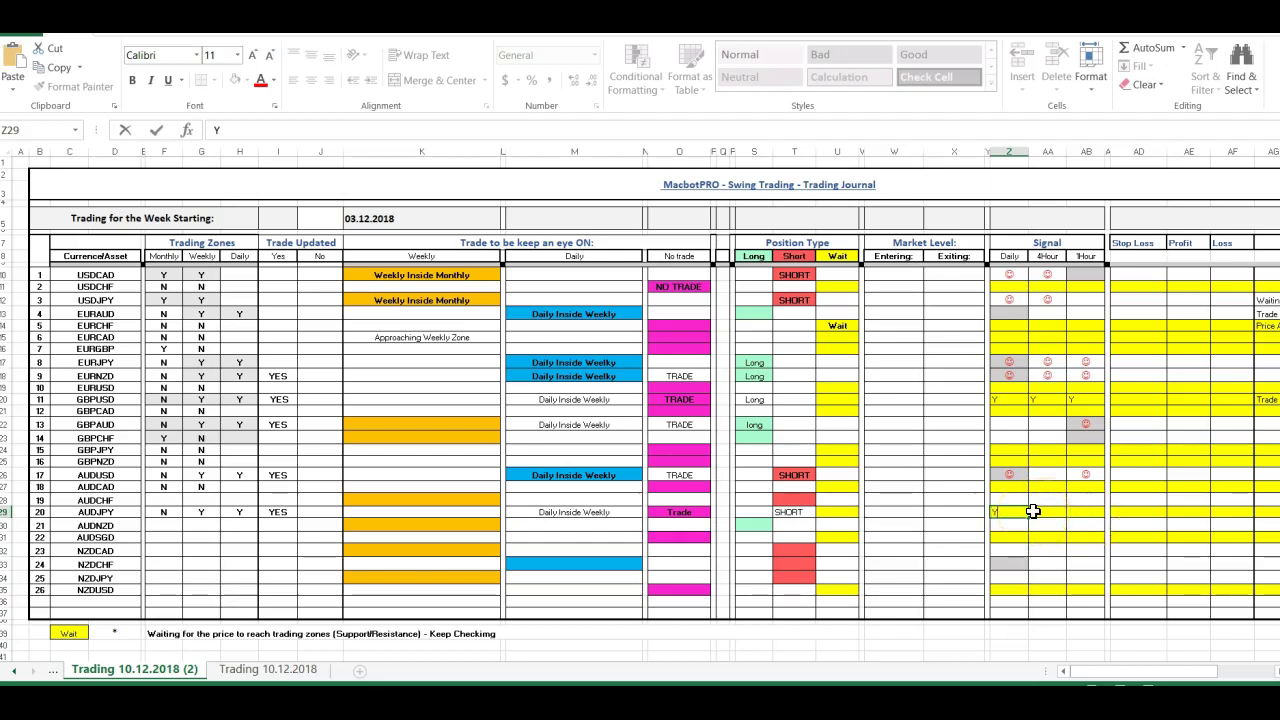
left_click(1090, 511)
double_click(1090, 511)
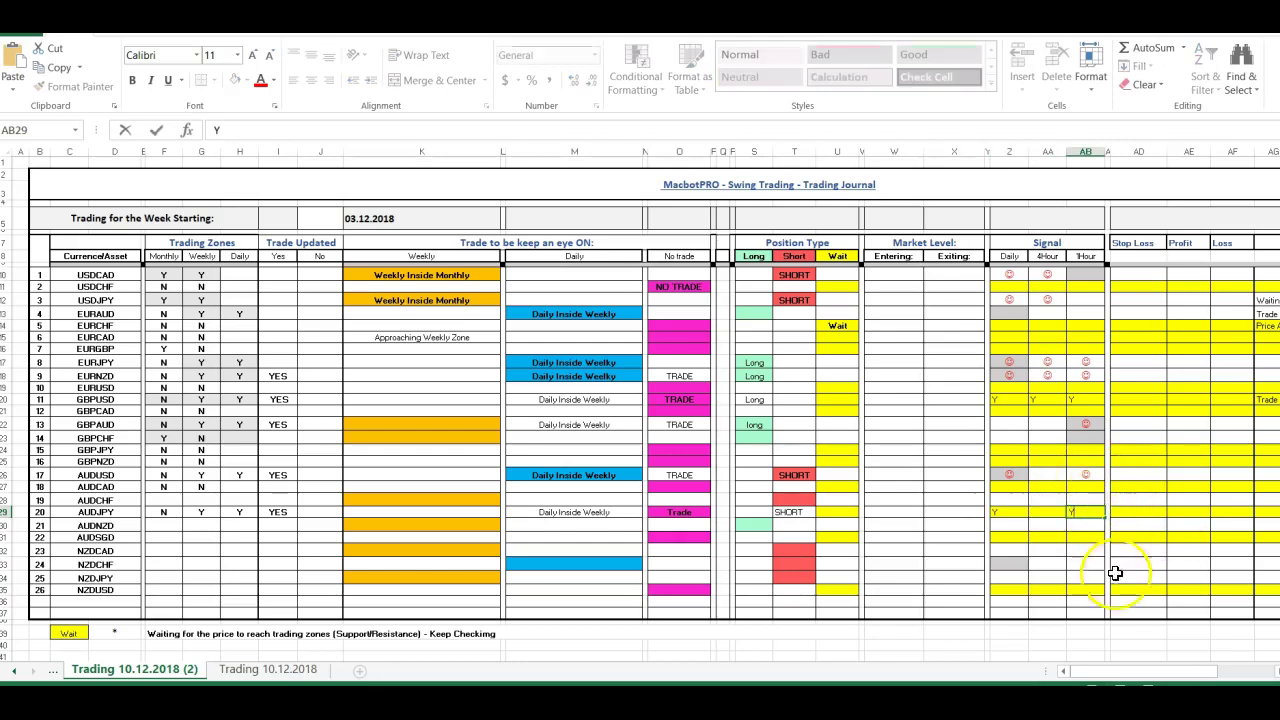
Enter "Trade In Play 1 Hour Signal" in AUDJPY's Comments cell.
left_click_drag(1228, 671, 1262, 674)
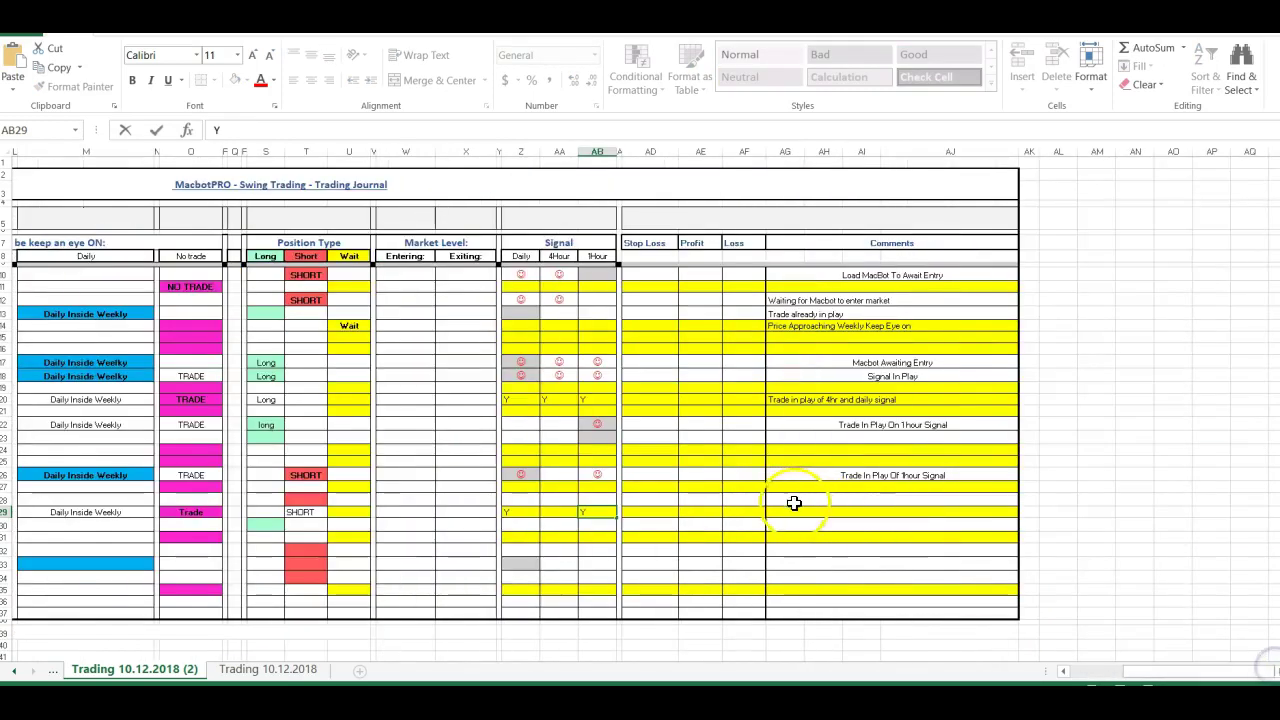
double_click(808, 512)
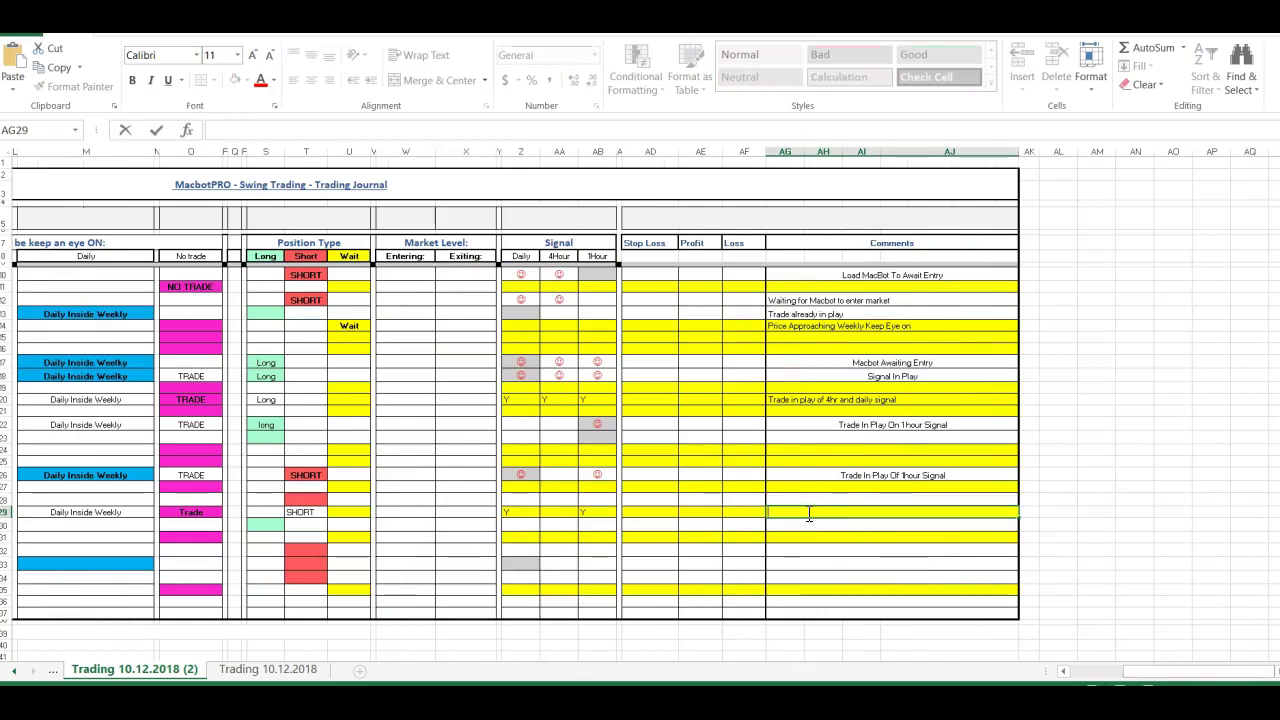
key("BackSpace")
key("BackSpace")
key("BackSpace")
key("BackSpace")
type("Trad")
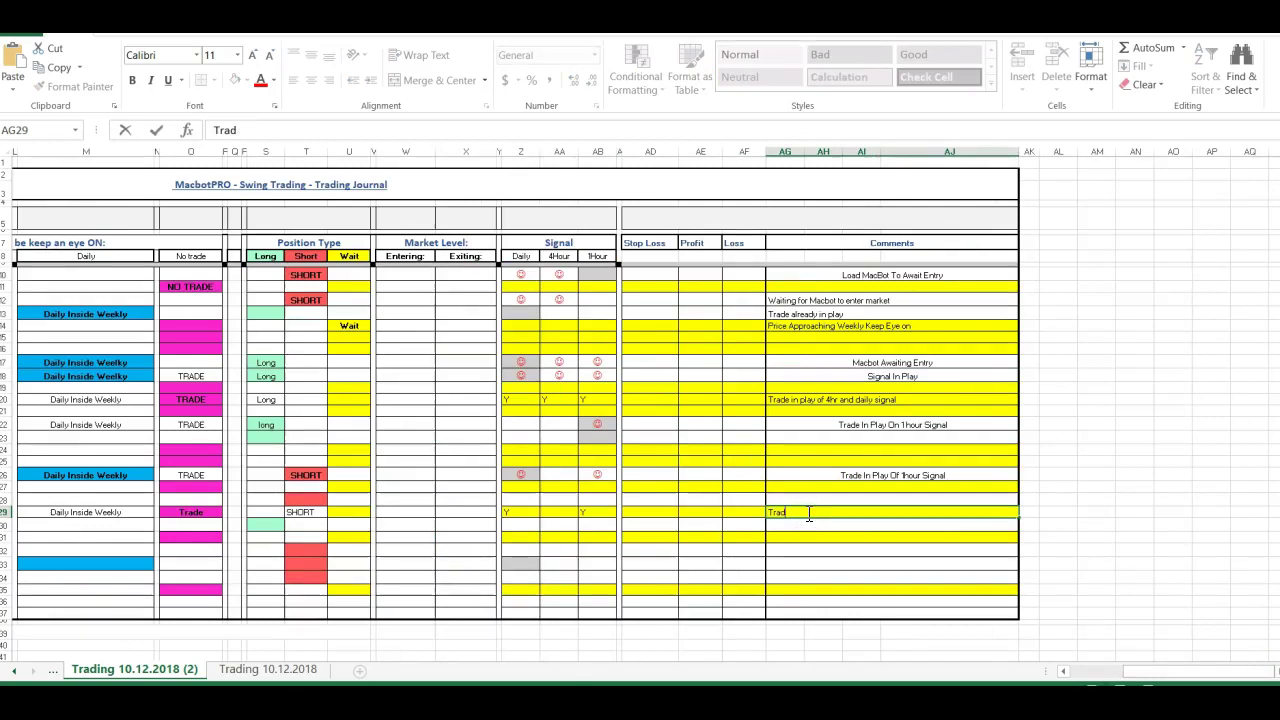
type("e In Play 1 Hour Signal")
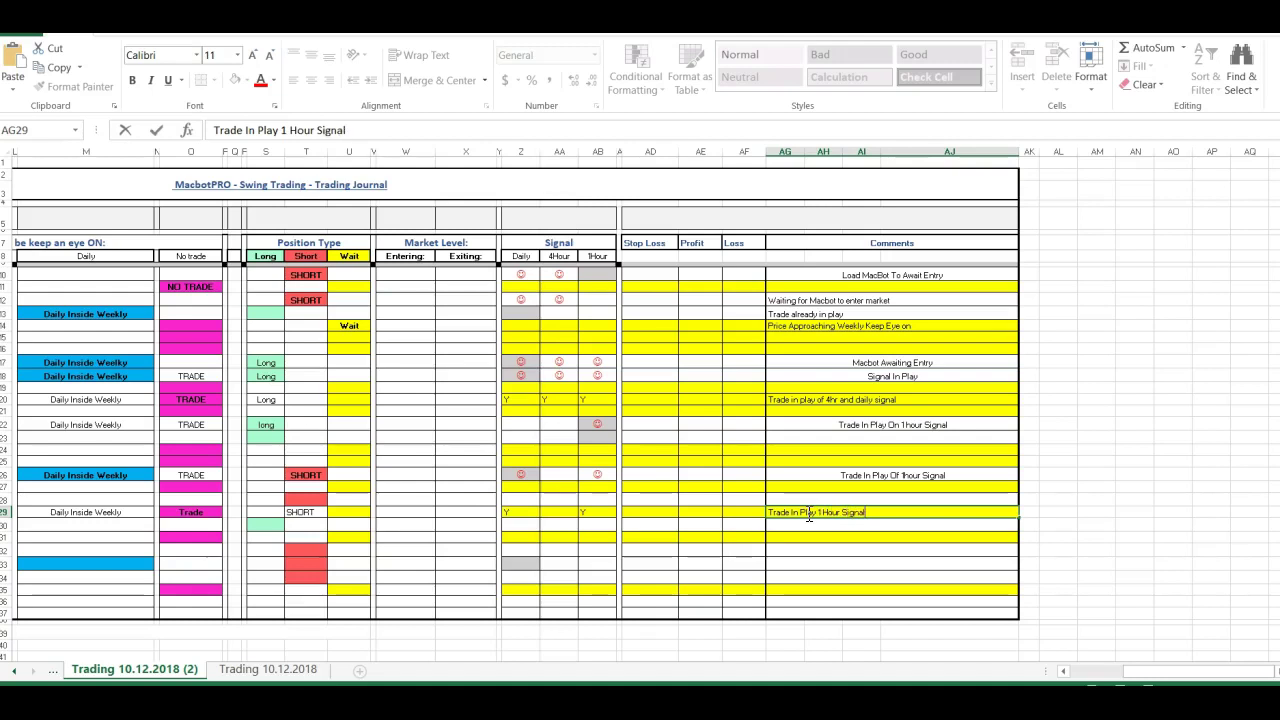
left_click_drag(1134, 671, 1057, 670)
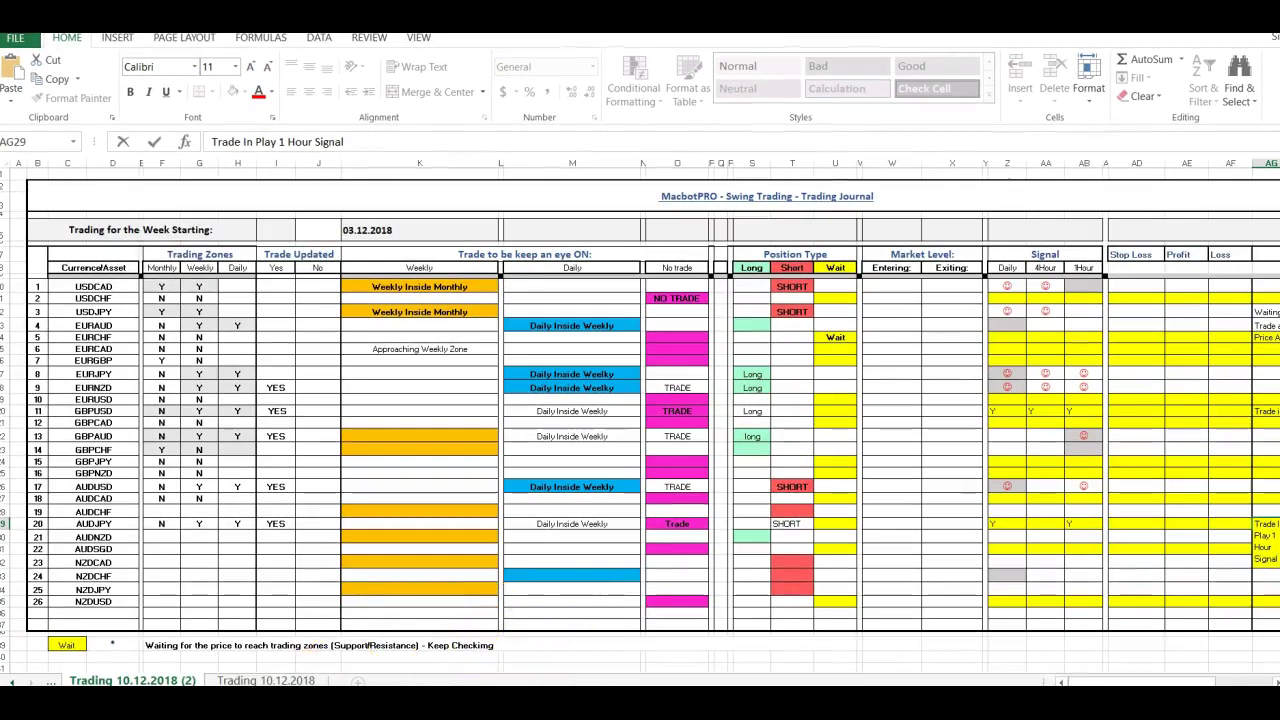
Switch to MetaTrader to view AUDJPY's daily chart full size, and return to the journal to review the row through its comment.
key("alt+Tab")
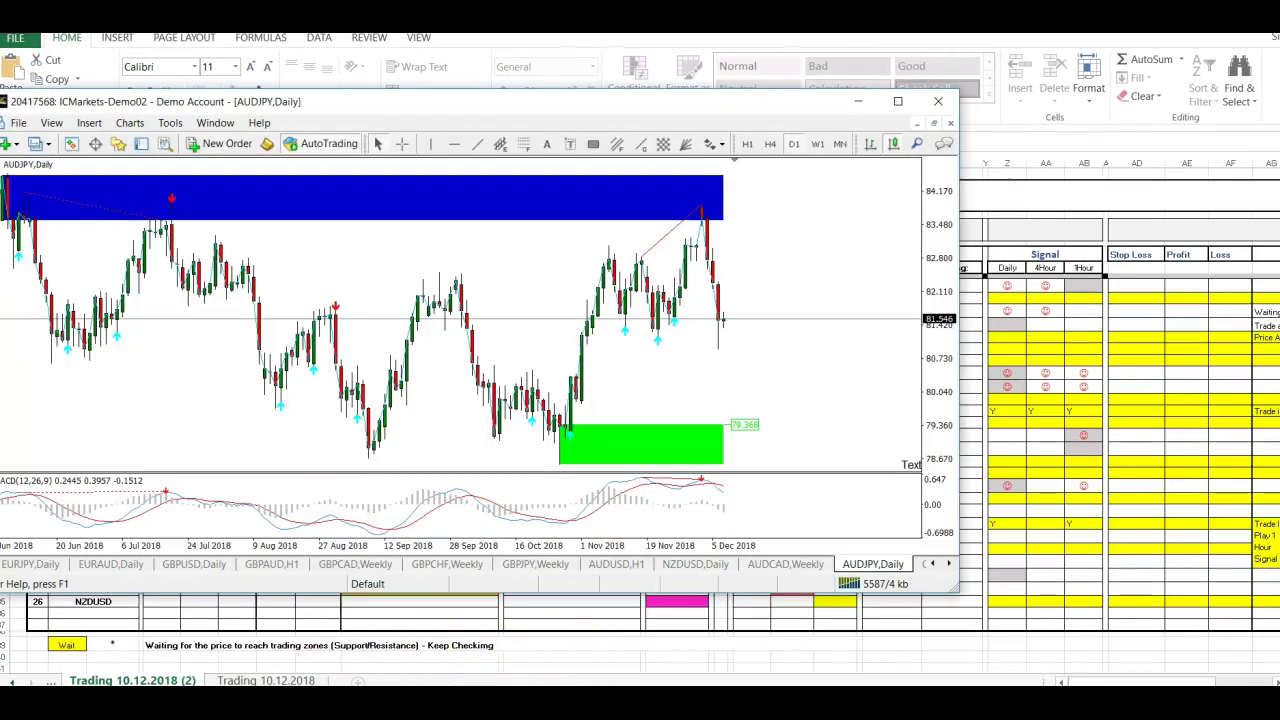
left_click(897, 104)
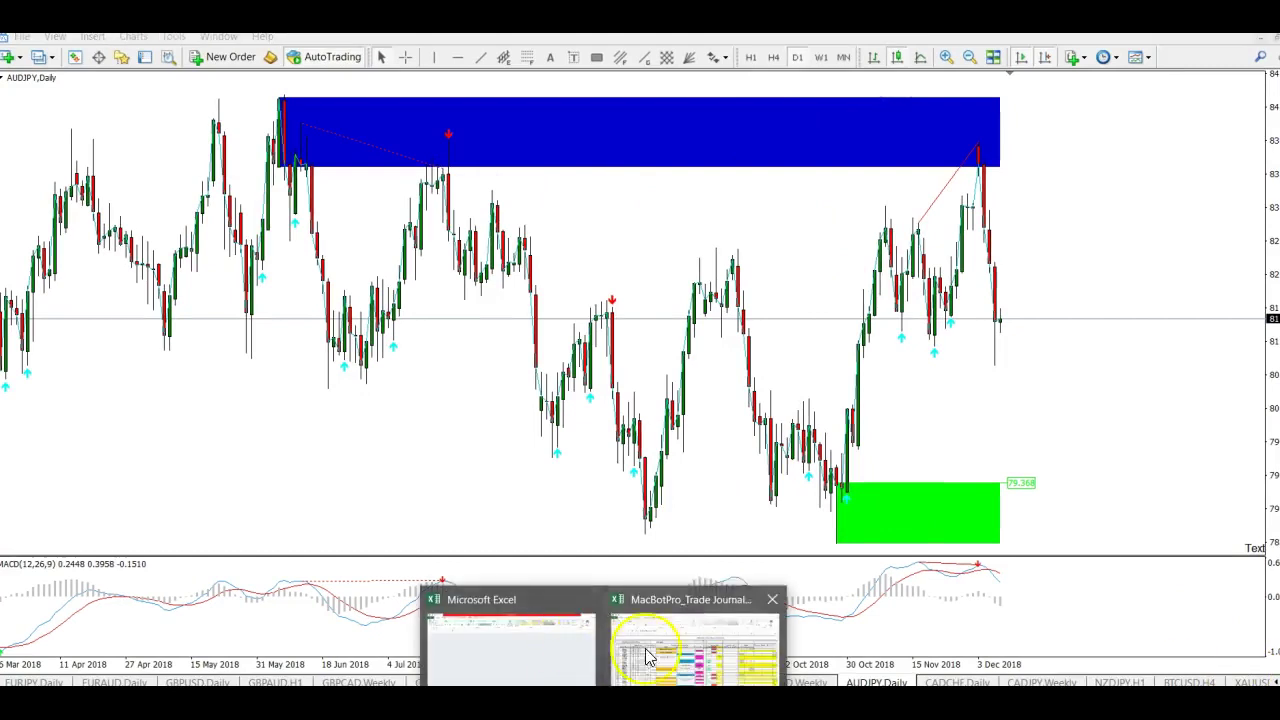
left_click(652, 650)
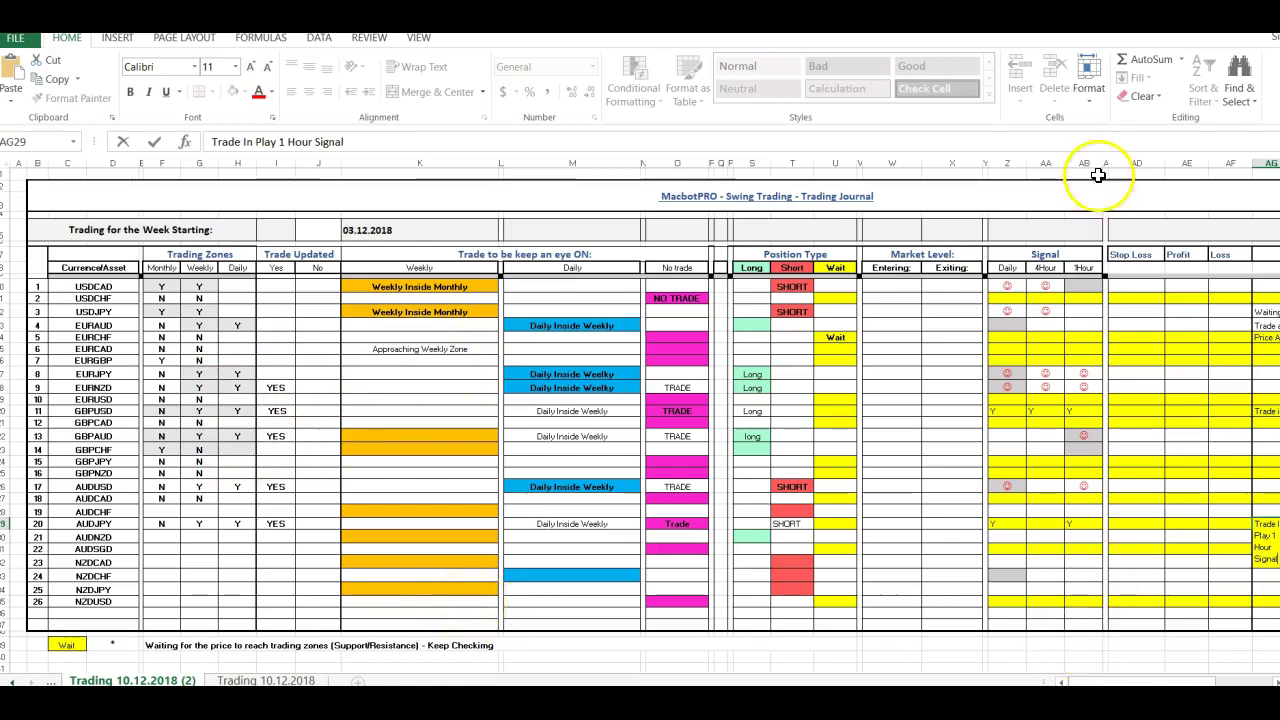
left_click_drag(1240, 678, 1249, 676)
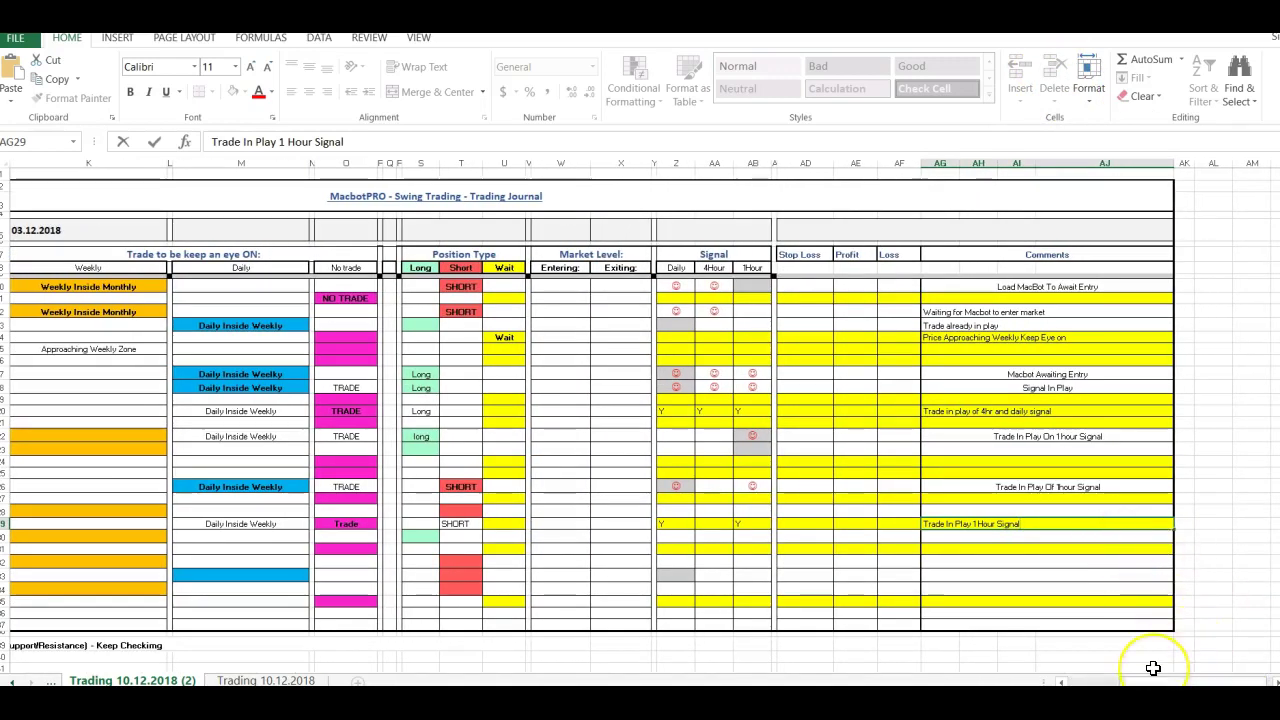
left_click_drag(1150, 680, 1107, 681)
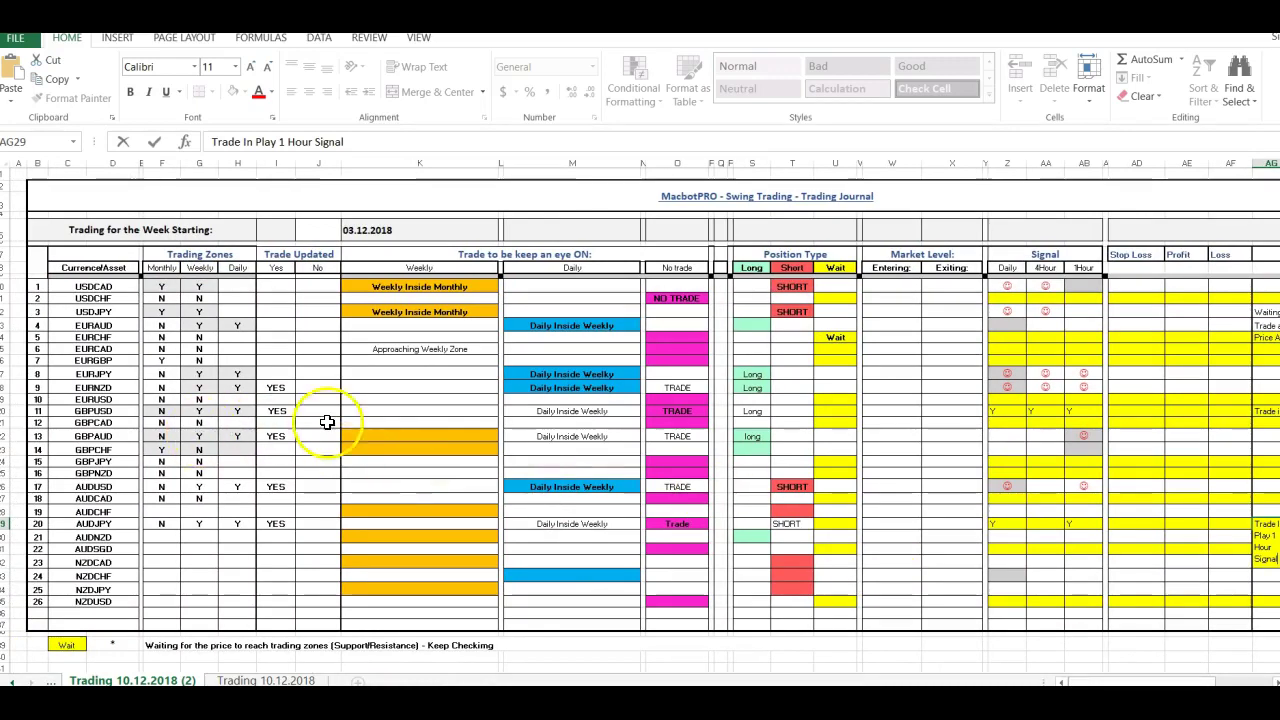
Measure AUDJPY's daily fall from the blue resistance zone to the early December low in MetaTrader, and return to the journal.
key("alt+Tab")
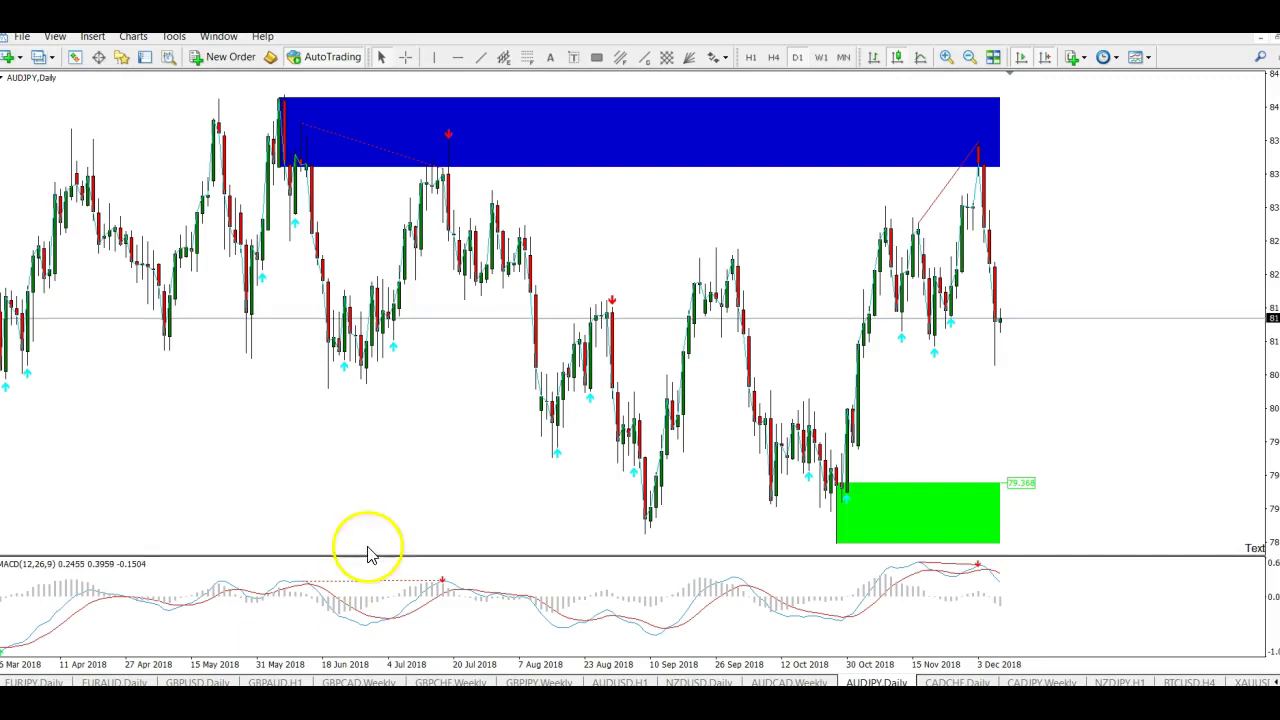
left_click(405, 57)
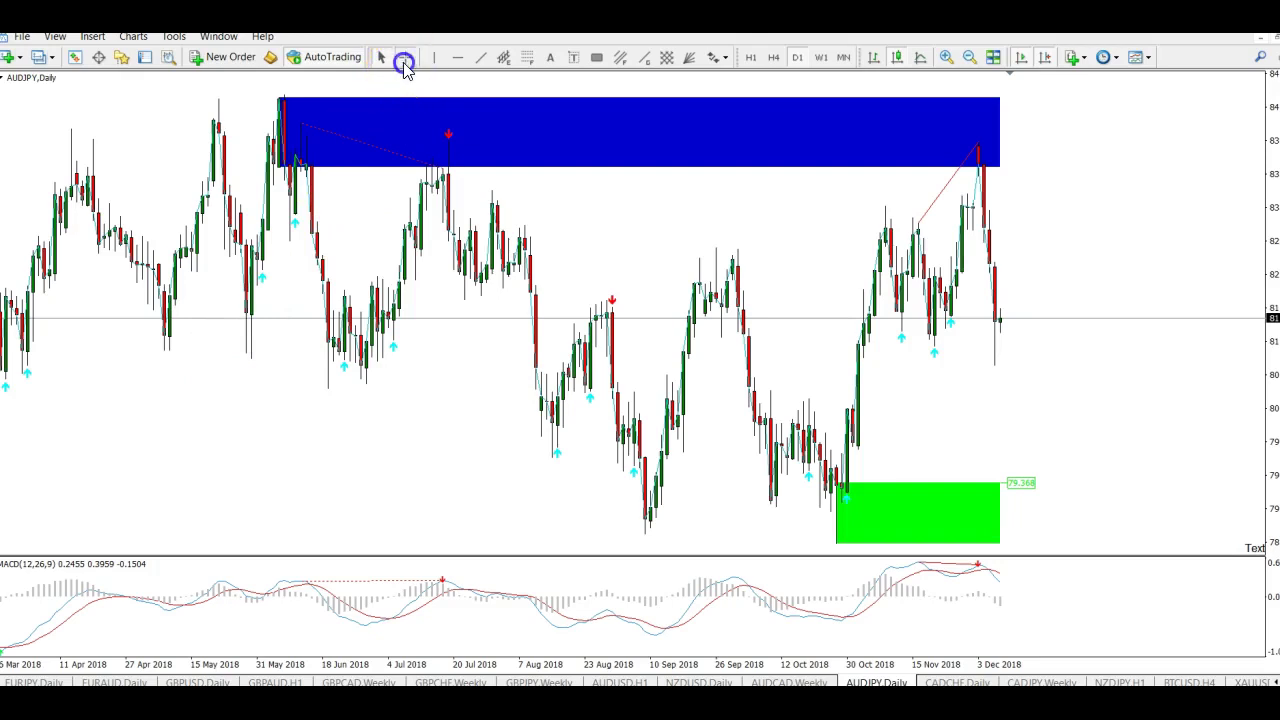
left_click_drag(980, 162, 998, 367)
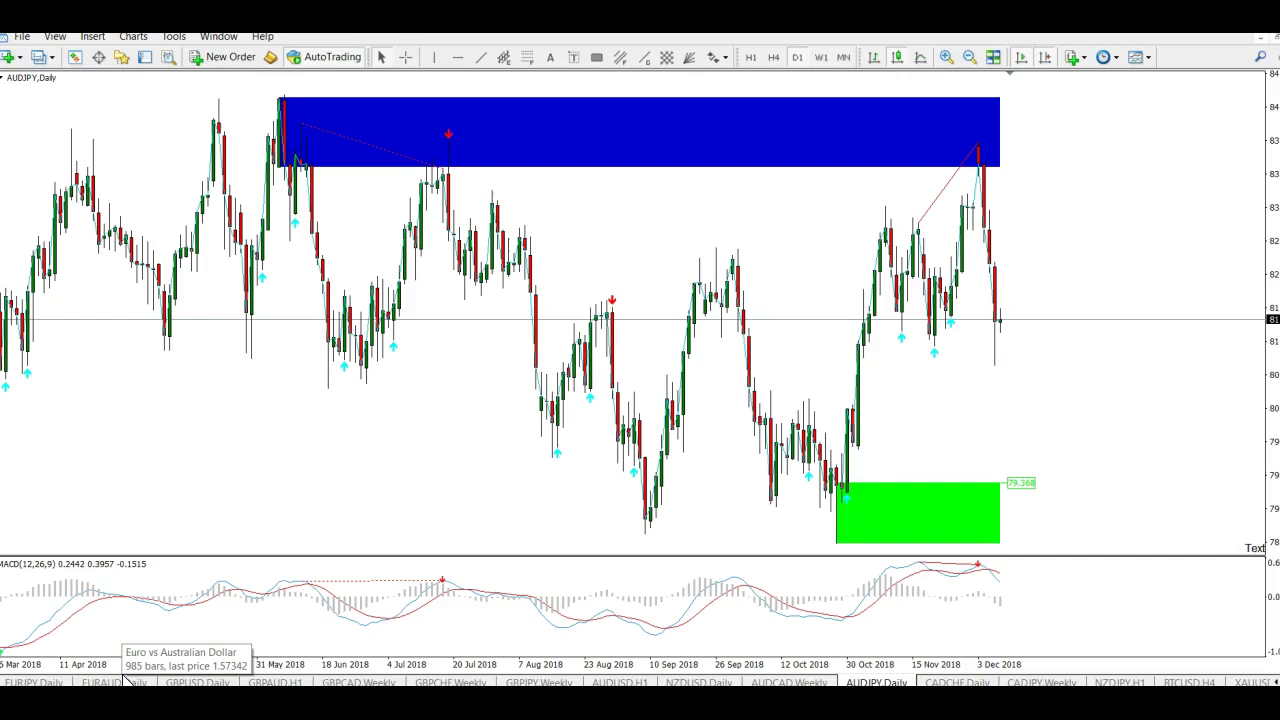
left_click(297, 648)
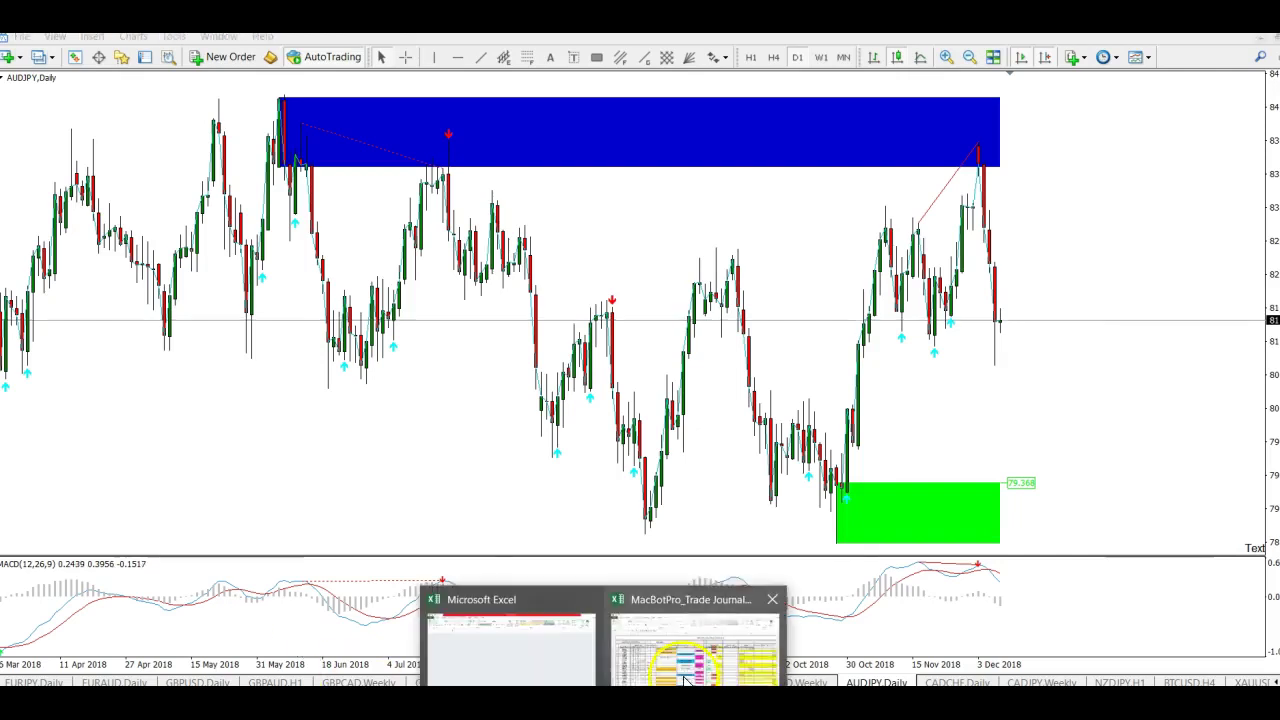
left_click(690, 660)
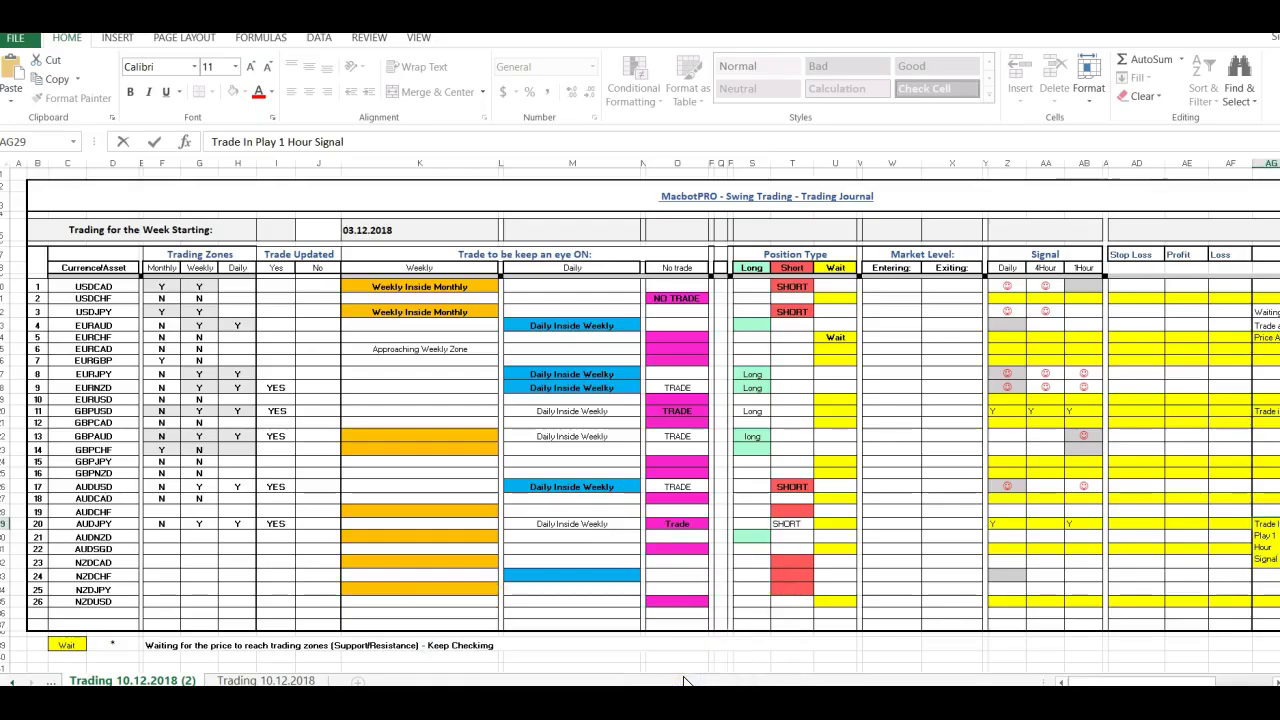